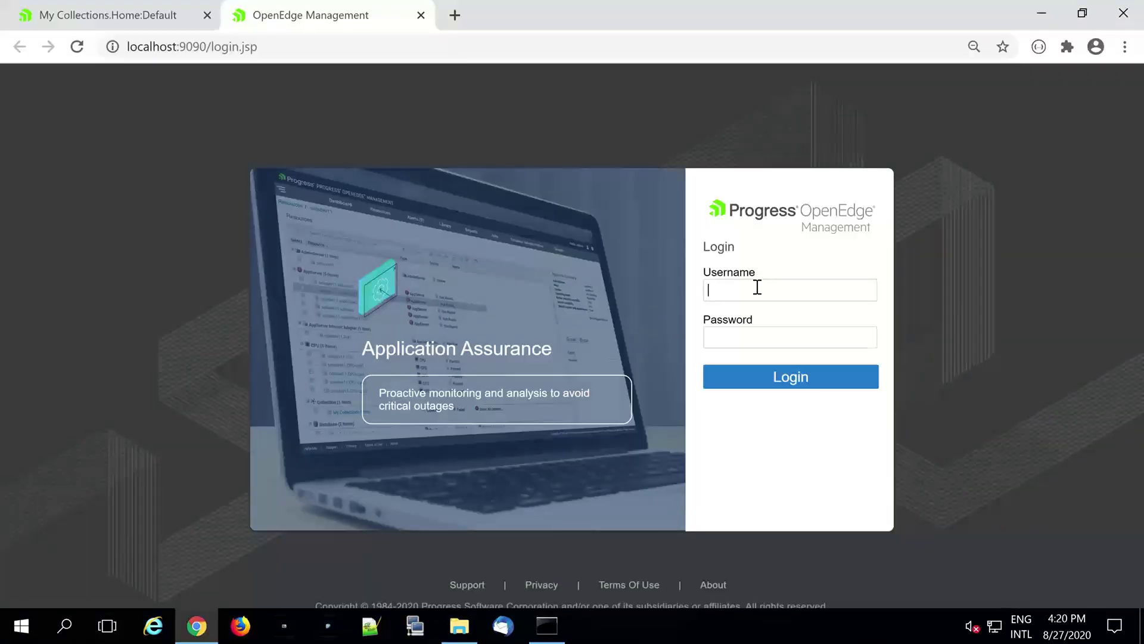
- Log in to OpenEdge Management as user admin with the account password
text(admin)
key(Tab)
text(ad)
key(BackSpace)
key(BackSpace)
text(admin)
click(819, 388)
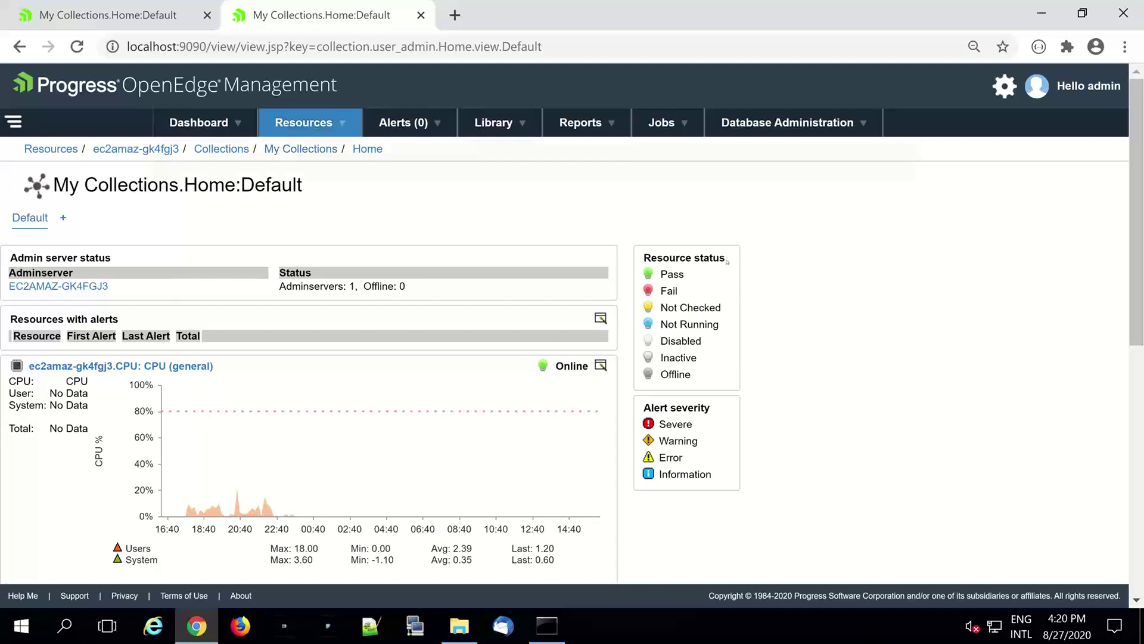
- Check the recent AdminServer resource, find it offline, and close its page
click(702, 223)
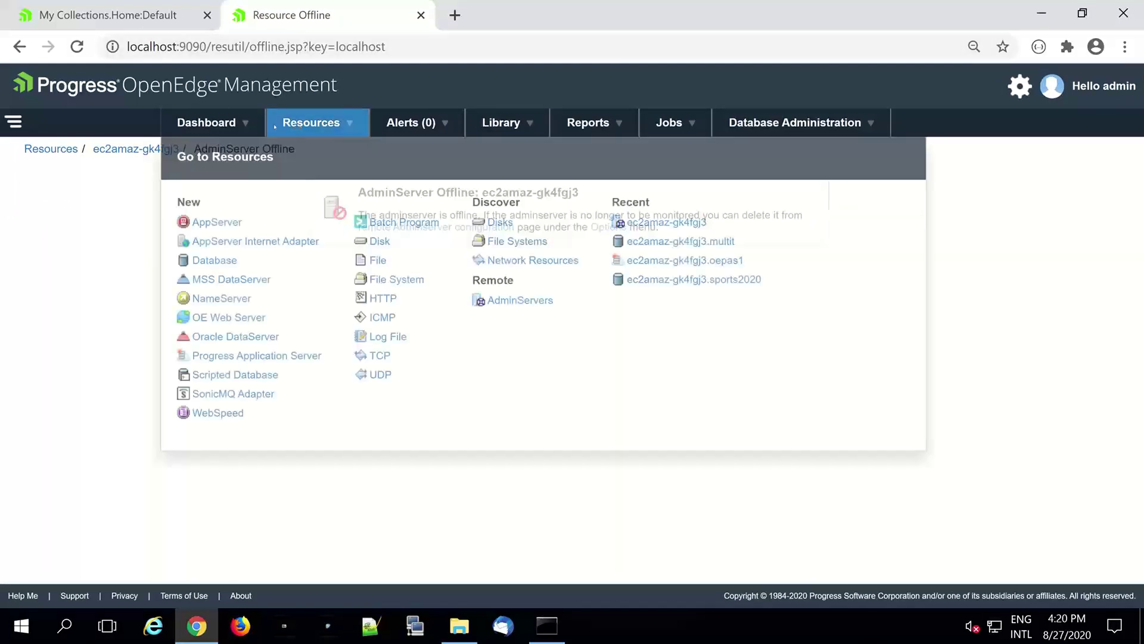
mouse_move(231, 123)
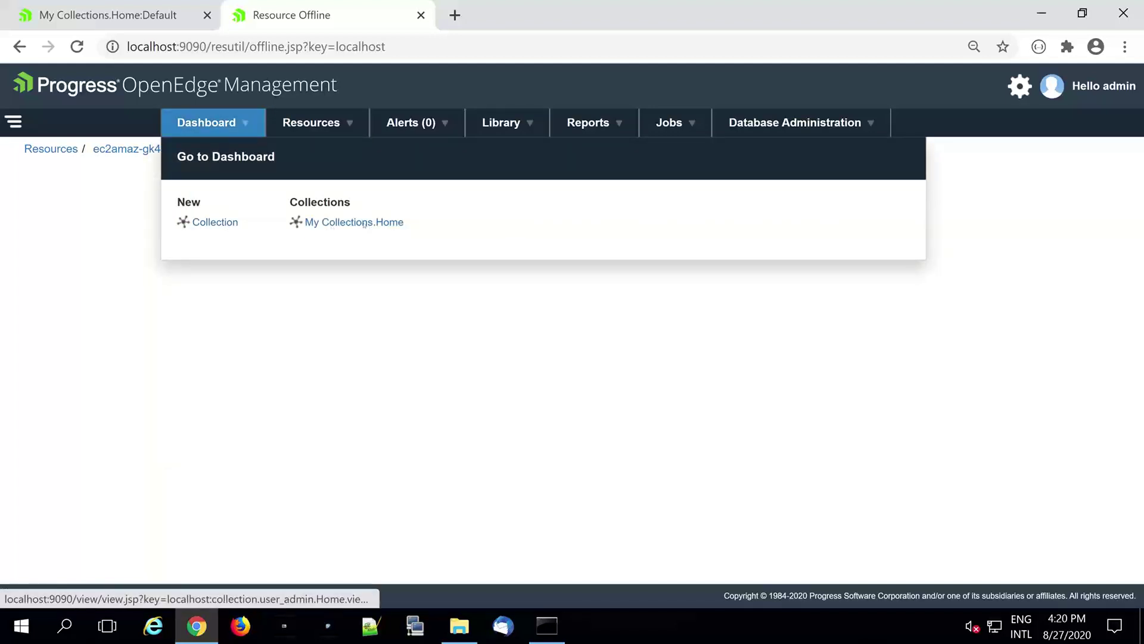
click(364, 224)
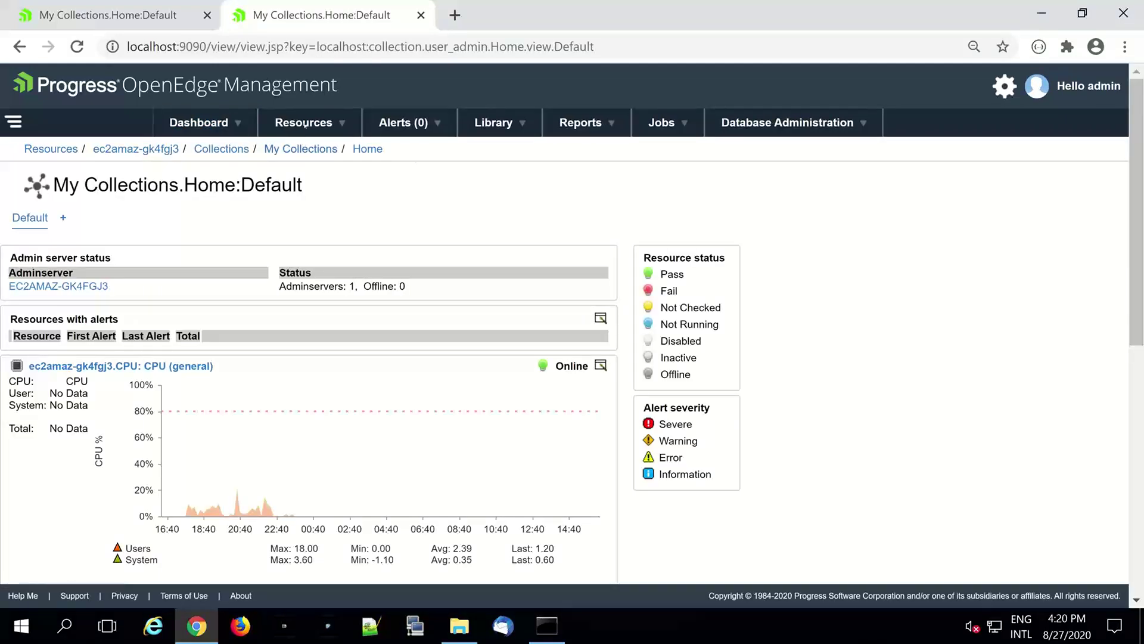
click(304, 122)
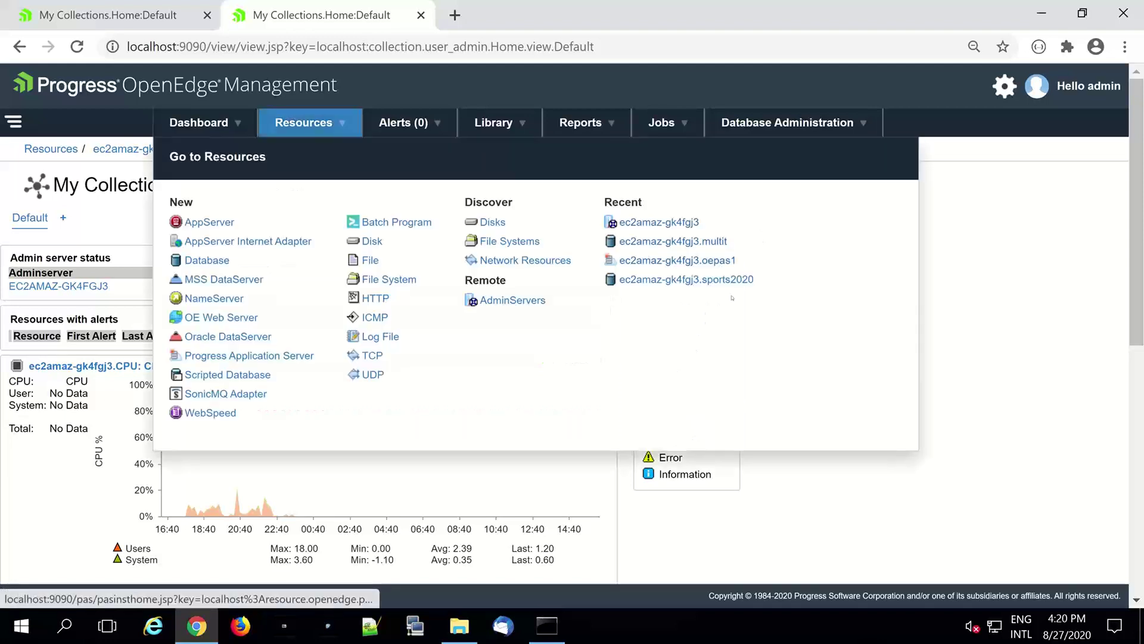
click(734, 279)
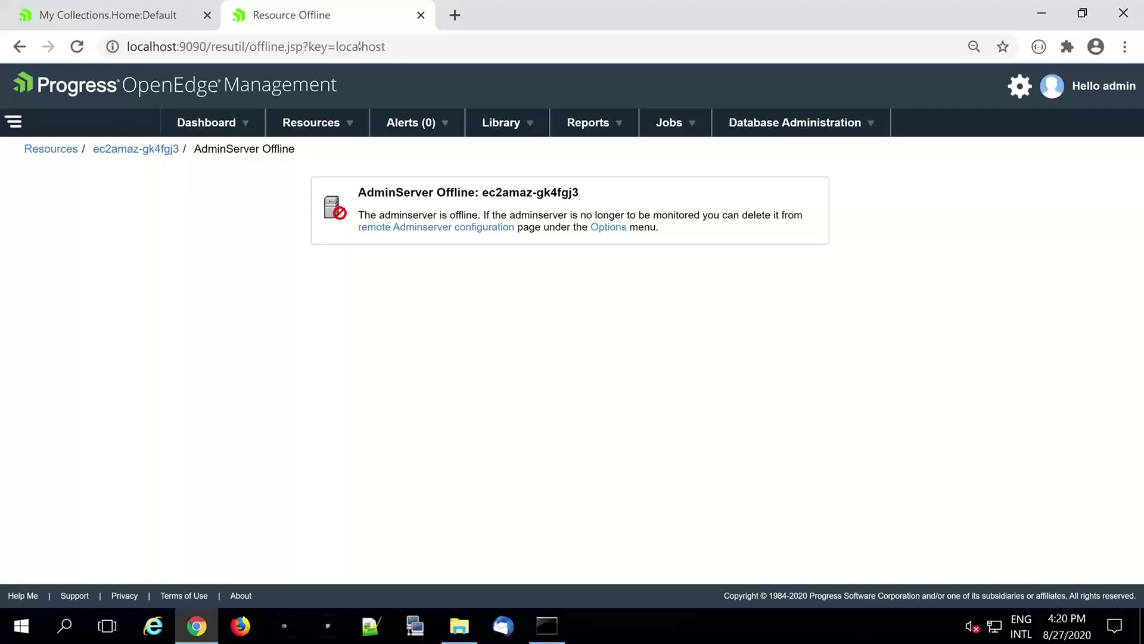
click(421, 16)
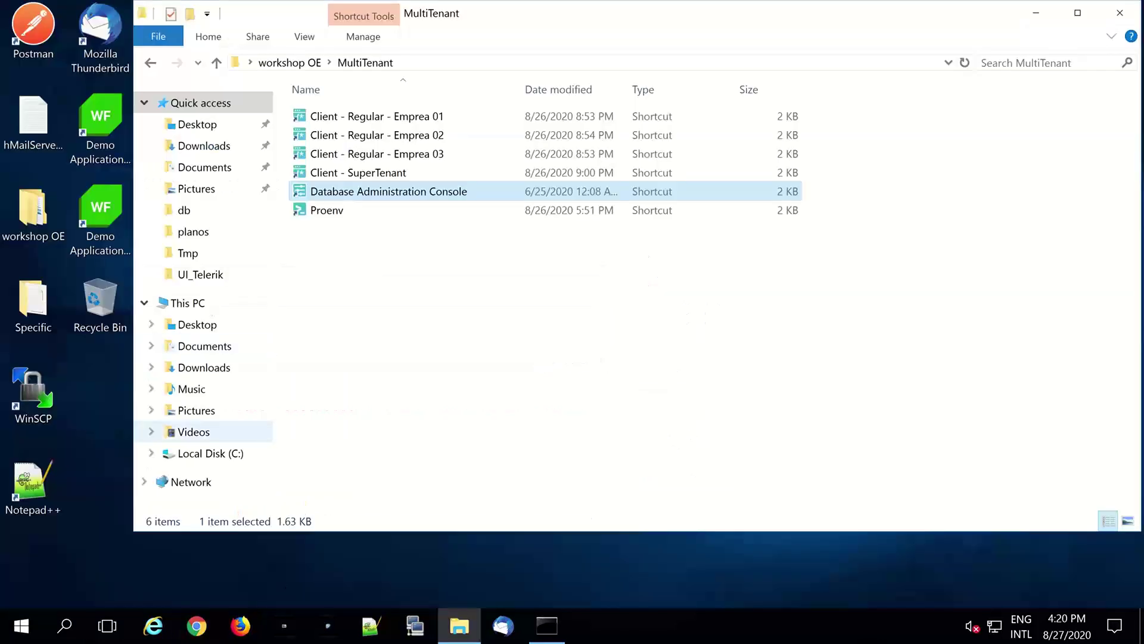
- Launch the Services console by searching for services.msc
click(80, 629)
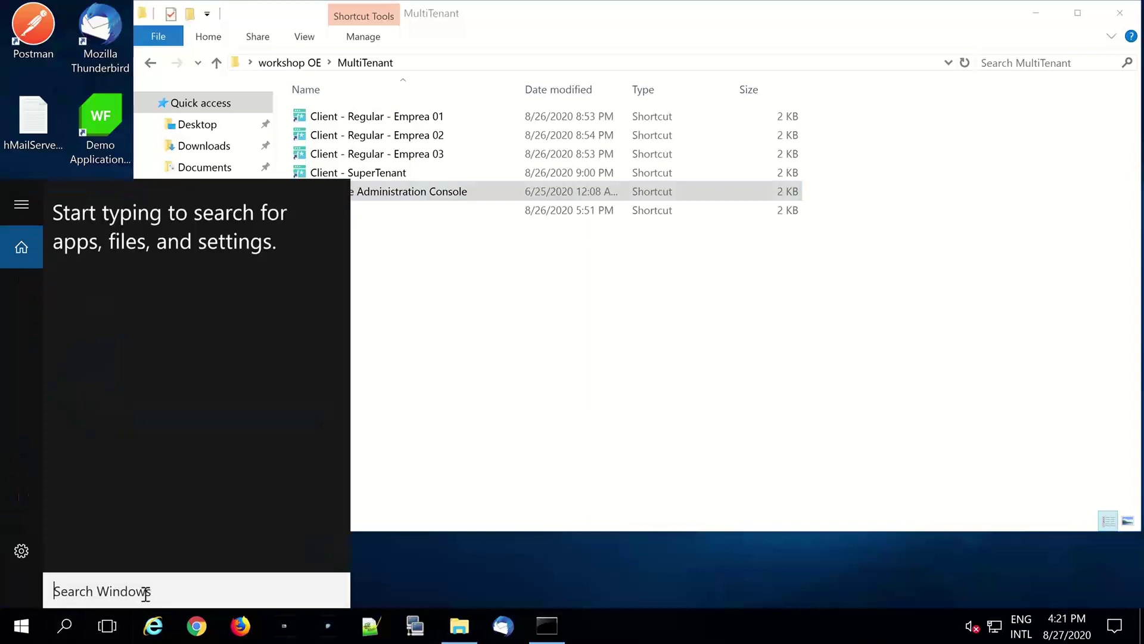
text(s)
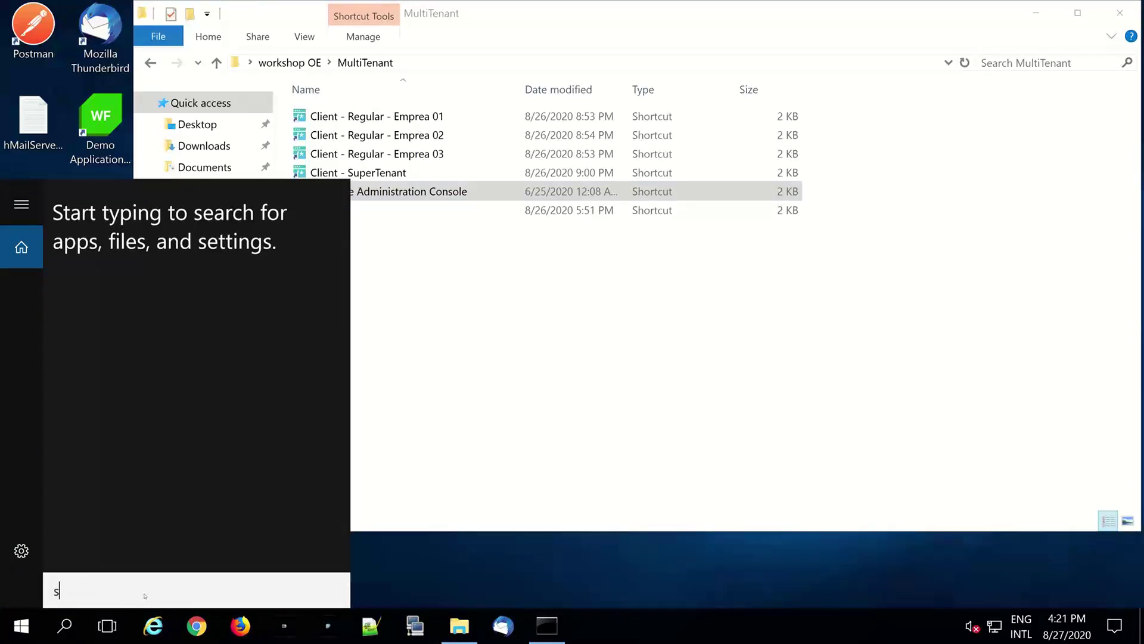
text(errvices.msc)
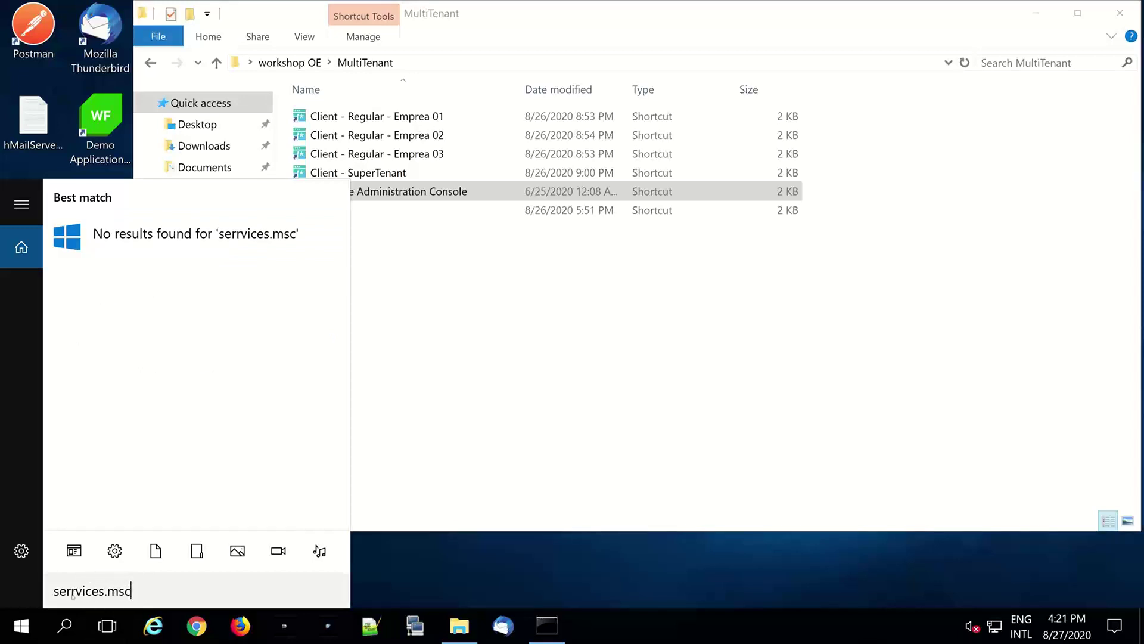
key(ctrl+a)
text(servi)
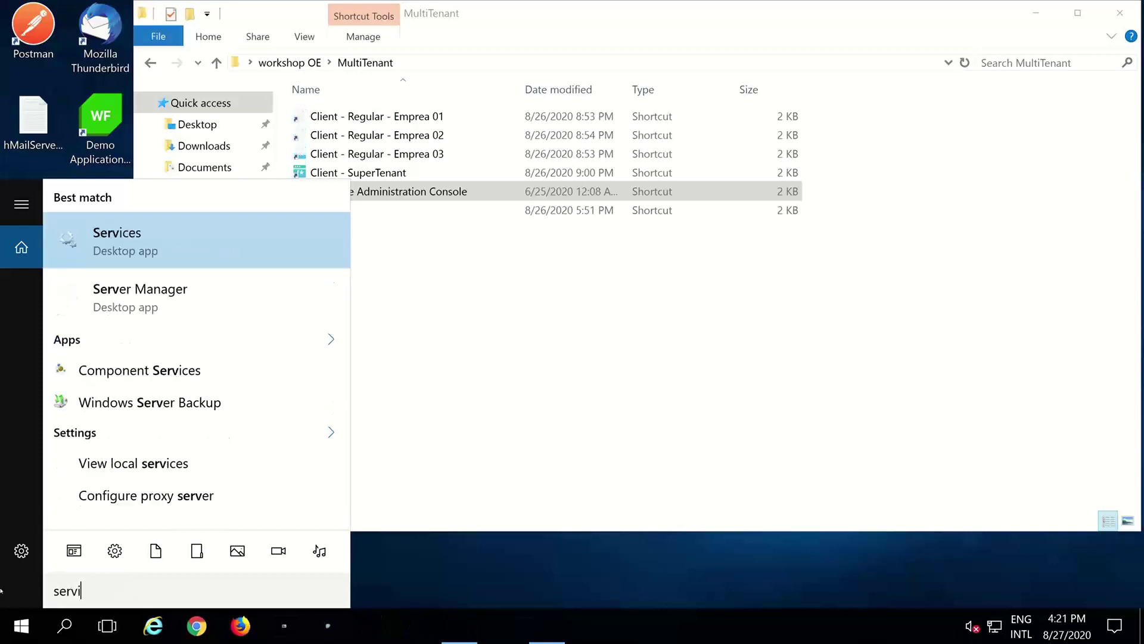
text(ces.msc)
key(Return)
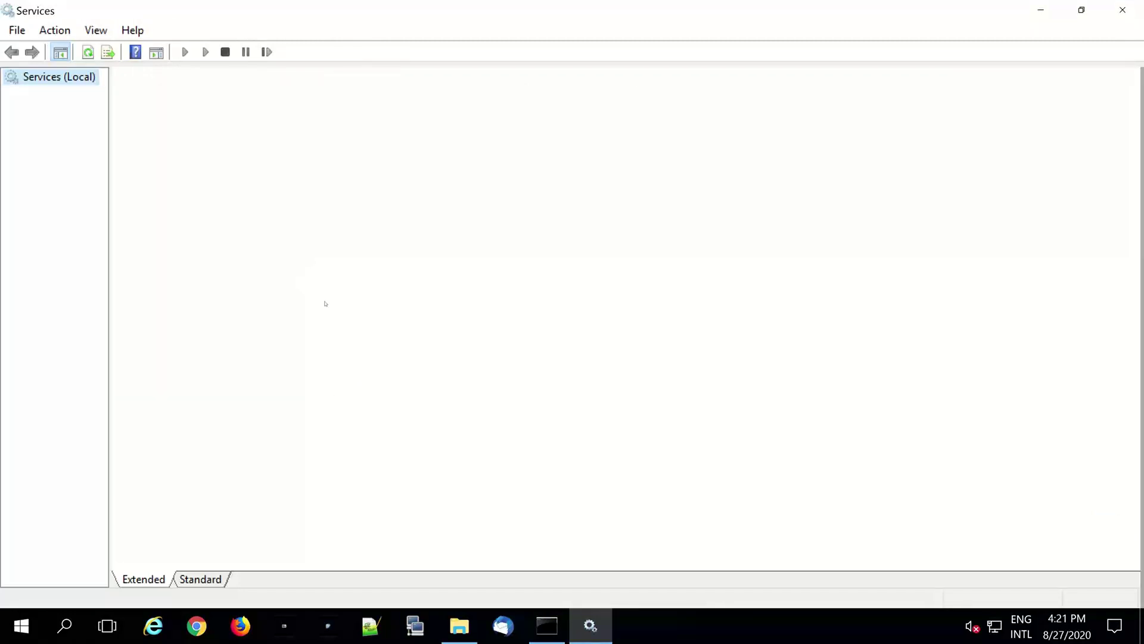
- Scroll to the Progress OpenEdge Management service and restart it
click(427, 427)
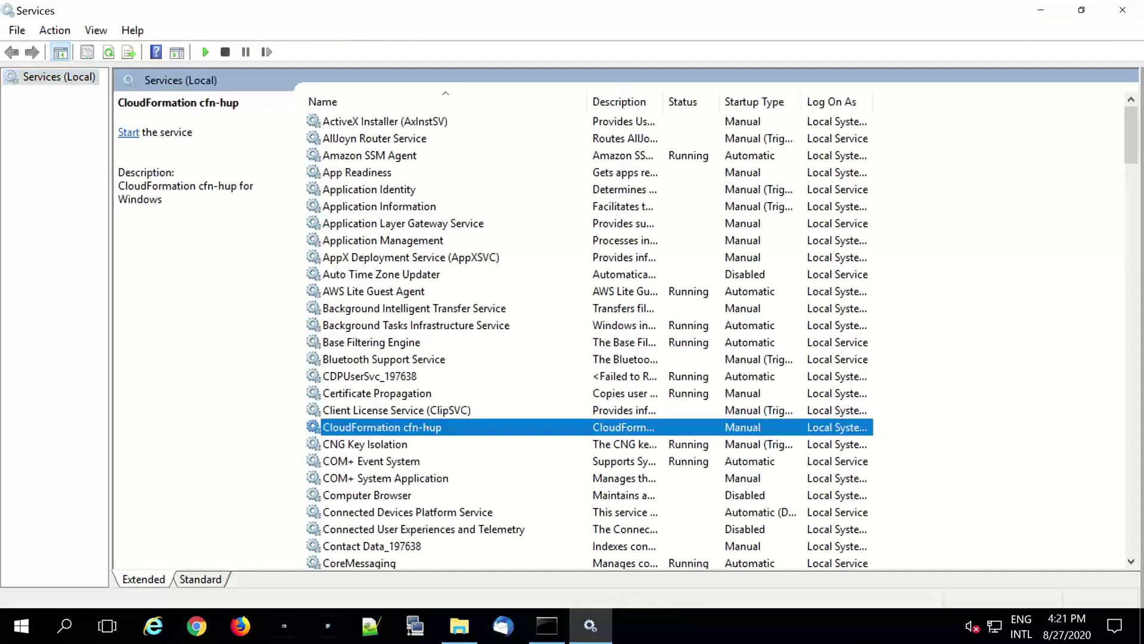
scroll(426, 426, down, 6)
scroll(427, 427, down, 2)
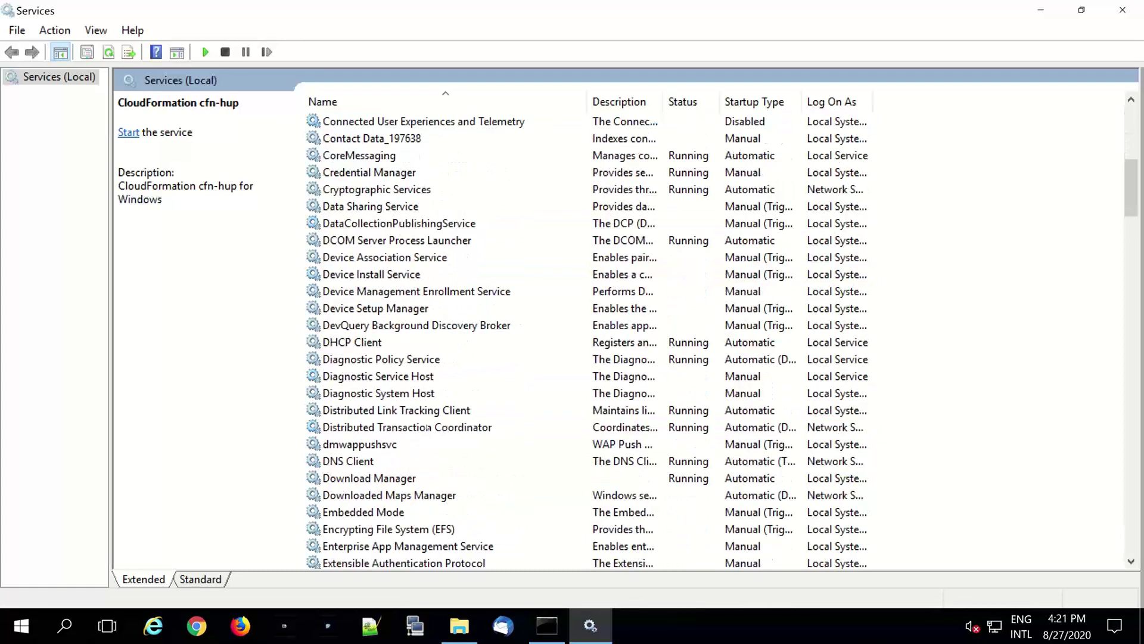
scroll(428, 426, down, 9)
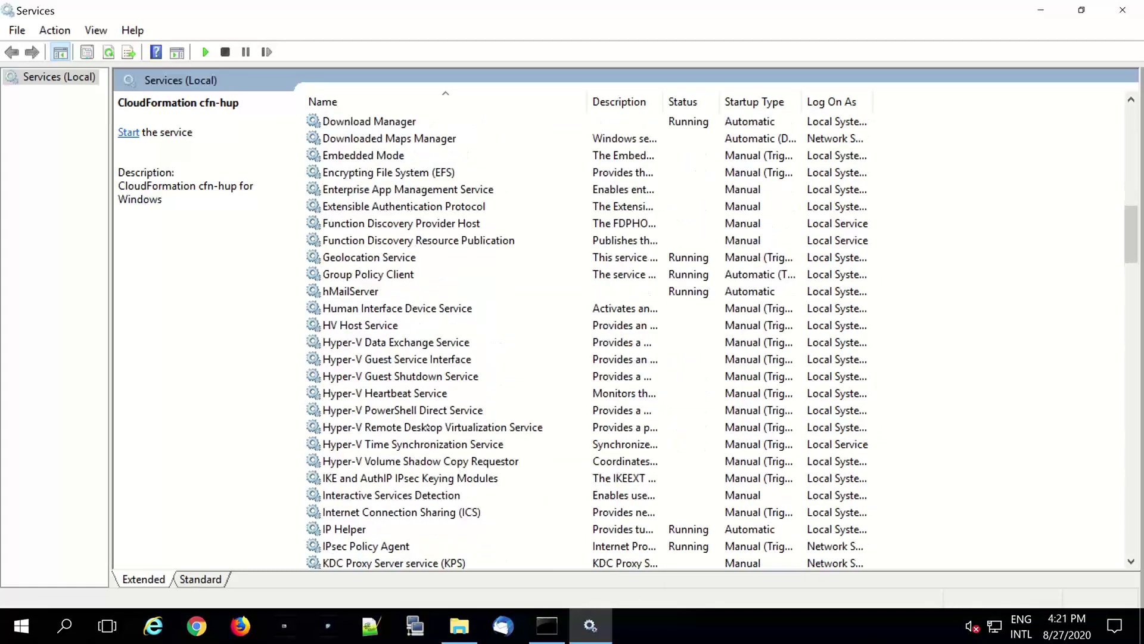
scroll(427, 427, down, 11)
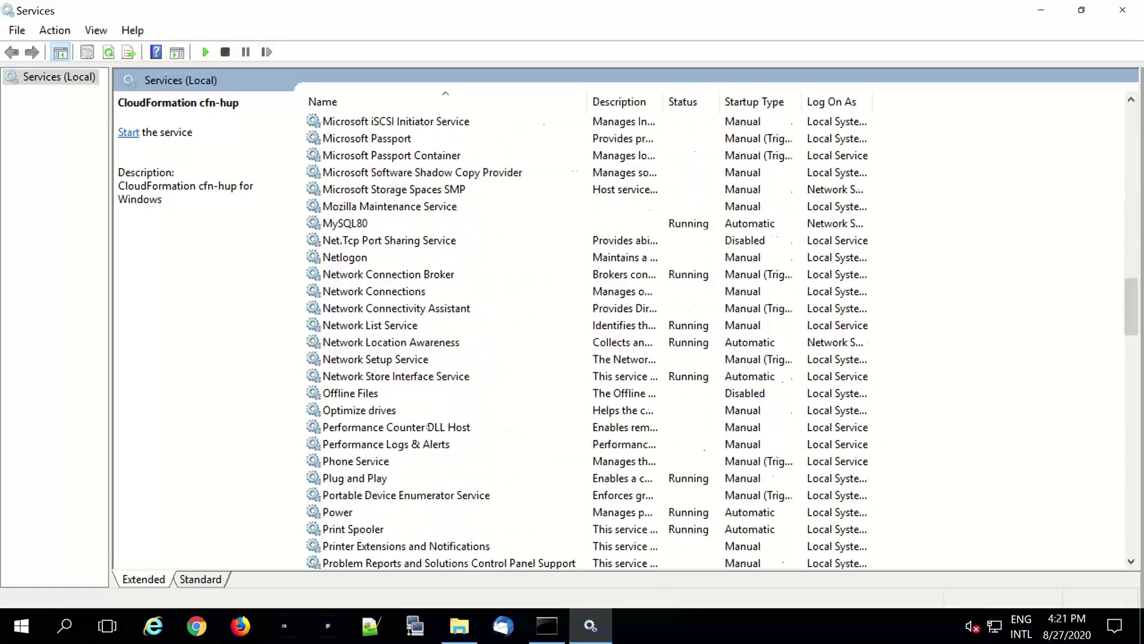
scroll(428, 426, down, 2)
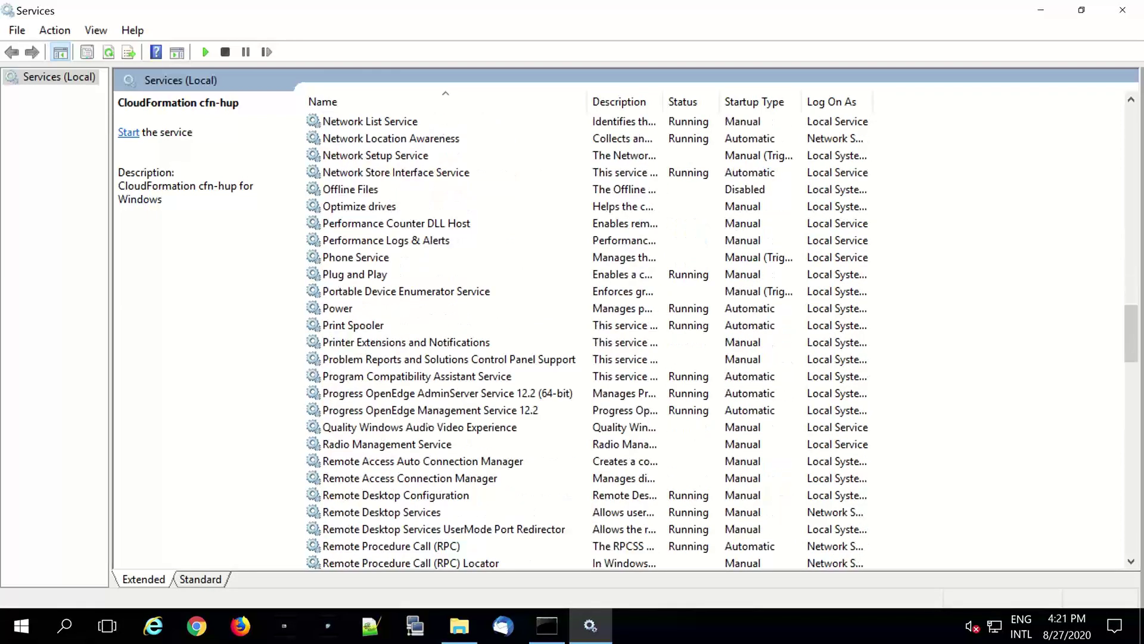
click(443, 411)
right_click(442, 410)
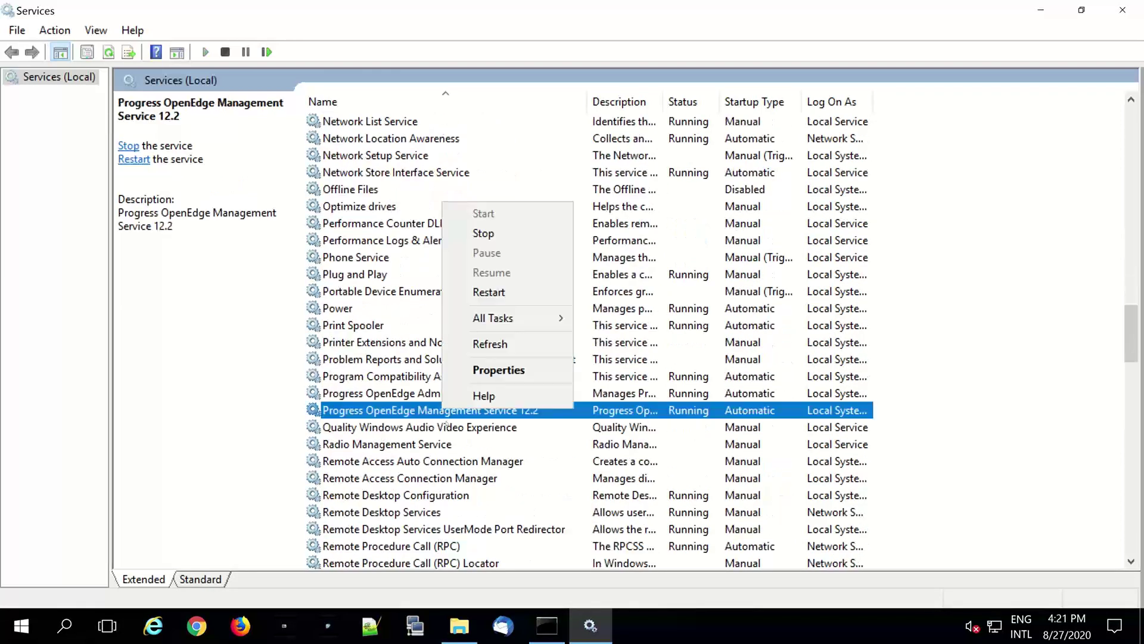
click(492, 293)
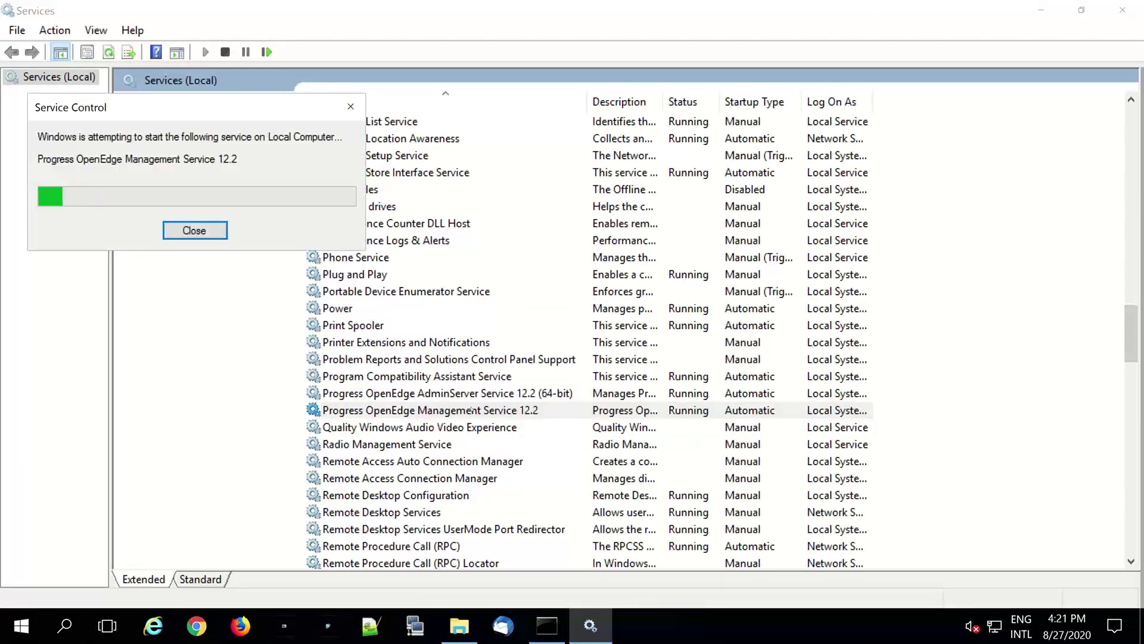
- Stop both the OpenEdge AdminServer and OpenEdge Management services
click(472, 409)
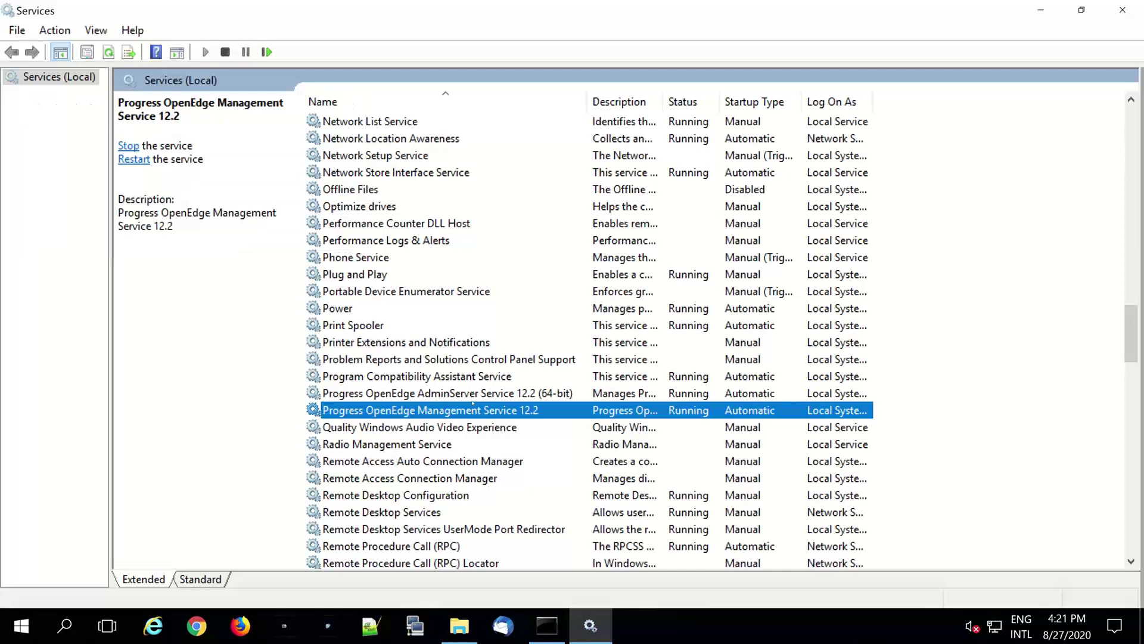
click(473, 392)
right_click(474, 393)
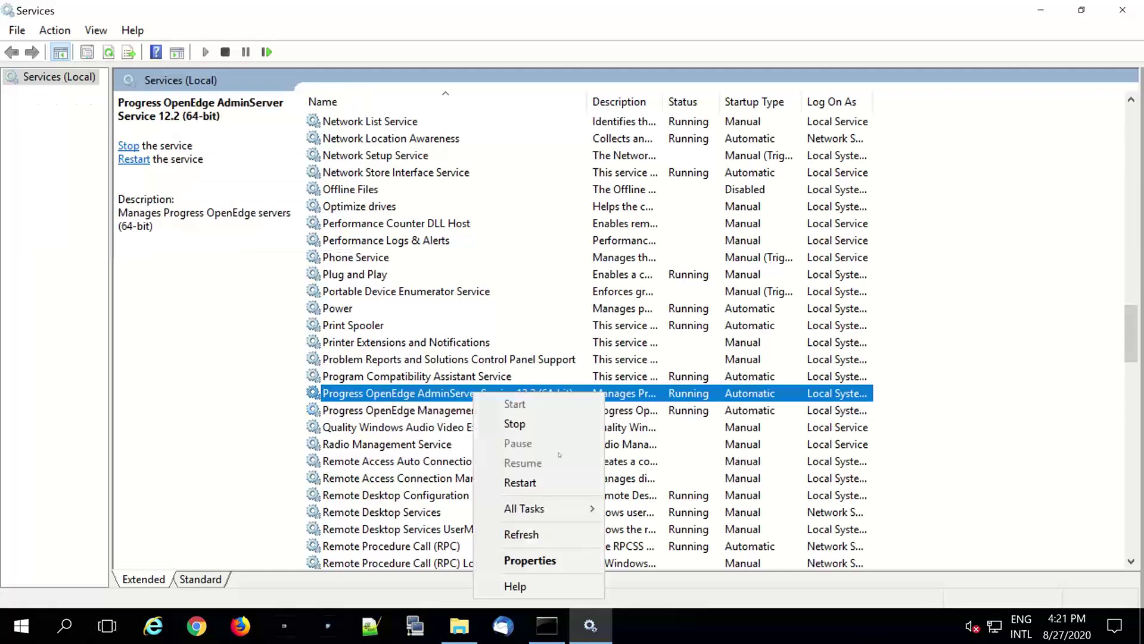
click(514, 424)
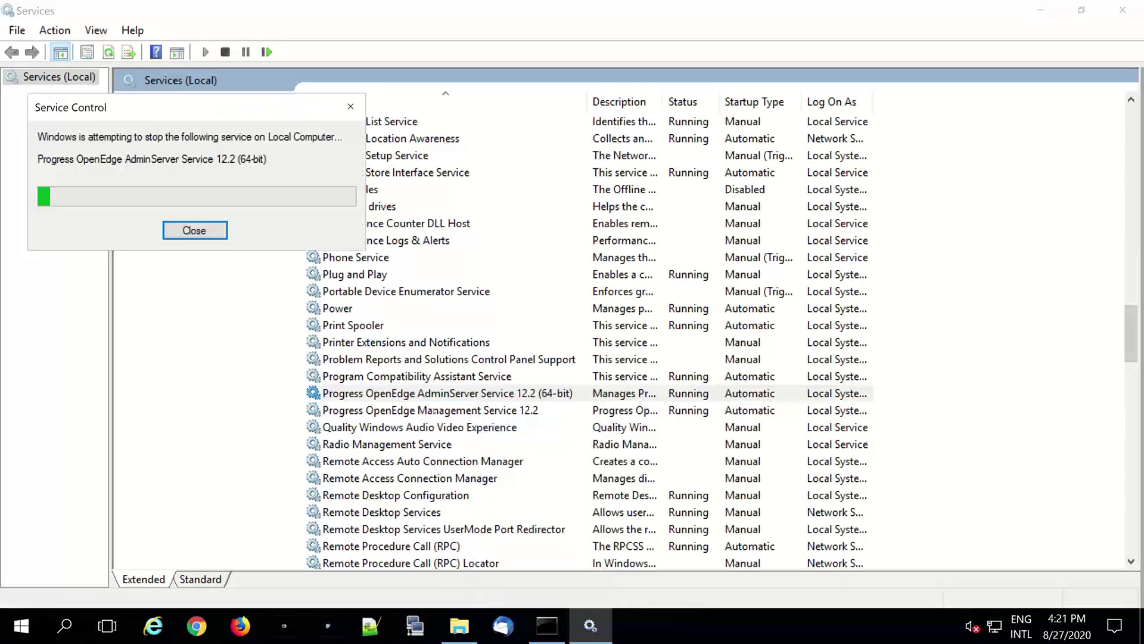
right_click(434, 400)
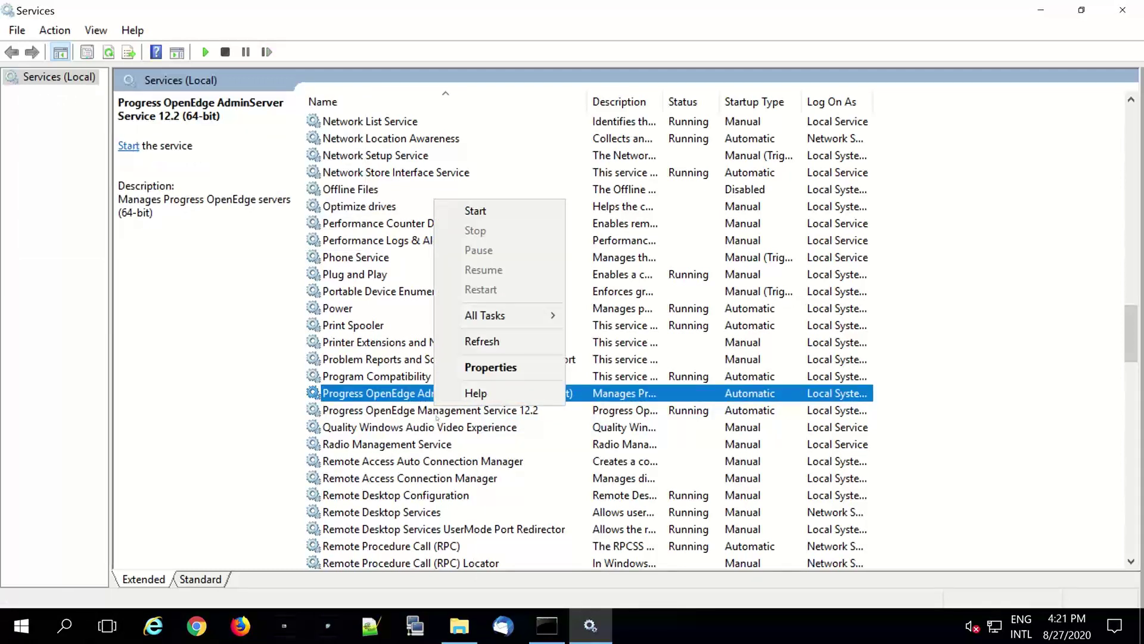
right_click(435, 411)
click(488, 239)
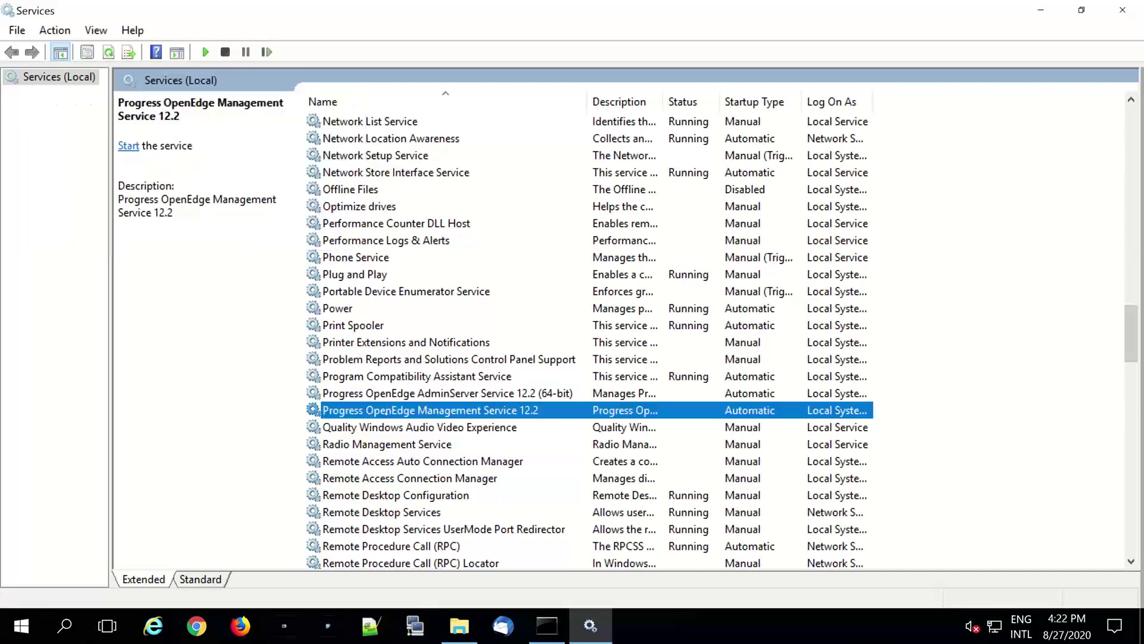
- Start the OpenEdge AdminServer service, then the OpenEdge Management service
click(387, 395)
right_click(387, 395)
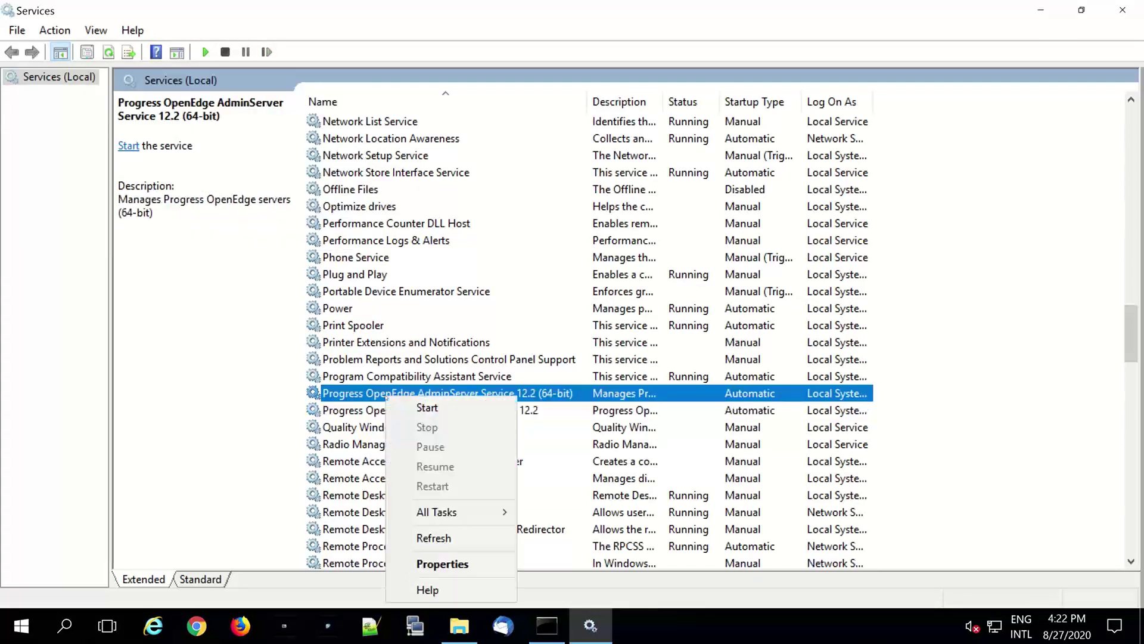
click(427, 408)
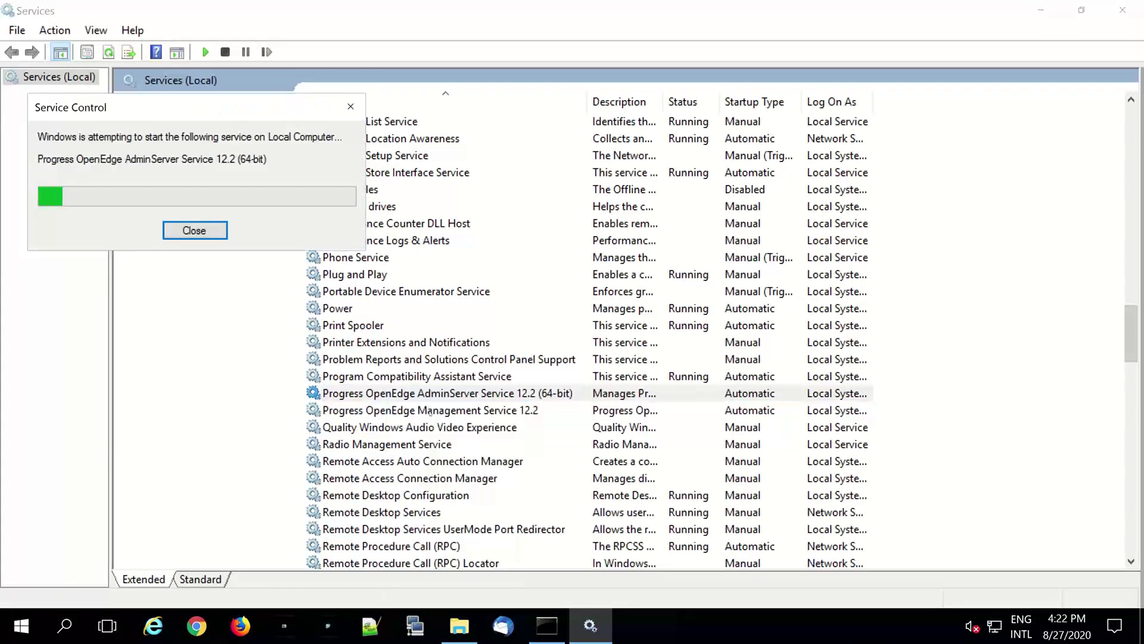
right_click(430, 411)
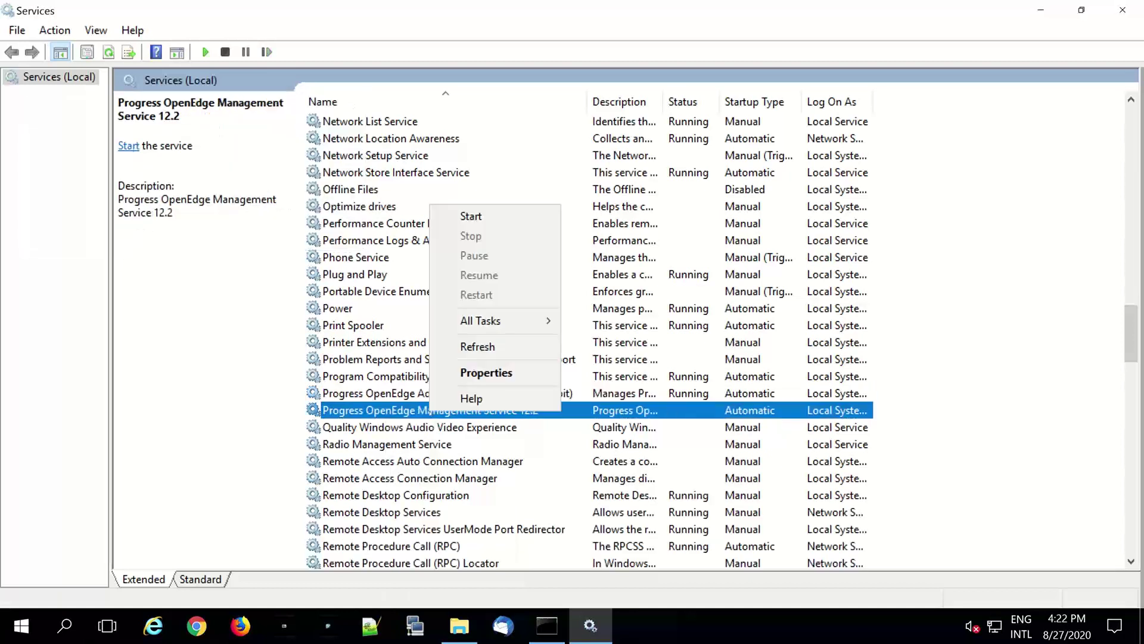
click(472, 218)
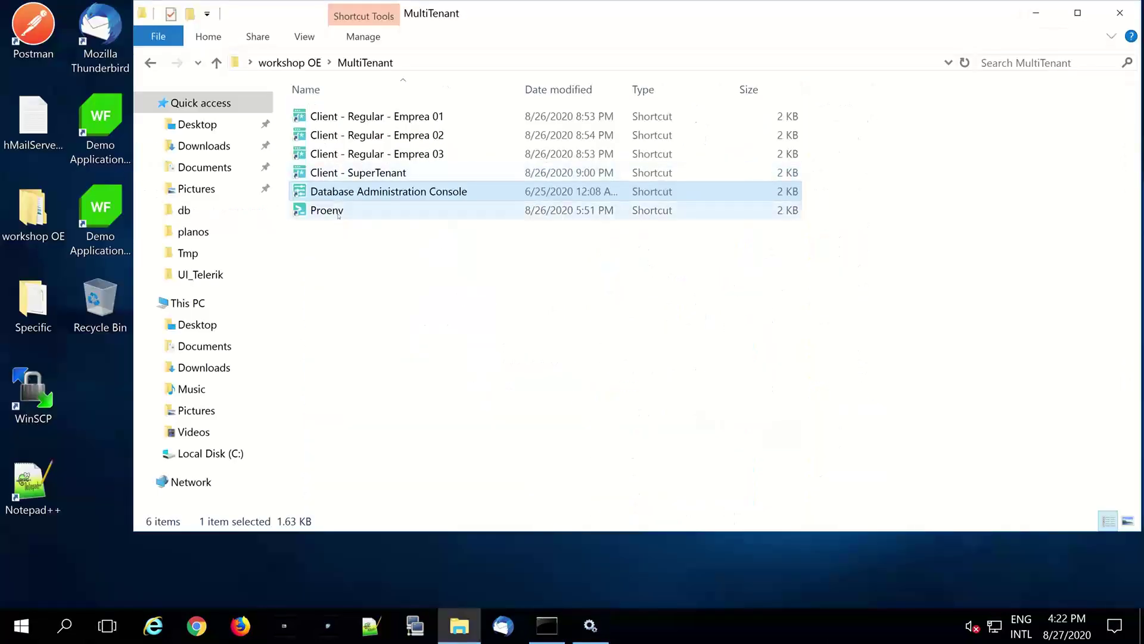
- Open the Proenv command prompt and shift its window slightly right
double_click(338, 217)
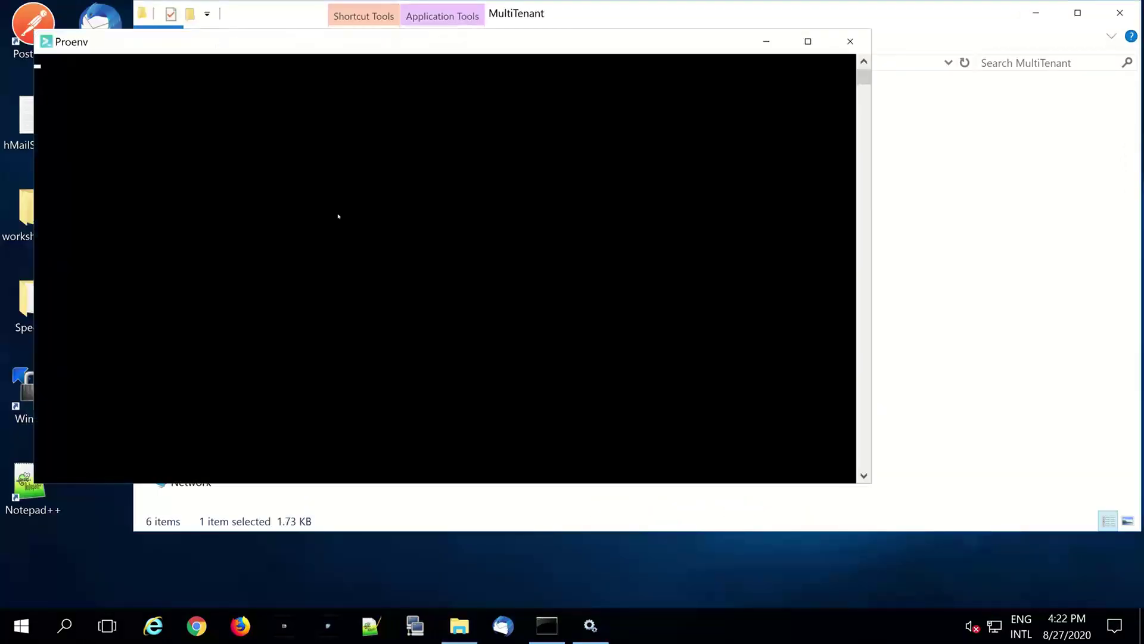
click(499, 326)
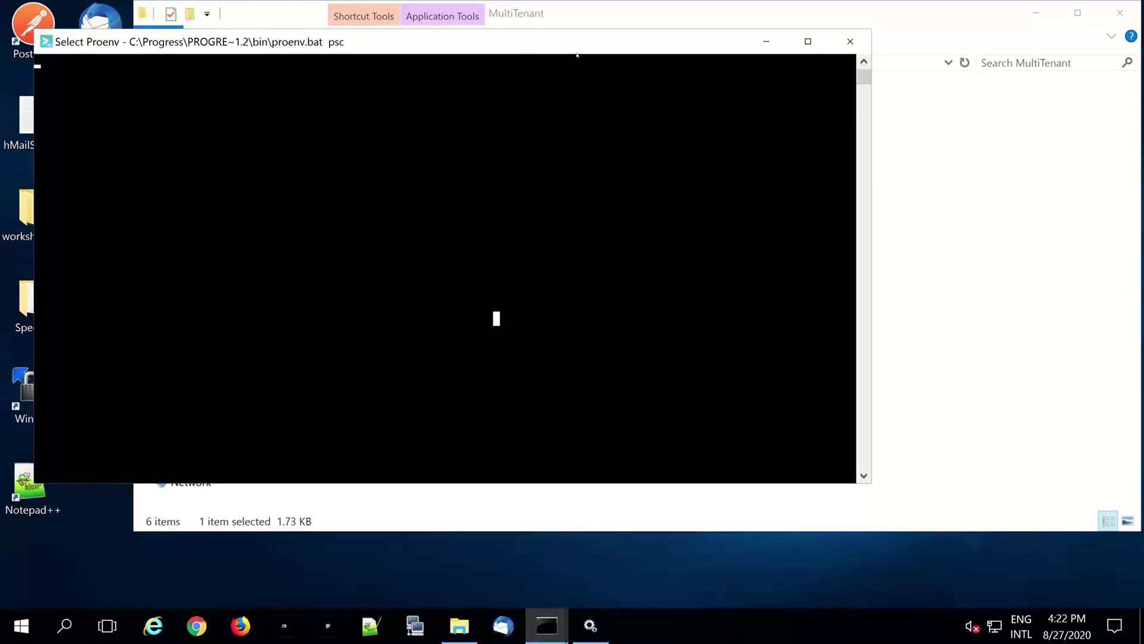
drag(577, 53, 626, 57)
click(615, 236)
key(Escape)
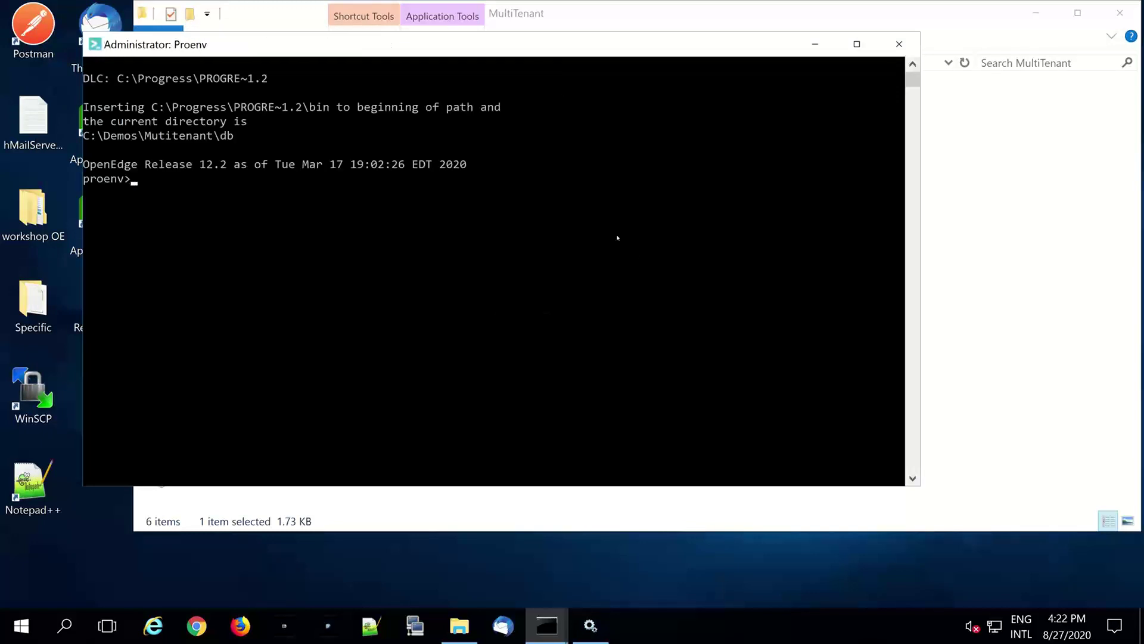
- Confirm AdminServer and Fathom are running with proadsv -q and fathom -query
text(proadsv -q)
key(Return)
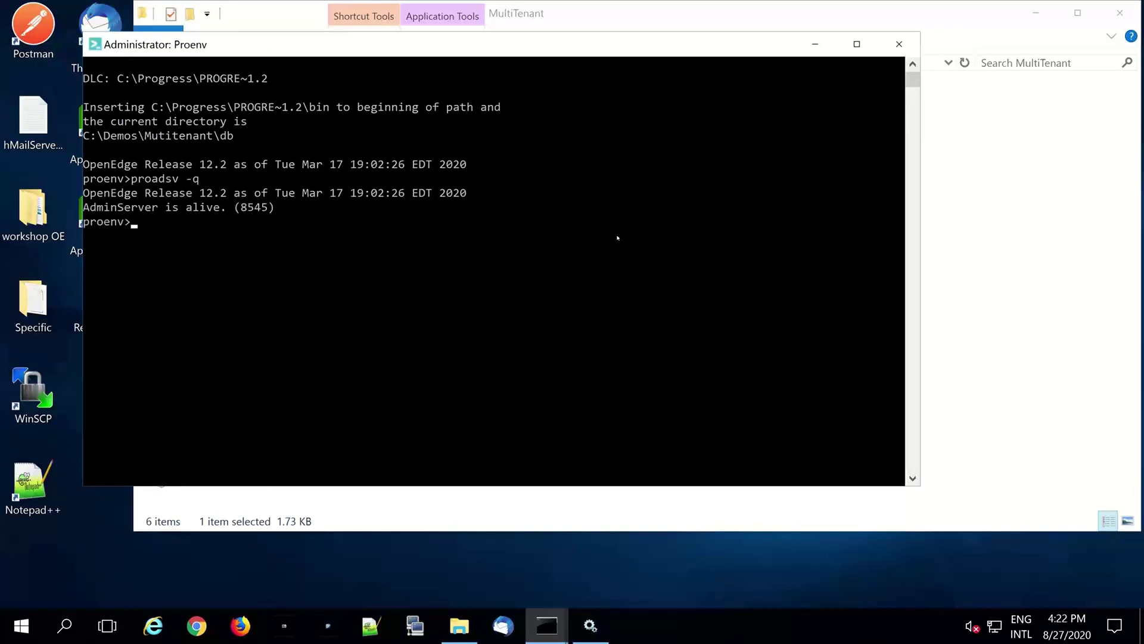
text(fathom -query)
key(Return)
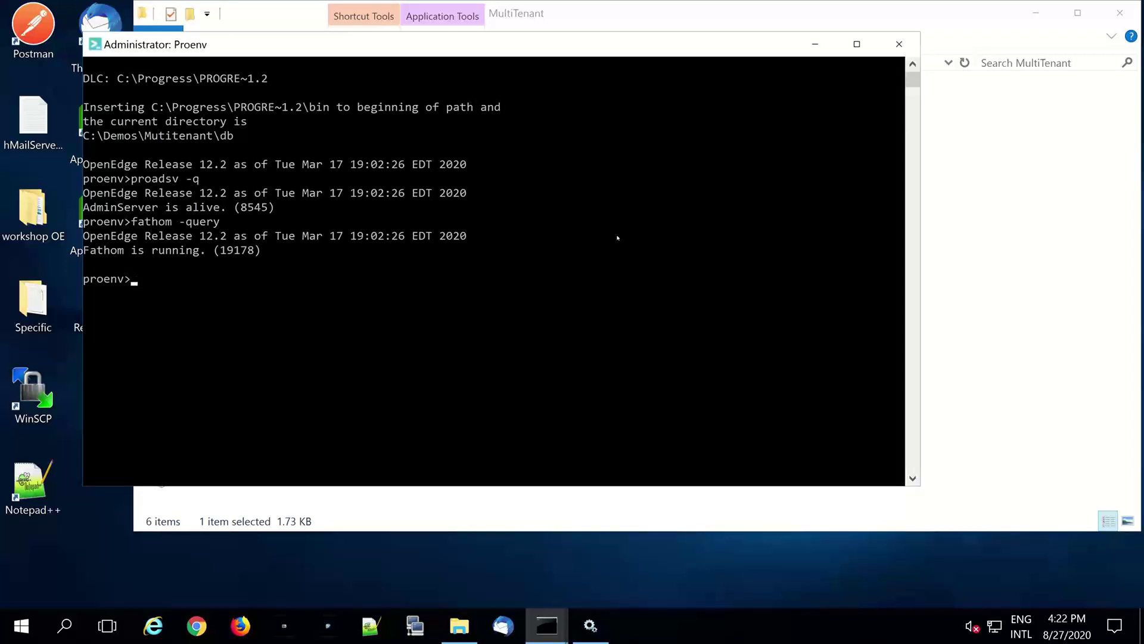
- Show the current directory and list the db folder's contents
text(cd)
key(Return)
text(dir)
key(Return)
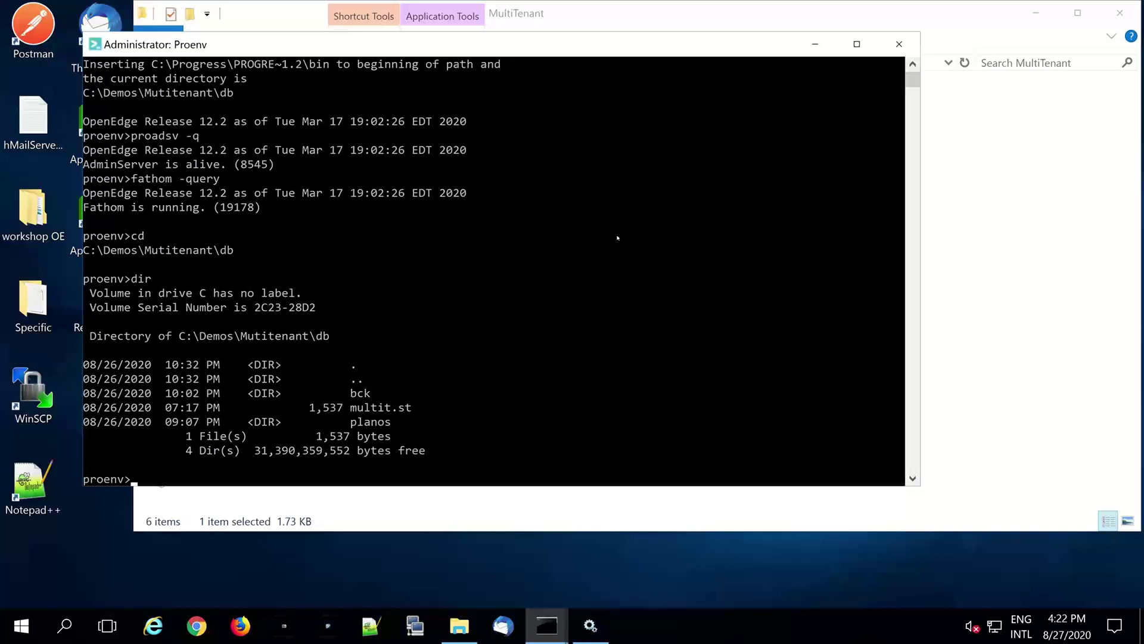
- Begin typing the procopy %DLC%\empty multit command
text(pro)
text(db)
key(BackSpace)
key(BackSpace)
key(BackSpace)
text(ocoy)
key(BackSpace)
key(BackSpace)
text(py %DLC%\empty m)
- Run procopy %DLC%\empty multit to create the multit database
key(Tab)
key(BackSpace)
key(BackSpace)
key(BackSpace)
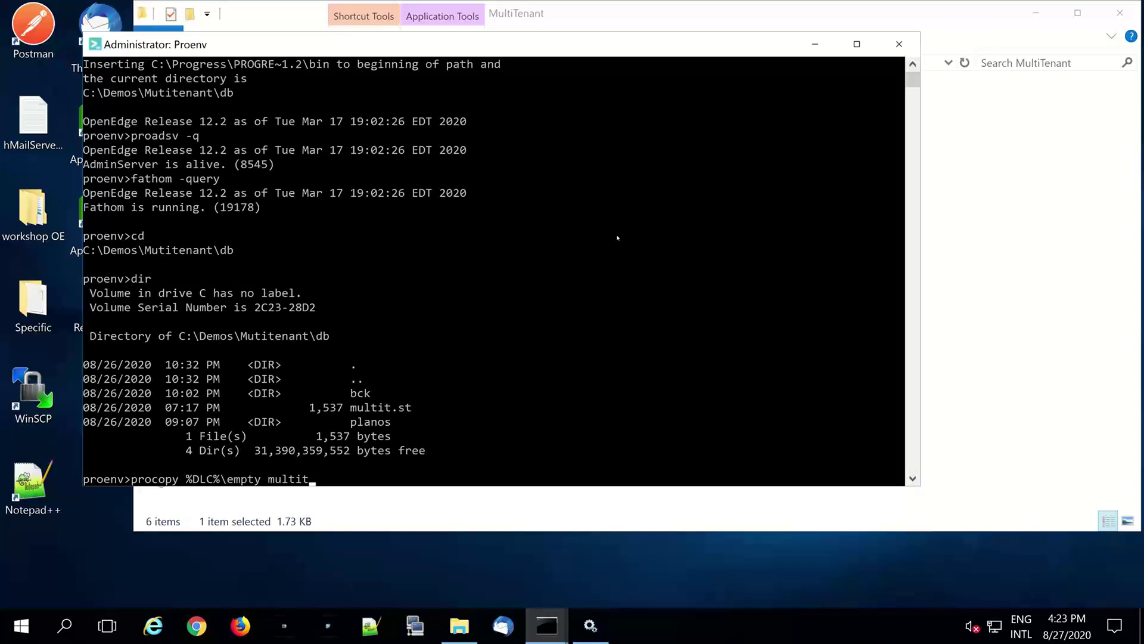
key(Return)
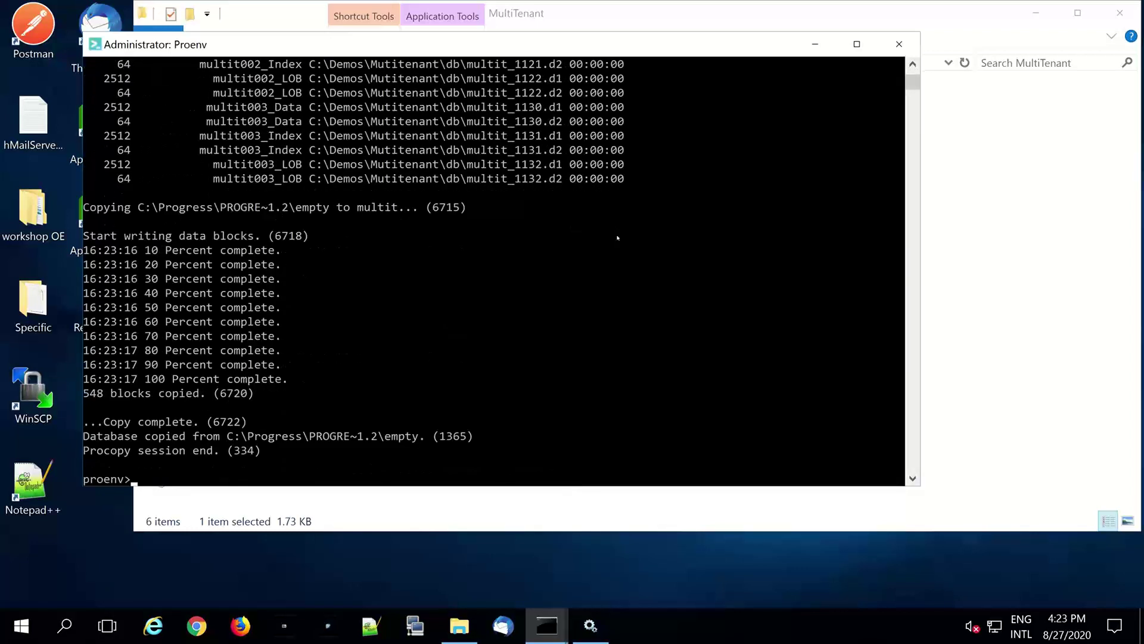
- Copy the db folder path printed by cd and open a new File Explorer window
text(cd)
key(Return)
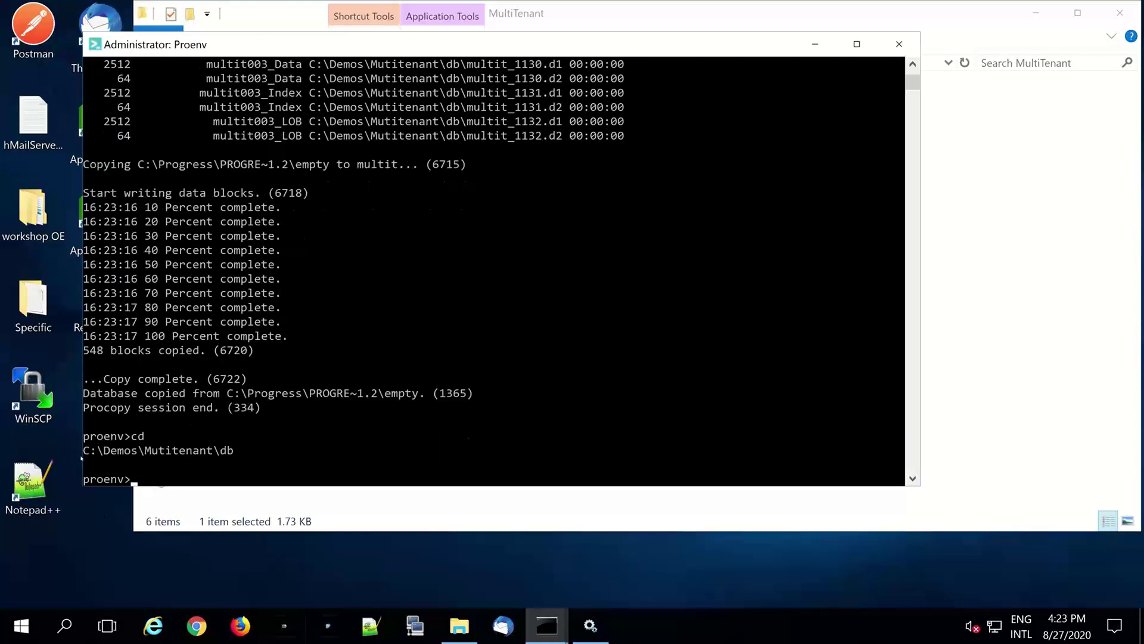
drag(84, 451, 240, 454)
right_click(240, 454)
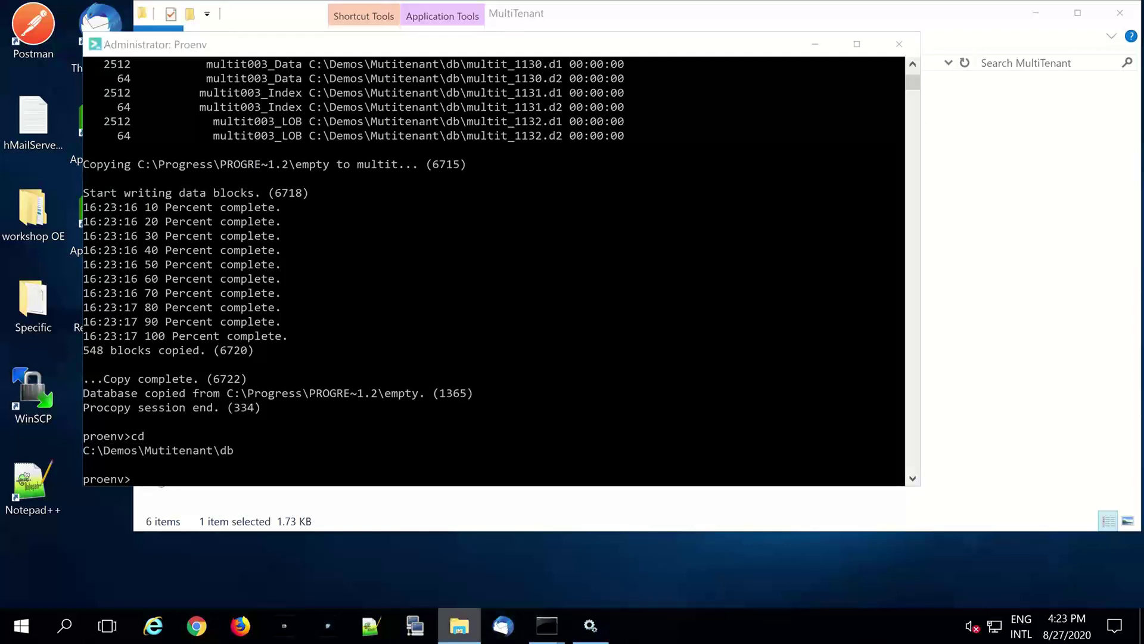
right_click(459, 626)
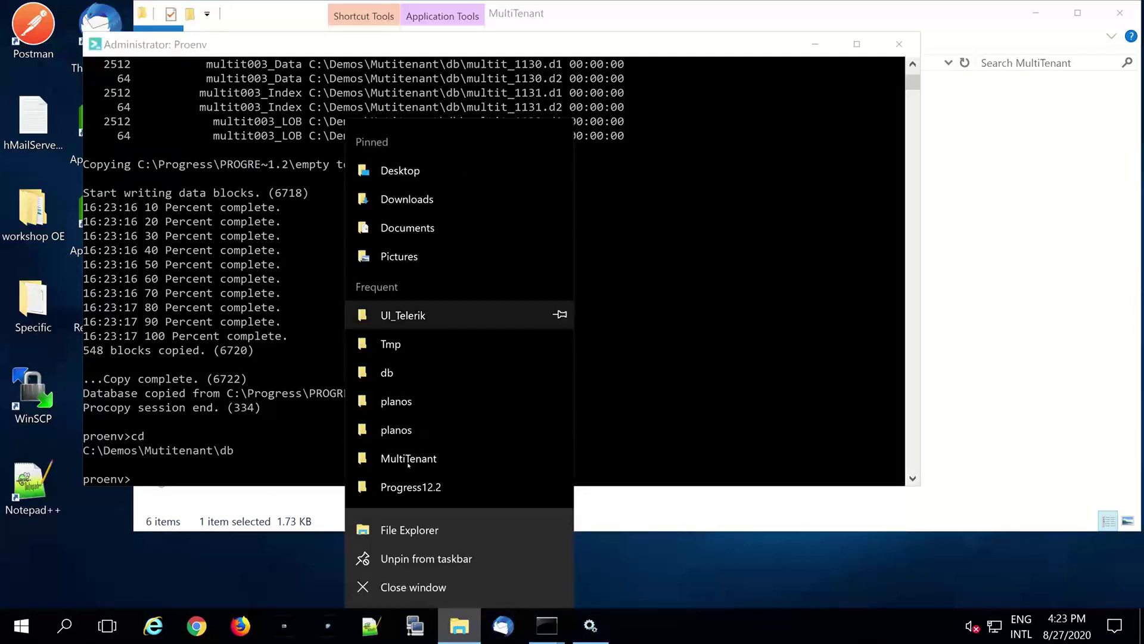
click(409, 530)
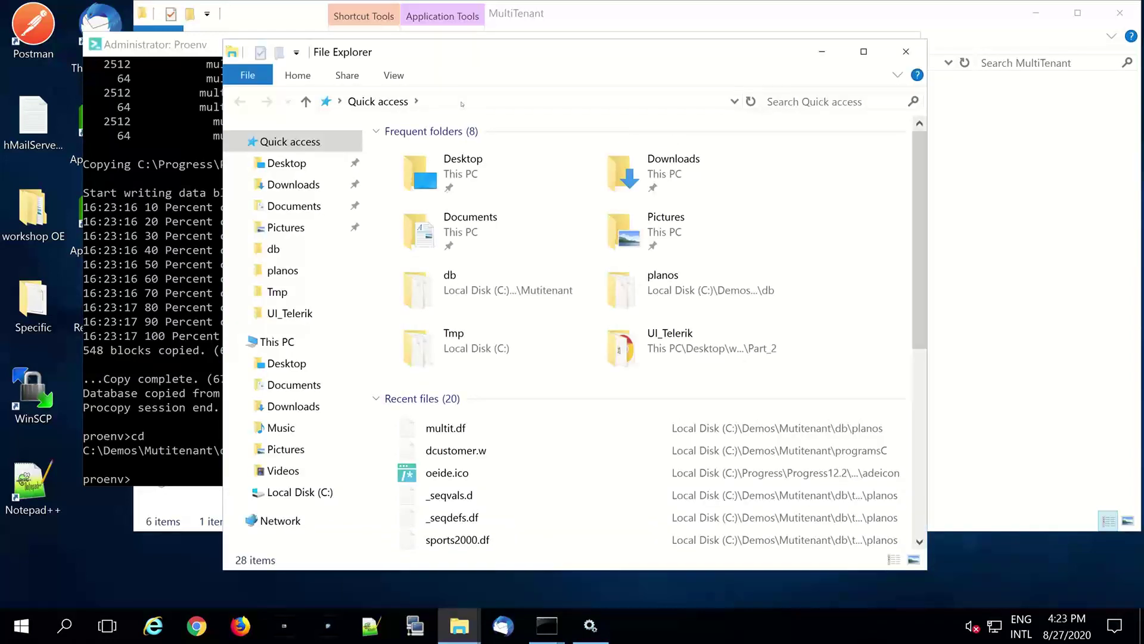
- Go to C:\Demos\Mutitenant\db in File Explorer and right-click multit.st
click(462, 105)
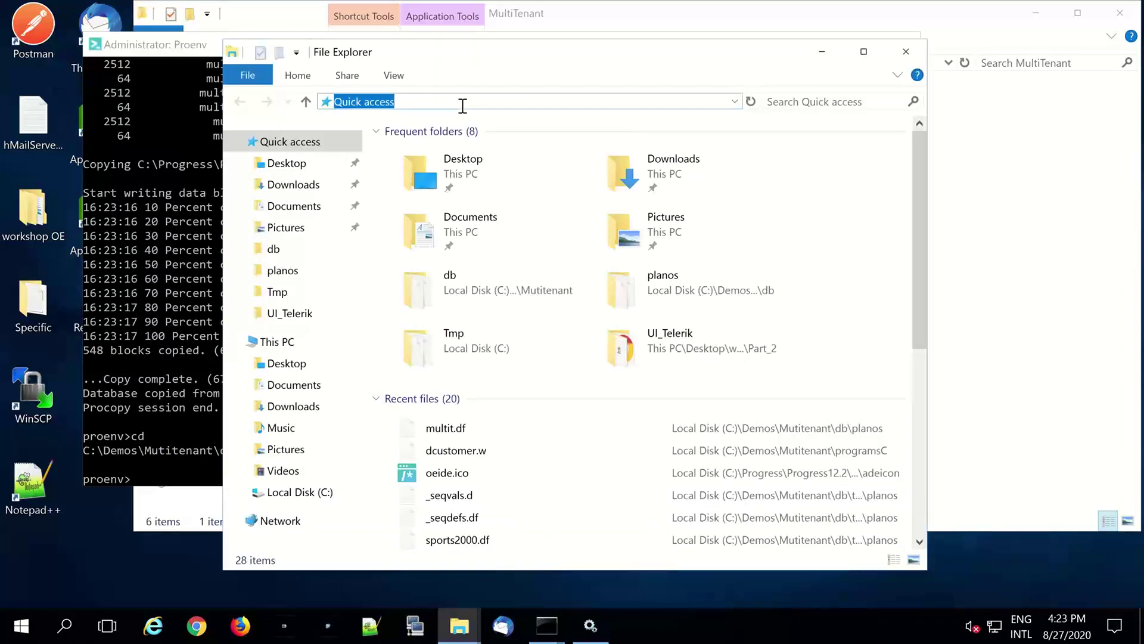
text(C:\Demos\Mutitenant\db)
key(Return)
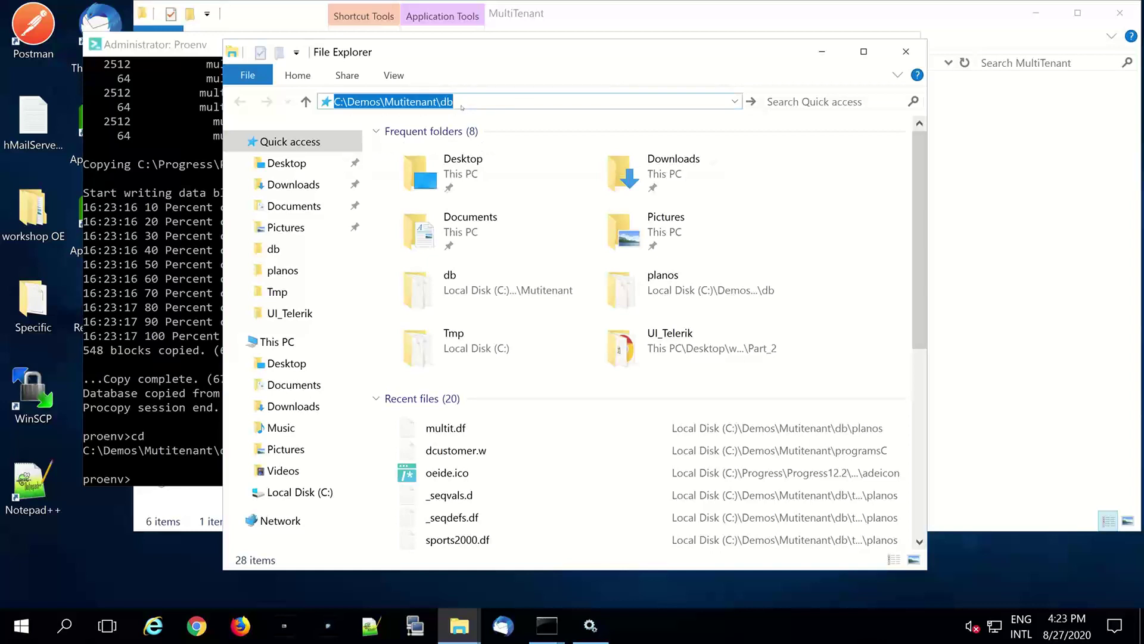
click(427, 298)
right_click(429, 289)
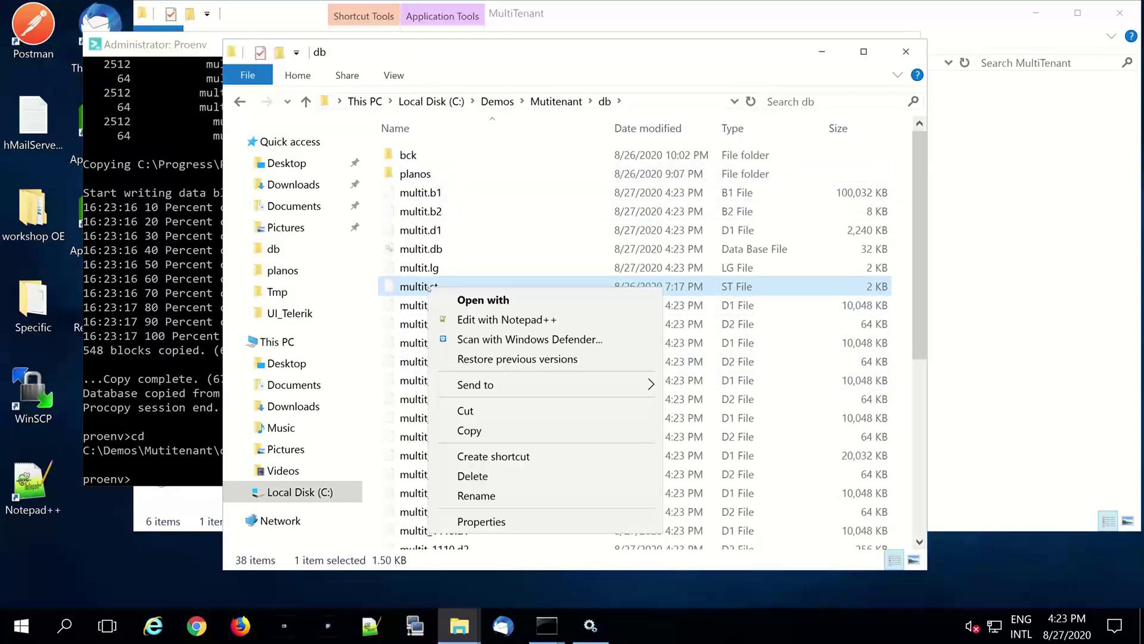
- Open multit.st in Notepad++ and review the Schema Area and data area lines 7–23
click(549, 319)
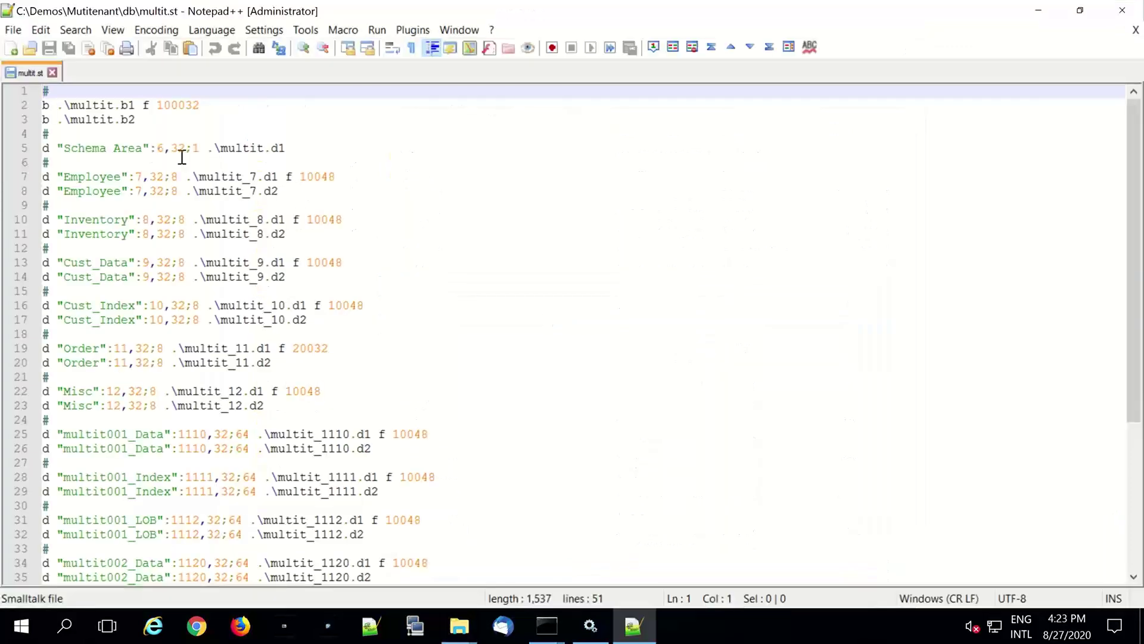
drag(283, 148, 37, 148)
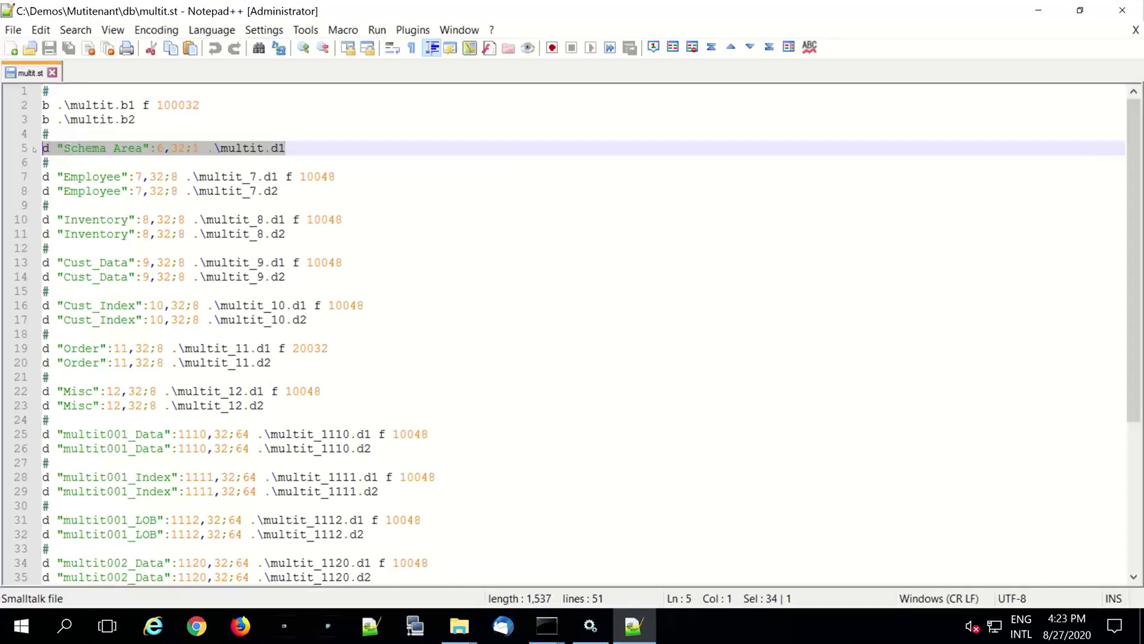
click(174, 153)
drag(317, 149, 70, 176)
drag(289, 259, 313, 396)
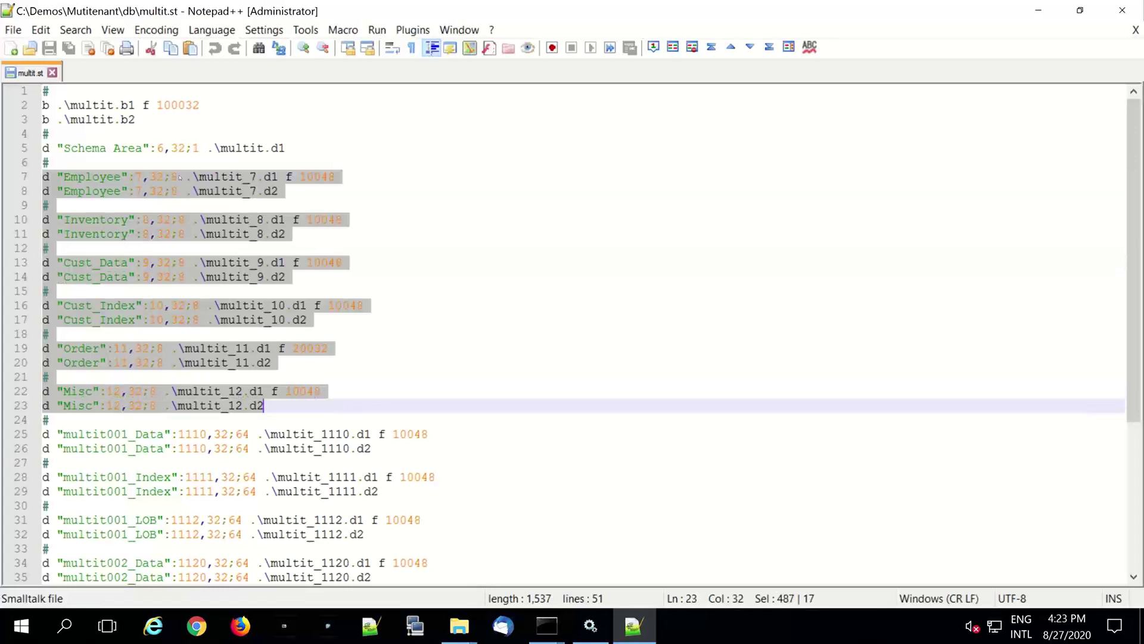
click(181, 177)
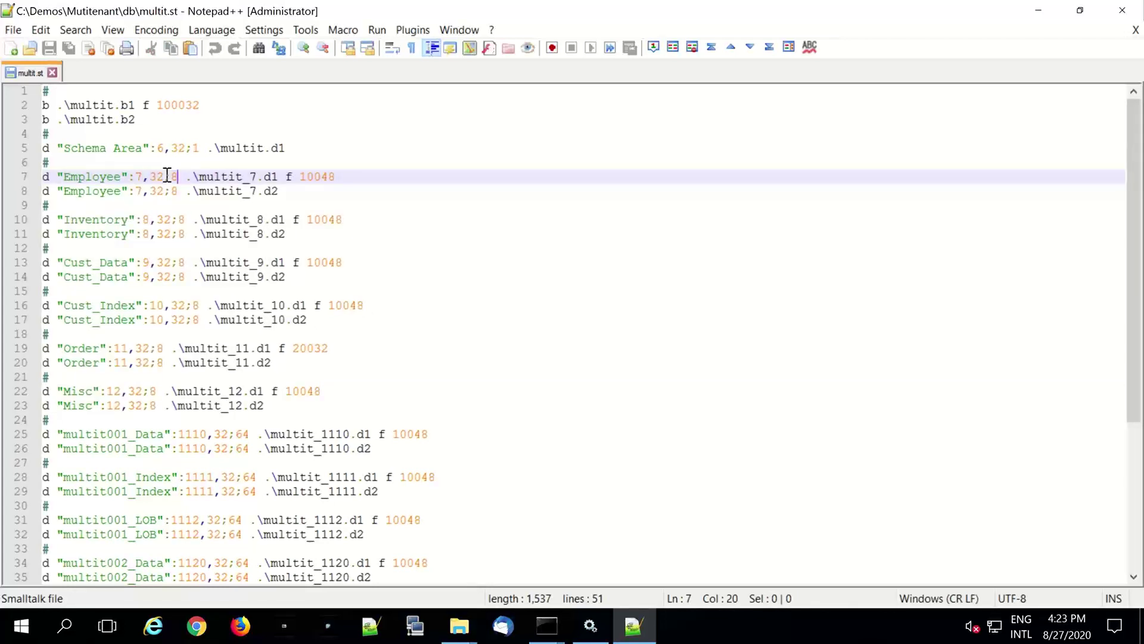
shift+click(167, 175)
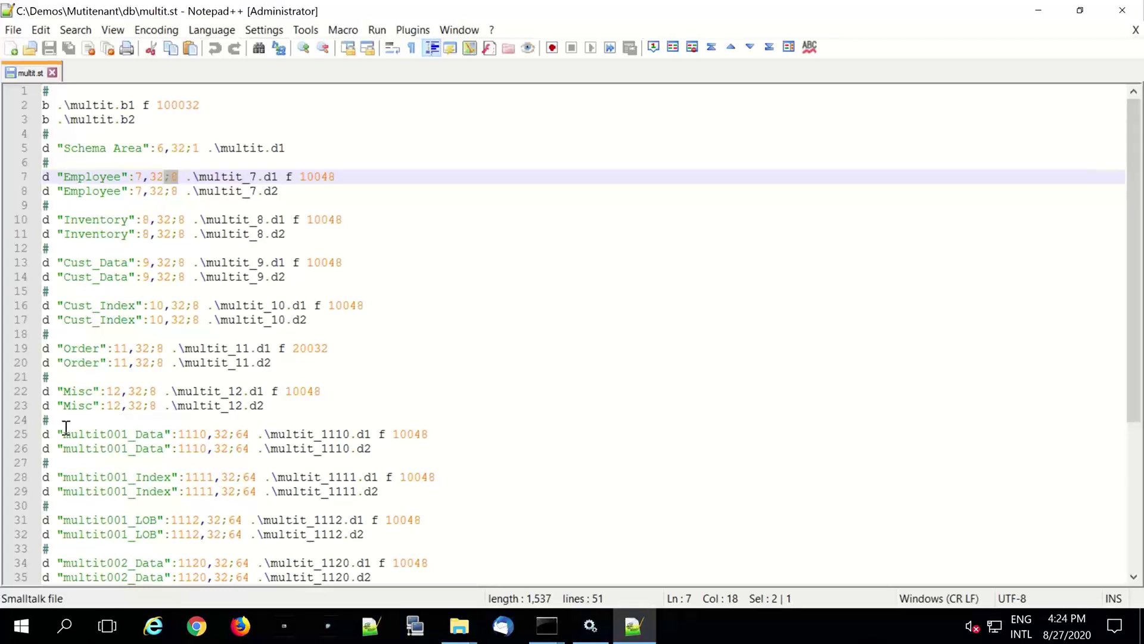
- Review tenant area lines 25–50, including multit001 Index and LOB areas, then minimize Notepad++
click(47, 433)
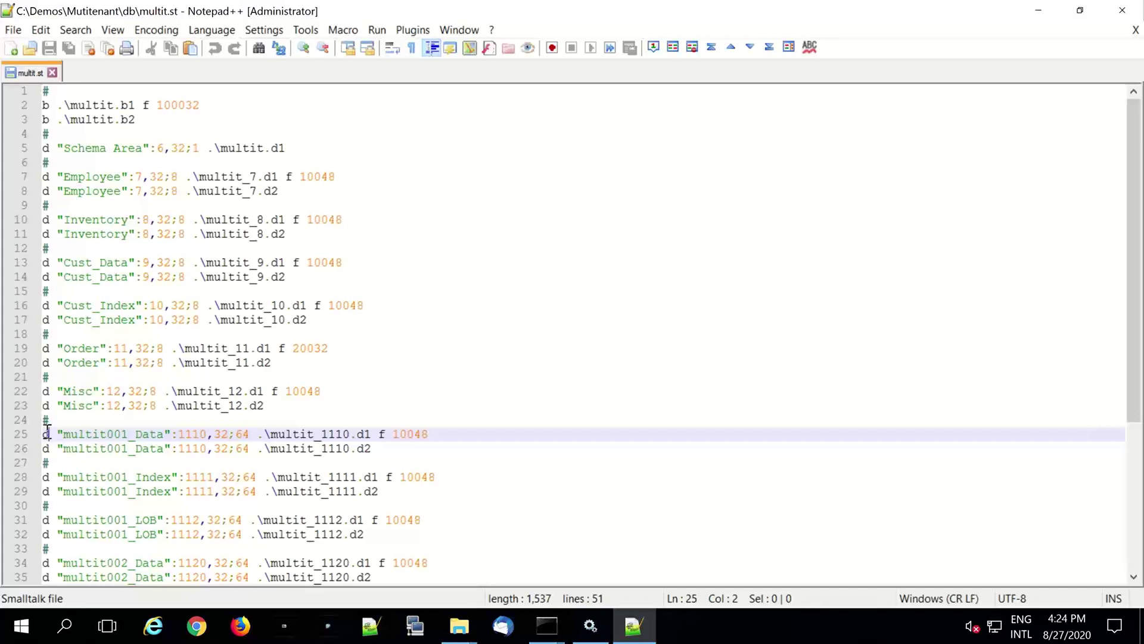
scroll(48, 429, down, 5)
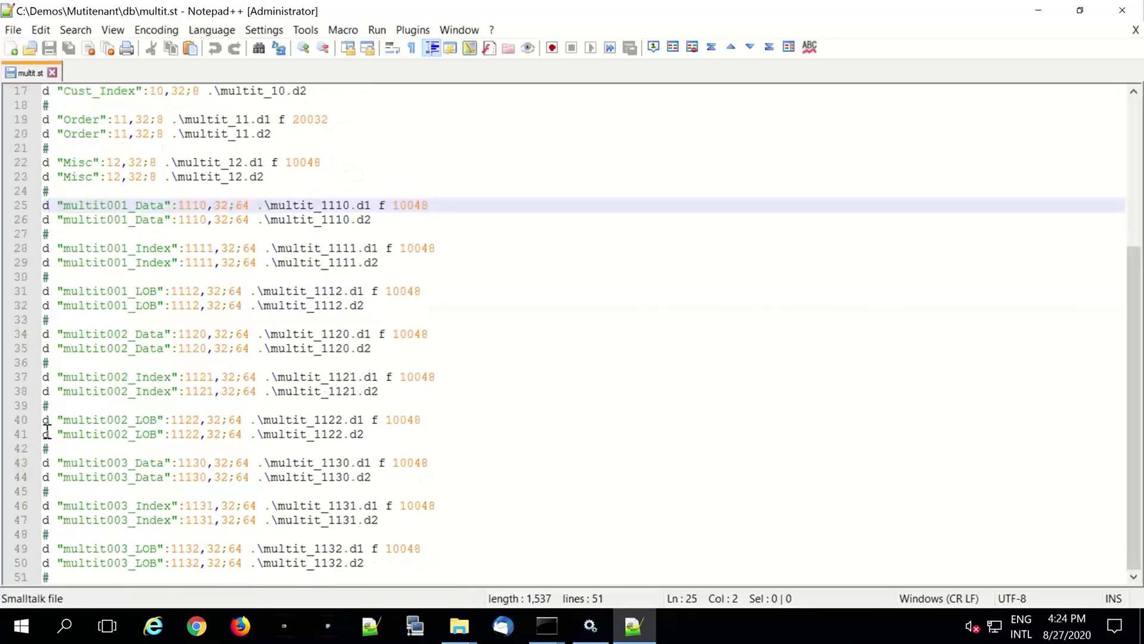
click(373, 563)
drag(101, 441, 42, 205)
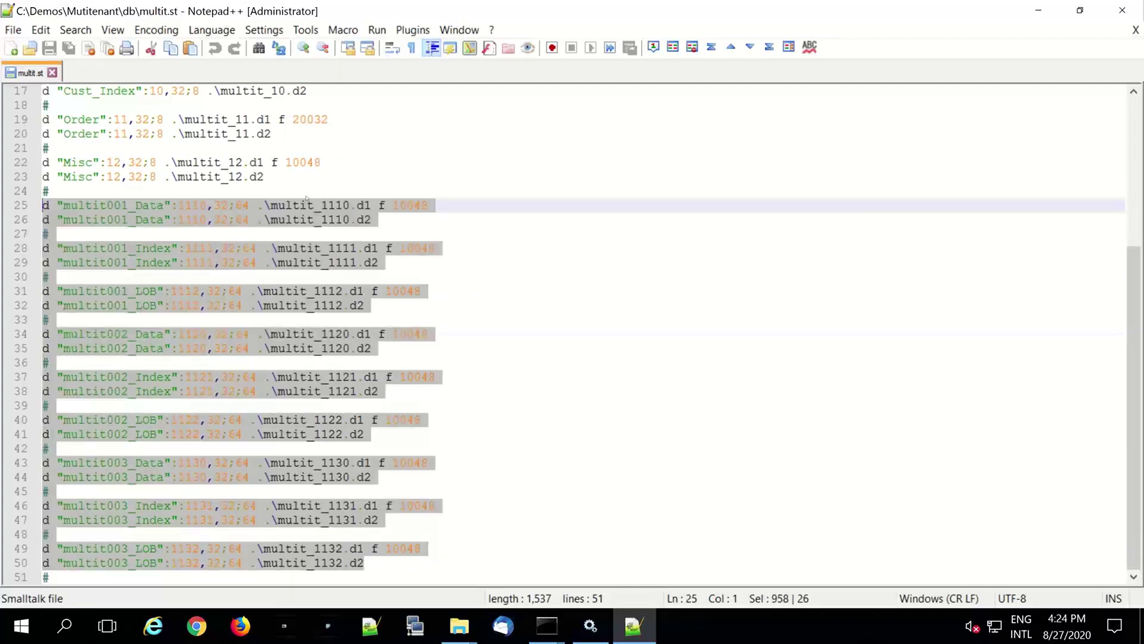
click(165, 210)
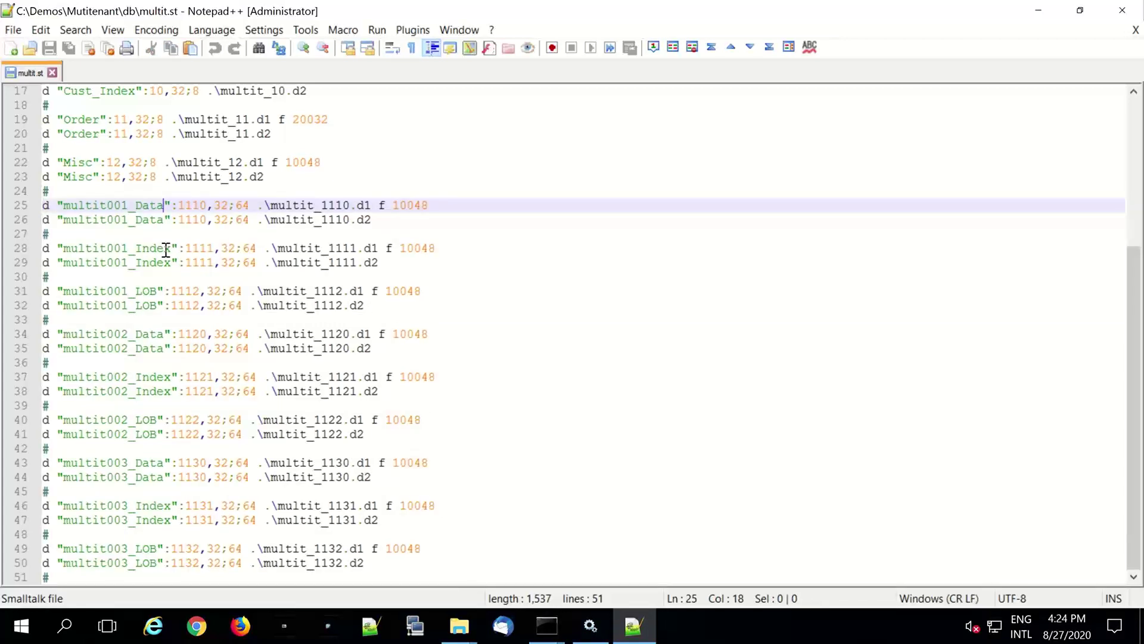
click(166, 249)
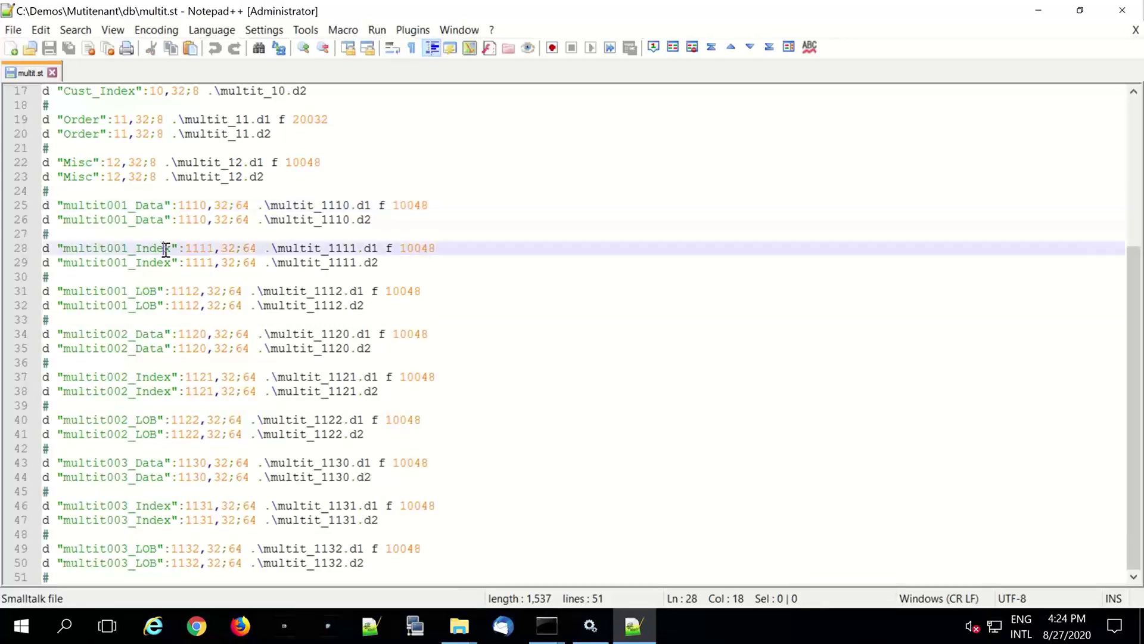
click(153, 305)
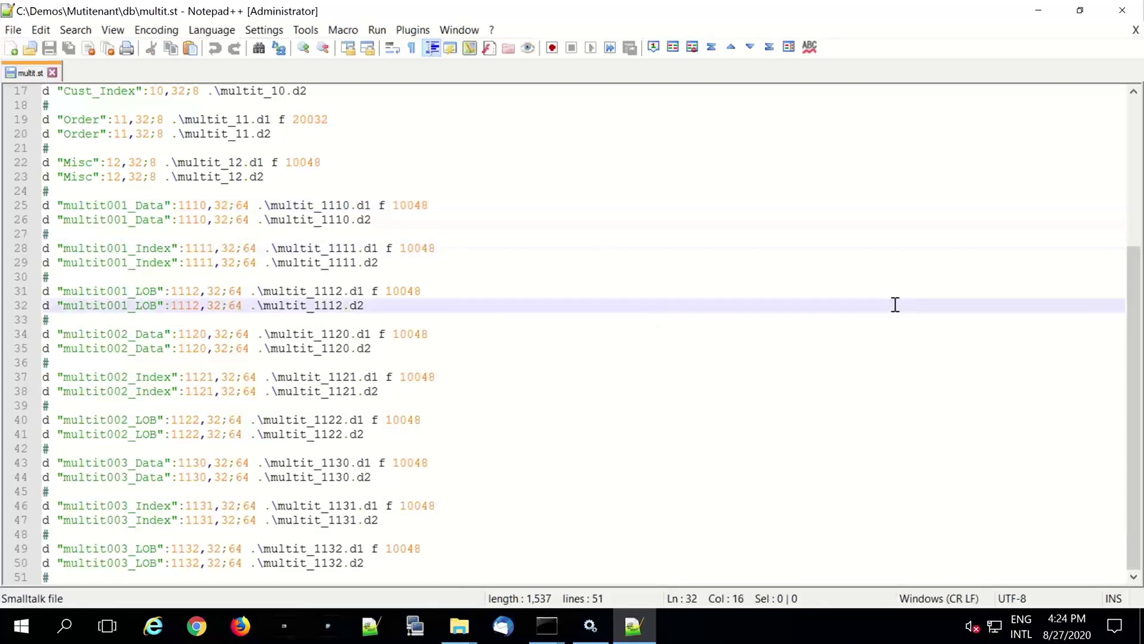
click(1038, 15)
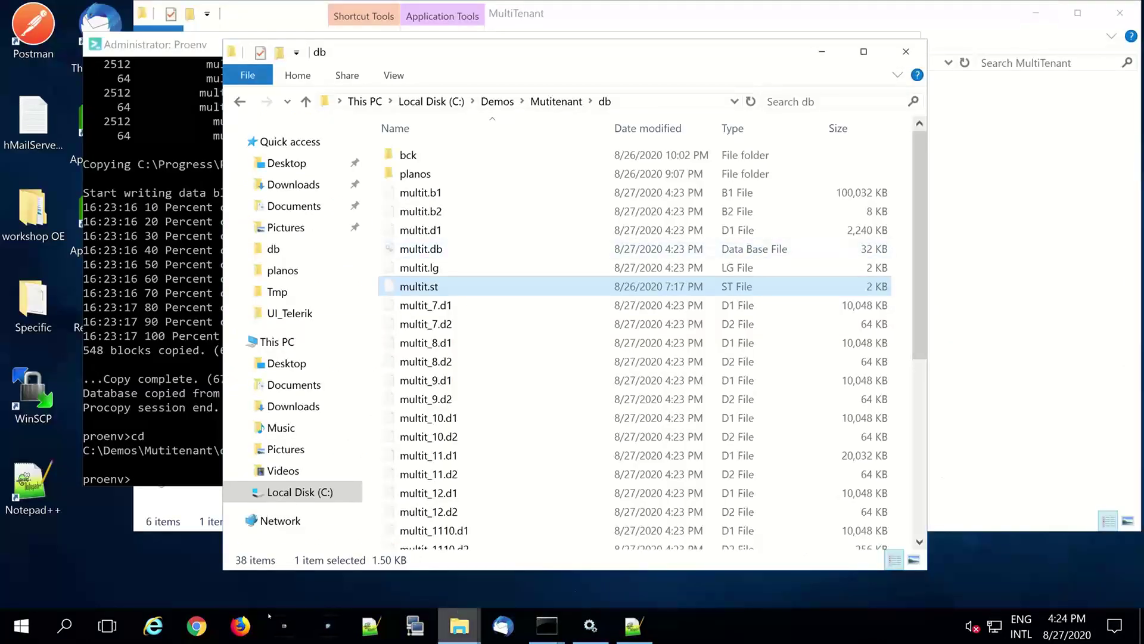
- Launch the Database Administration Console shortcut from the MultiTenant folder
click(197, 626)
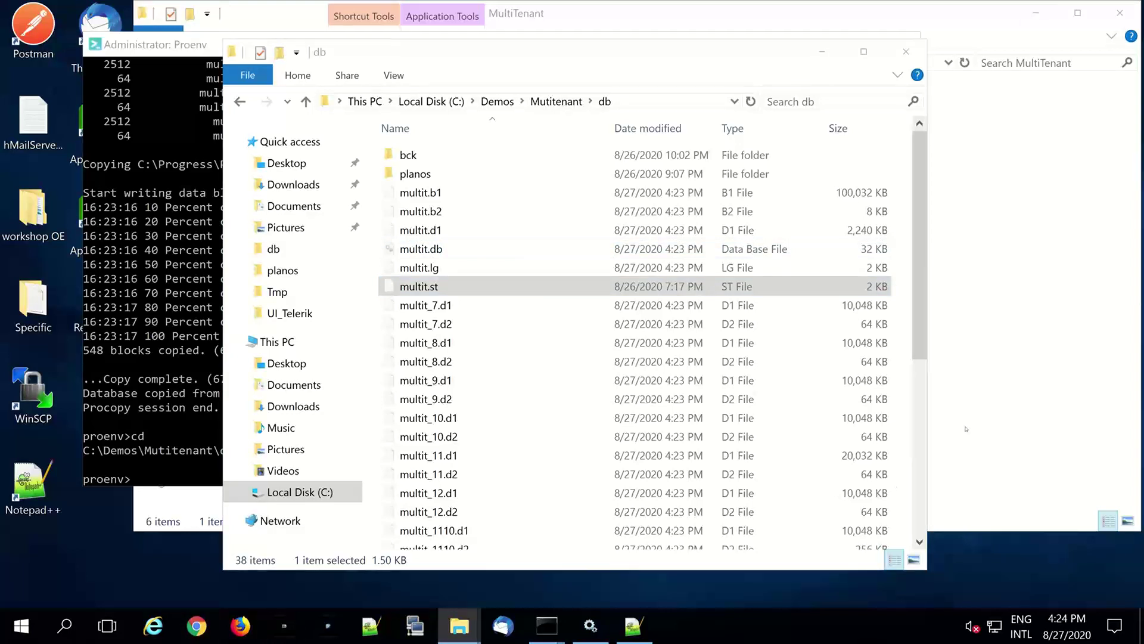
click(954, 393)
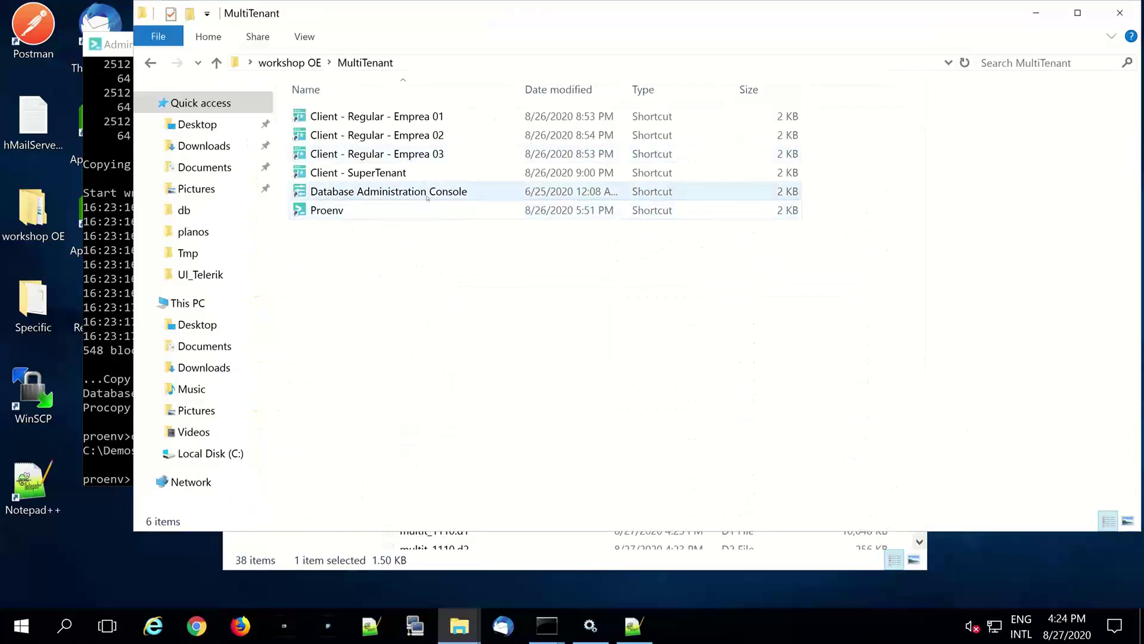
click(428, 197)
double_click(427, 197)
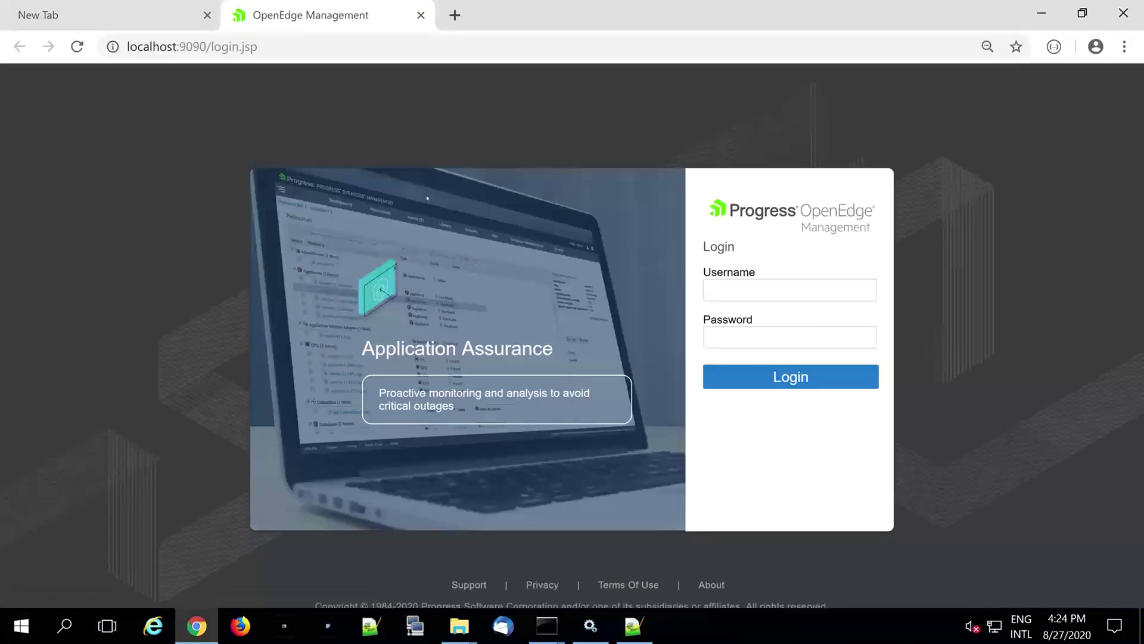
- Log in as admin, decline saving the password, and open the recent multit database page
text(admin)
key(Tab)
text(admin)
key(Return)
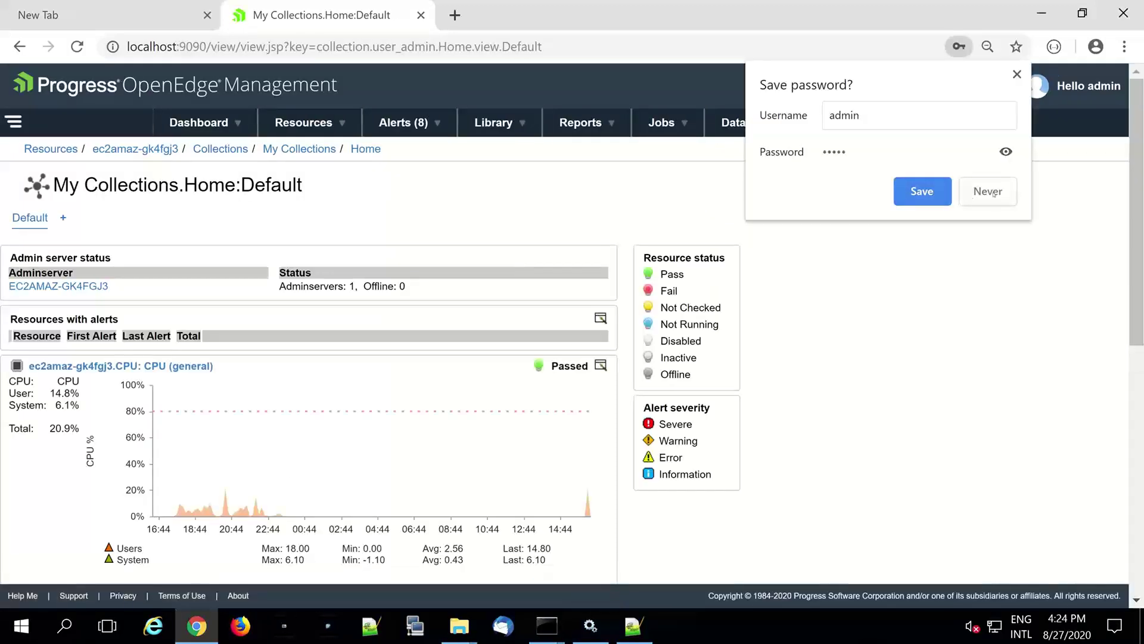
click(993, 192)
click(299, 124)
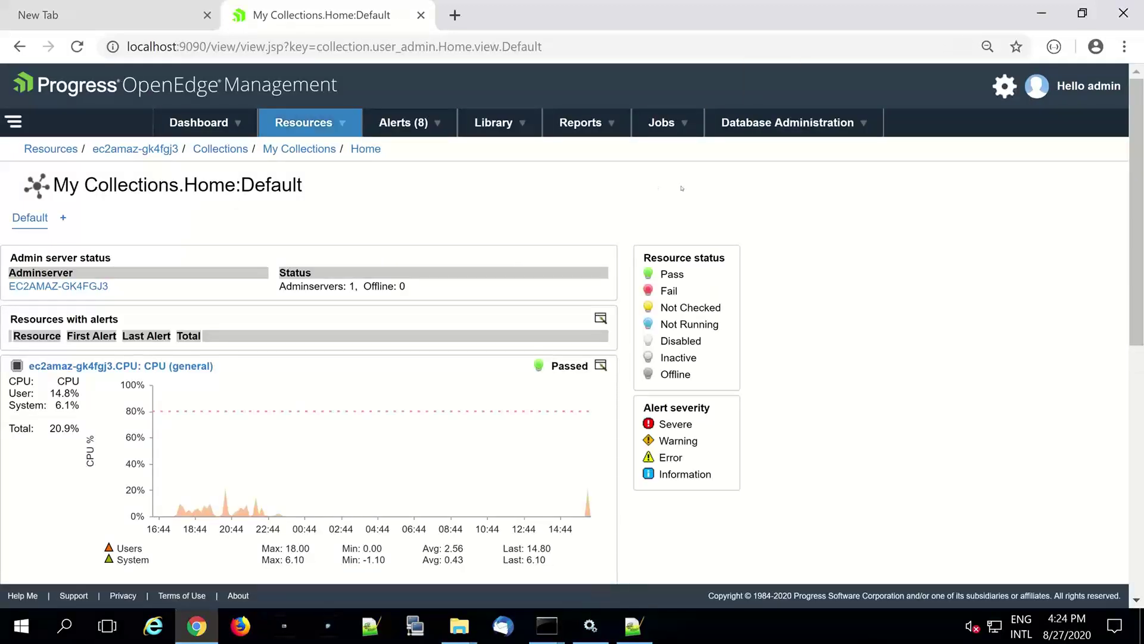
click(708, 243)
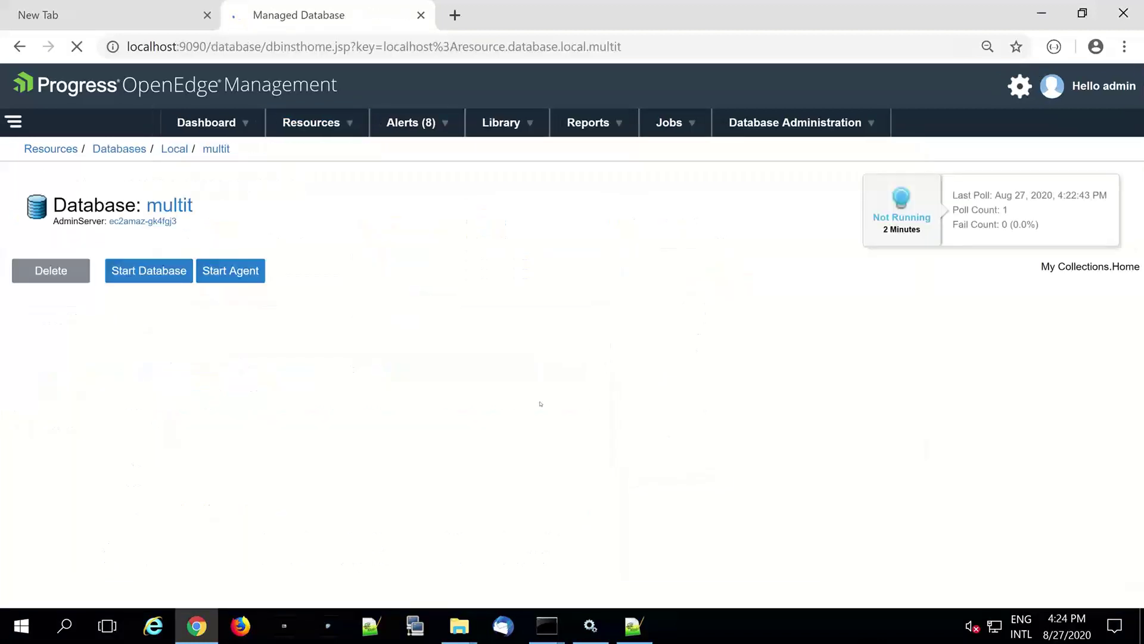
click(155, 273)
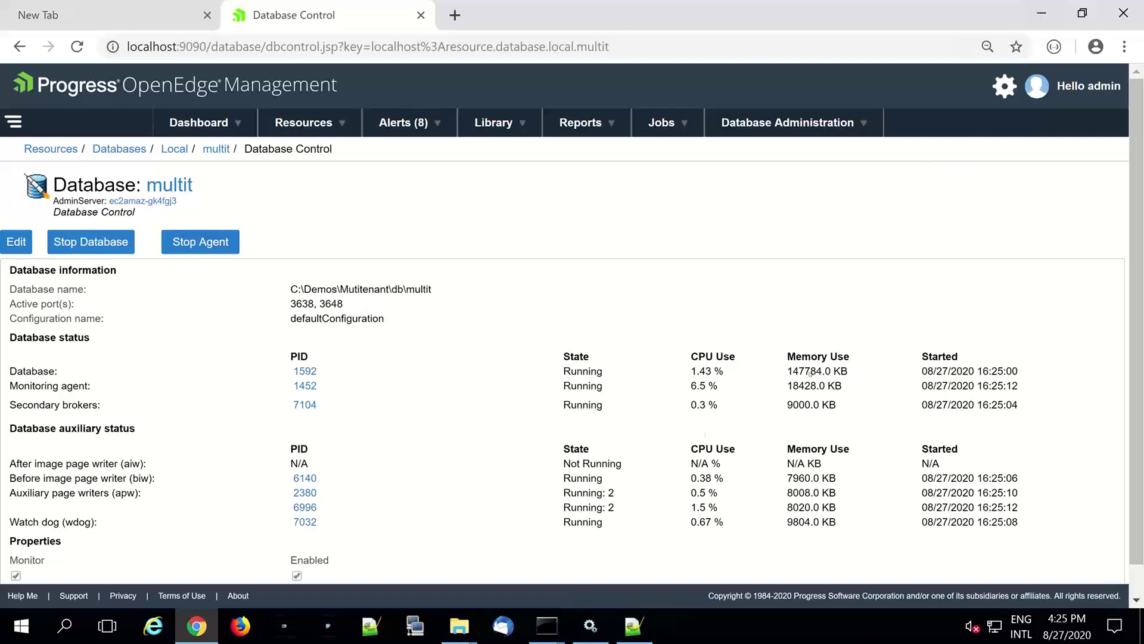
mouse_move(561, 637)
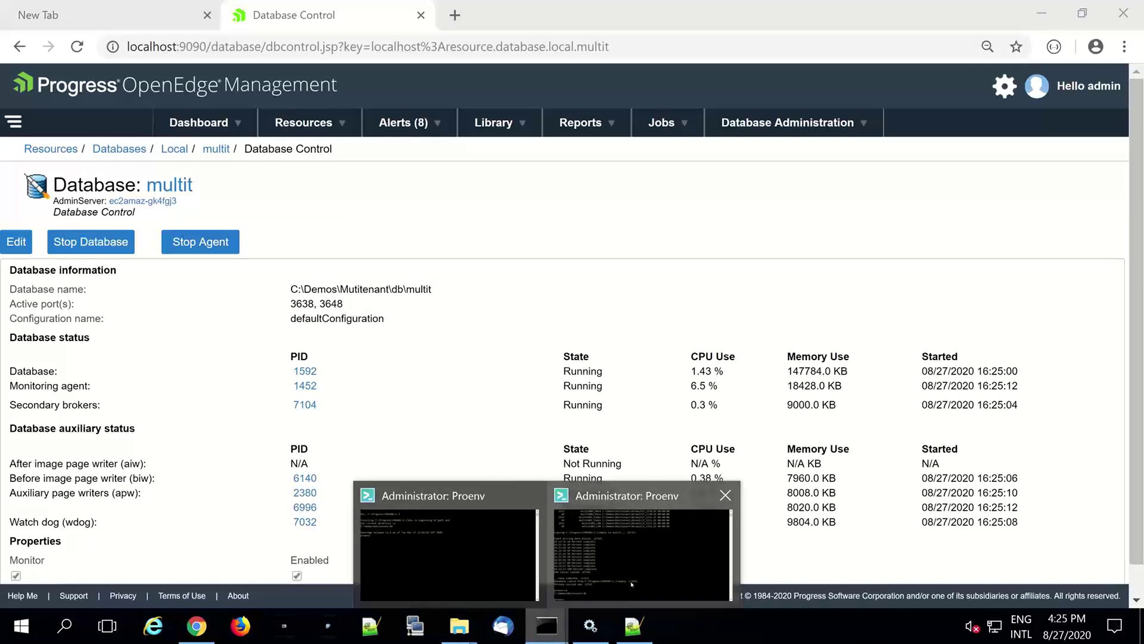
- Run prowin multit -p _admin.p in Proenv to open Data Administration on multit
click(631, 584)
text(pri)
key(BackSpace)
key(BackSpace)
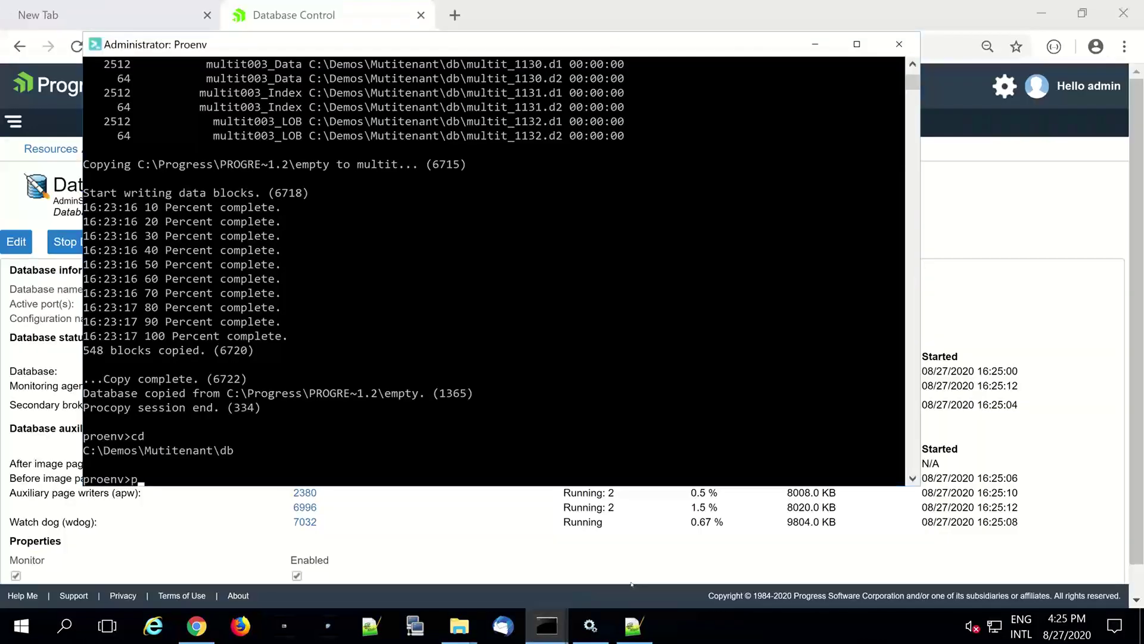
text(rowin )
text(multit.b1)
key(BackSpace)
key(BackSpace)
key(BackSpace)
text(-p _admin.p)
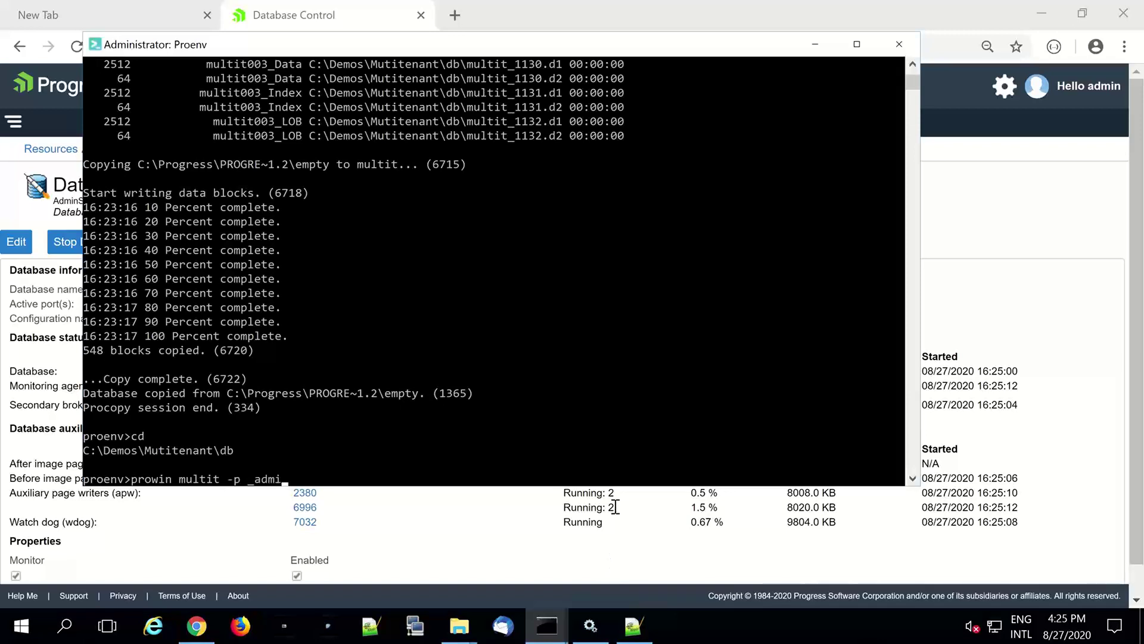
key(Return)
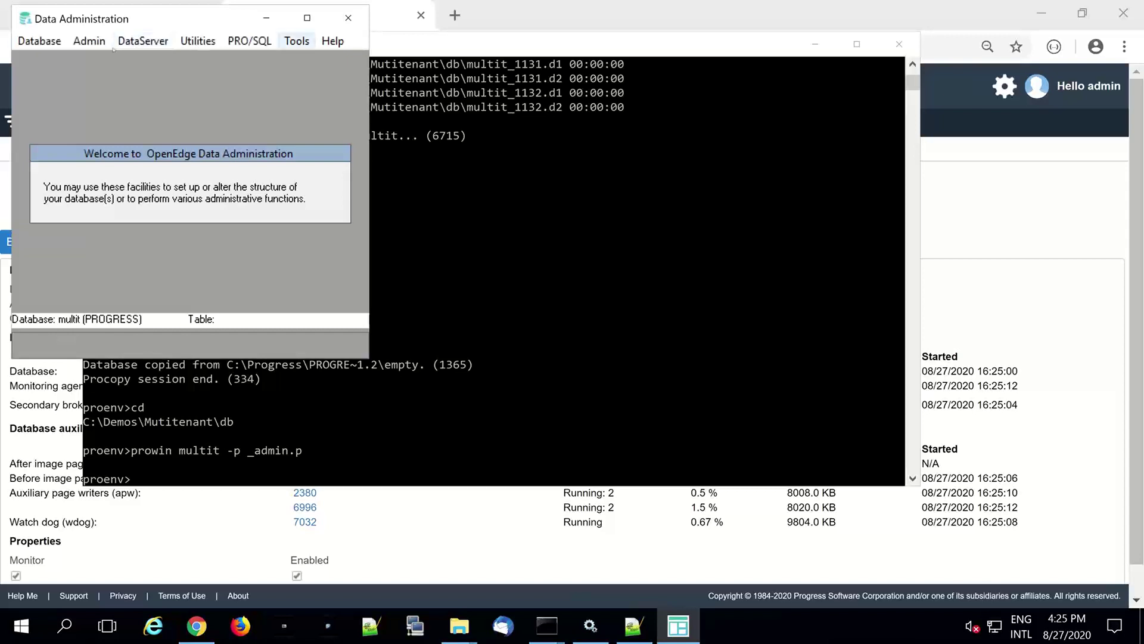
- Start a table contents load from .d files, then cancel it
click(89, 40)
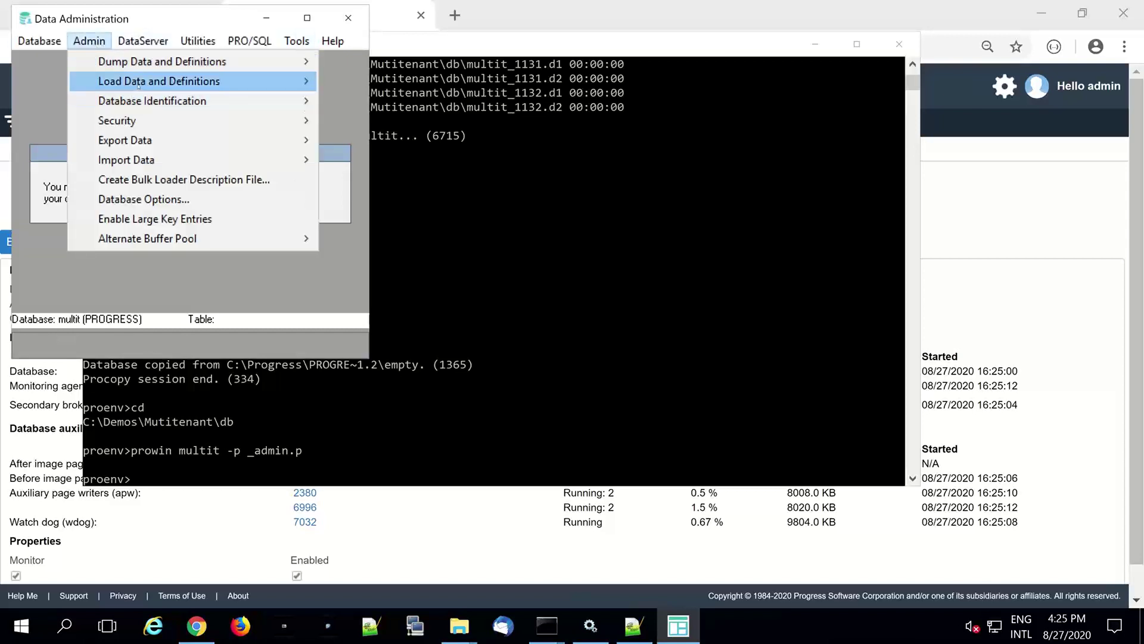
mouse_move(138, 87)
click(496, 101)
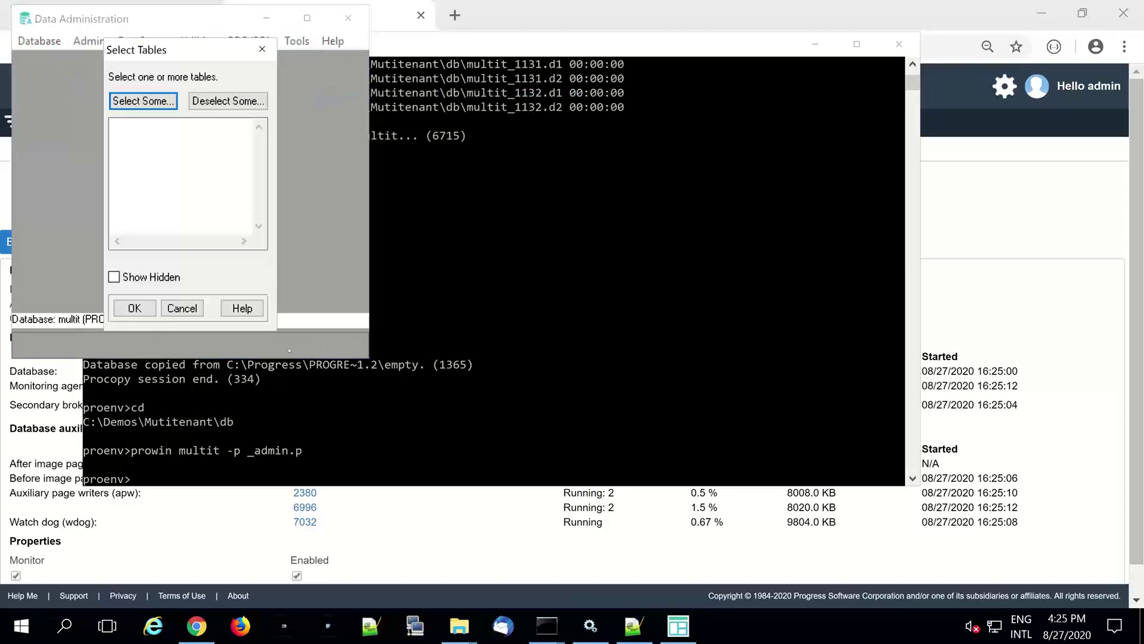
drag(160, 308, 139, 173)
key(Escape)
- Load data definitions from planos multit.df with Stop If Errors Found enabled
click(90, 40)
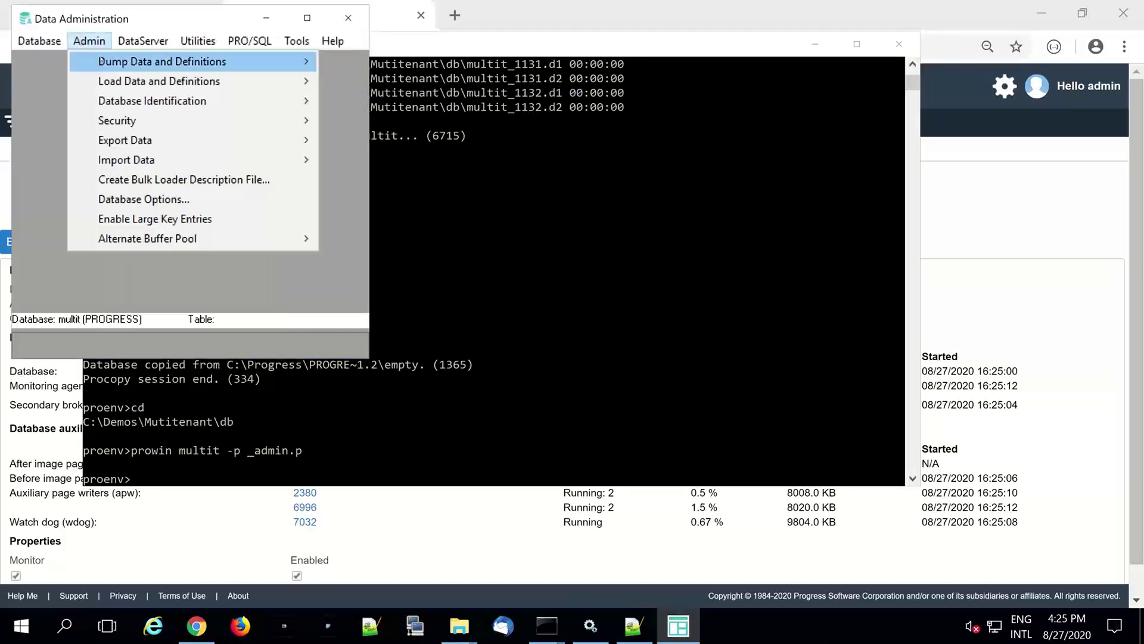
mouse_move(103, 68)
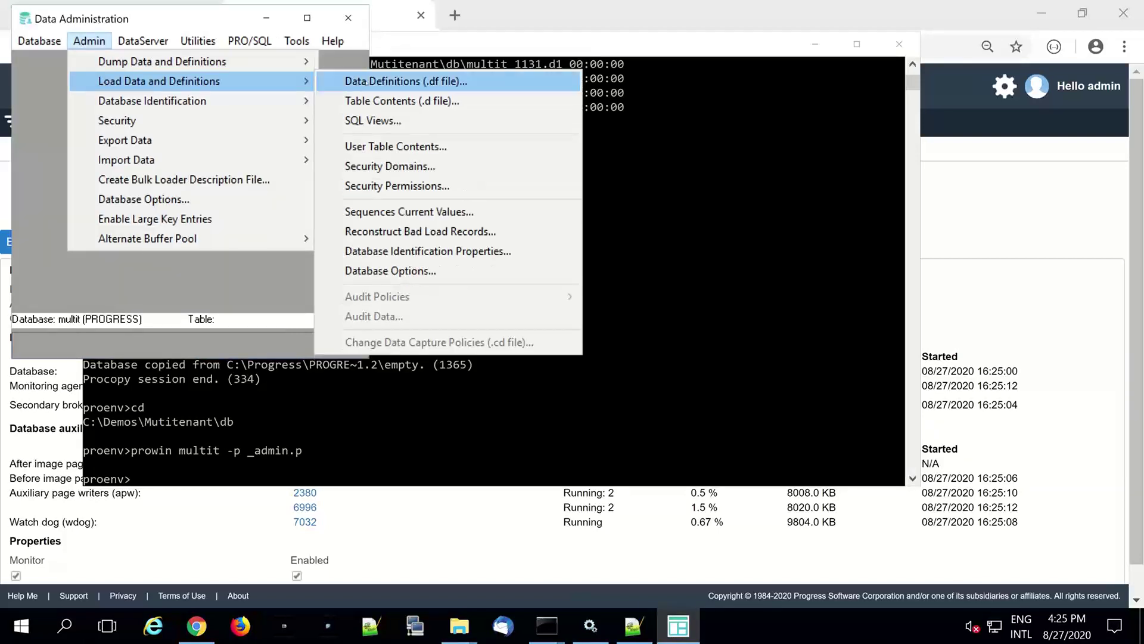
click(365, 81)
click(301, 87)
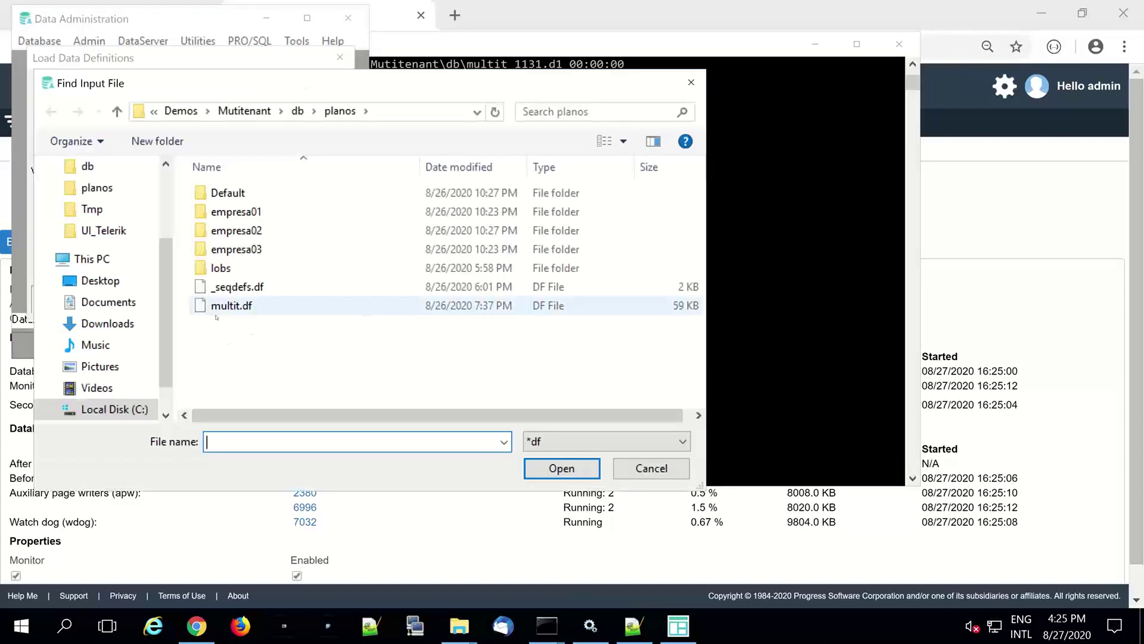
double_click(229, 306)
click(51, 114)
click(57, 299)
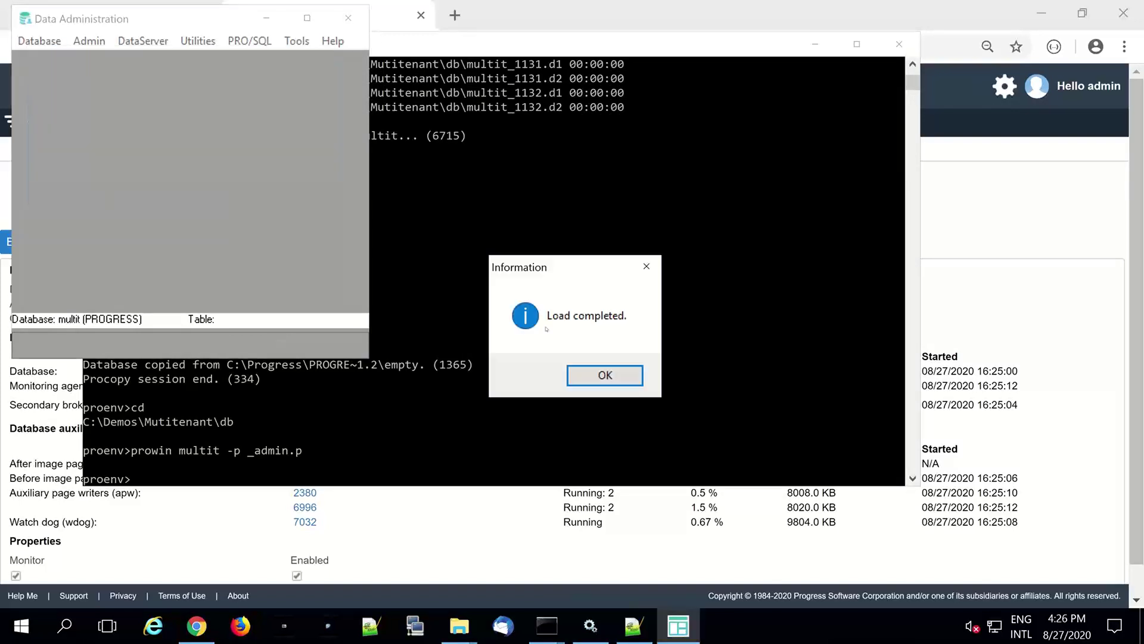
click(606, 376)
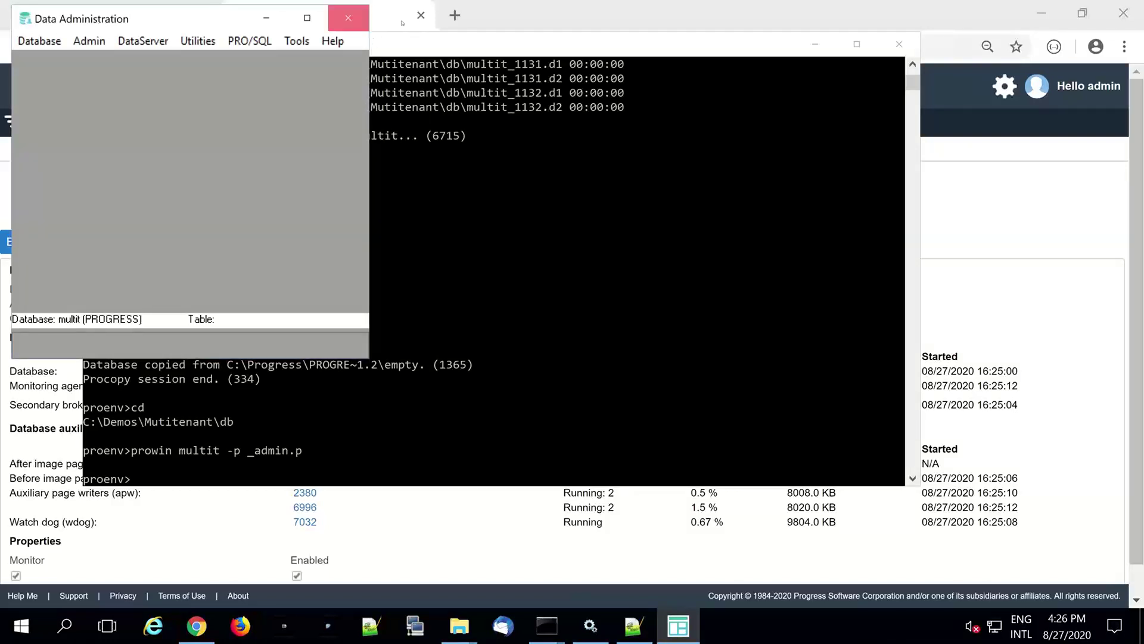
- Close Data Administration and return to the multit Database Control page
click(349, 19)
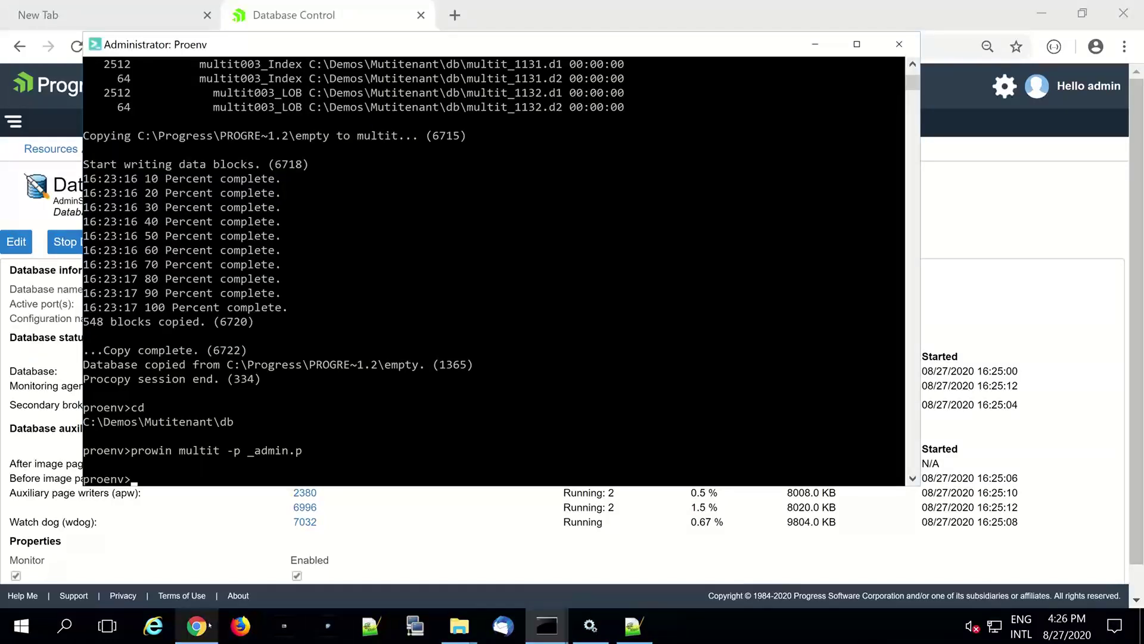
mouse_move(209, 625)
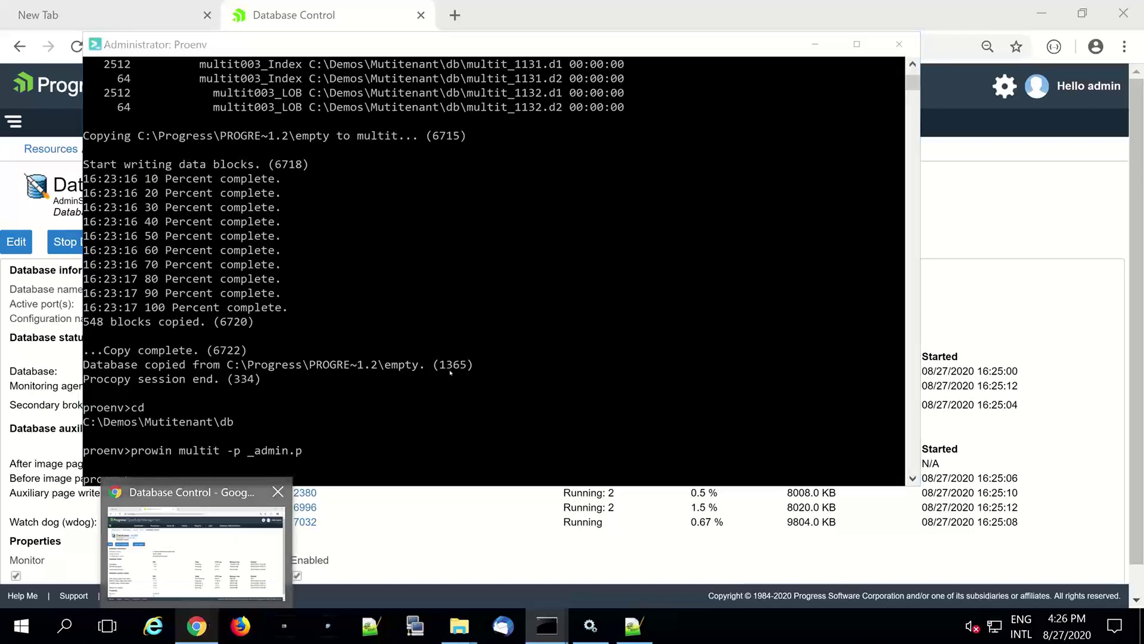
click(197, 551)
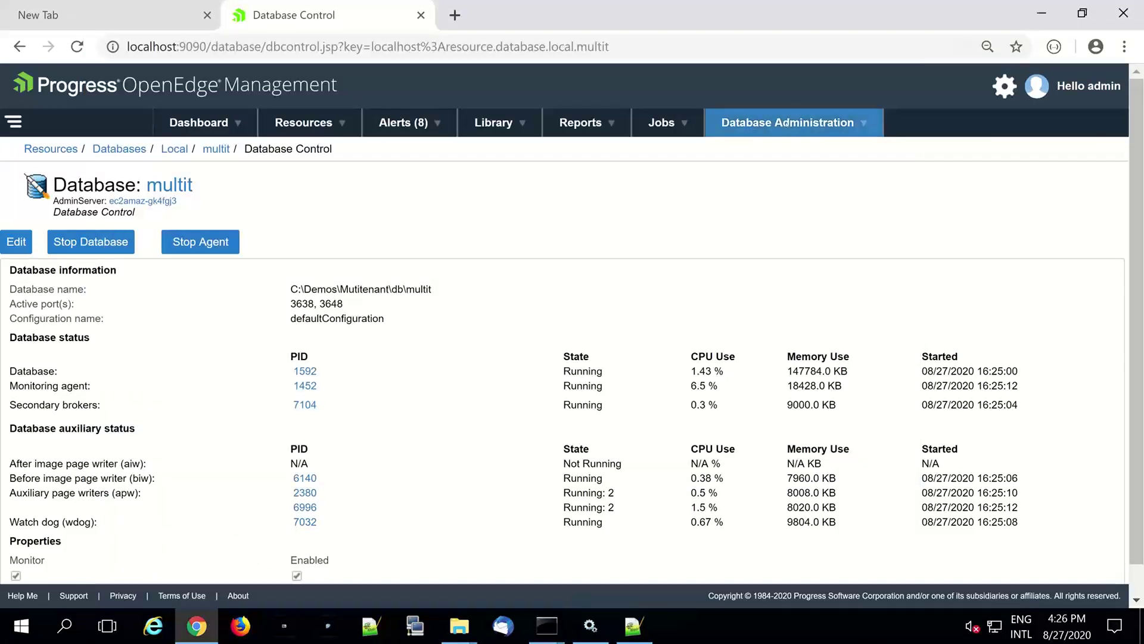
- Clear the stored User ID from the multit connection, save it, and begin enabling multi-tenancy
click(788, 122)
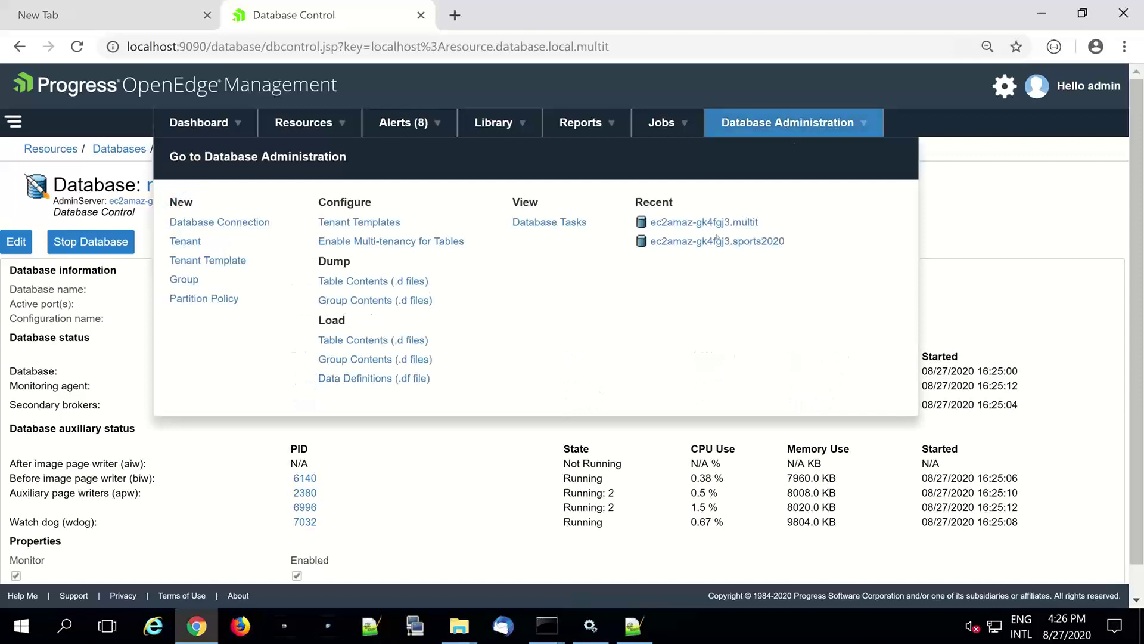
click(186, 241)
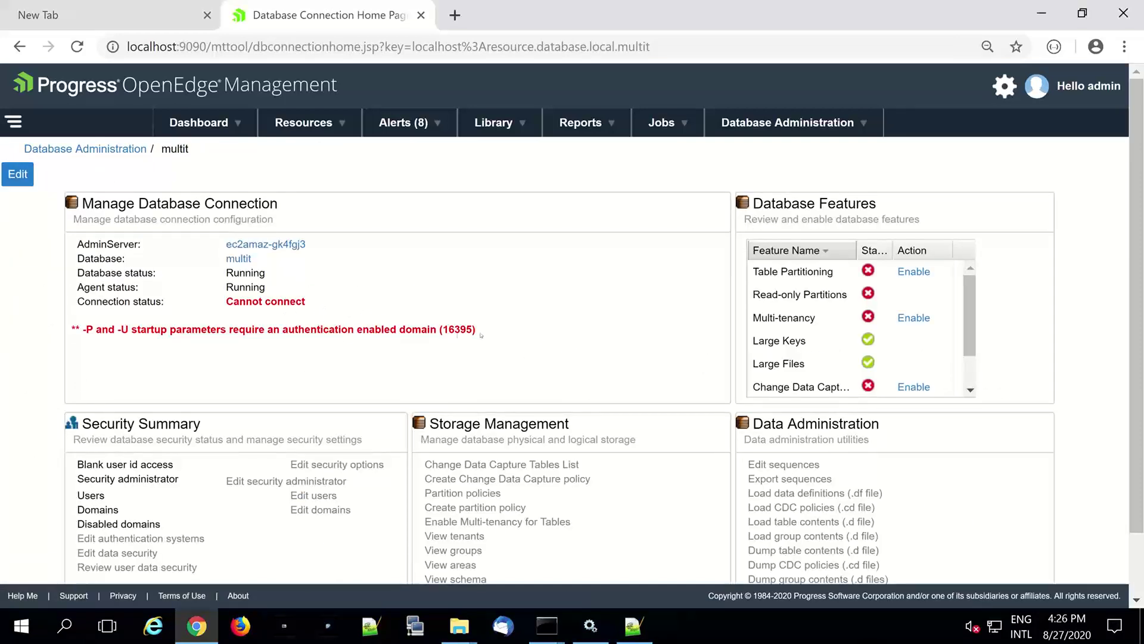
click(18, 174)
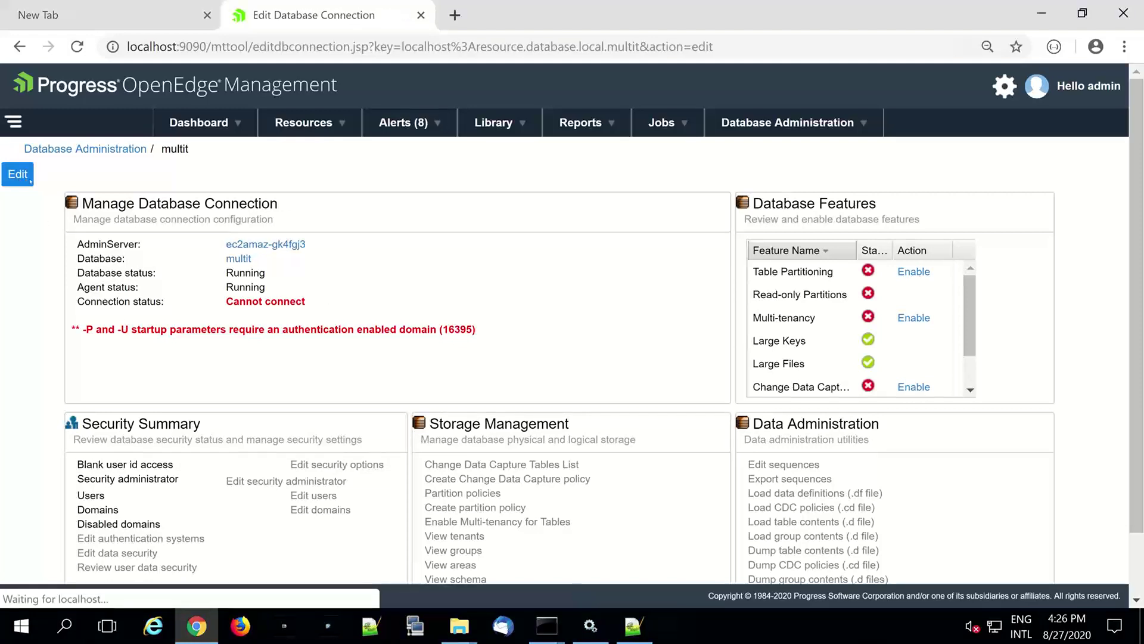
drag(271, 485, 156, 485)
key(BackSpace)
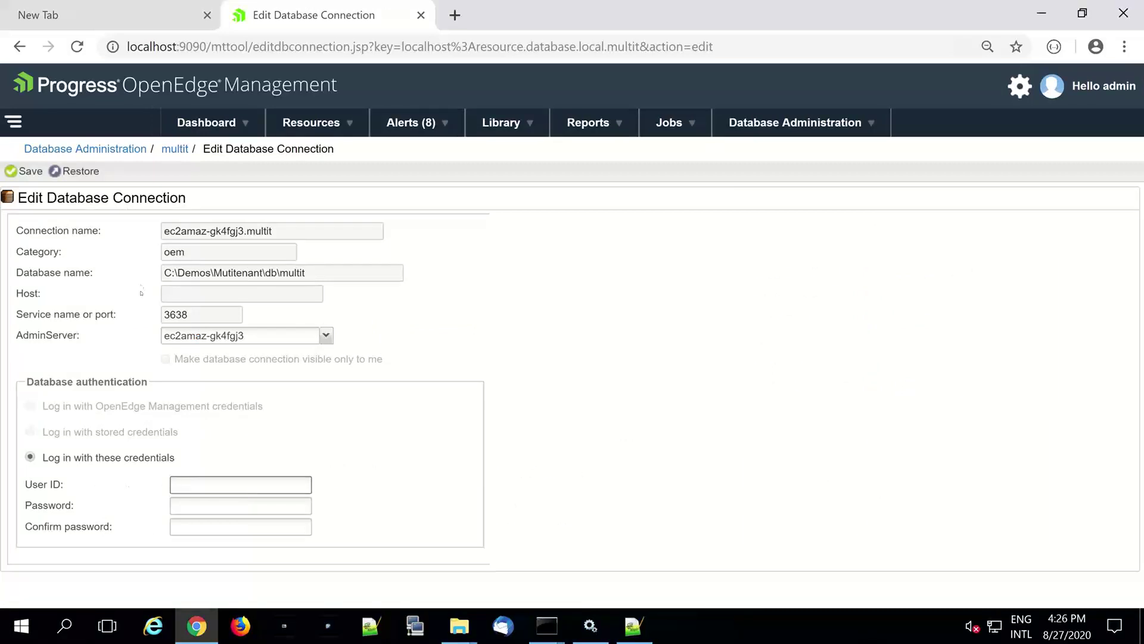
click(27, 171)
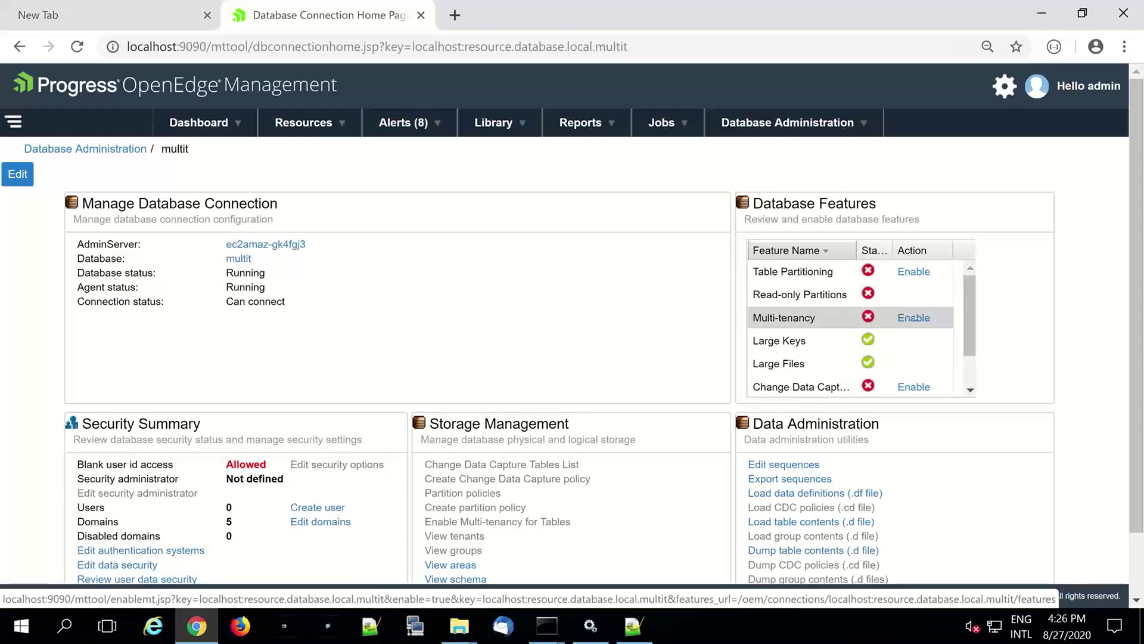
click(913, 319)
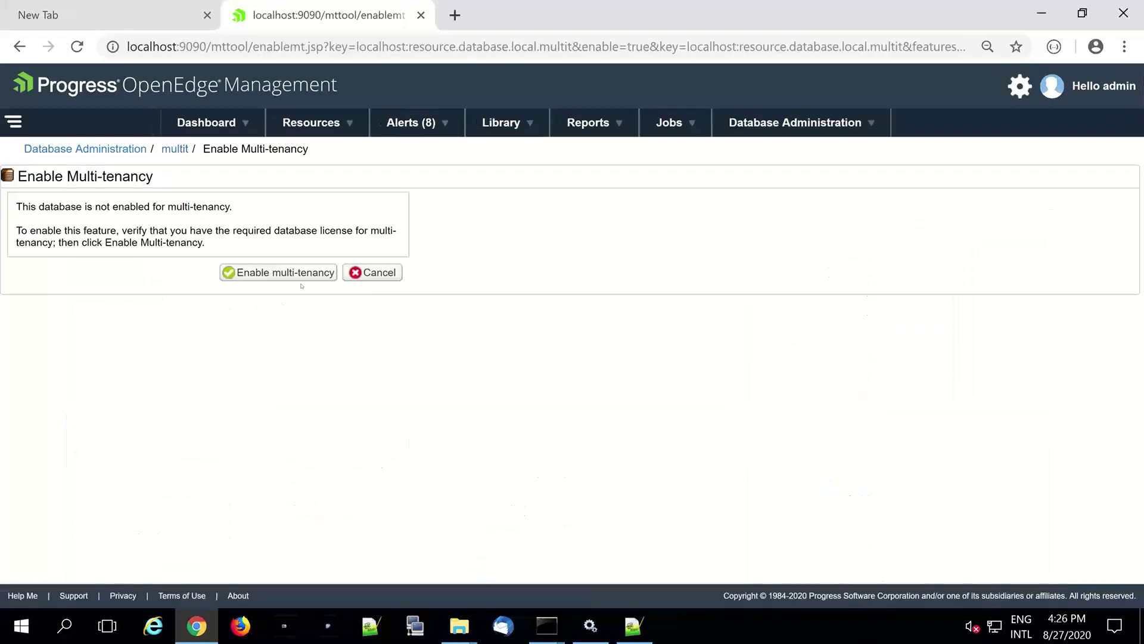
- Confirm enabling multi-tenancy on multit and dismiss the success message
click(302, 275)
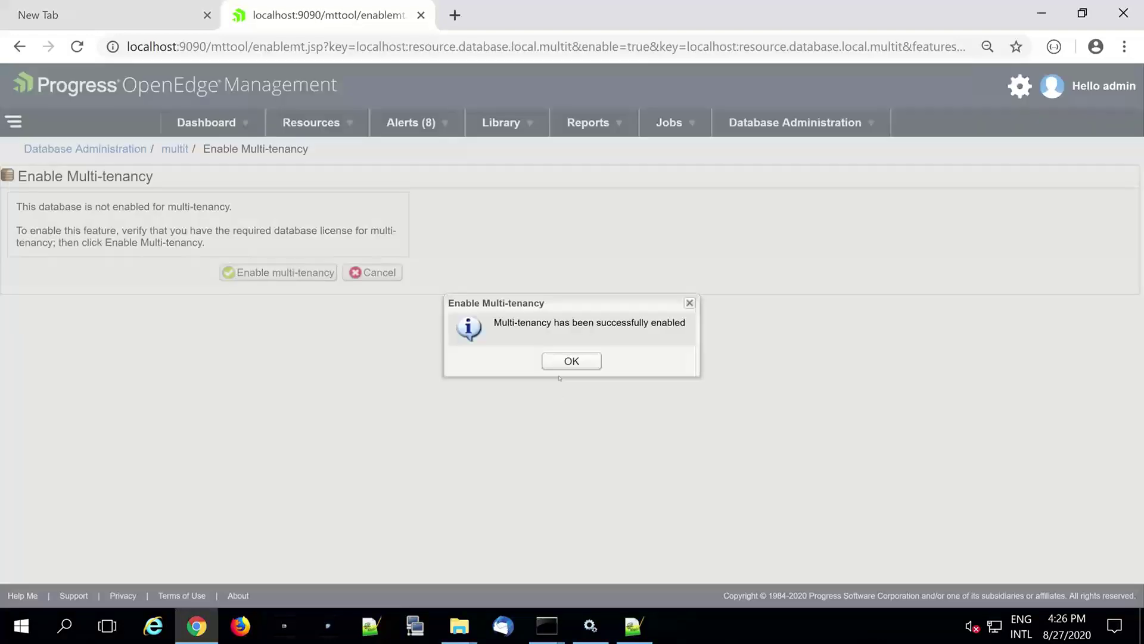
click(563, 362)
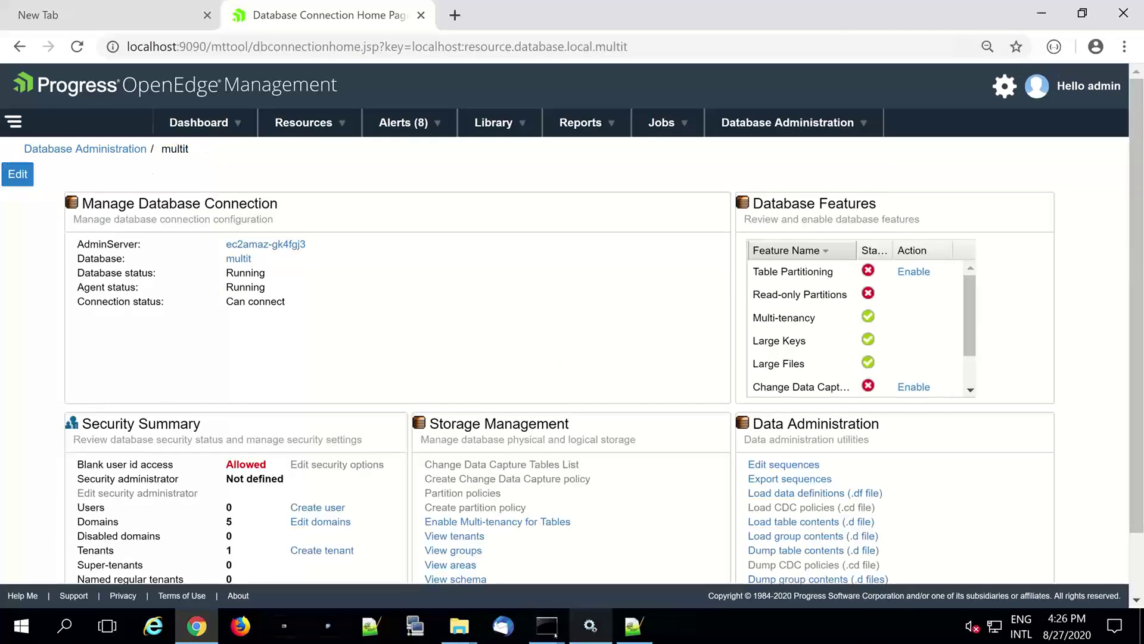
- Run 'proutil multit -C describe' in Proenv to verify Multi-tenancy is active, then minimize the console
mouse_move(547, 626)
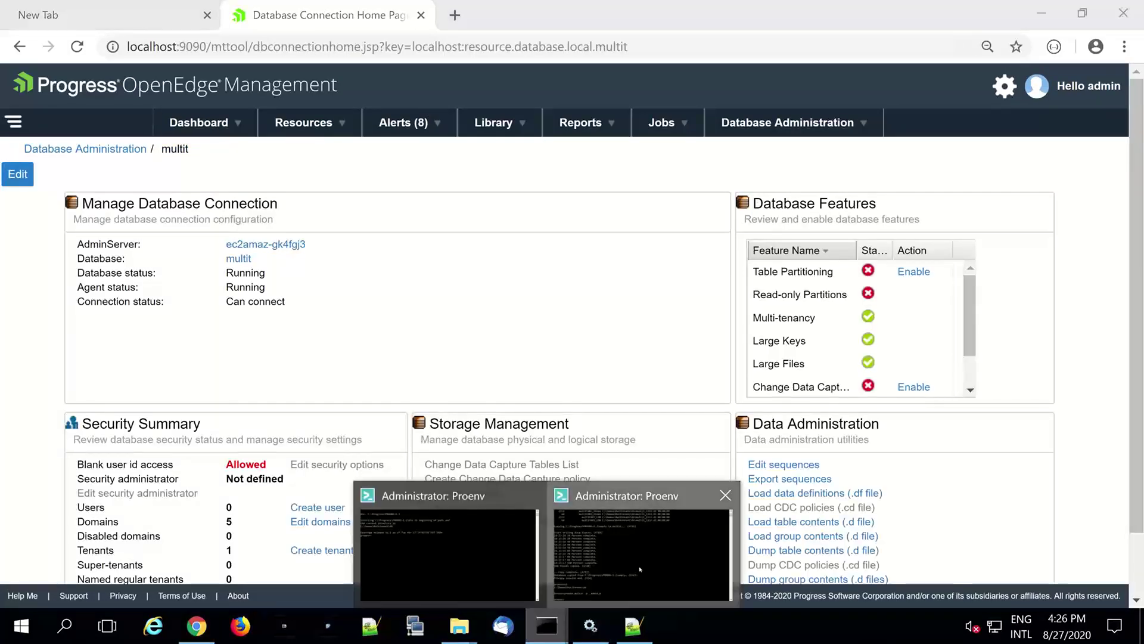
click(640, 569)
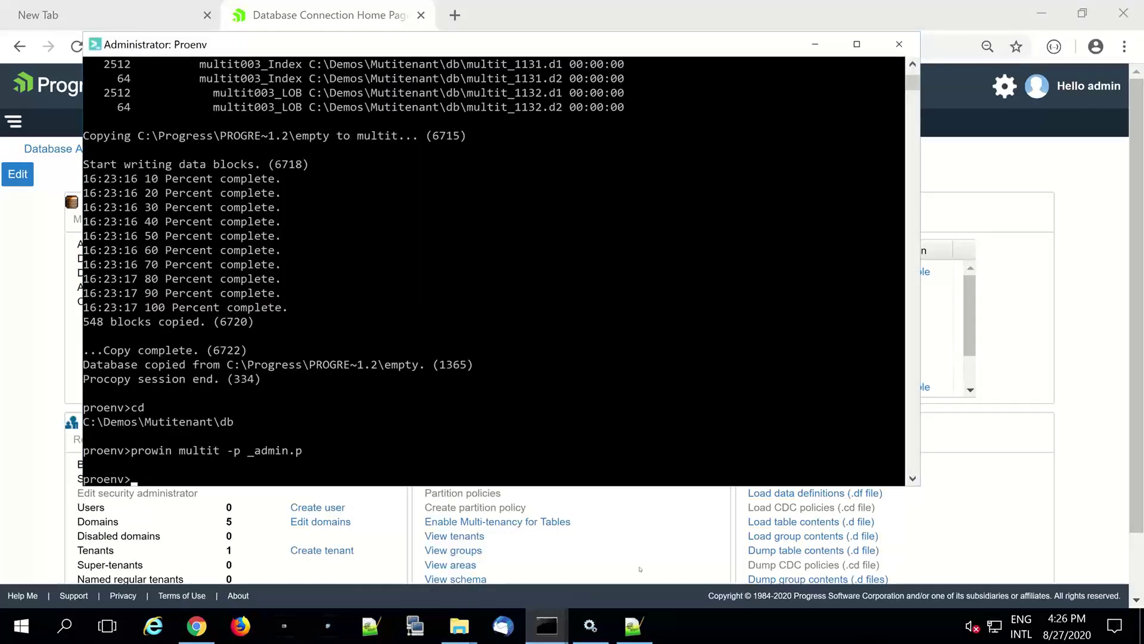
text(proutil multit -C describe)
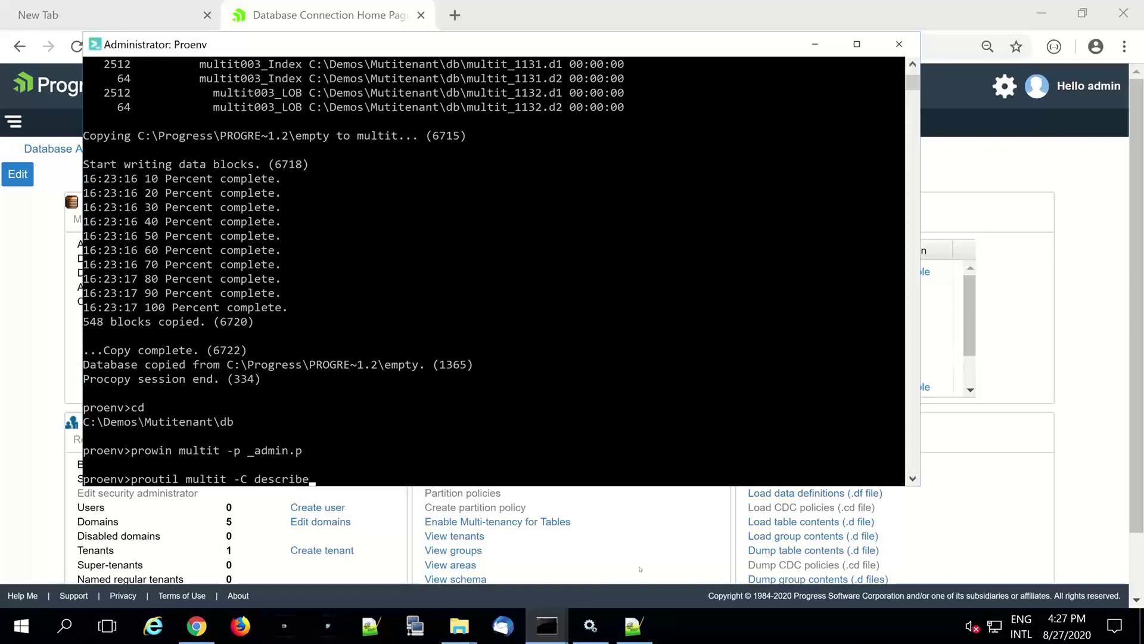
key(Return)
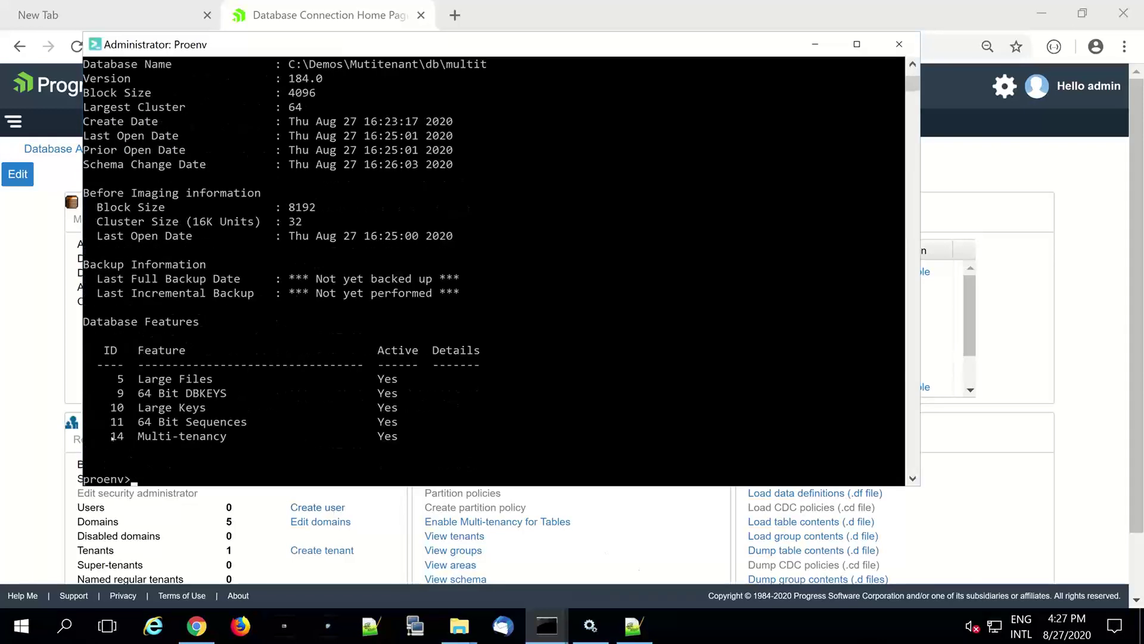
drag(113, 436, 394, 437)
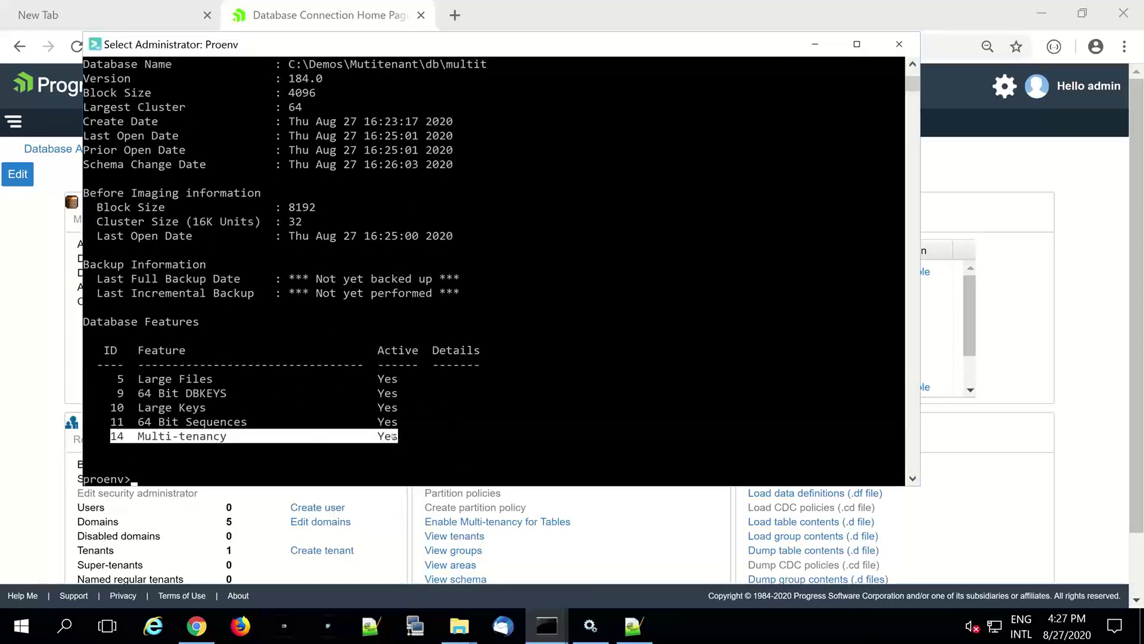
click(813, 46)
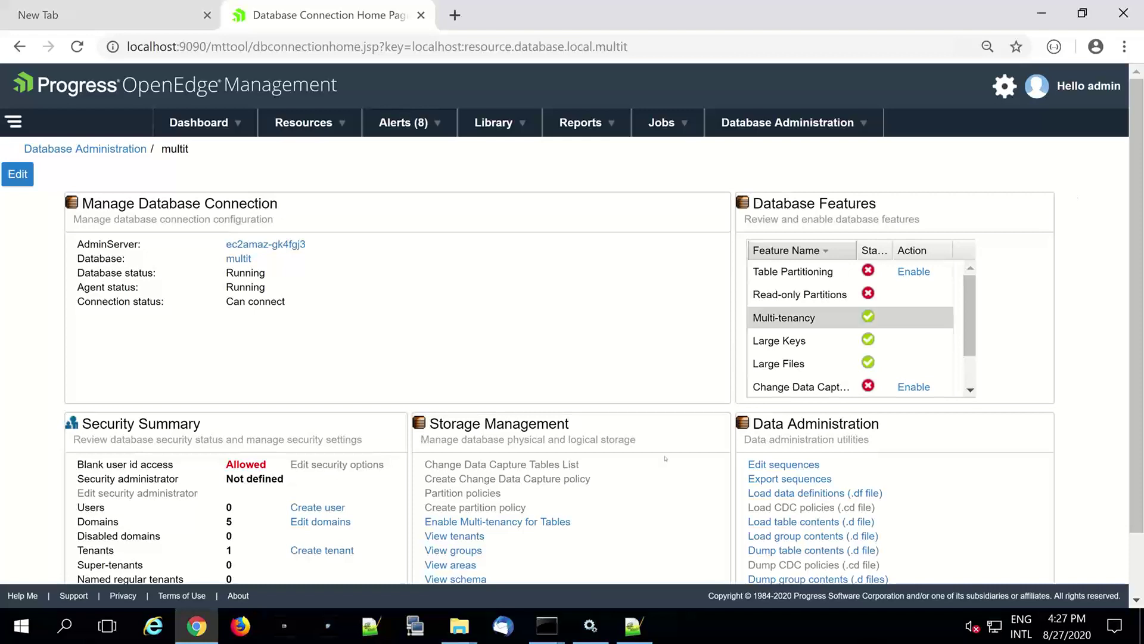
- Open the Enable Multi-tenancy for Tables page for the multit connection
click(560, 520)
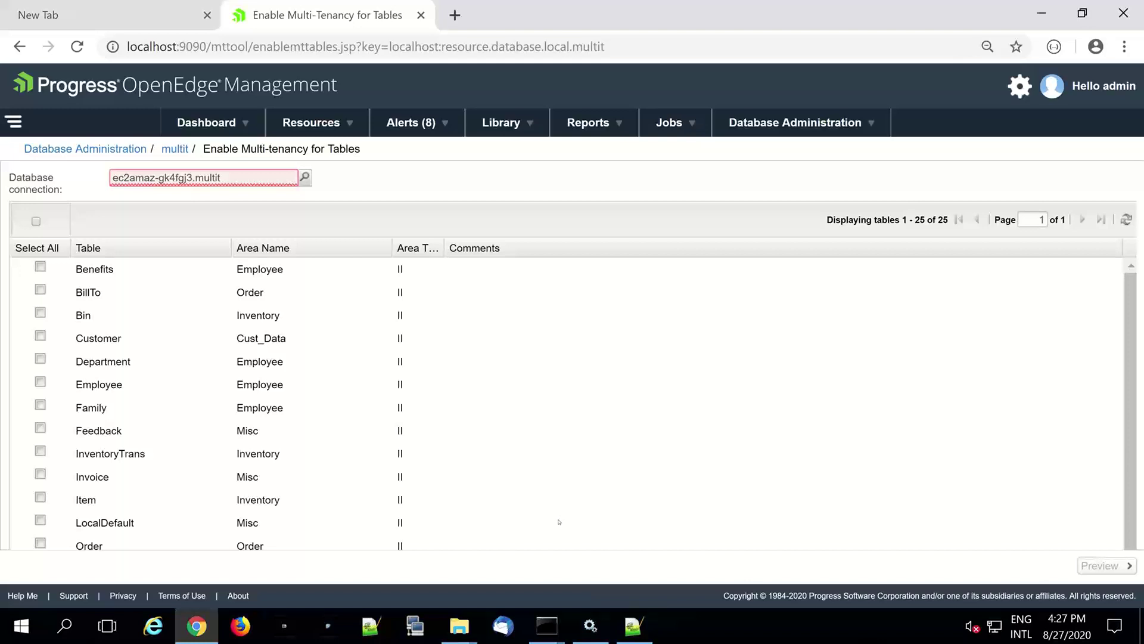
click(305, 177)
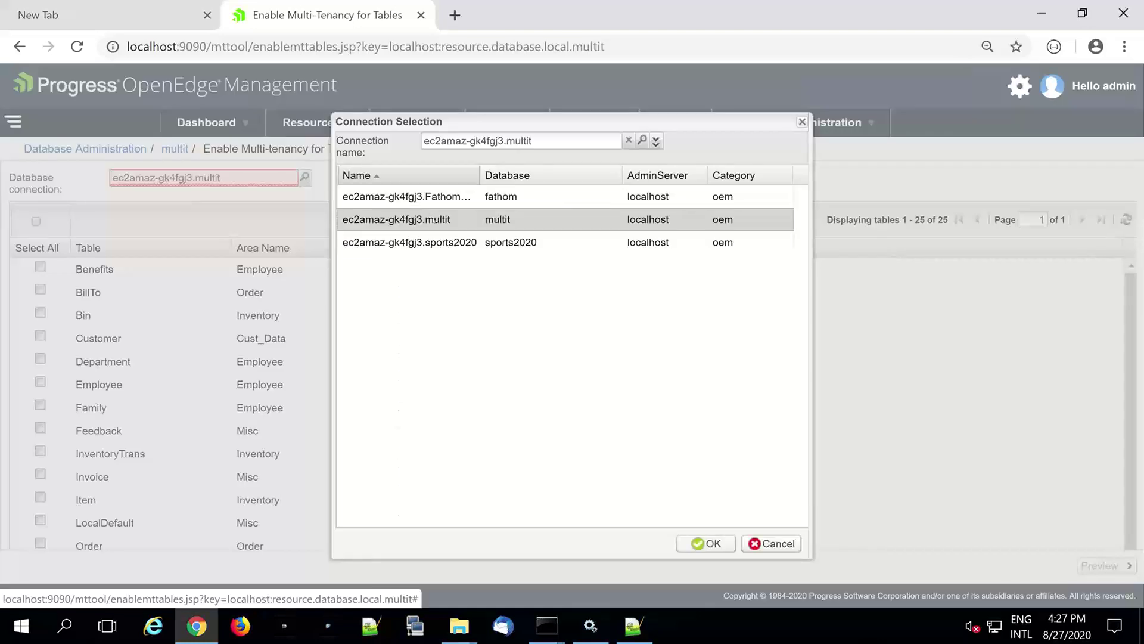
key(Return)
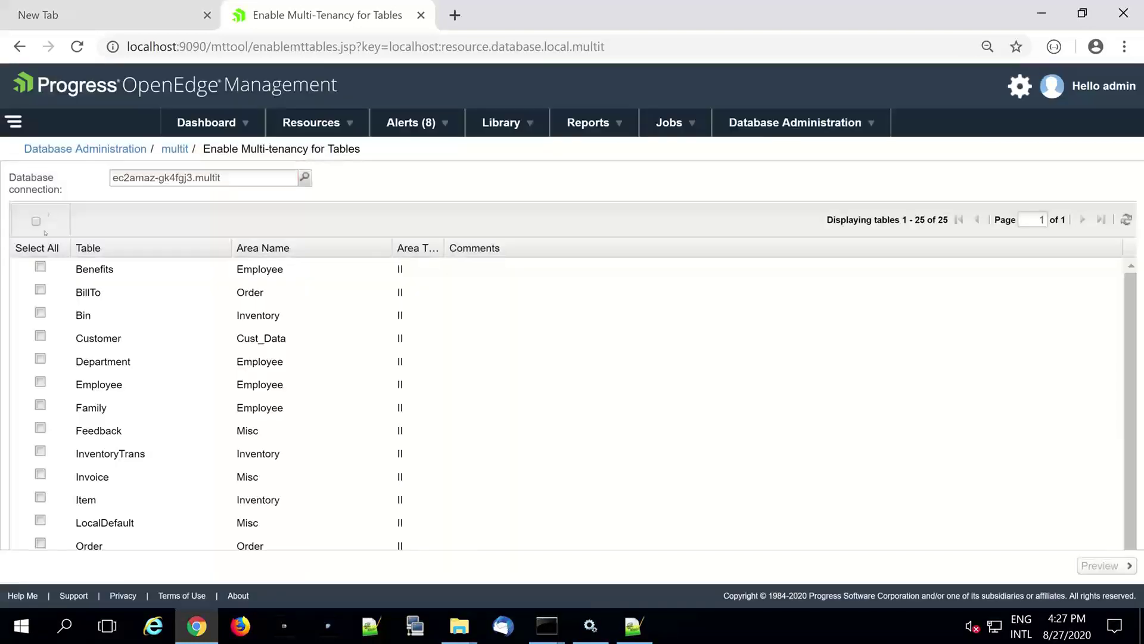
- Select all tables, preview, and commit enabling multi-tenancy on them
click(36, 221)
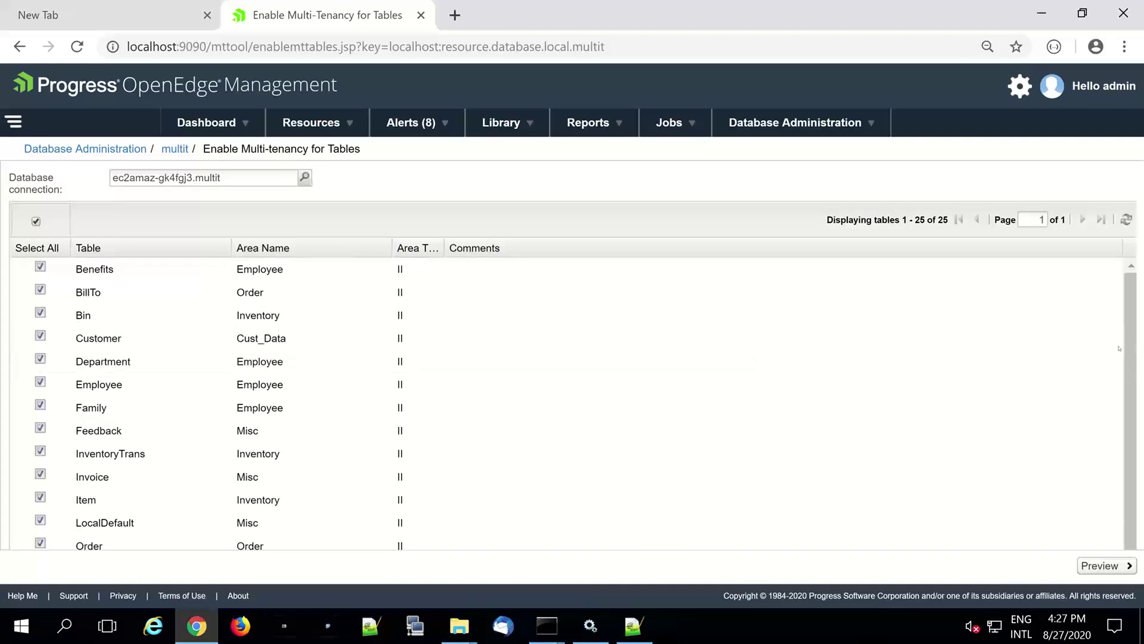
scroll(1126, 402, down, 1)
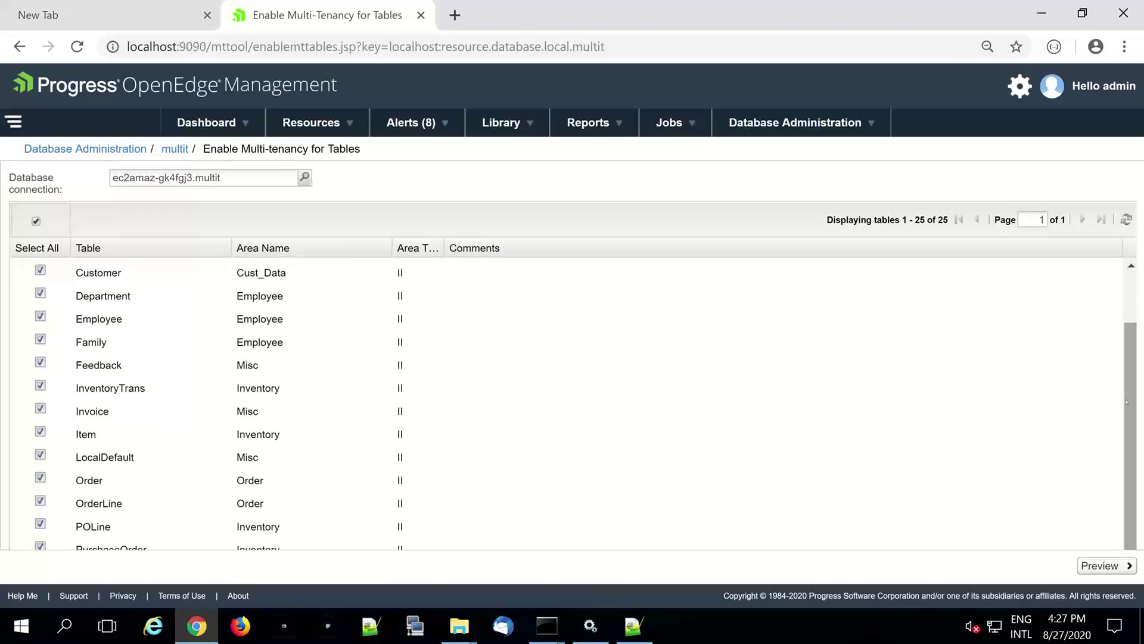
scroll(1126, 402, down, 1)
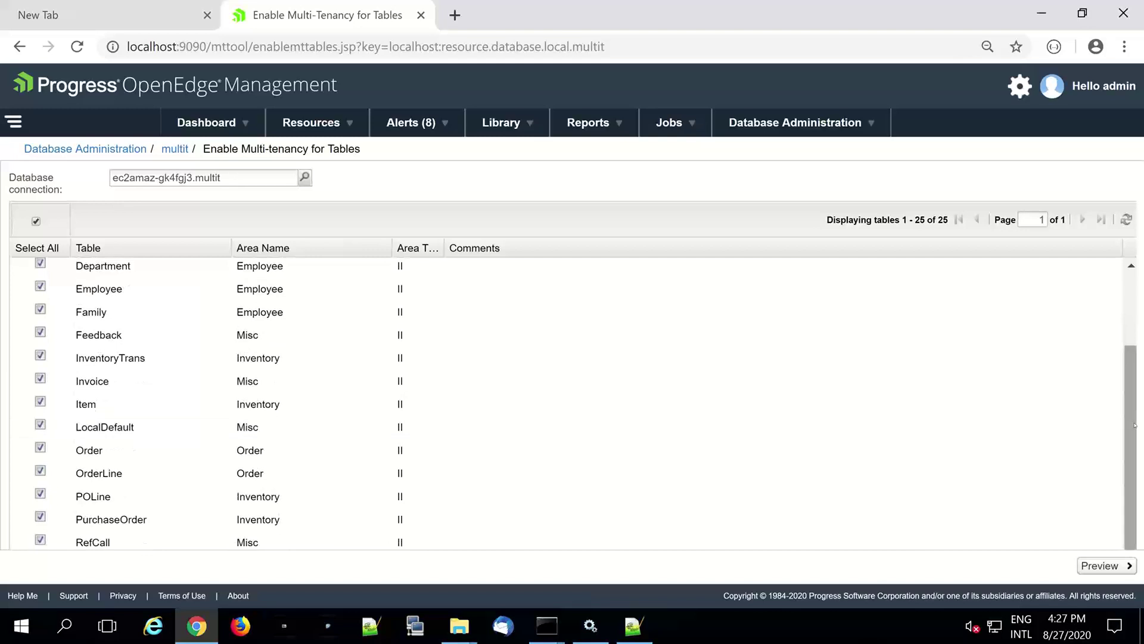
scroll(1127, 418, up, 3)
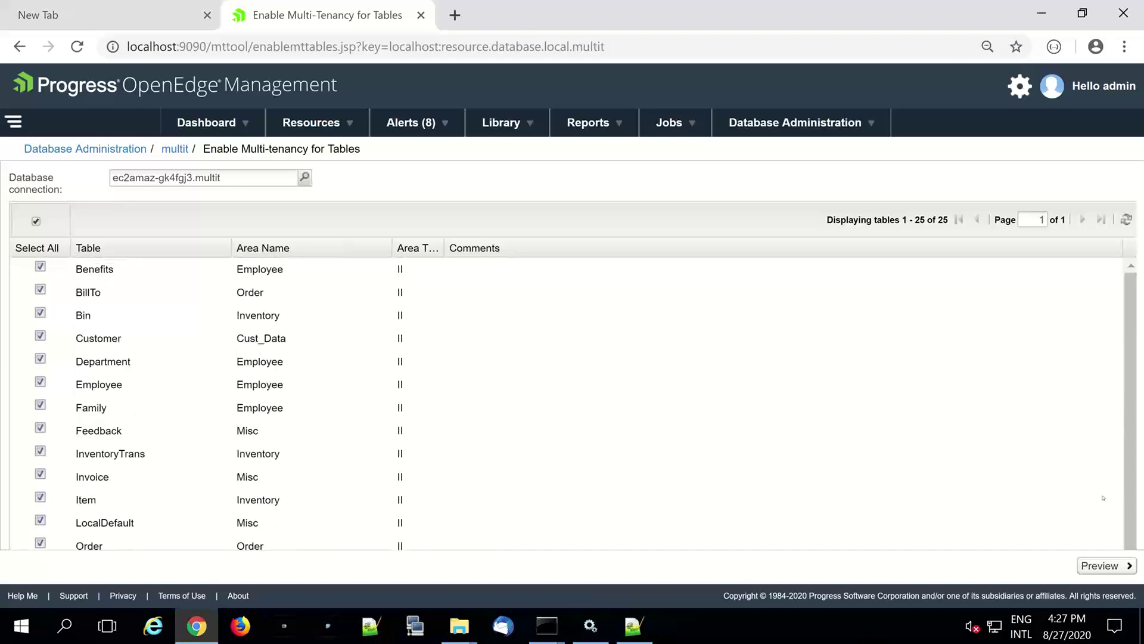
click(1102, 565)
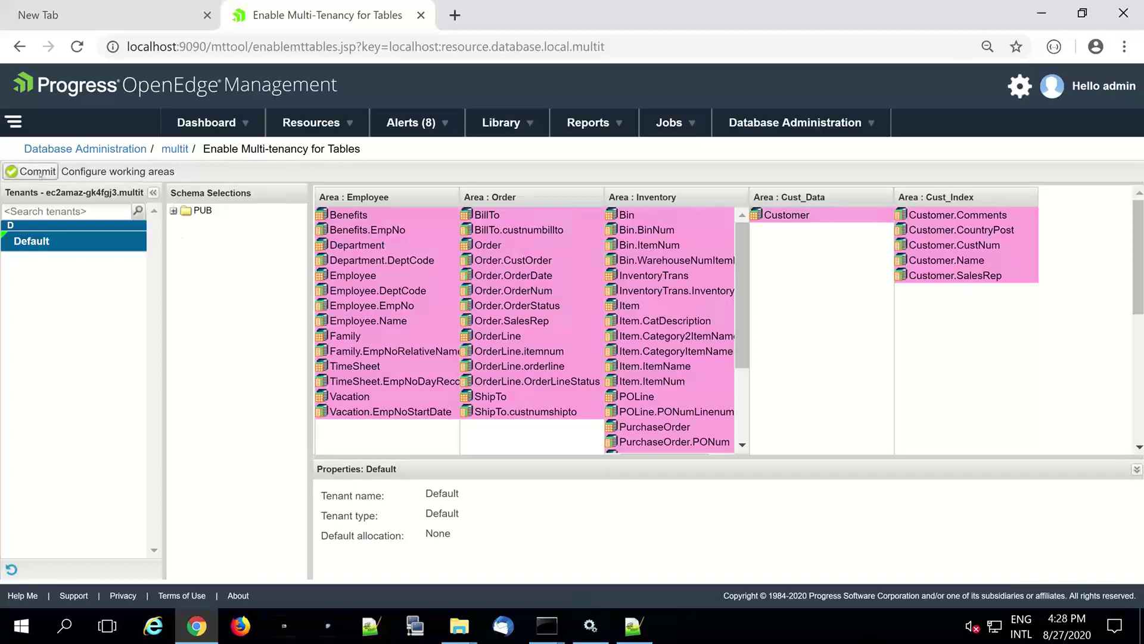
click(38, 172)
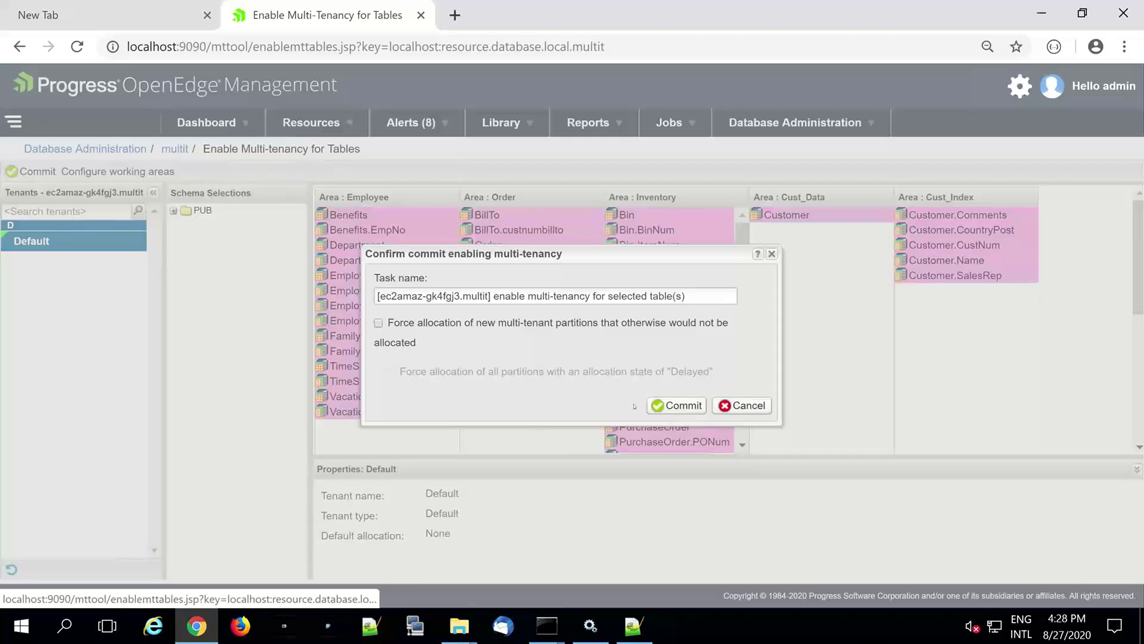
click(672, 407)
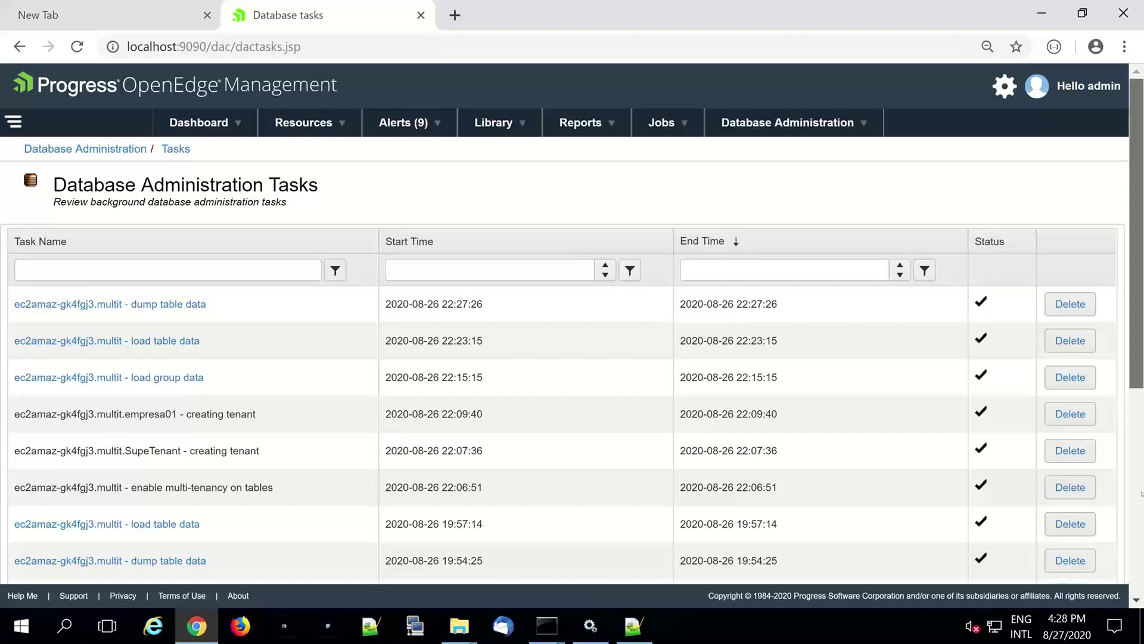
- Refresh the Database Administration Tasks list to see the completed task
scroll(1140, 502, down, 1)
scroll(1140, 502, down, 5)
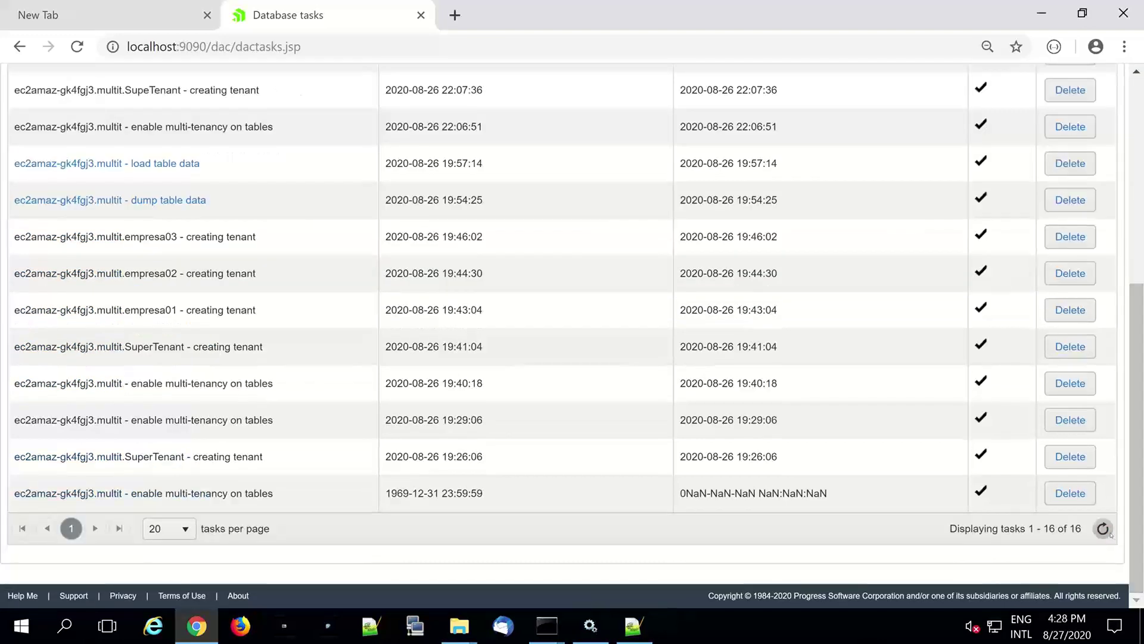
click(1110, 533)
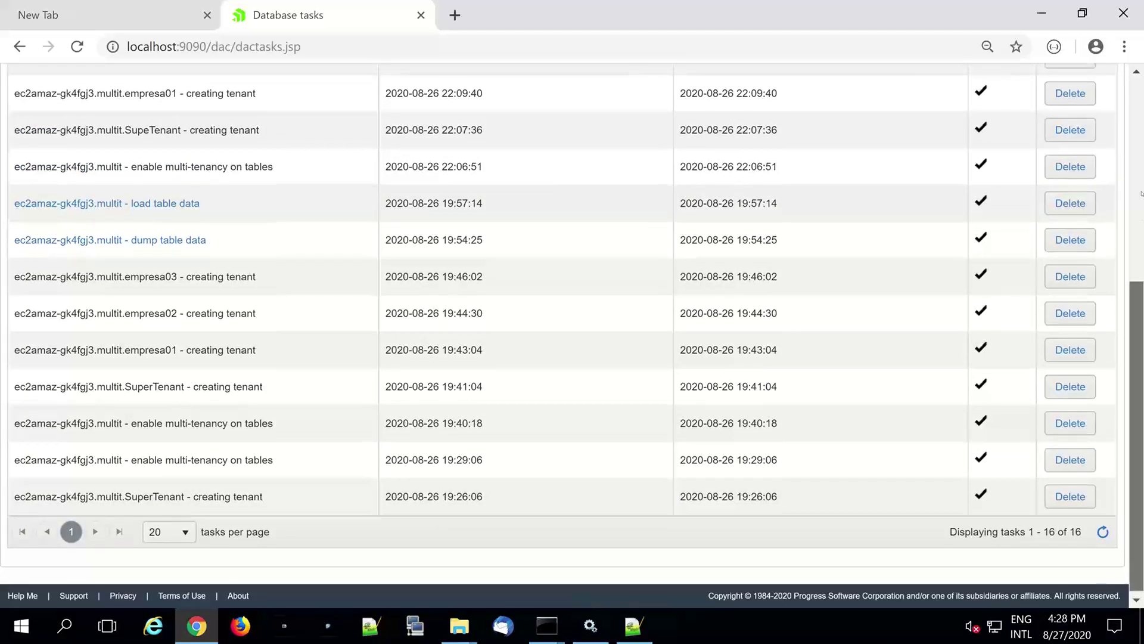
scroll(954, 238, up, 6)
- Confirm no multit tables remain to enable, then return to the multit home page
click(792, 125)
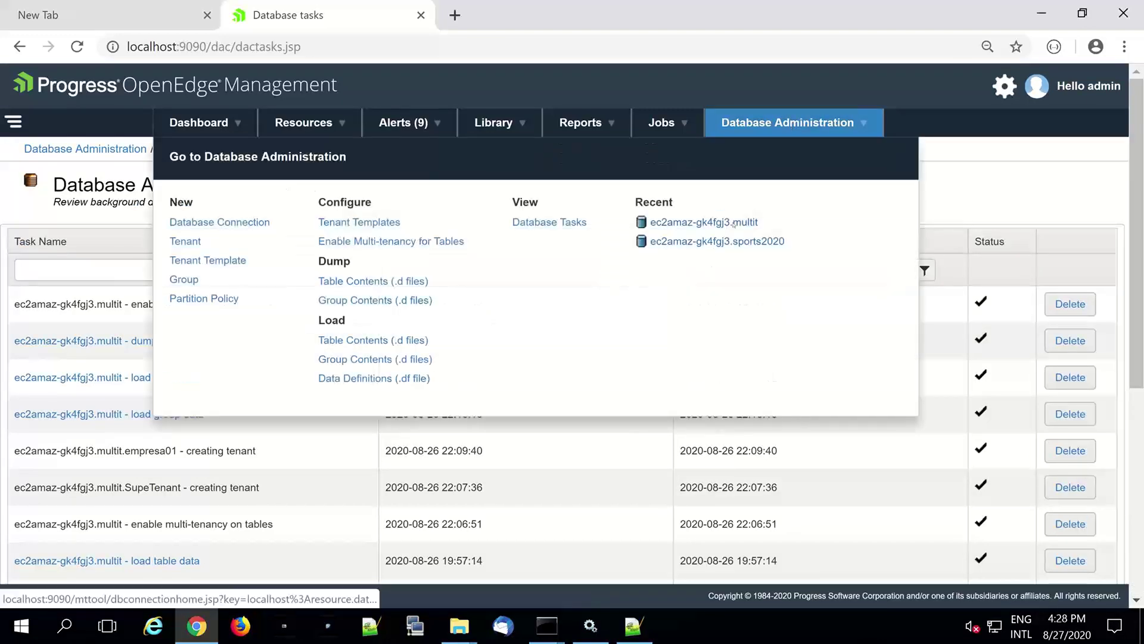
click(733, 222)
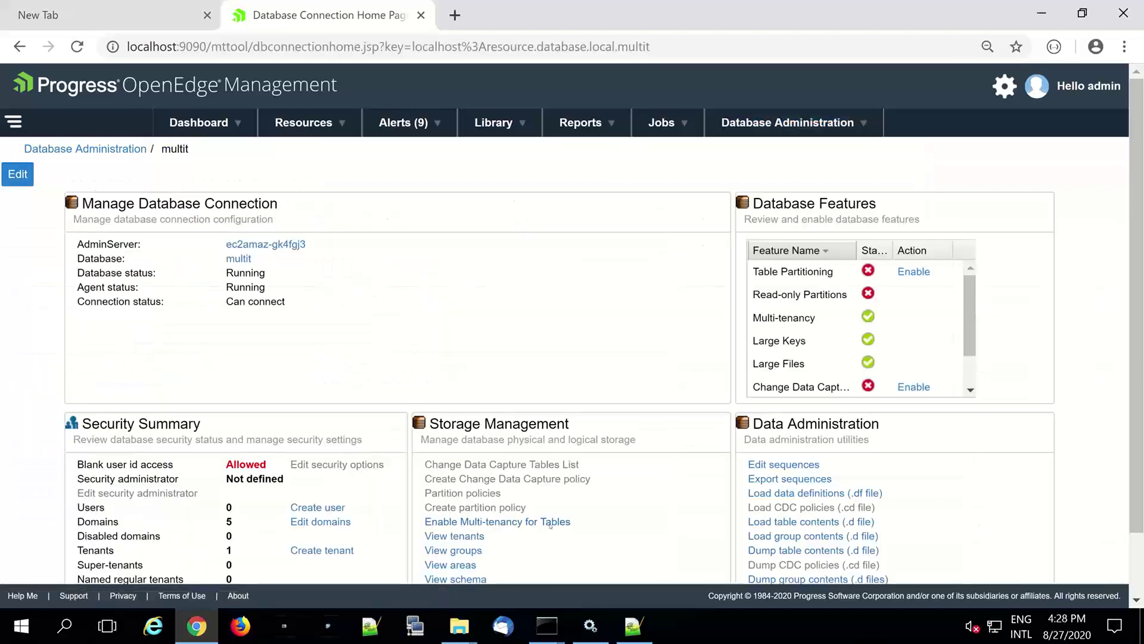
click(550, 523)
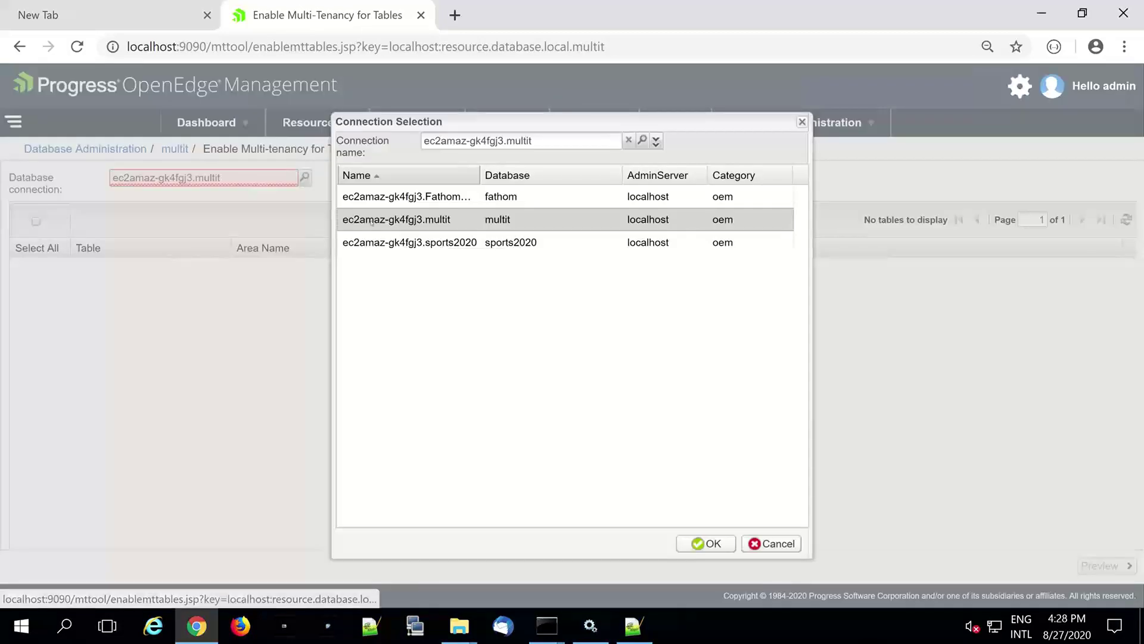
double_click(370, 222)
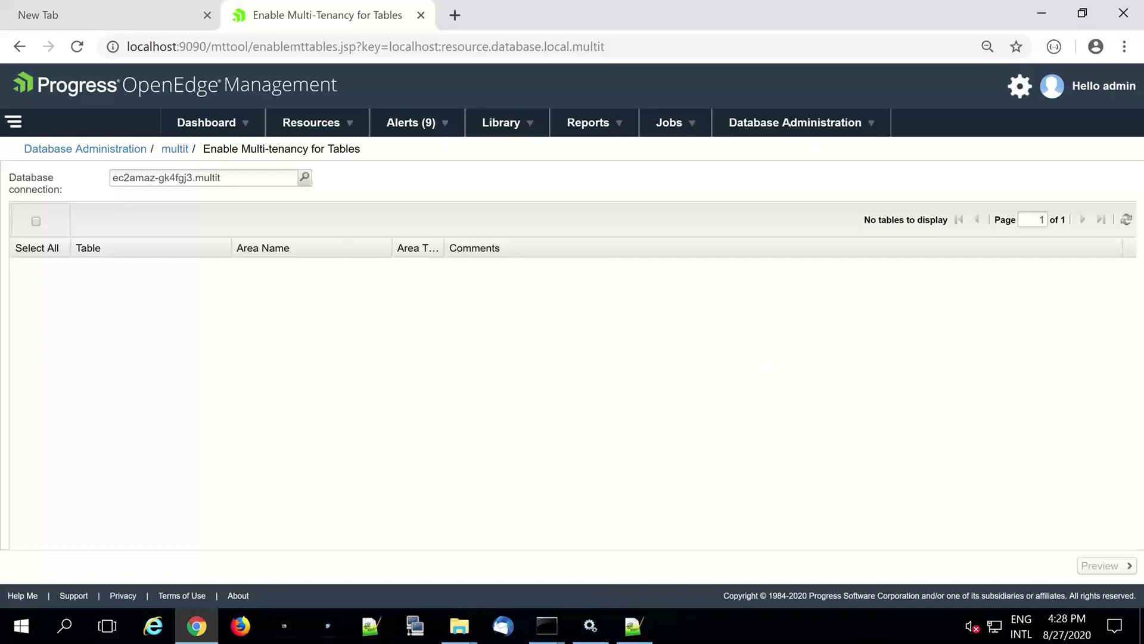
click(795, 122)
click(737, 222)
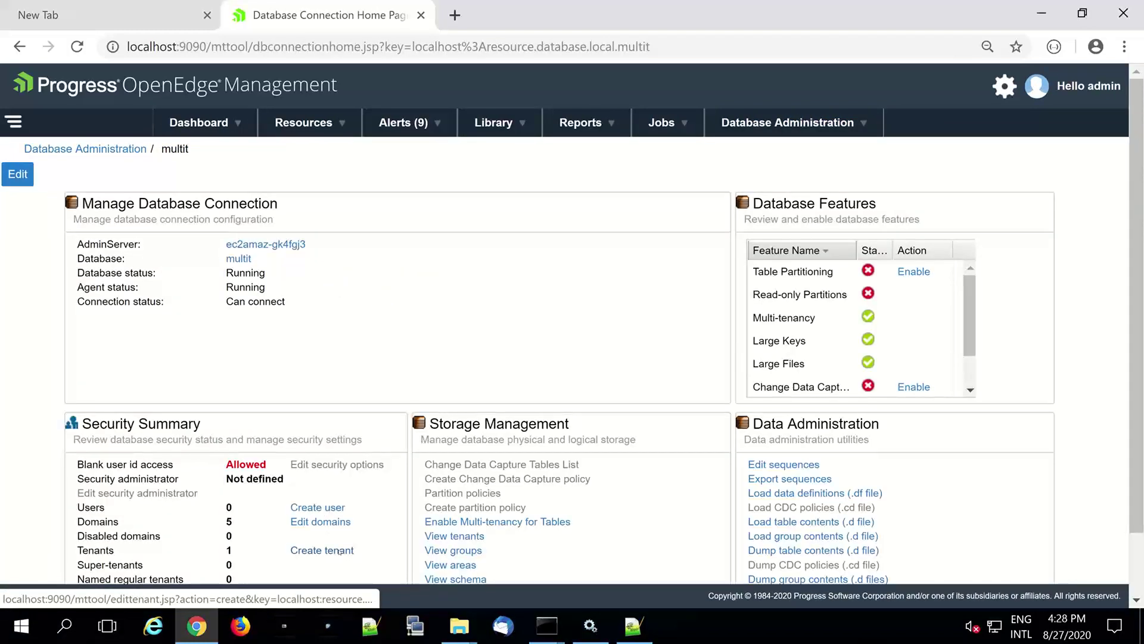
- Start a new tenant named SupeTenant with the Super tenant type
click(340, 550)
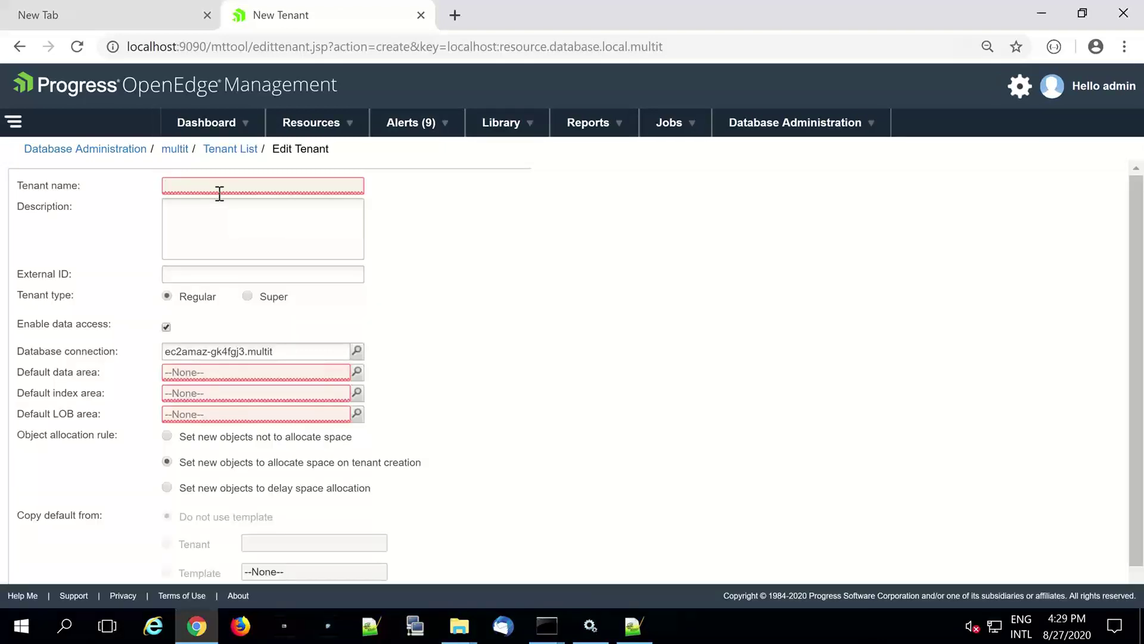
text(SupeTea)
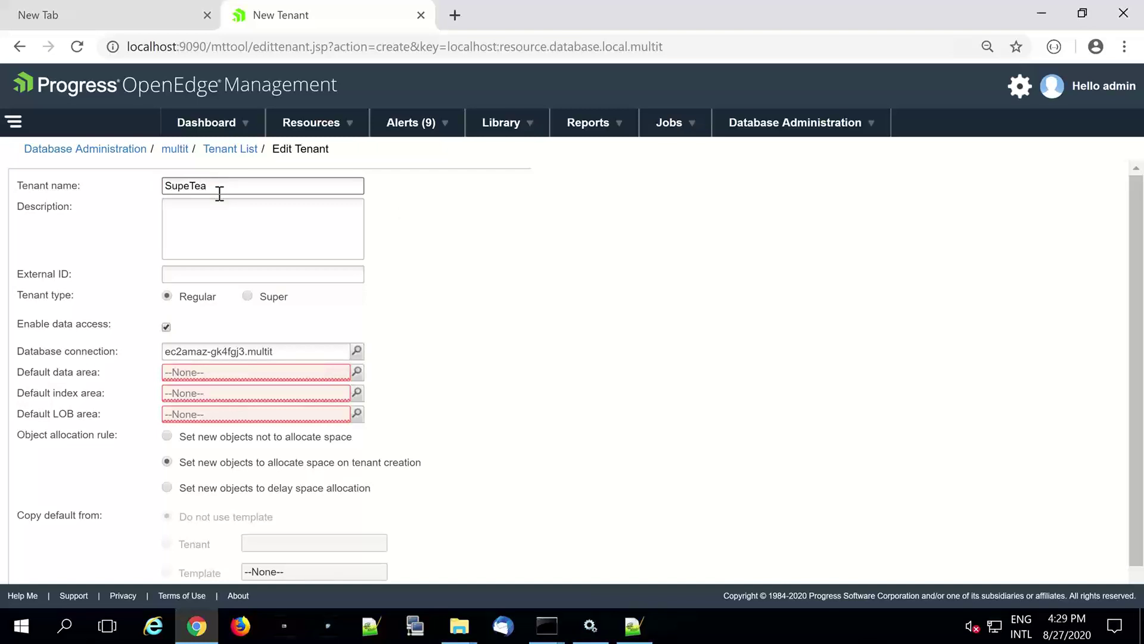
key(BackSpace)
text(nant)
click(274, 298)
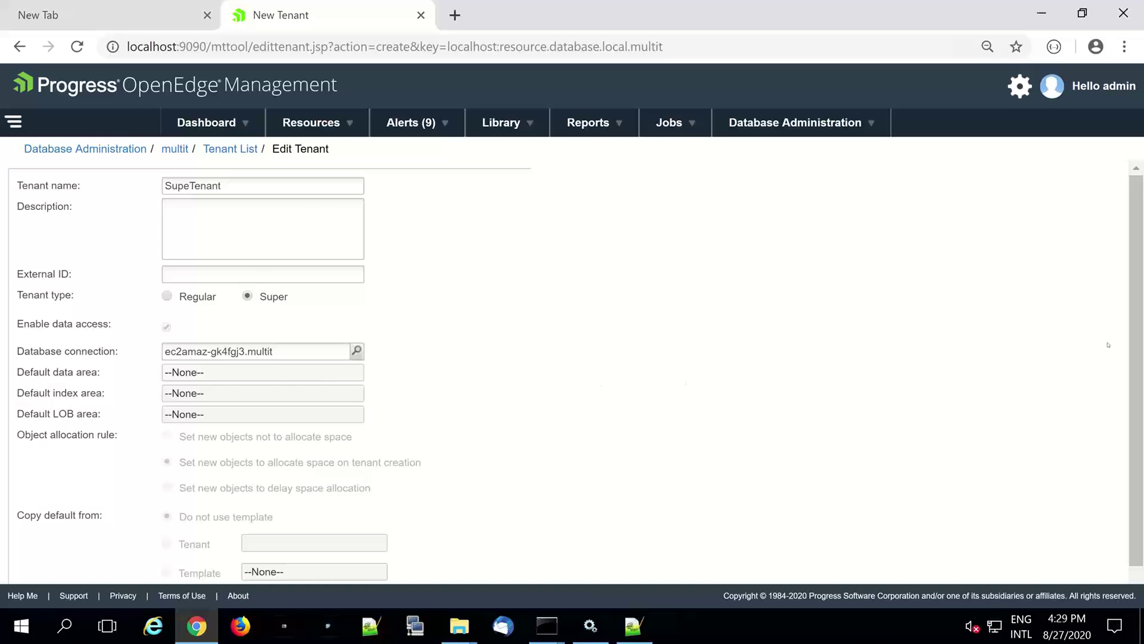
- Create the SupeTenant tenant and maximize the browser window again
scroll(1088, 401, down, 1)
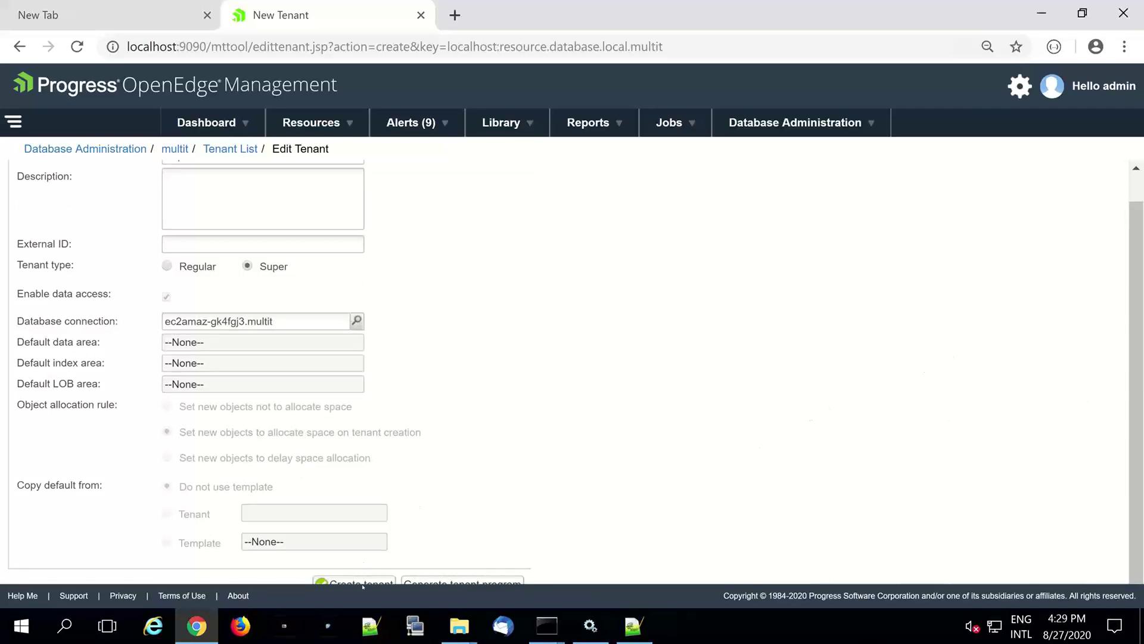
double_click(670, 19)
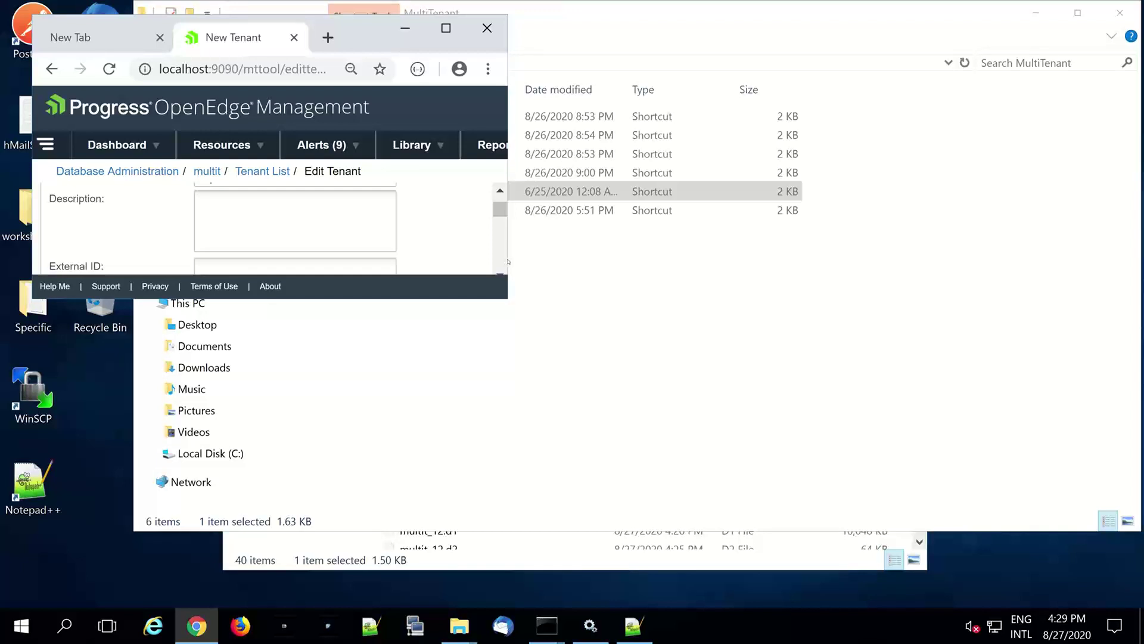
scroll(504, 263, down, 3)
scroll(509, 261, down, 5)
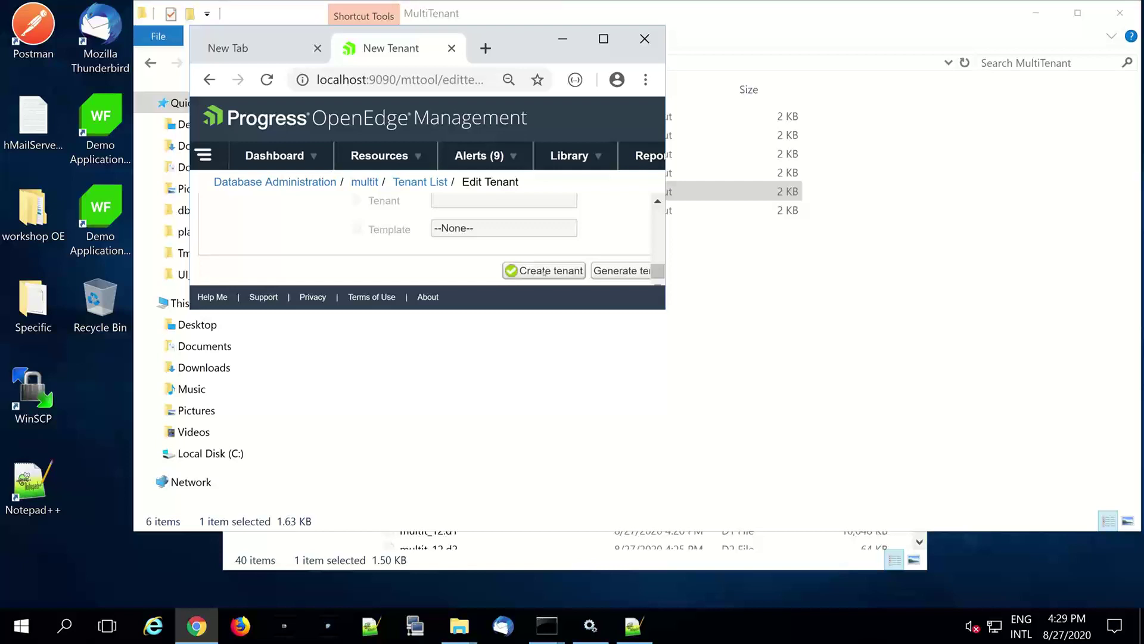
click(545, 271)
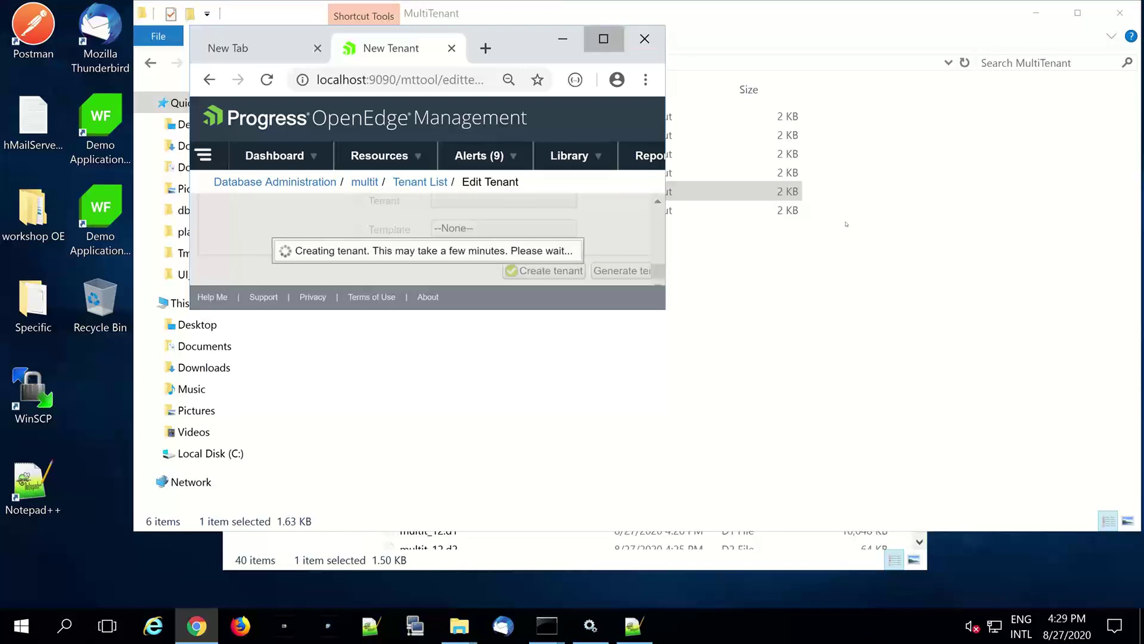
key(super+Up)
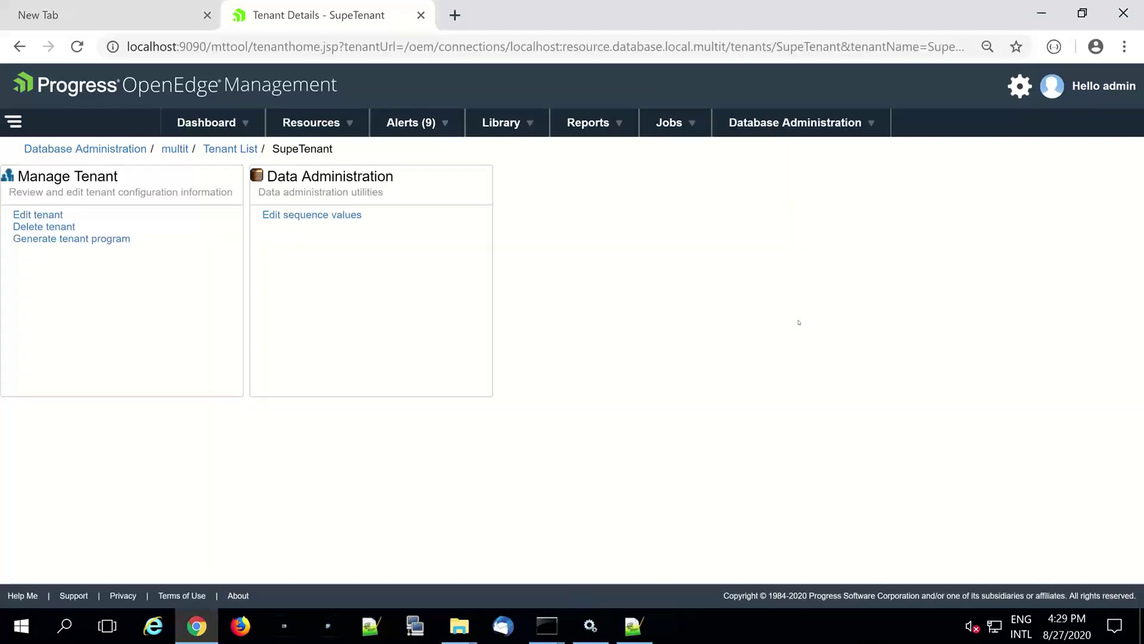
- Add a domain named admon to SupeTenant using _oeusertable authentication
click(54, 215)
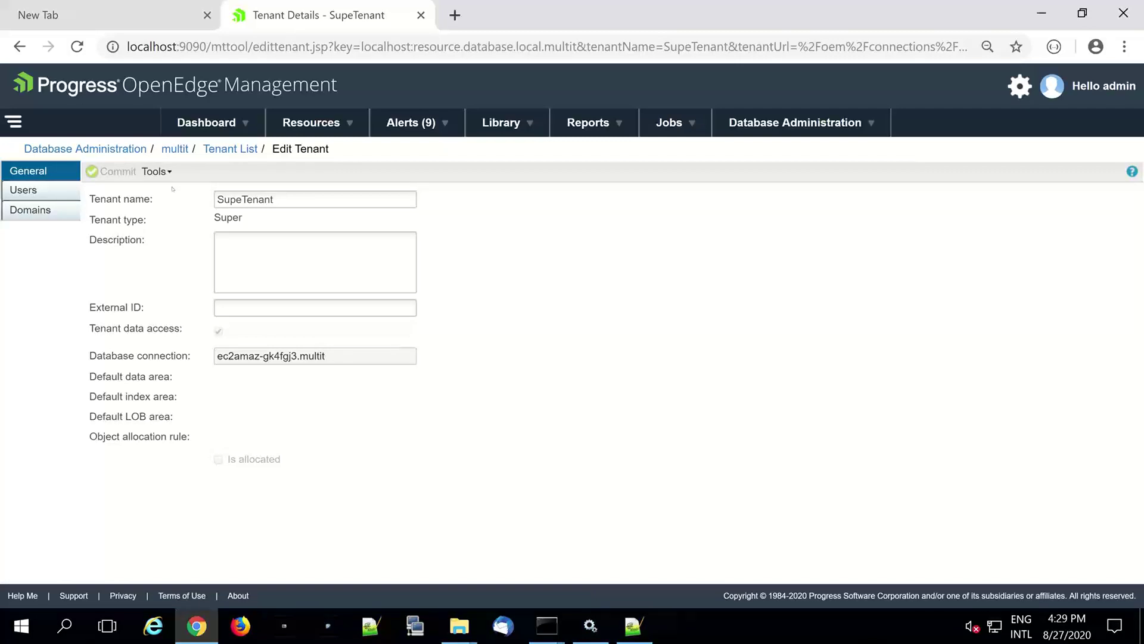
click(30, 210)
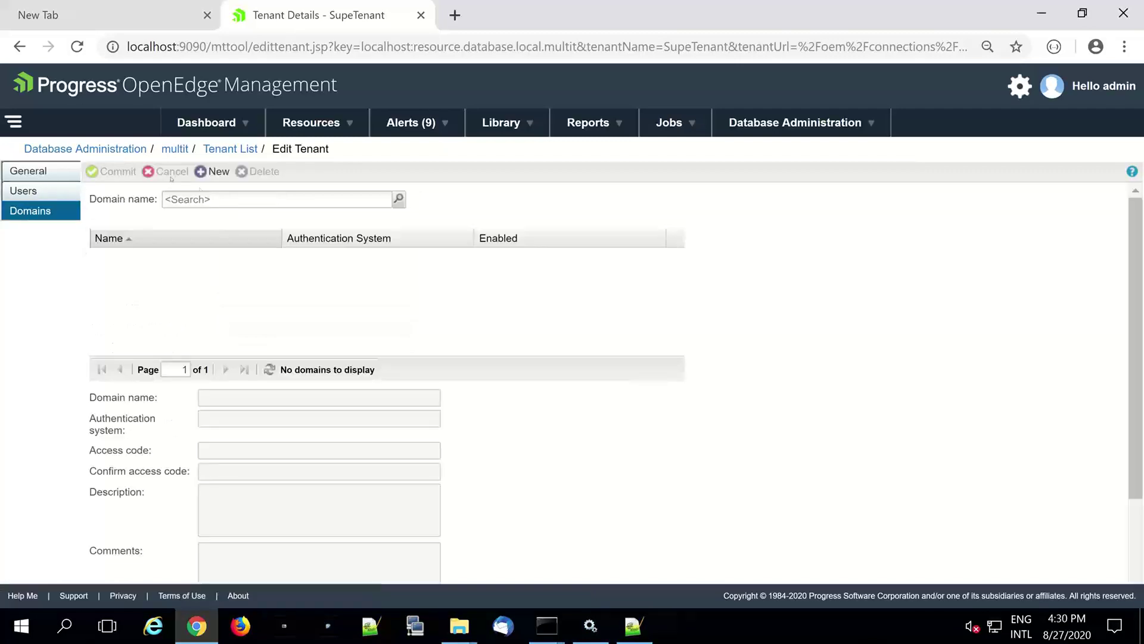
click(230, 174)
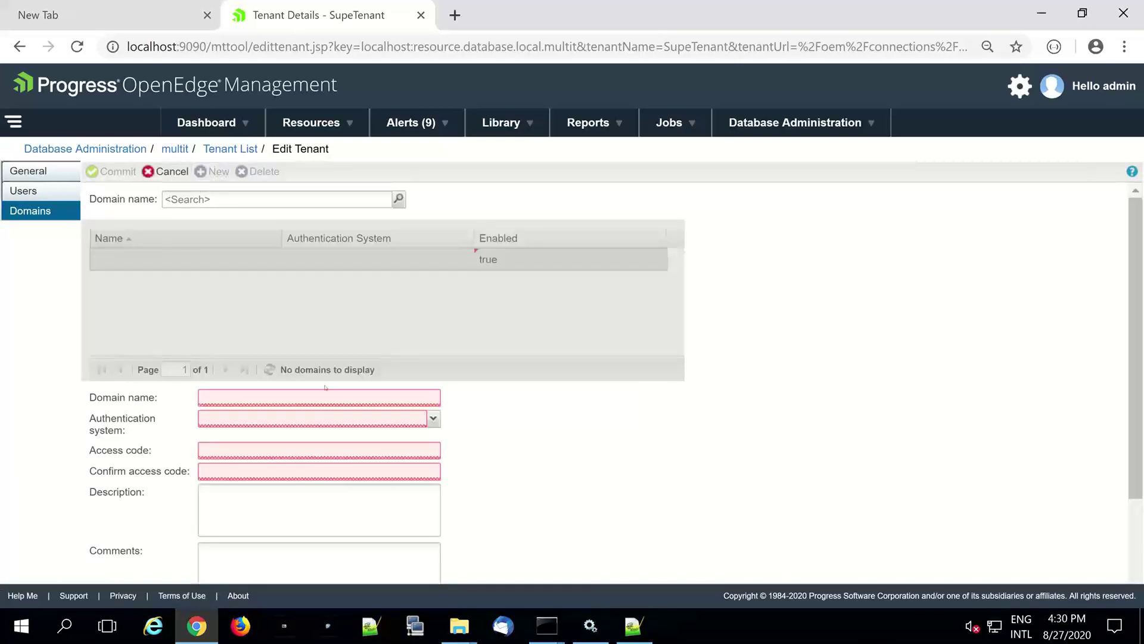
text(ad)
text(n)
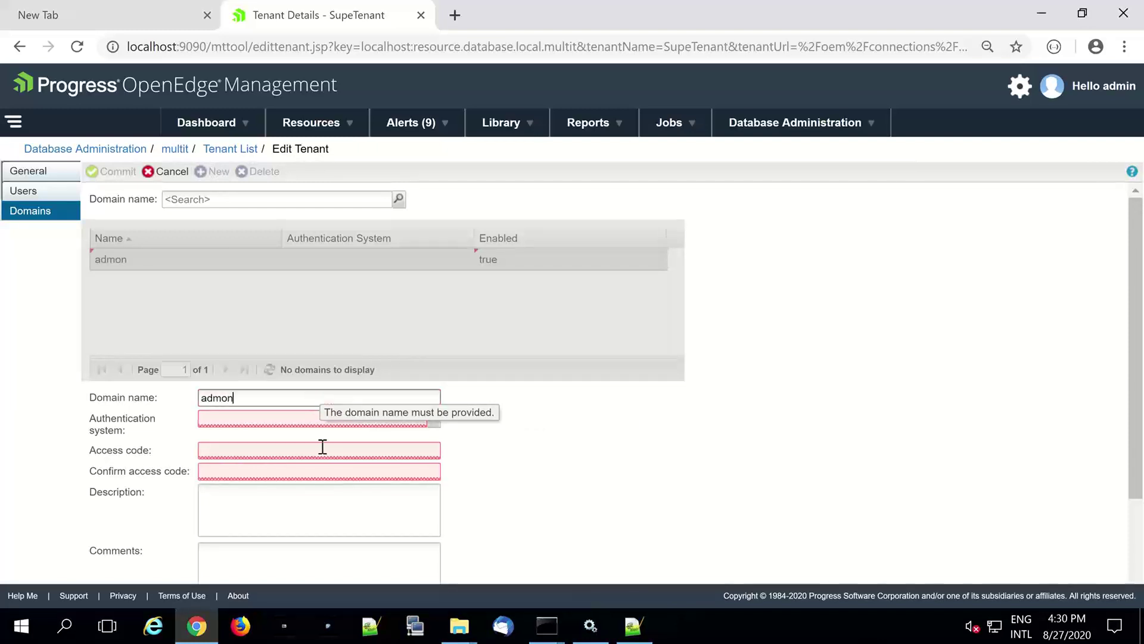
click(300, 420)
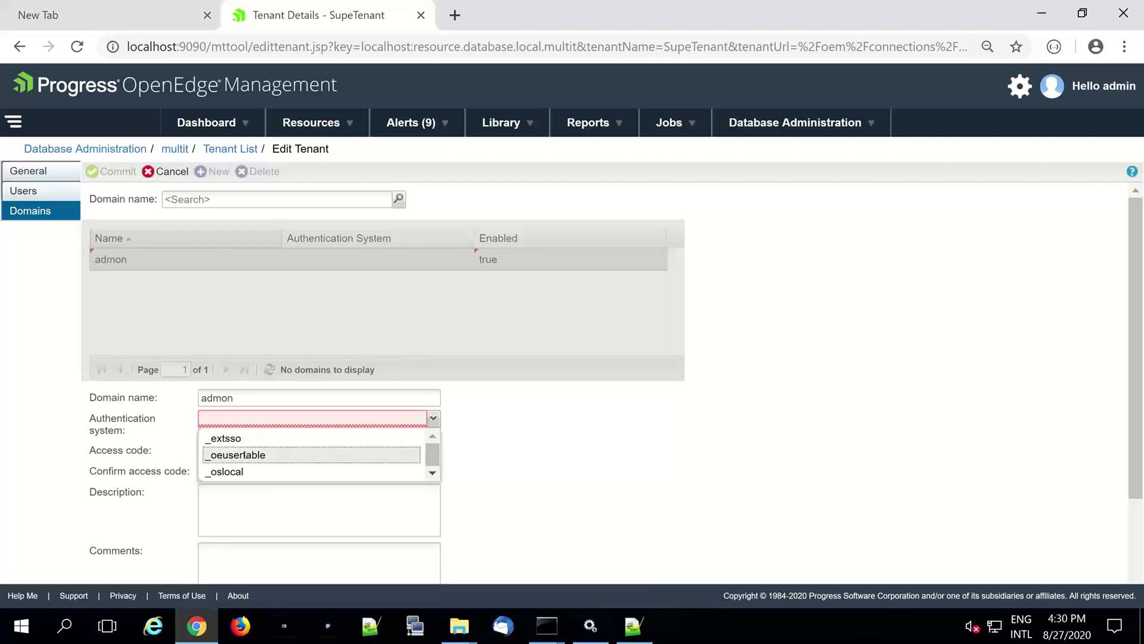
click(246, 455)
- Enter and confirm the domain access code, save admon, and show the tenant's users
click(246, 452)
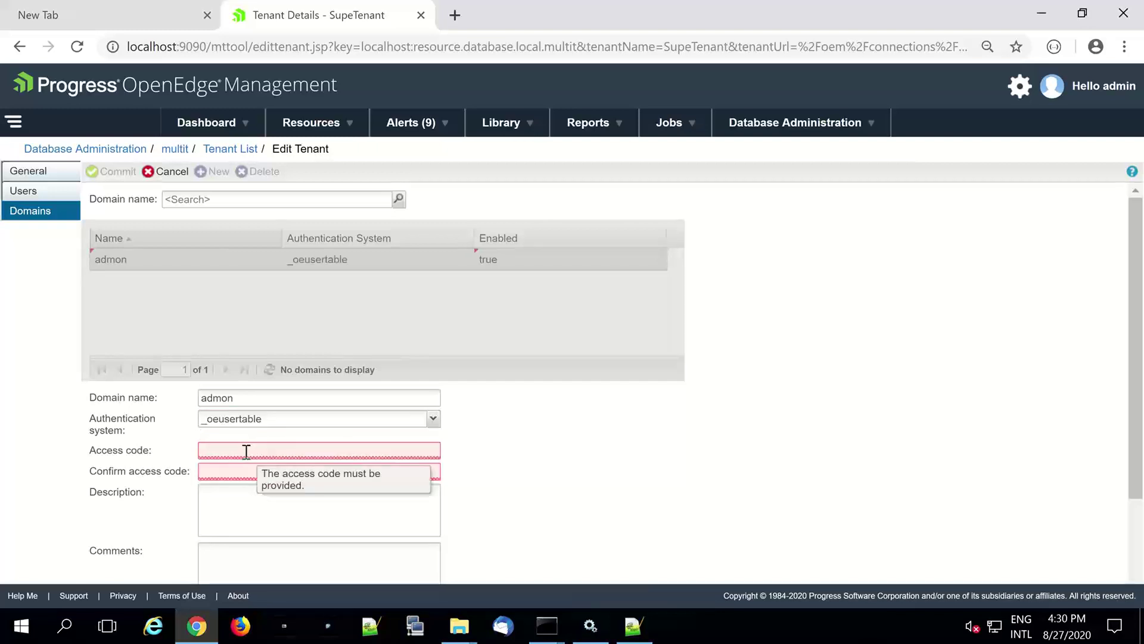
text(abc)
click(245, 472)
text(abc)
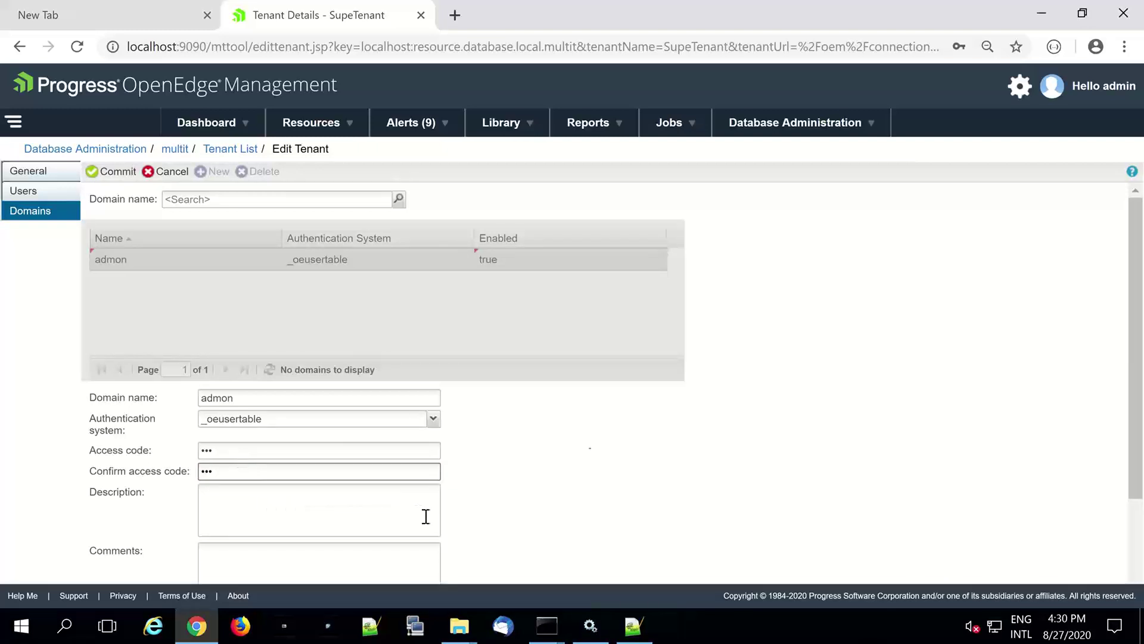
click(118, 171)
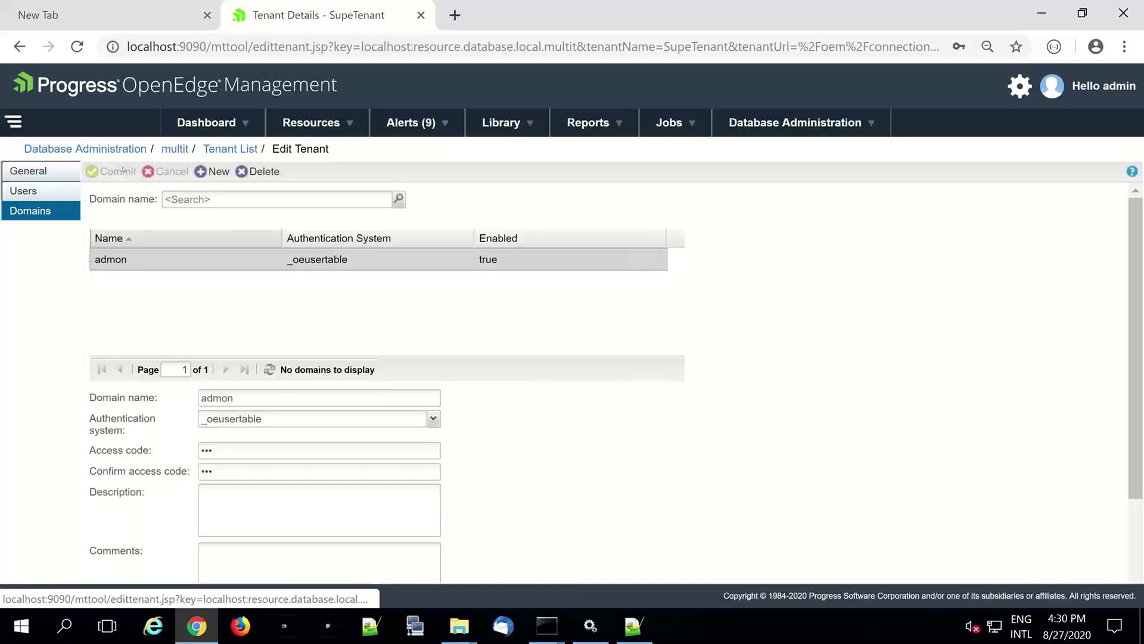
click(28, 191)
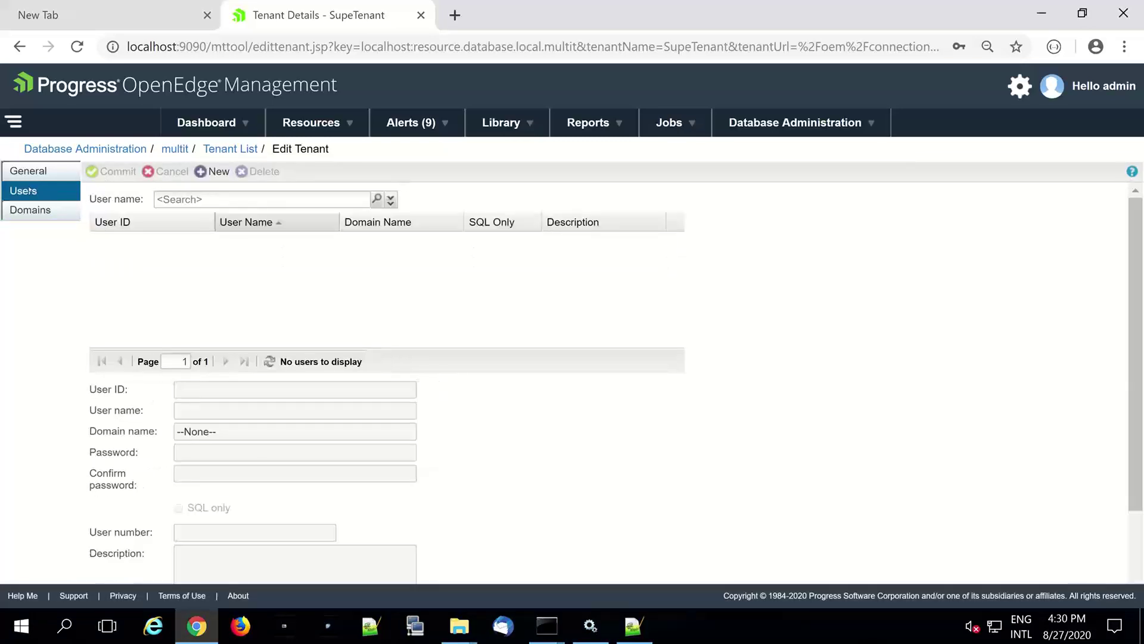
- Add user user01 in domain admon with user number 1001 and commit it
click(214, 171)
text(usr)
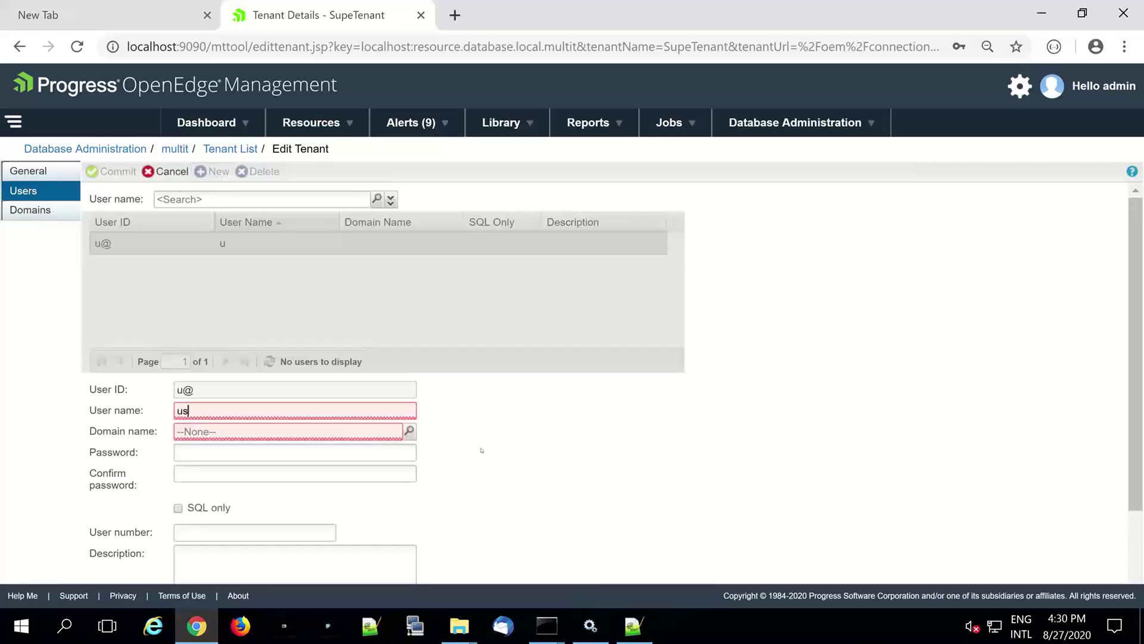
key(BackSpace)
text(ser01)
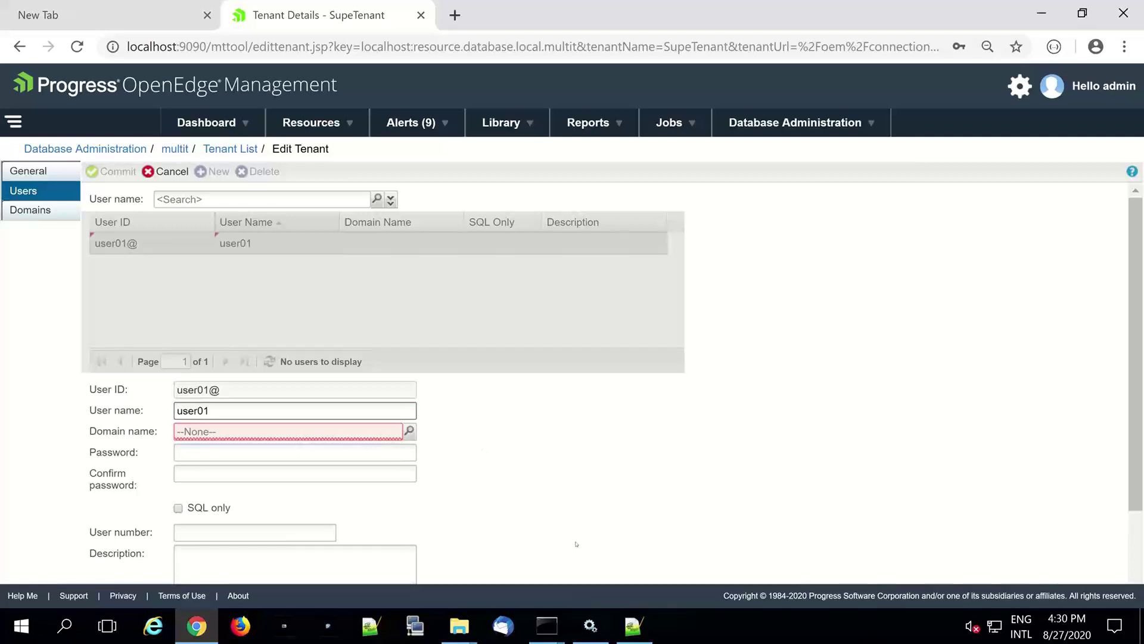
click(410, 431)
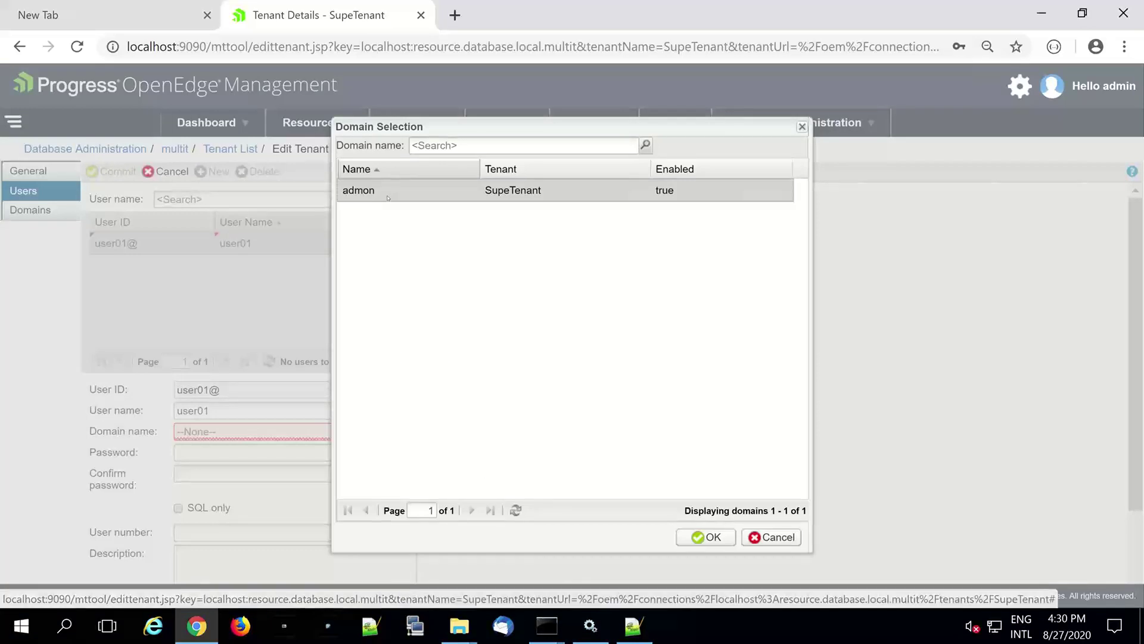
double_click(388, 198)
click(241, 534)
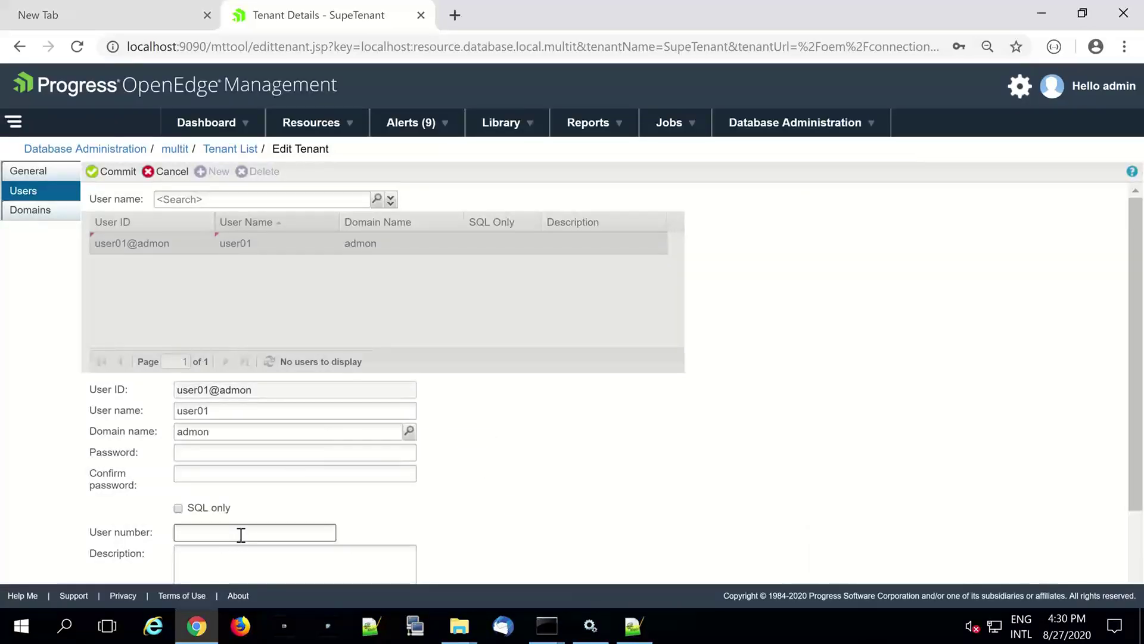
text(1001)
click(110, 178)
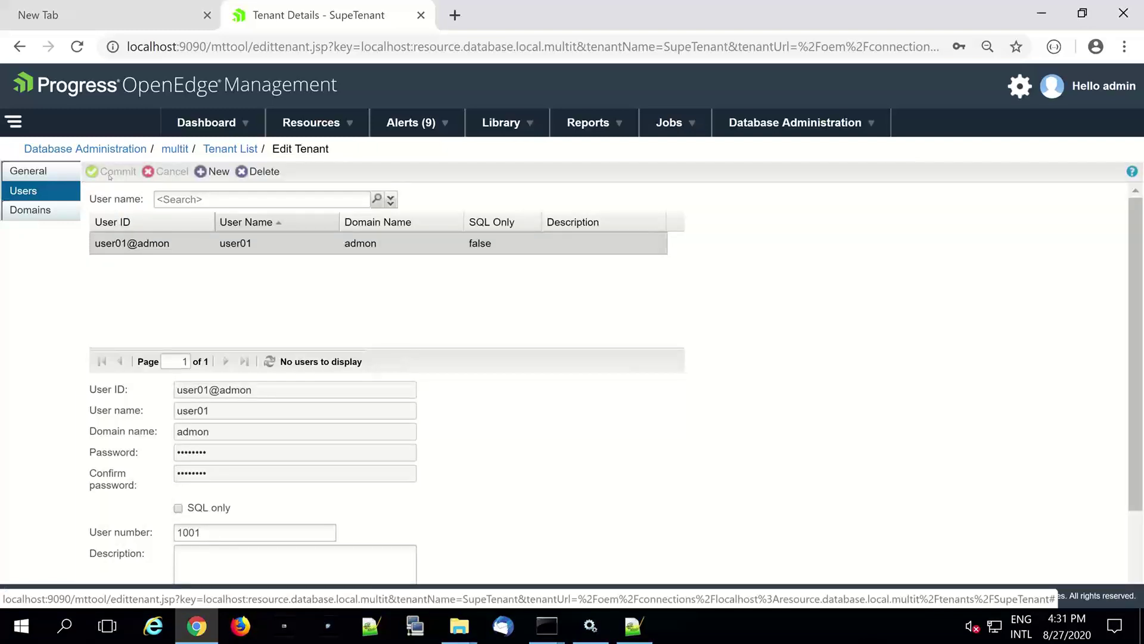
- Begin a new tenant named empresa01 on the multit database
click(753, 129)
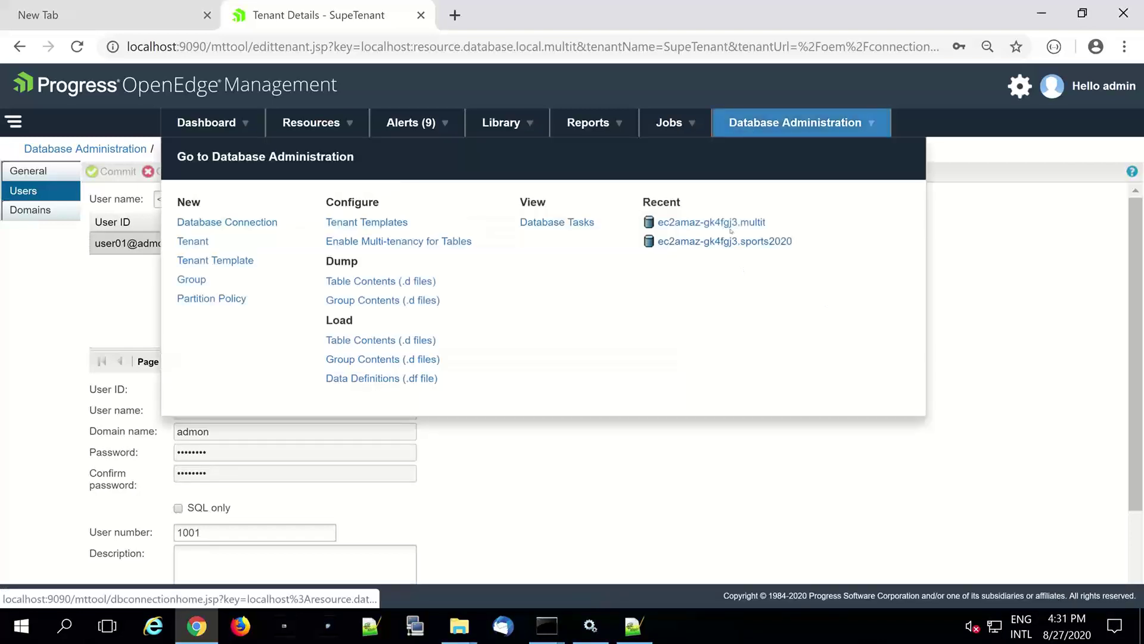
click(734, 225)
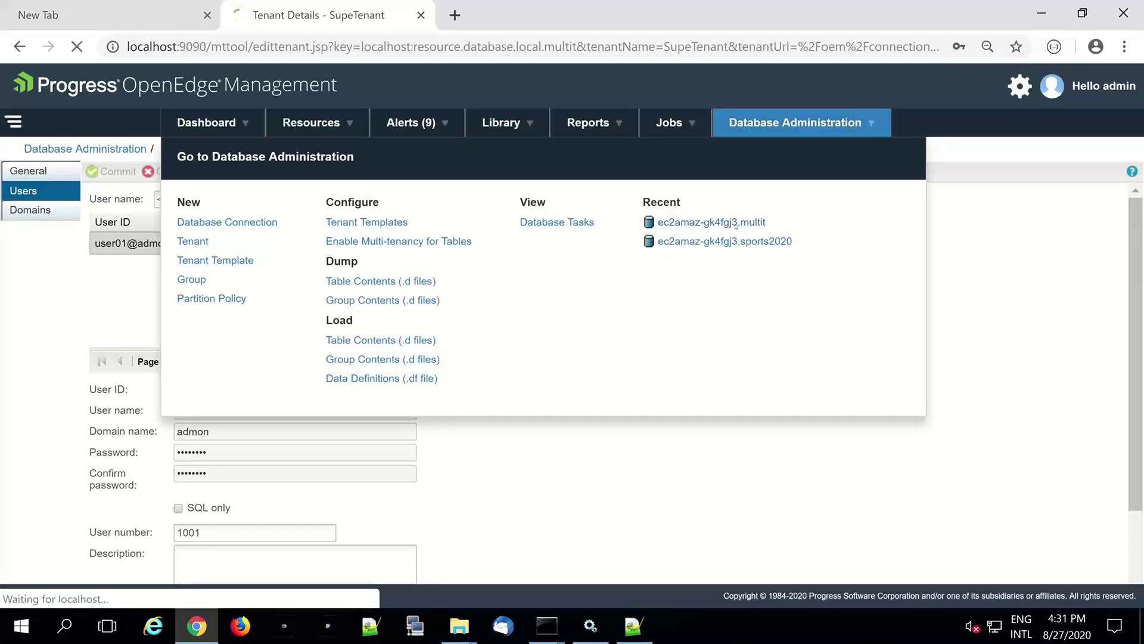
click(329, 558)
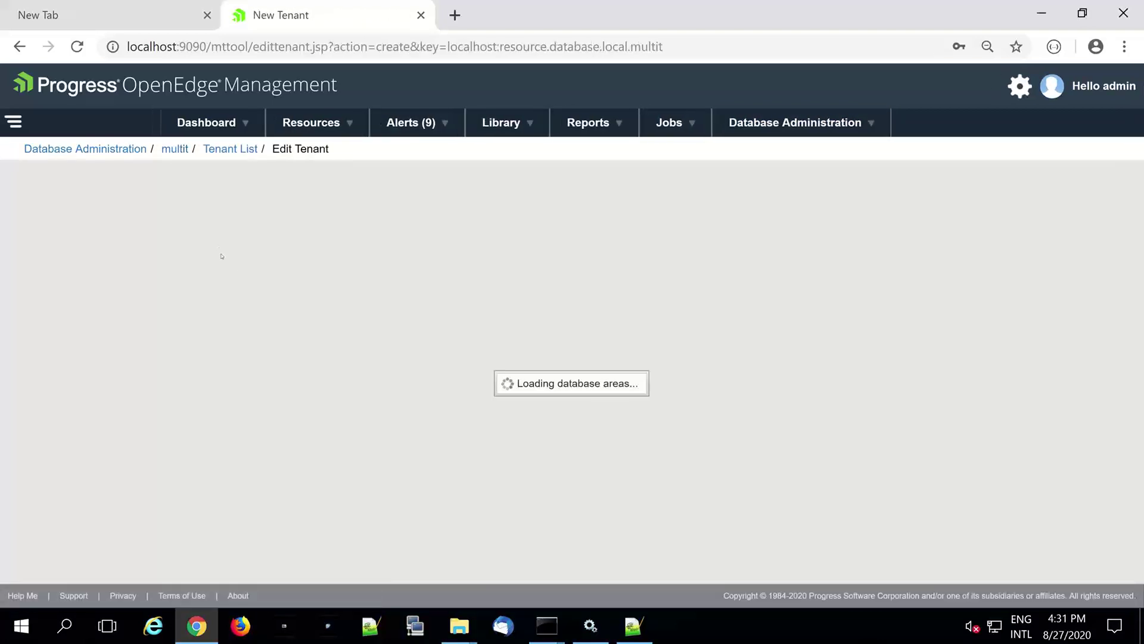
text(empresa)
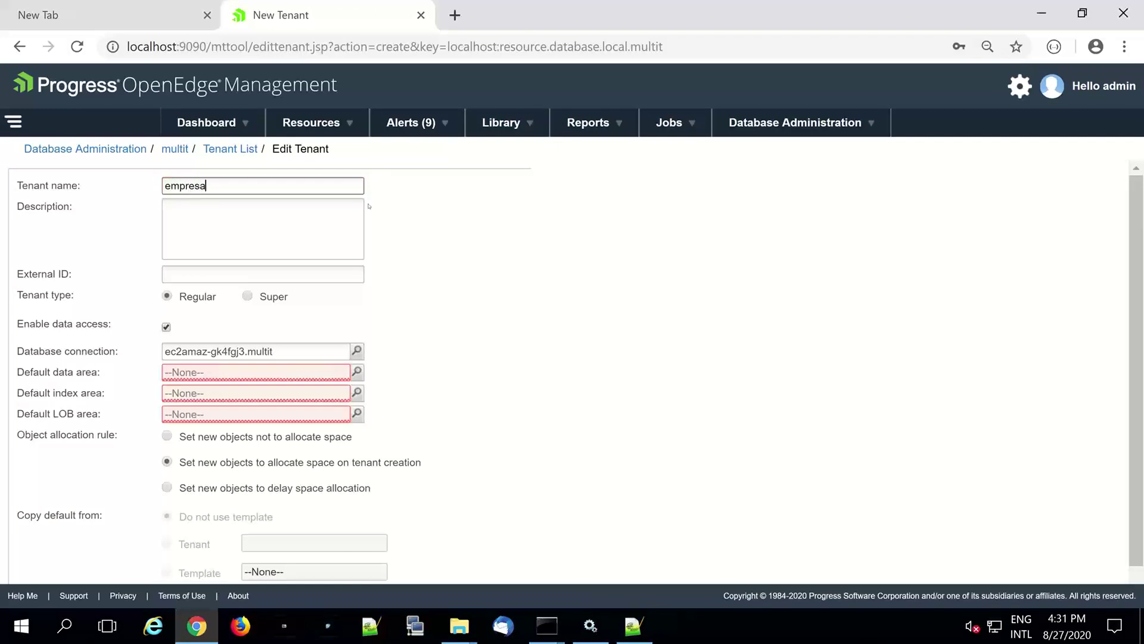
text(01)
- Set default areas multit001_Data, multit001_Index and multit001_LOB, then create the tenant
click(362, 375)
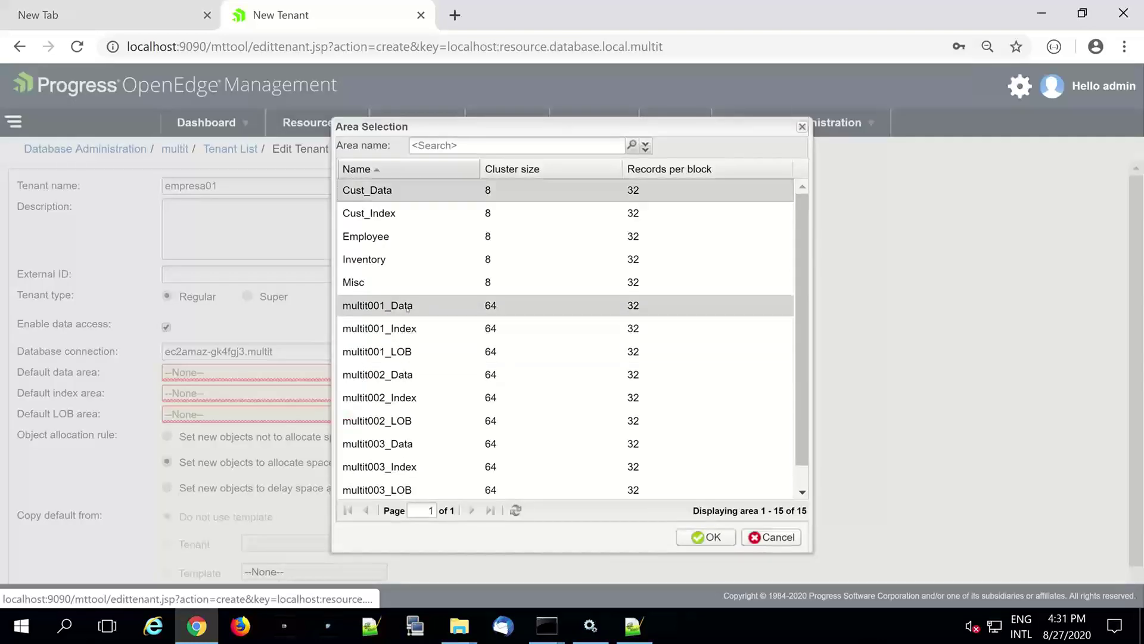
click(408, 307)
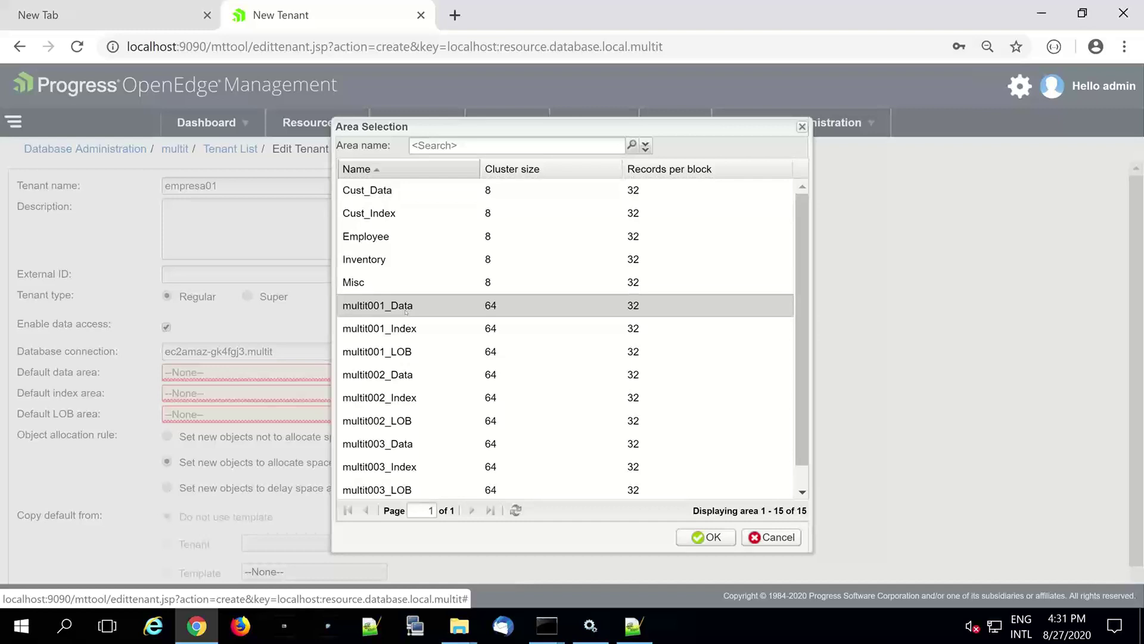
double_click(406, 307)
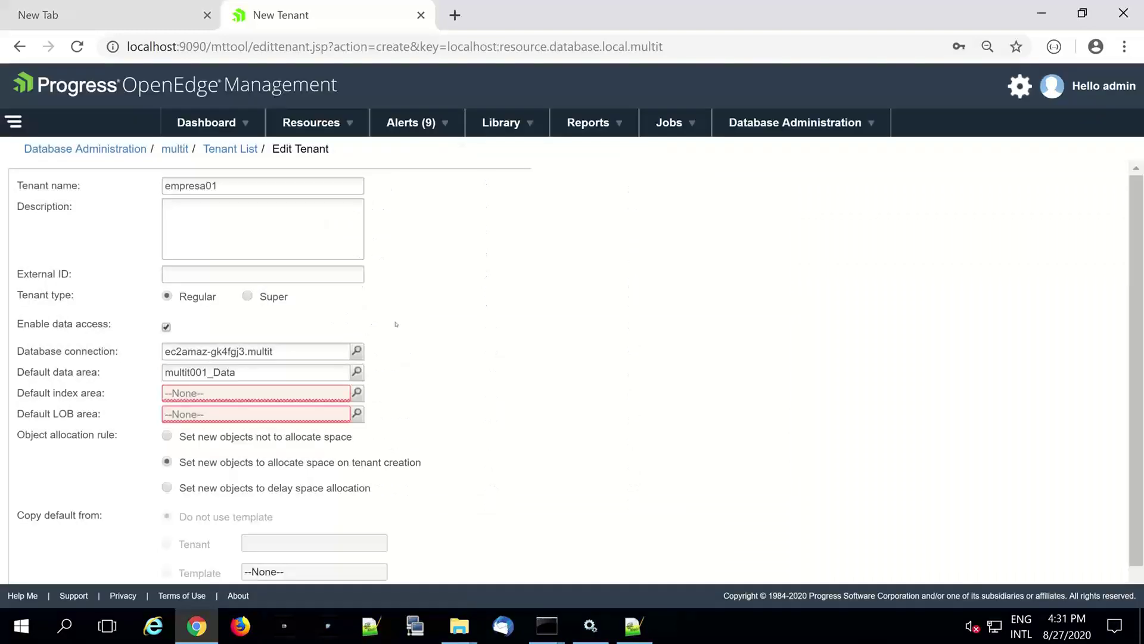
click(357, 394)
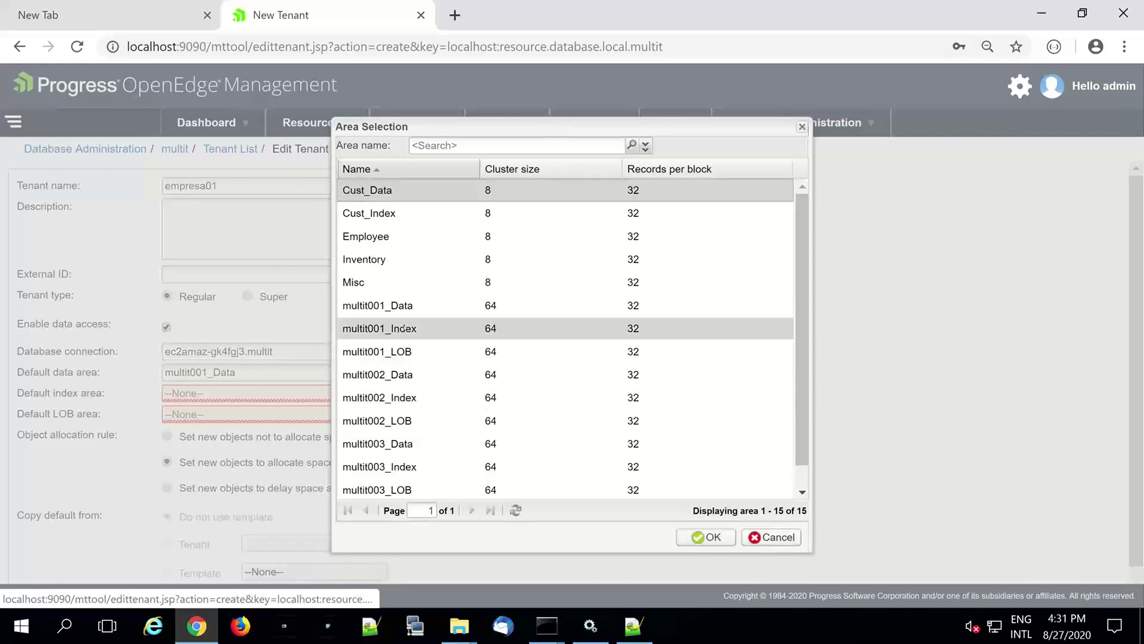
double_click(380, 329)
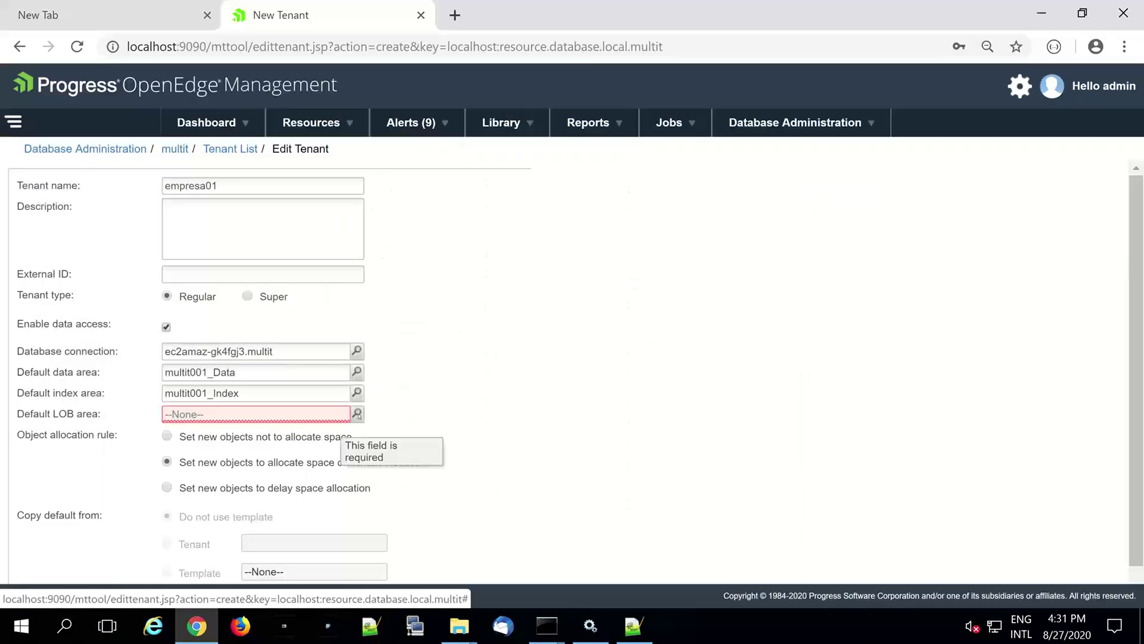
click(357, 414)
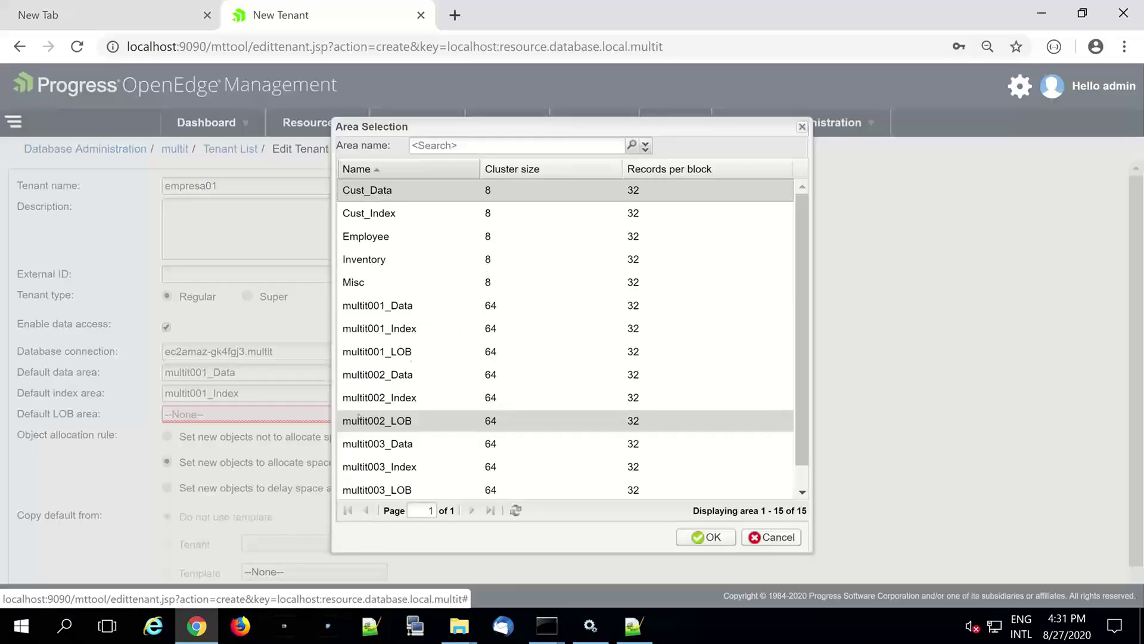
double_click(414, 351)
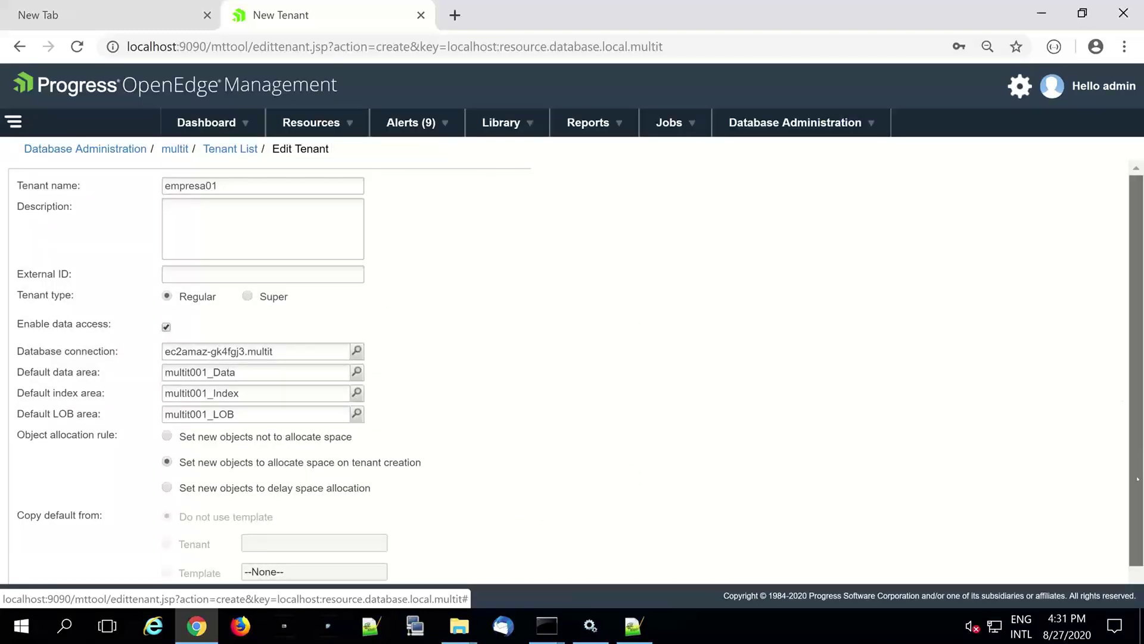
scroll(1122, 403, down, 1)
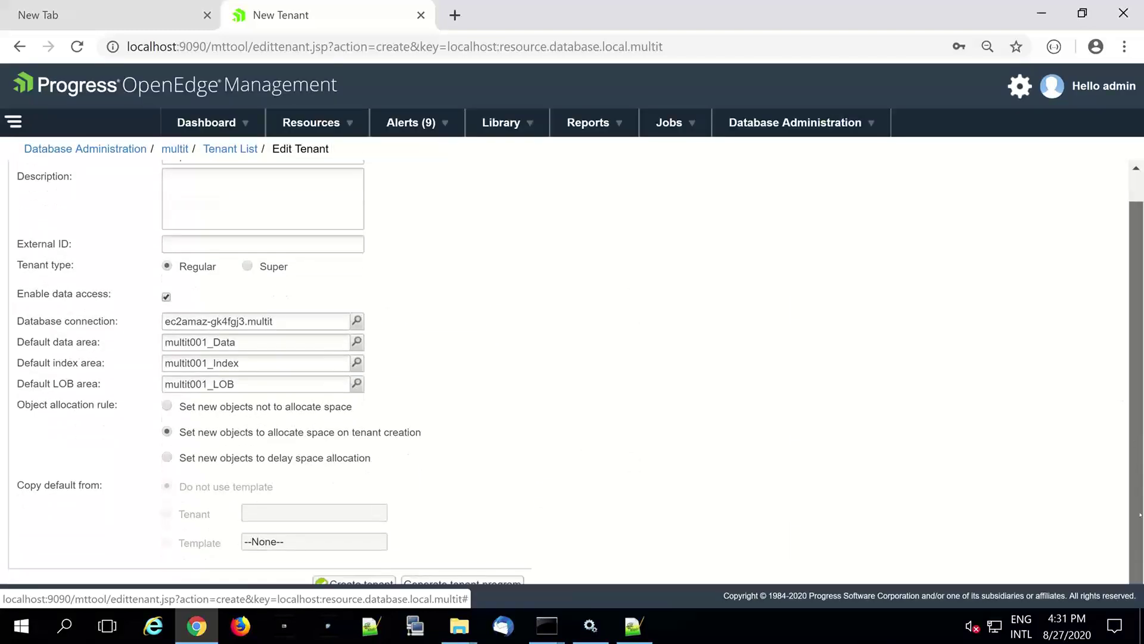
click(372, 583)
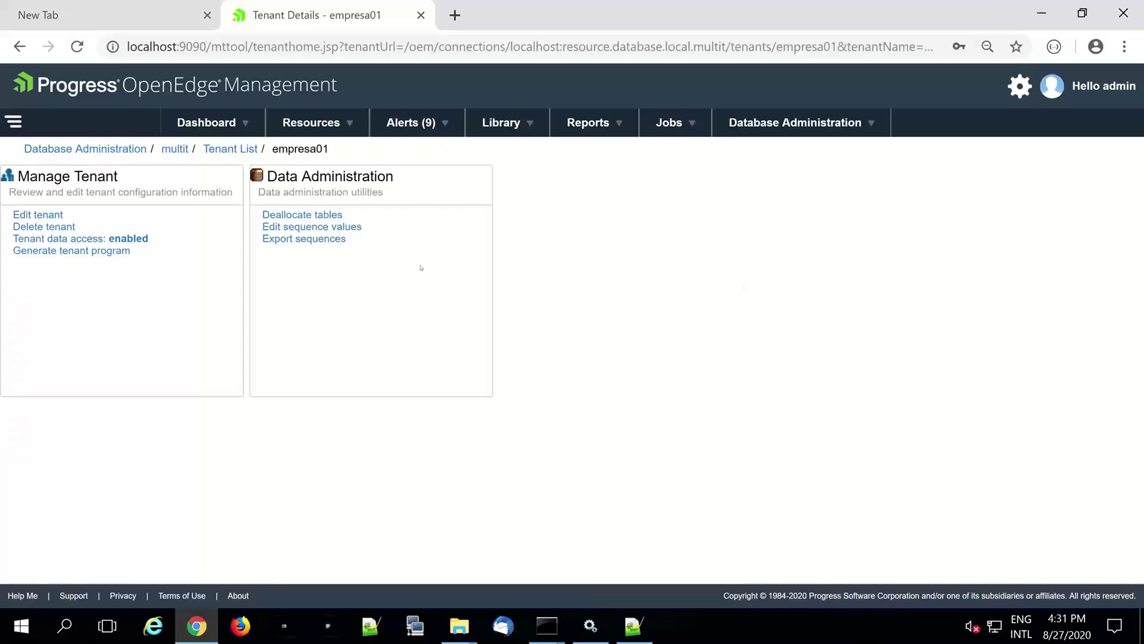
- Add a domain empres01 to tenant empresa01 using _oeusertable authentication
click(54, 216)
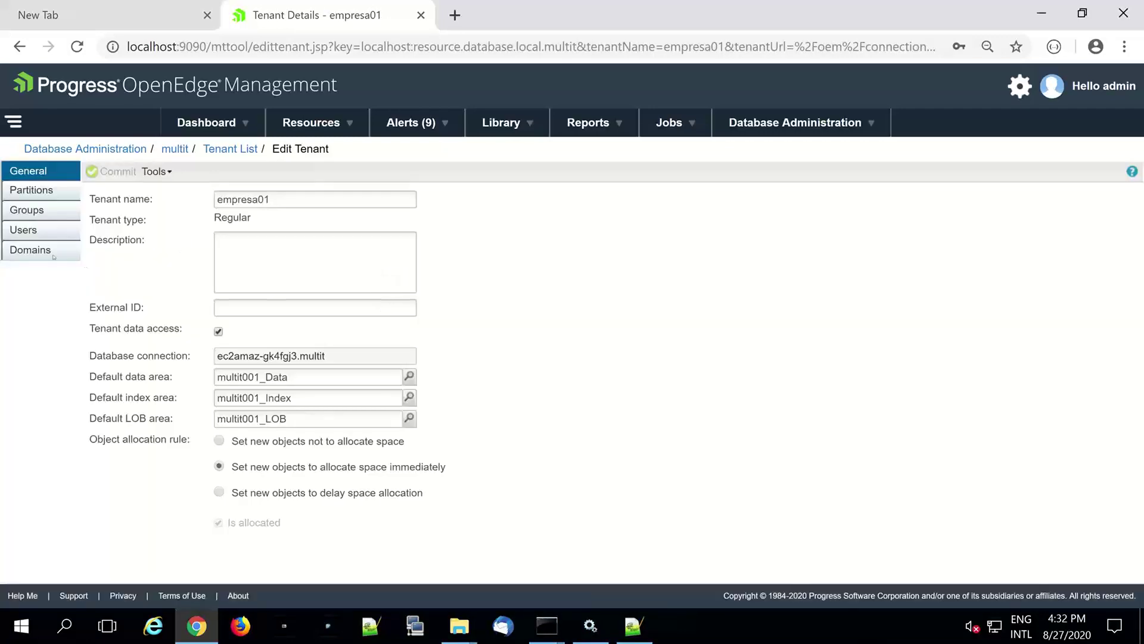
click(40, 250)
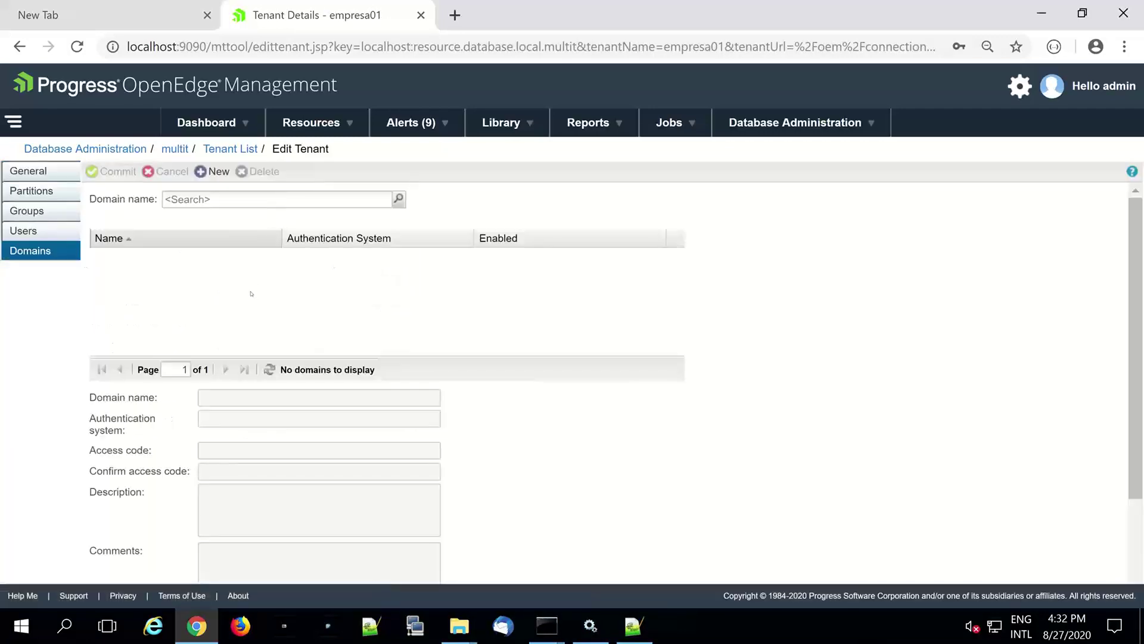
click(212, 171)
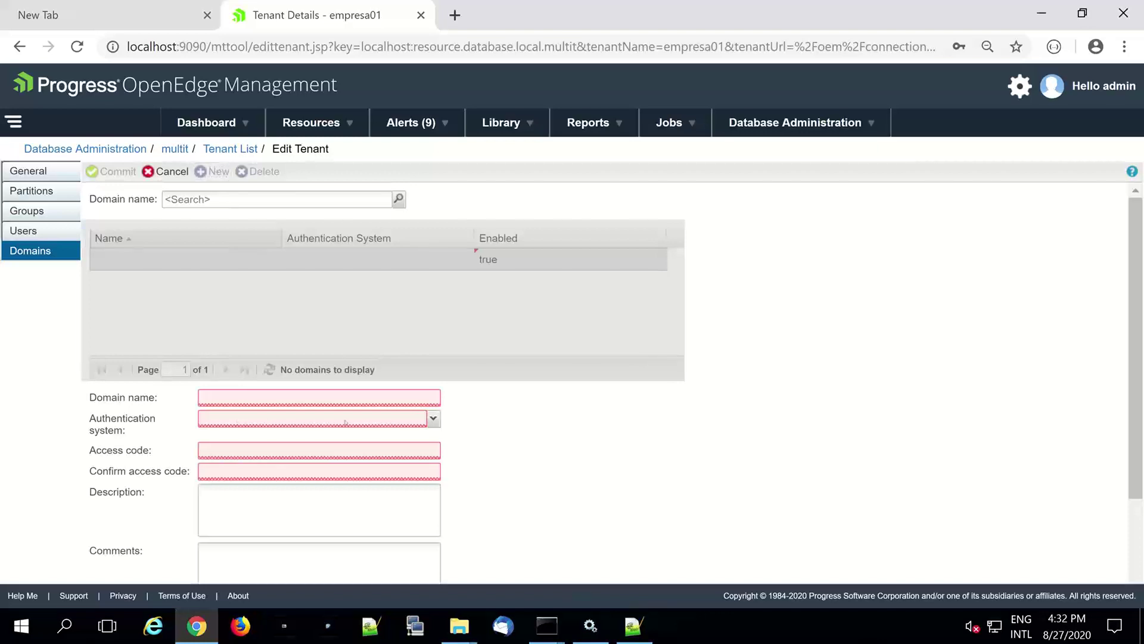
text(em)
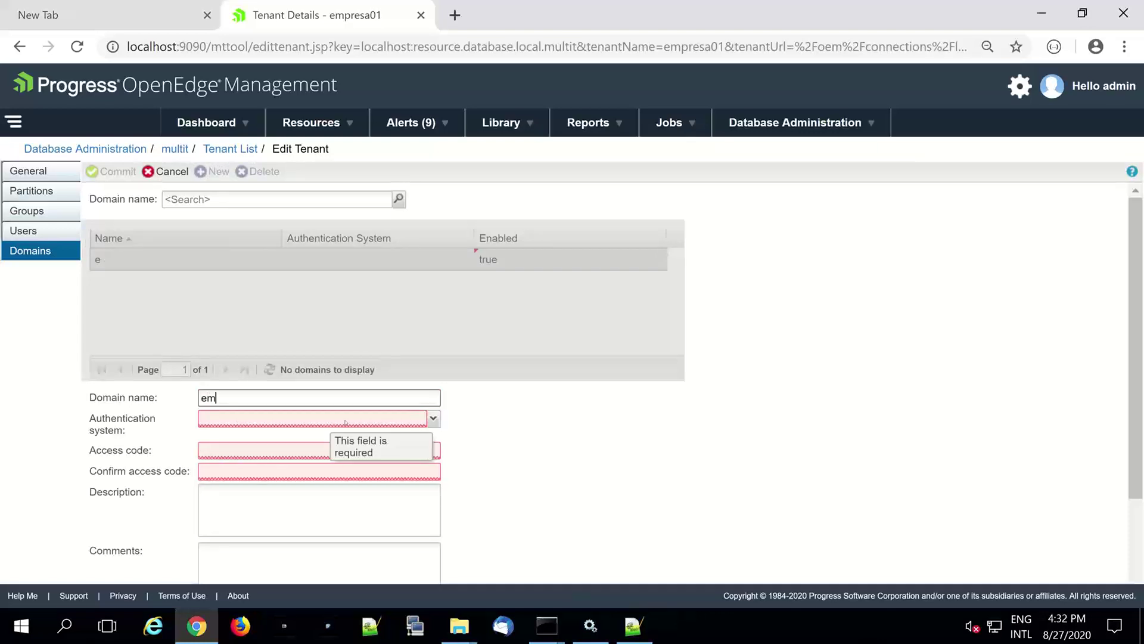
text(pres01)
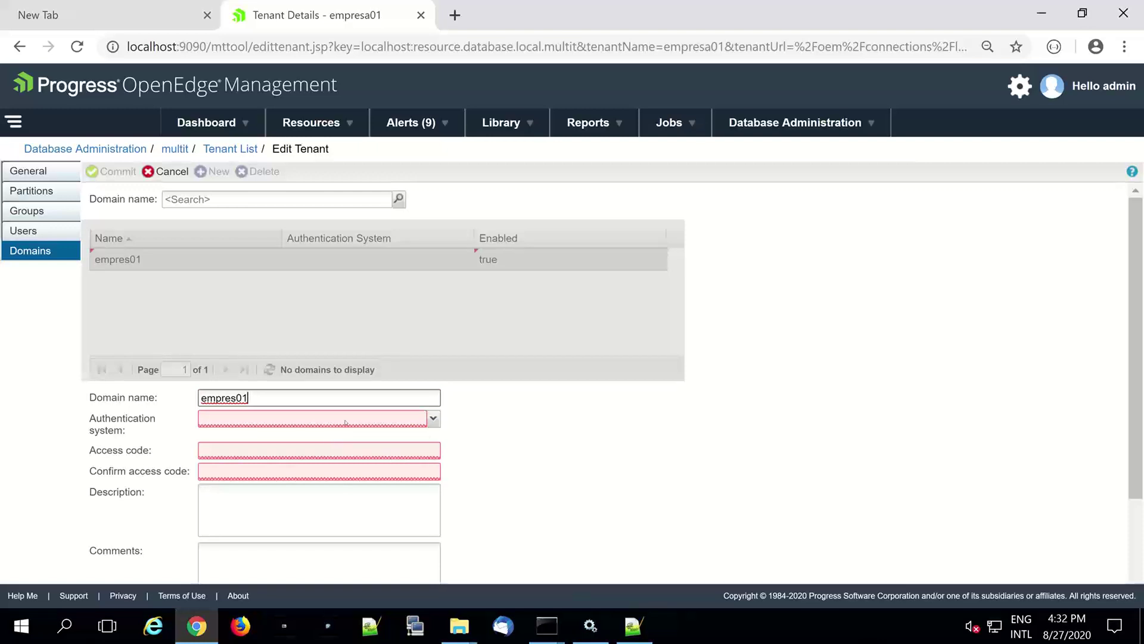
click(347, 420)
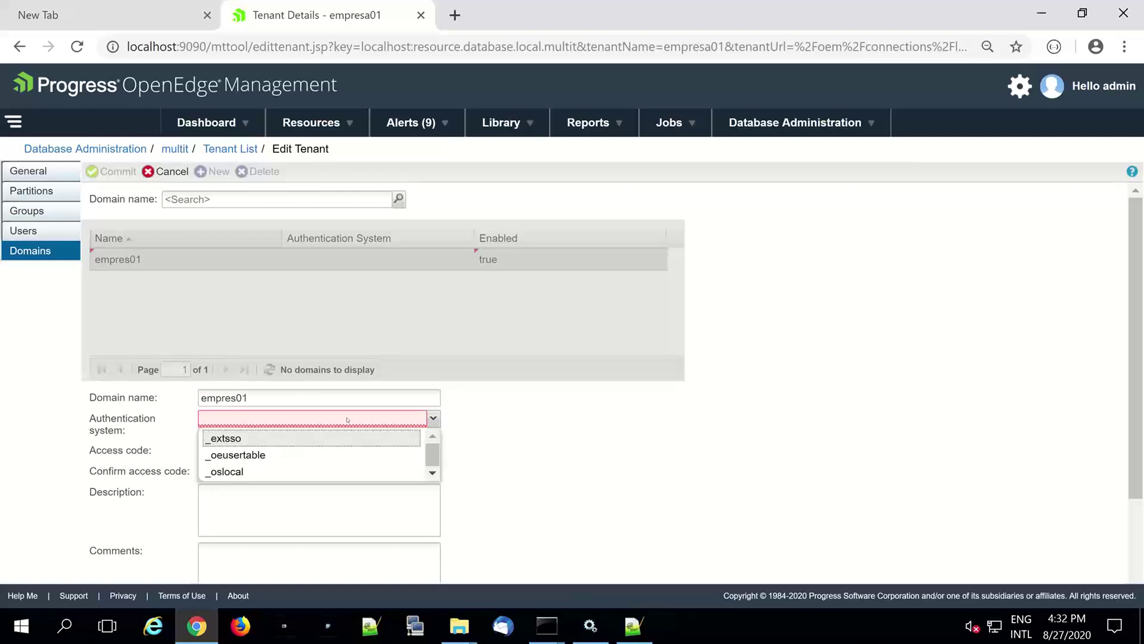
click(282, 454)
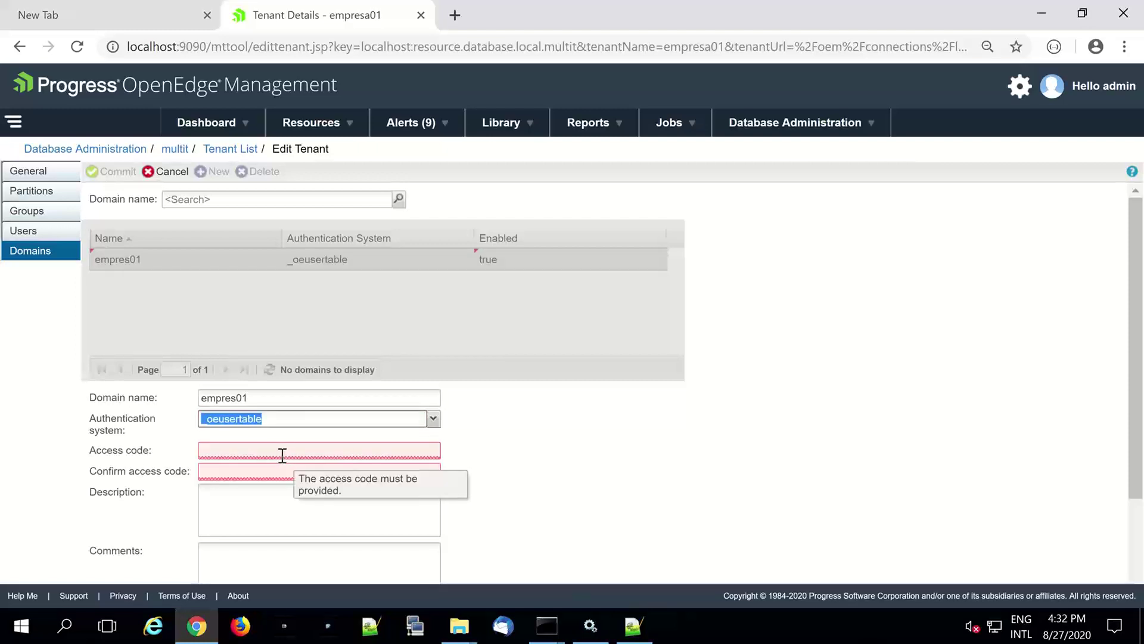
- Enter and confirm the domain access code, then commit the empres01 domain
click(282, 451)
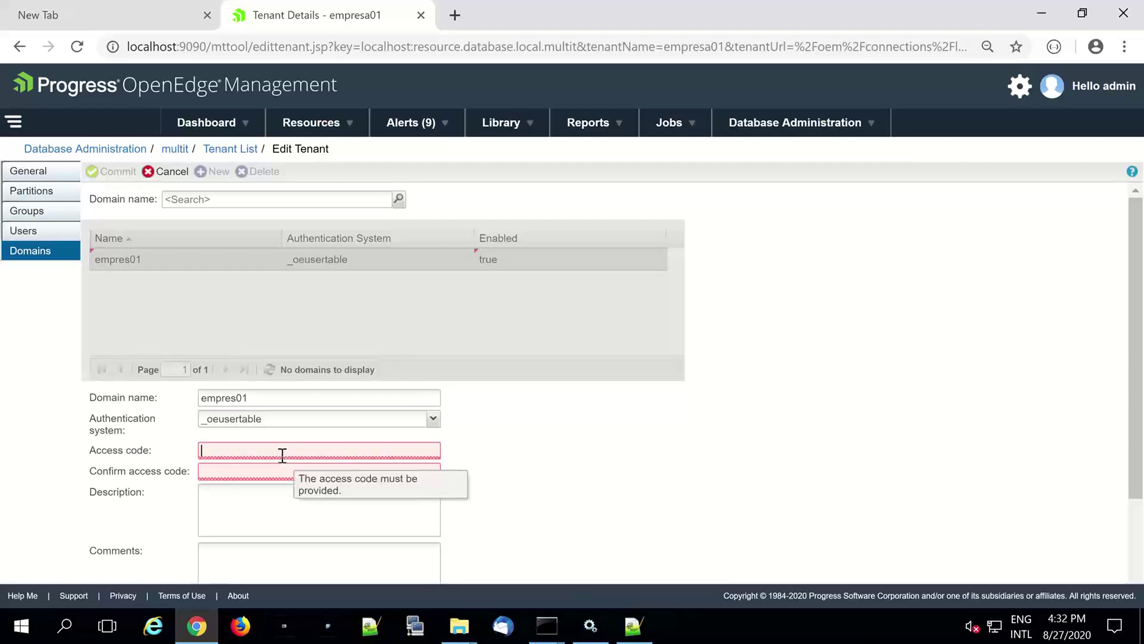
text(123)
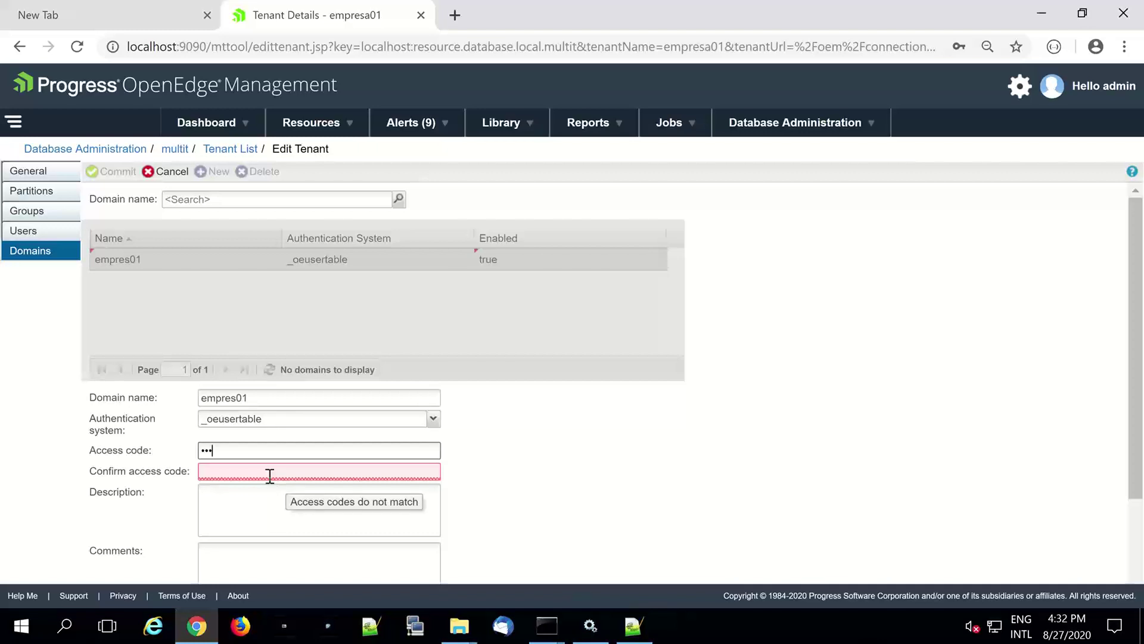
drag(251, 450, 160, 459)
text(123)
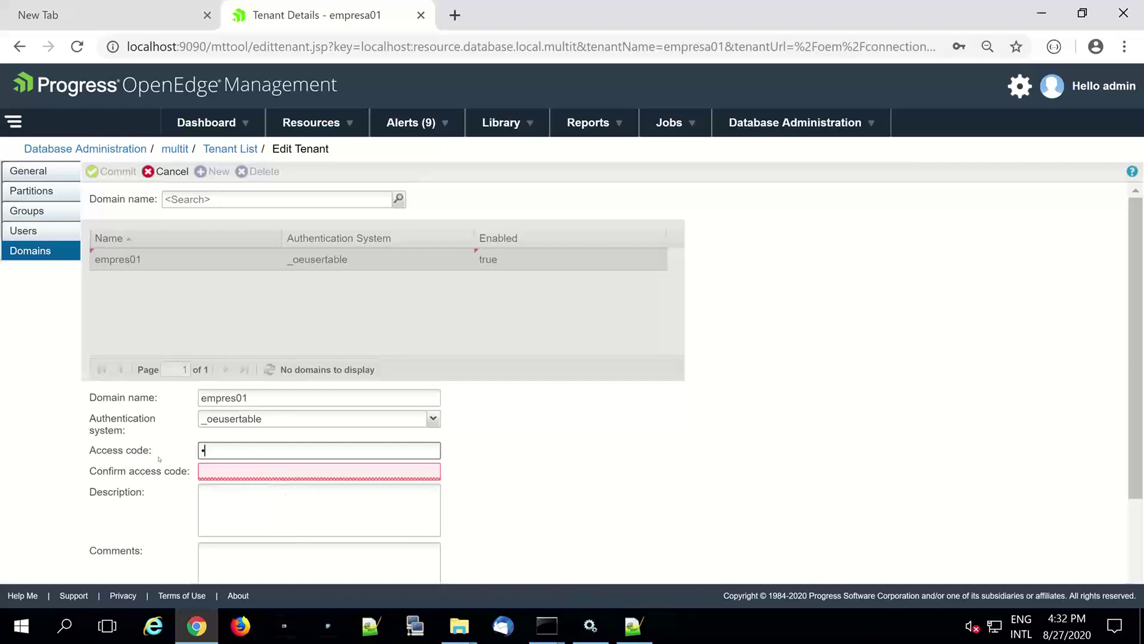
click(206, 471)
text(123)
click(110, 177)
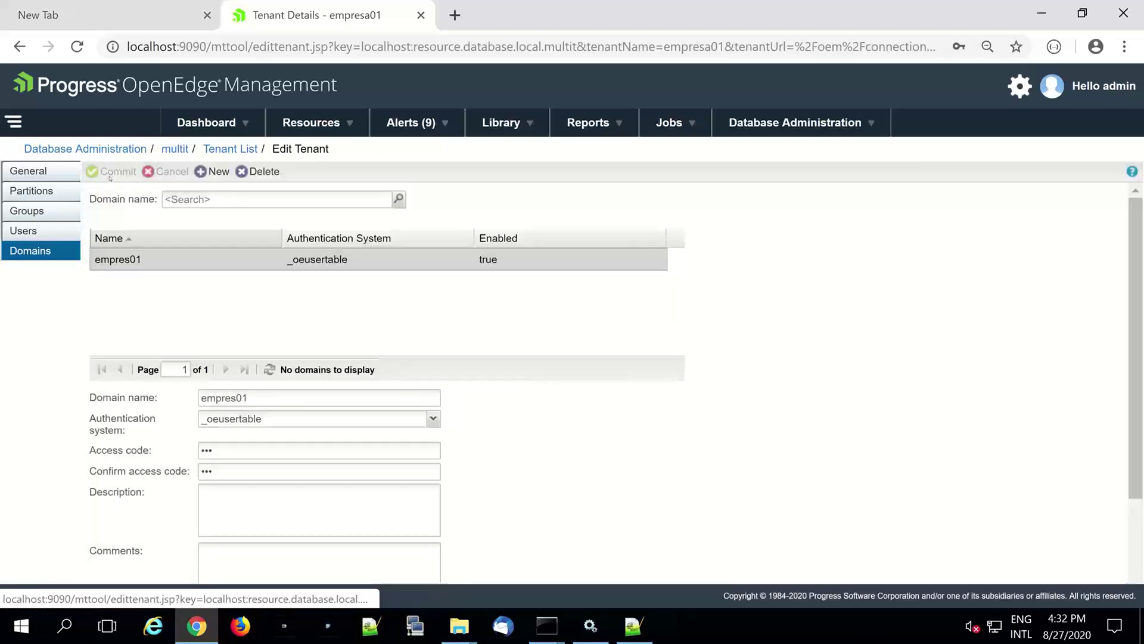
- Commit new user user01 in domain empres01 with user number 1002, then return to the Tenant List
click(36, 236)
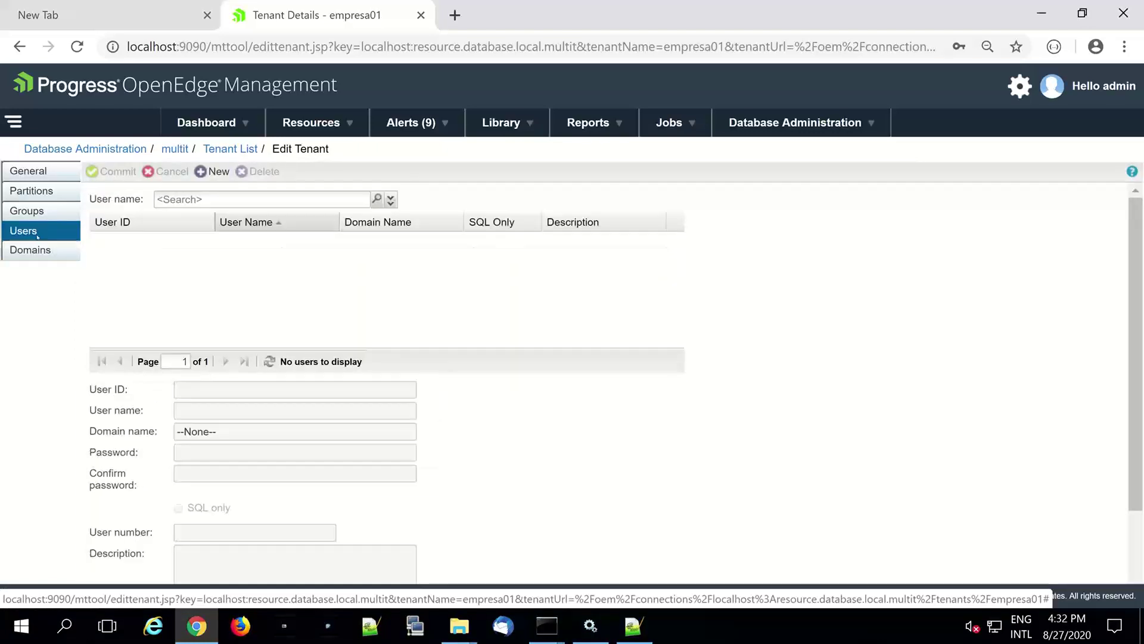
click(218, 171)
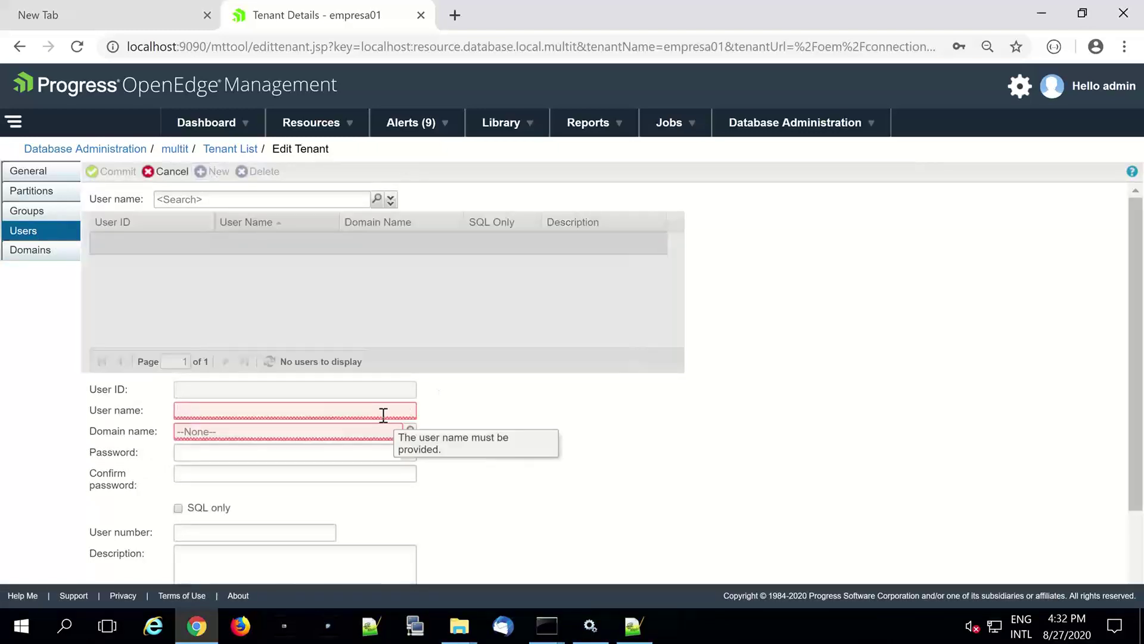
text(user01)
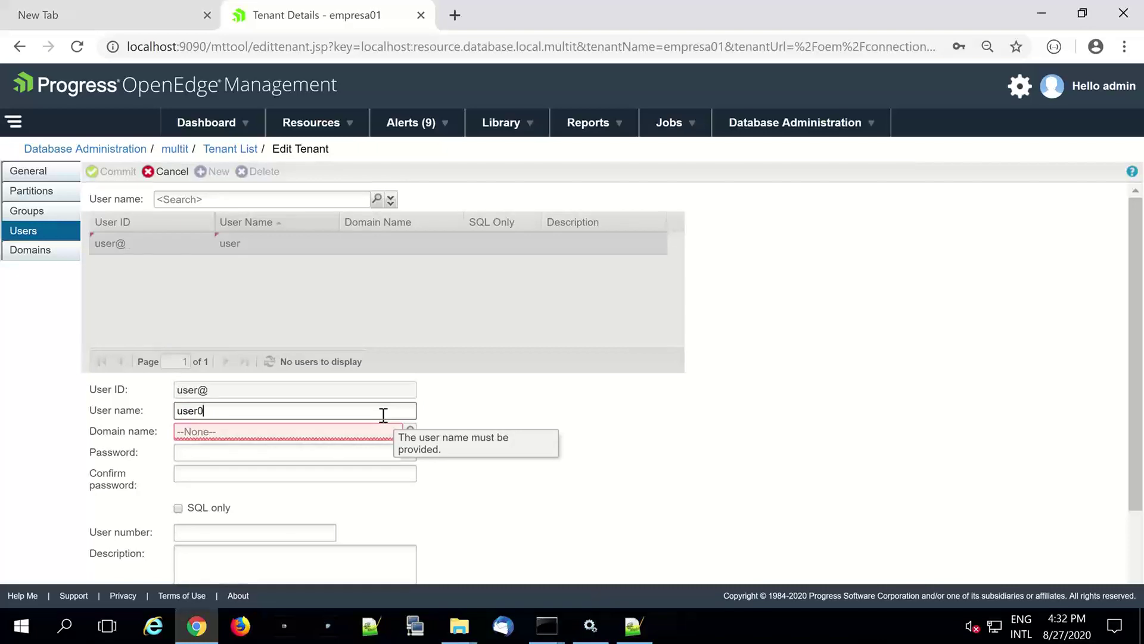
click(355, 434)
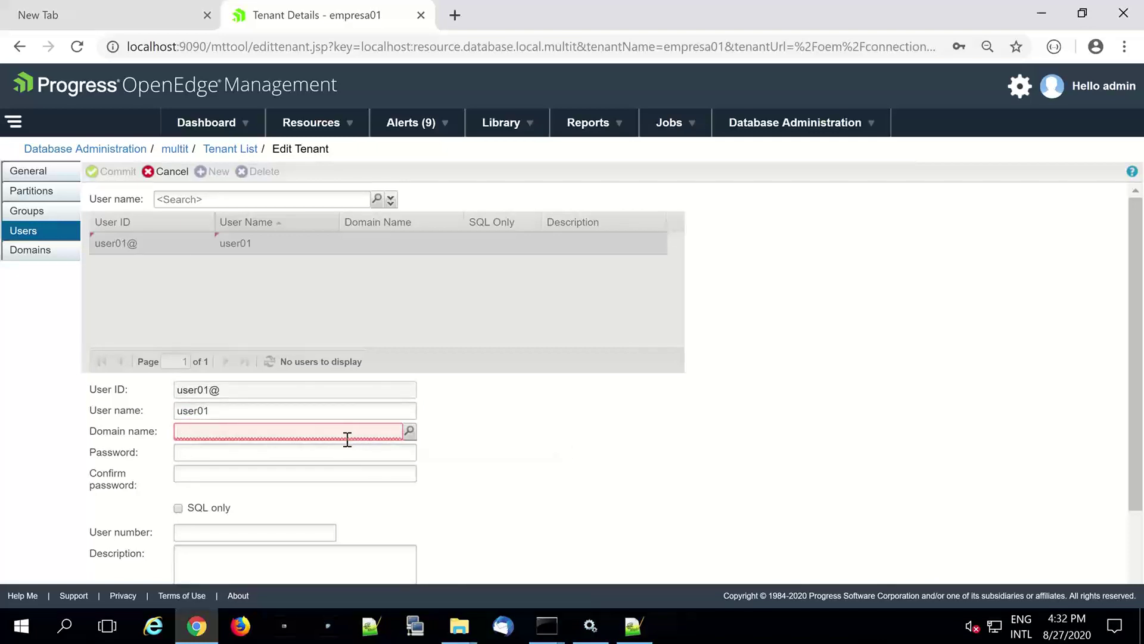
click(409, 432)
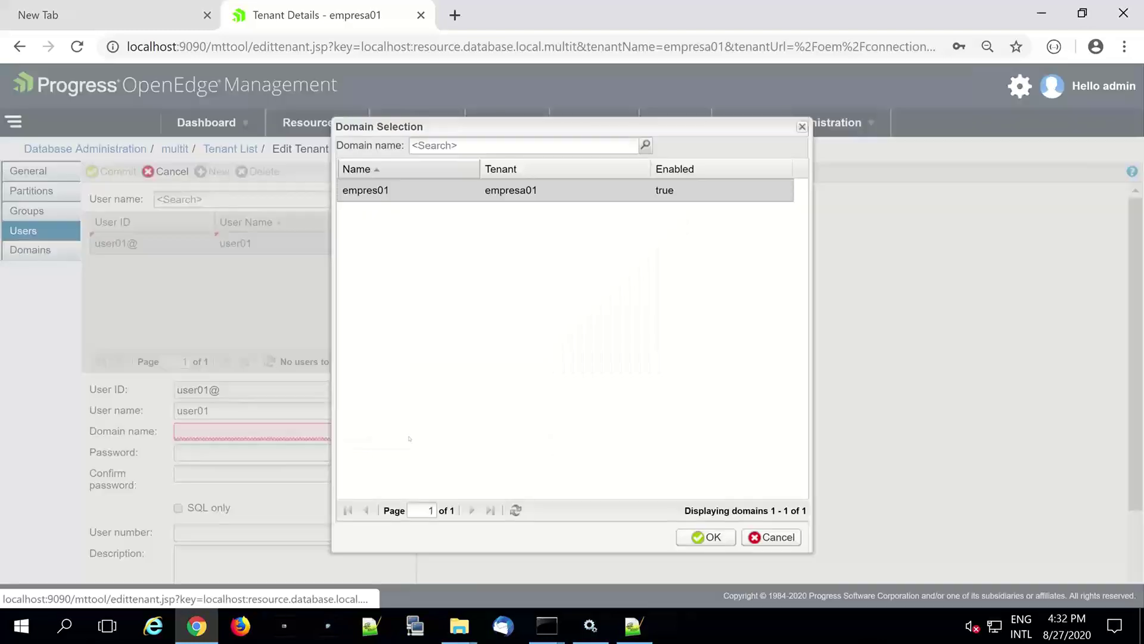
double_click(366, 194)
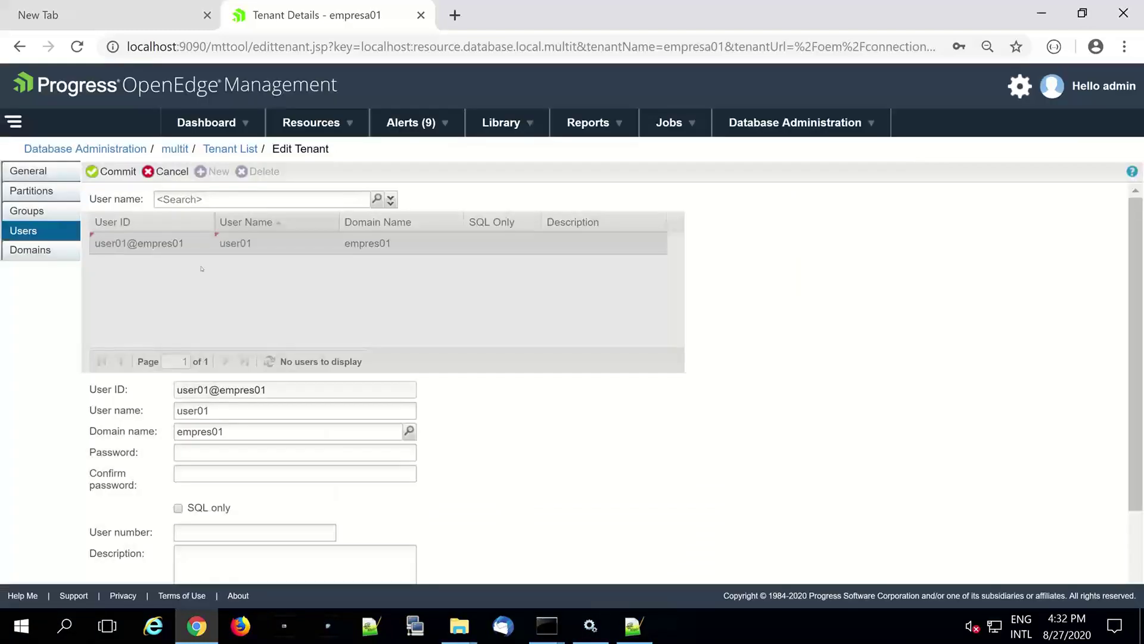
click(266, 532)
text(1002)
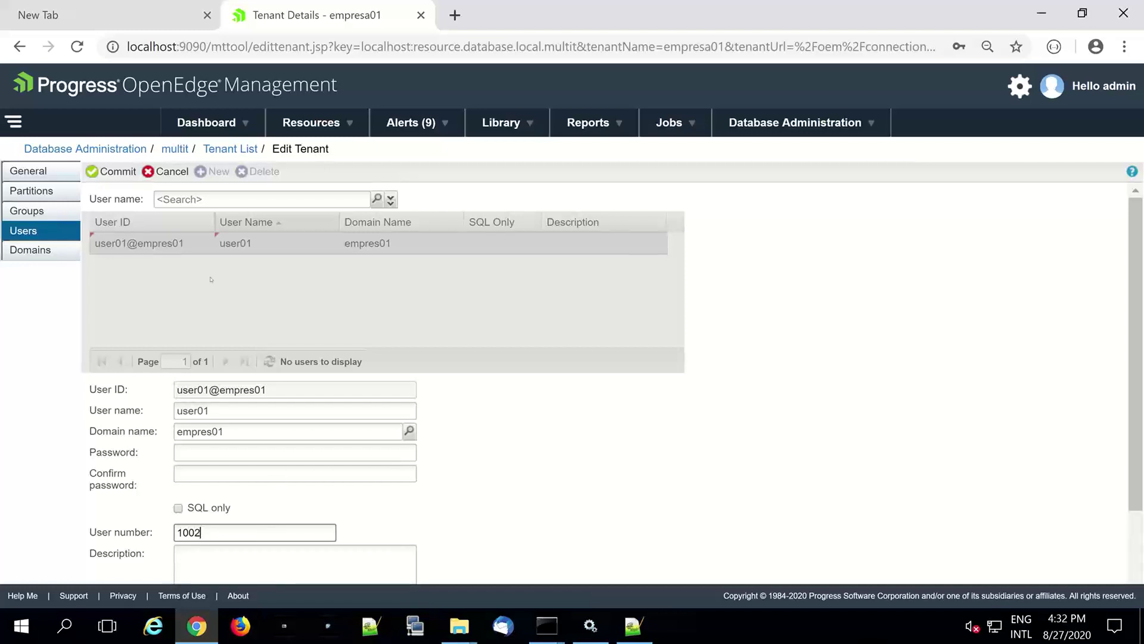
click(114, 174)
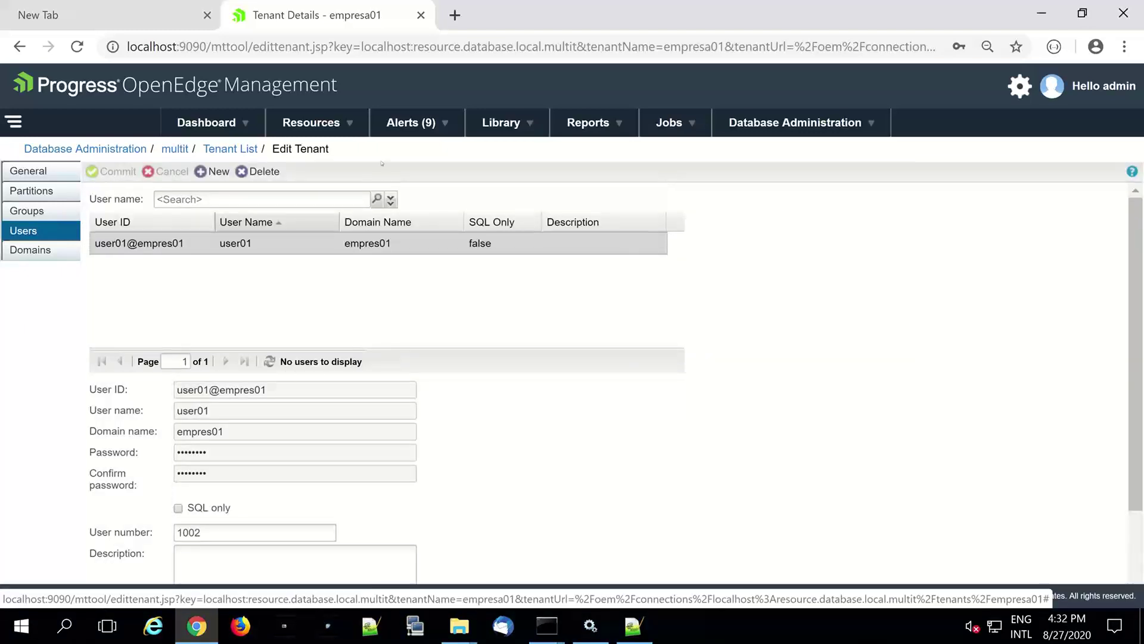
click(238, 150)
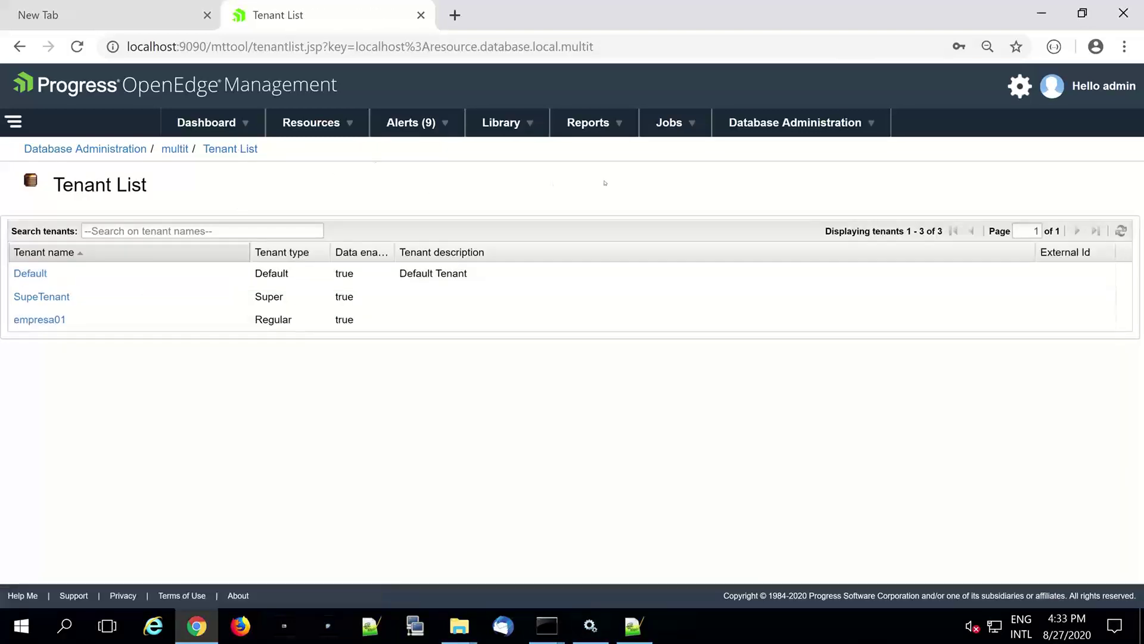
click(309, 124)
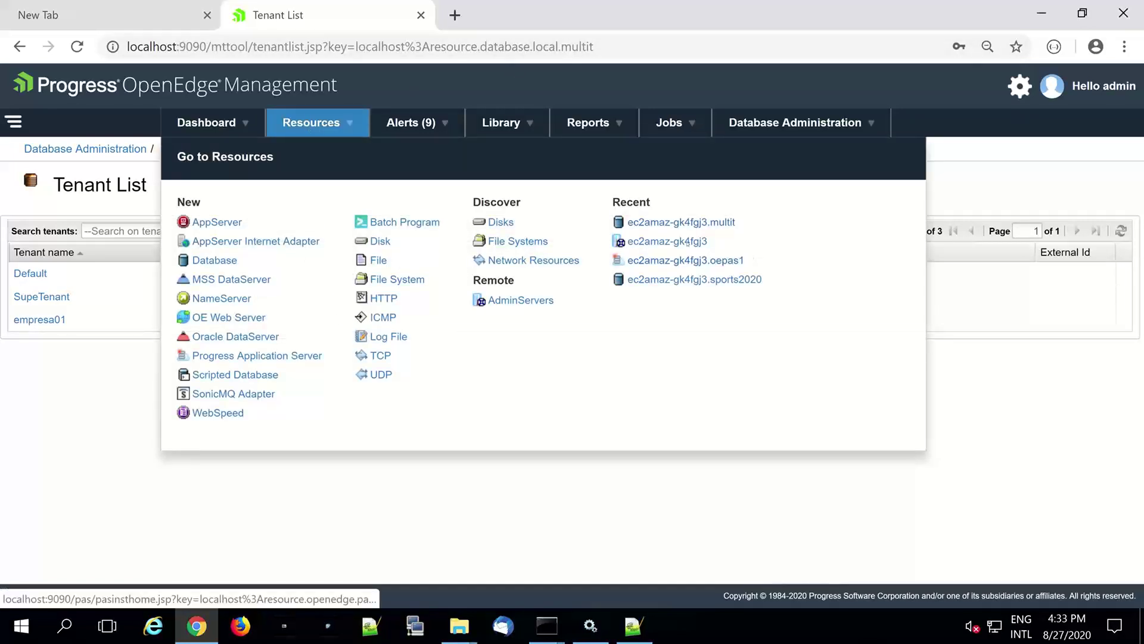
- Open the multit database page from Recent and stop the database, confirming with Yes
click(733, 222)
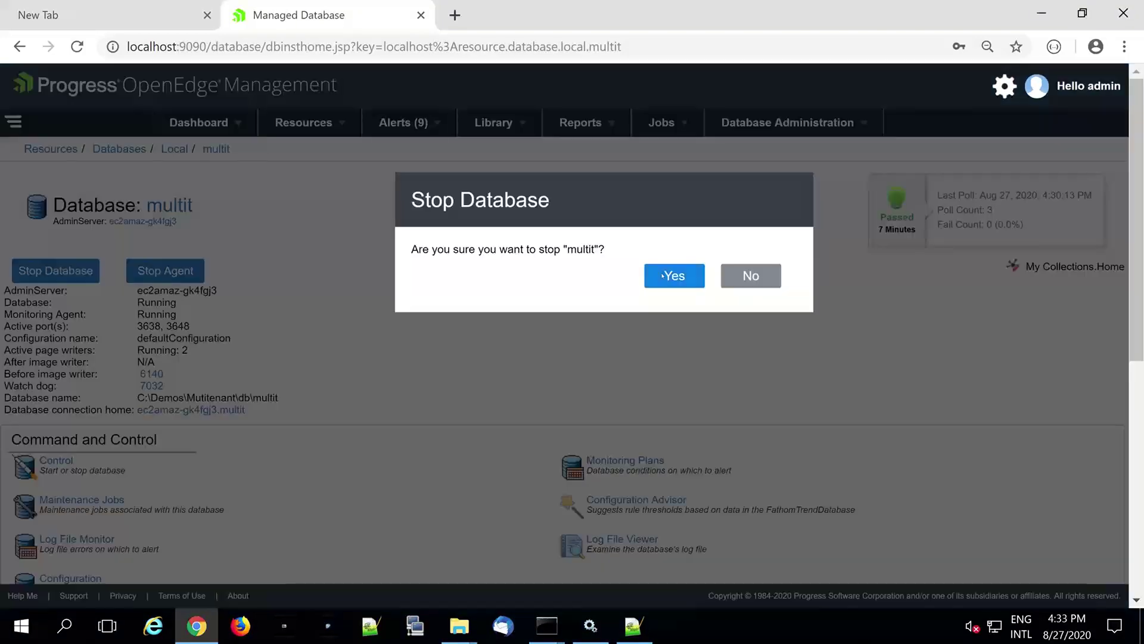
click(663, 276)
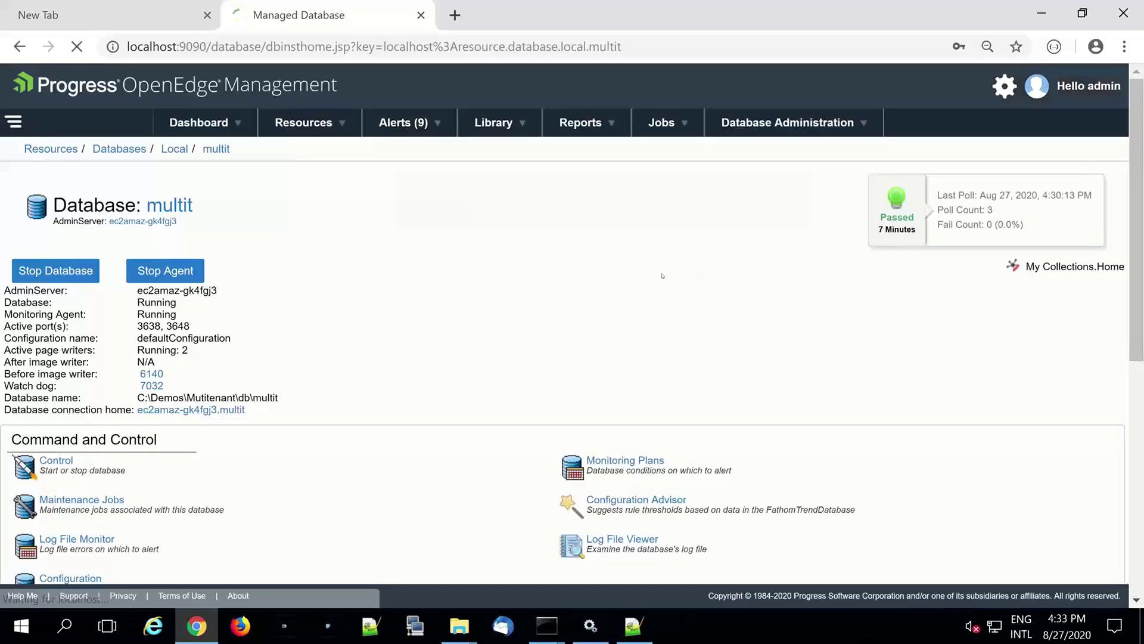
- In the Proenv console, list the backup files with dir bck
mouse_move(546, 626)
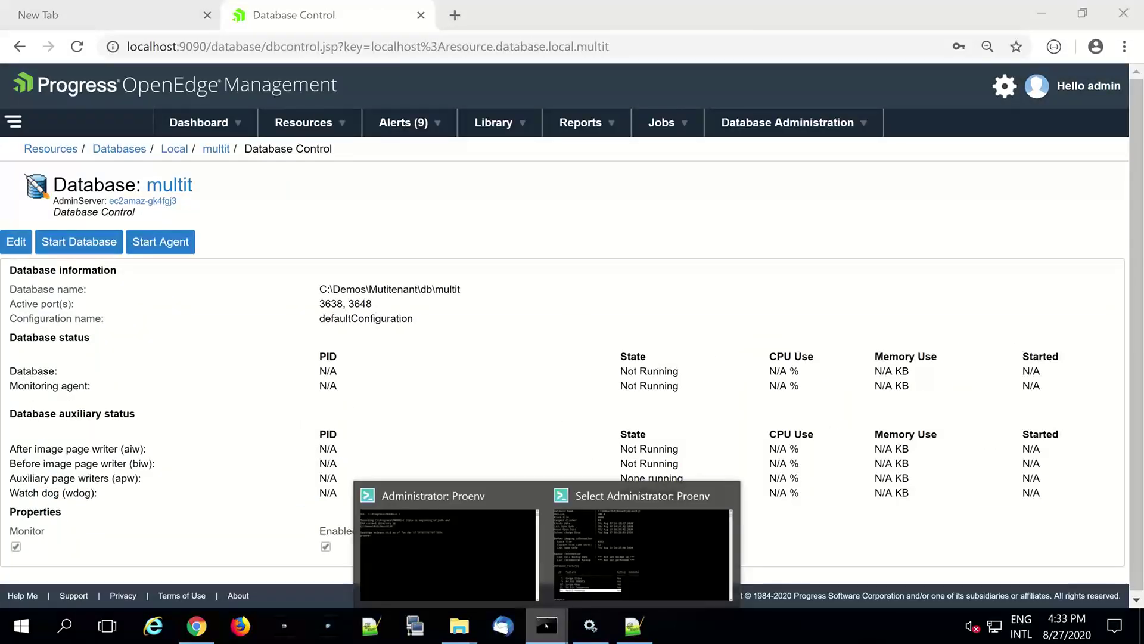
click(709, 549)
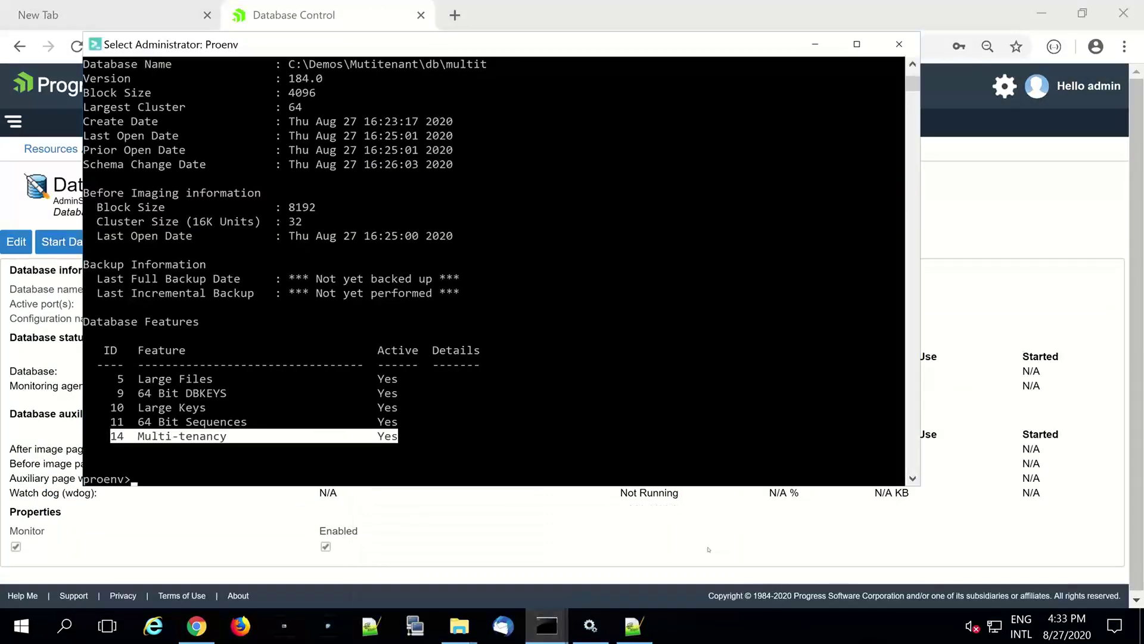
text(dir bck)
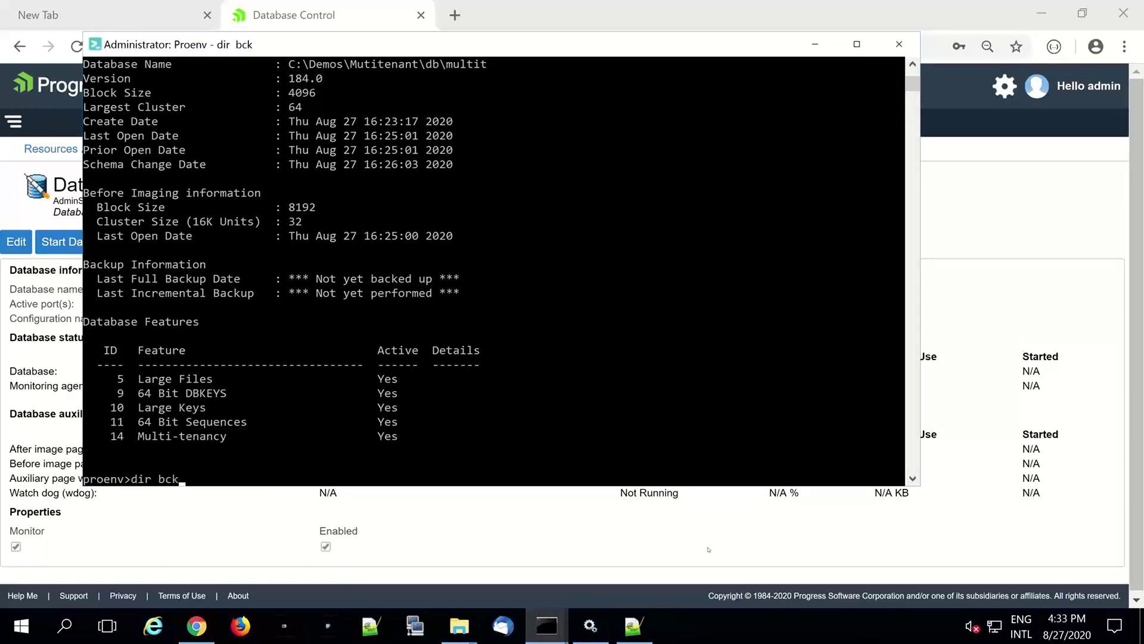
key(Return)
- Restore multit from bck\multit_02.bck with prorest, answering y to overwrite the existing database
text(pro)
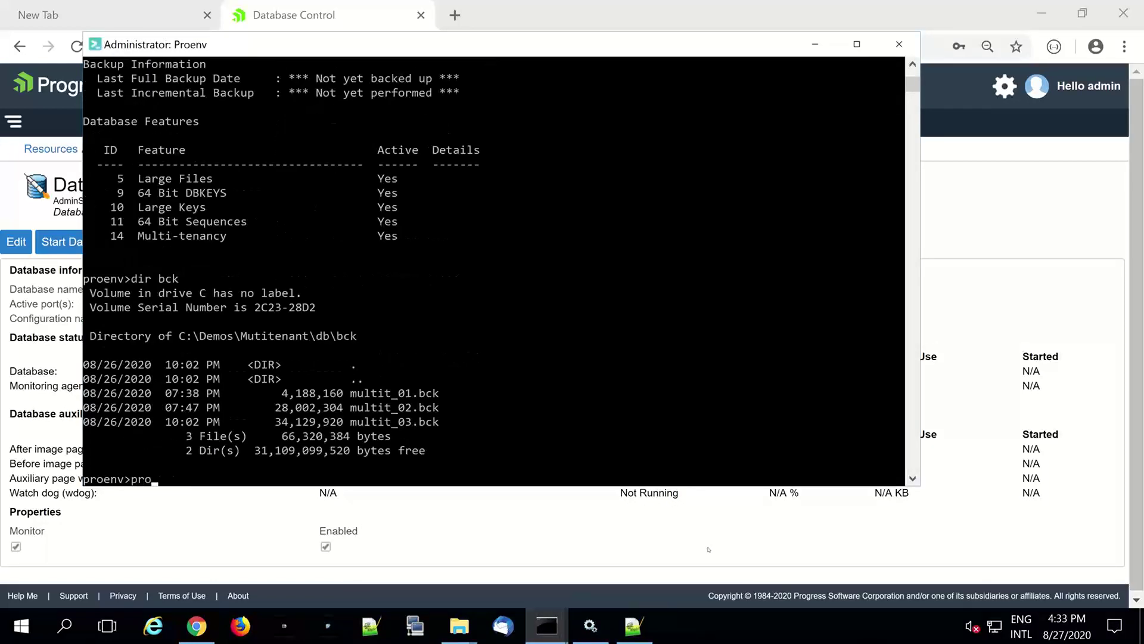
text(rest)
text(multit bck\mu)
key(Tab)
key(Tab)
key(Return)
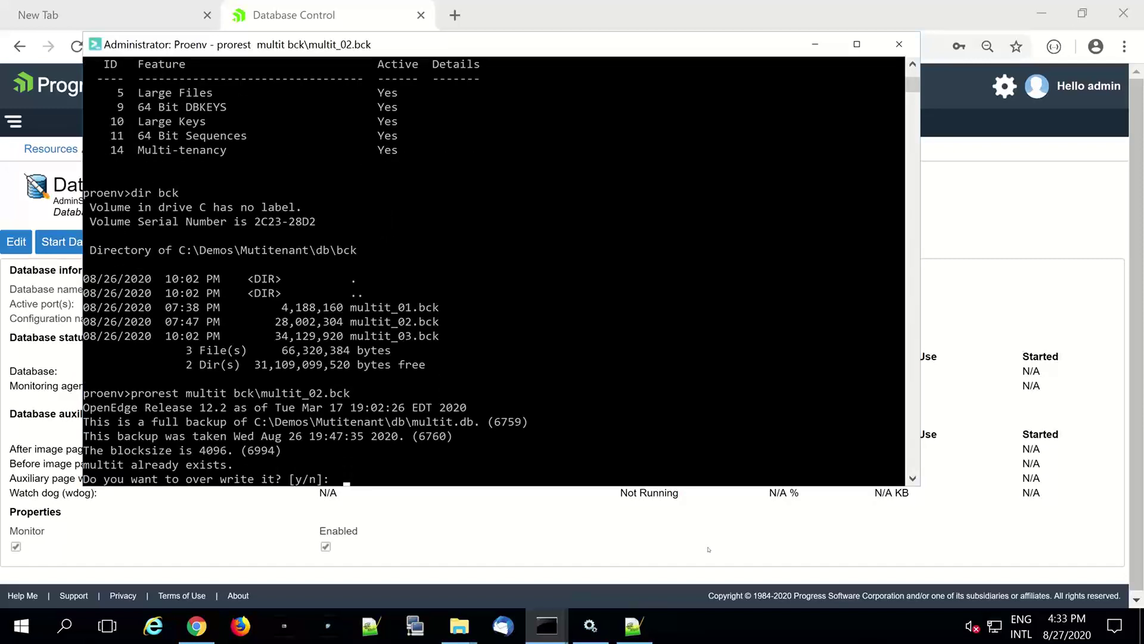
text(y)
key(Return)
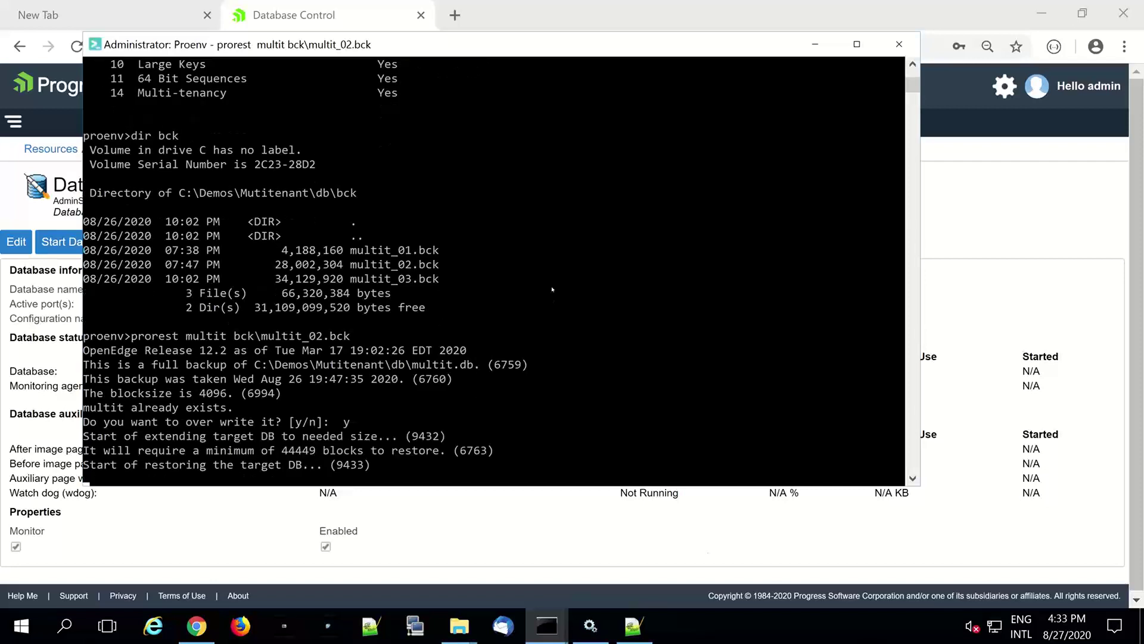
click(533, 7)
- Start the multit database, then open ec2amaz-gk4fgj3.multit from Database Administration > Recent
click(106, 243)
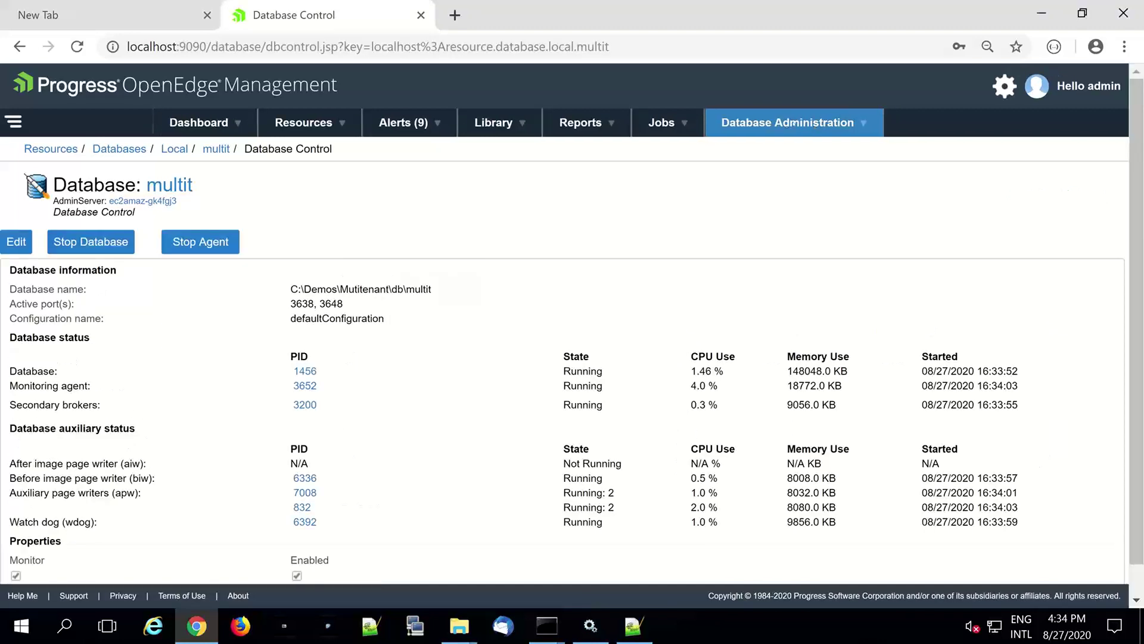
click(795, 124)
click(732, 224)
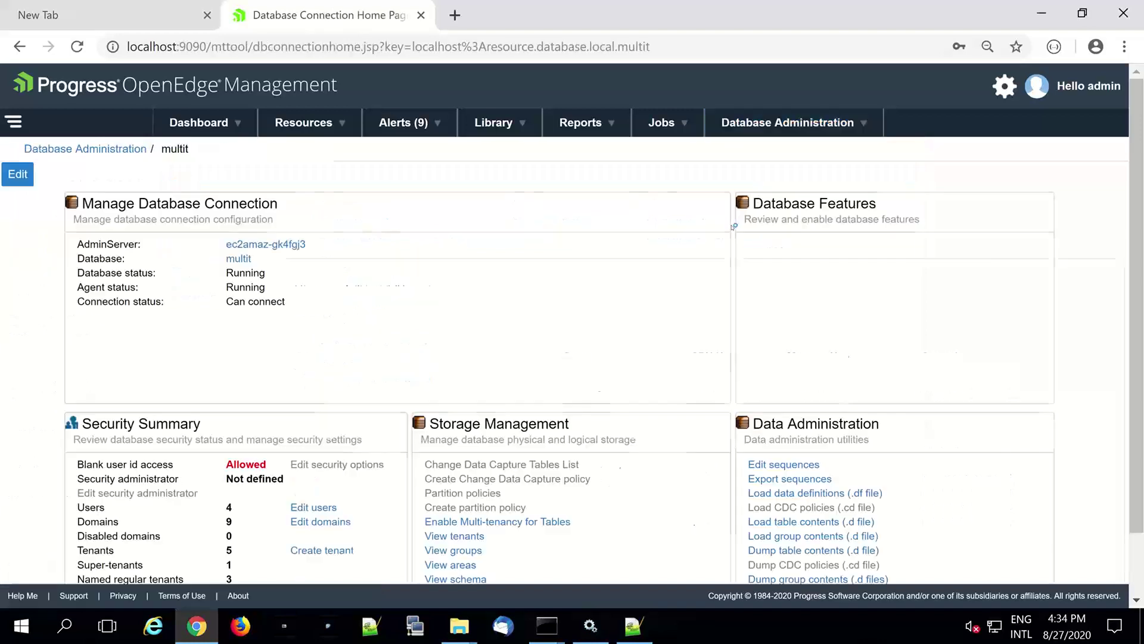
- Open tenant empresa01 for editing and show its Domains tab listing empresa01 on _oeusertable
click(475, 537)
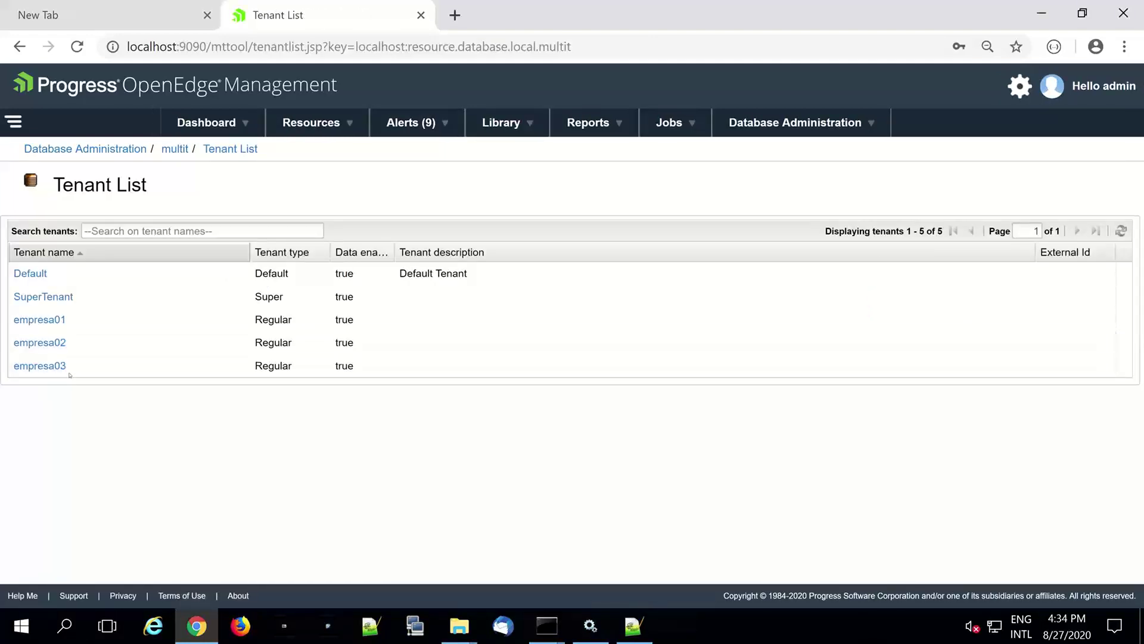
click(39, 319)
click(56, 218)
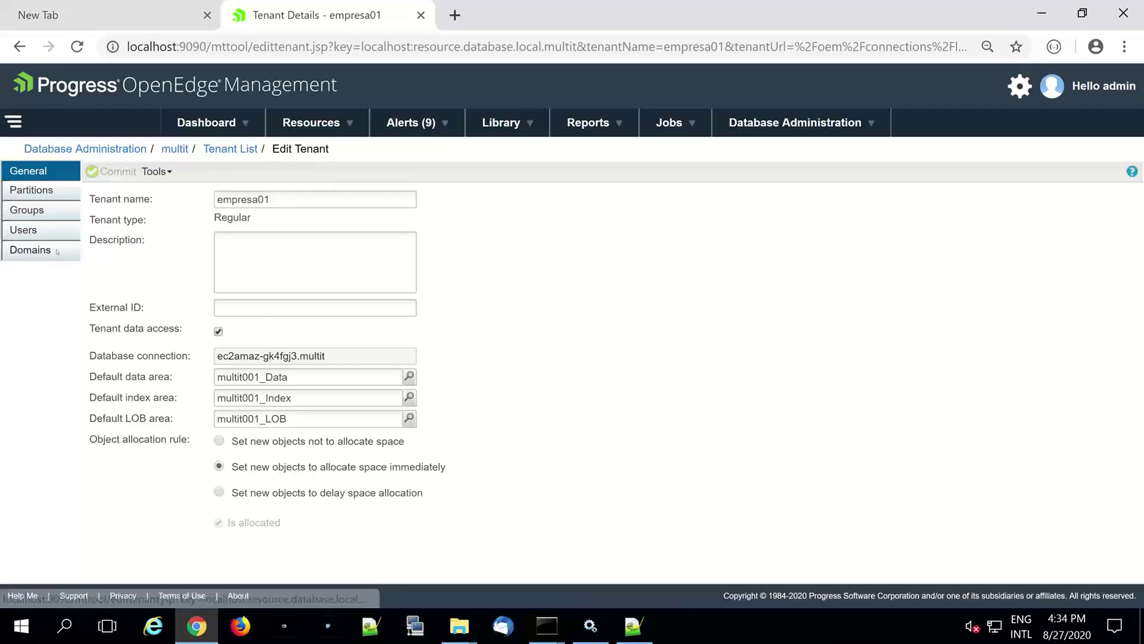
click(31, 249)
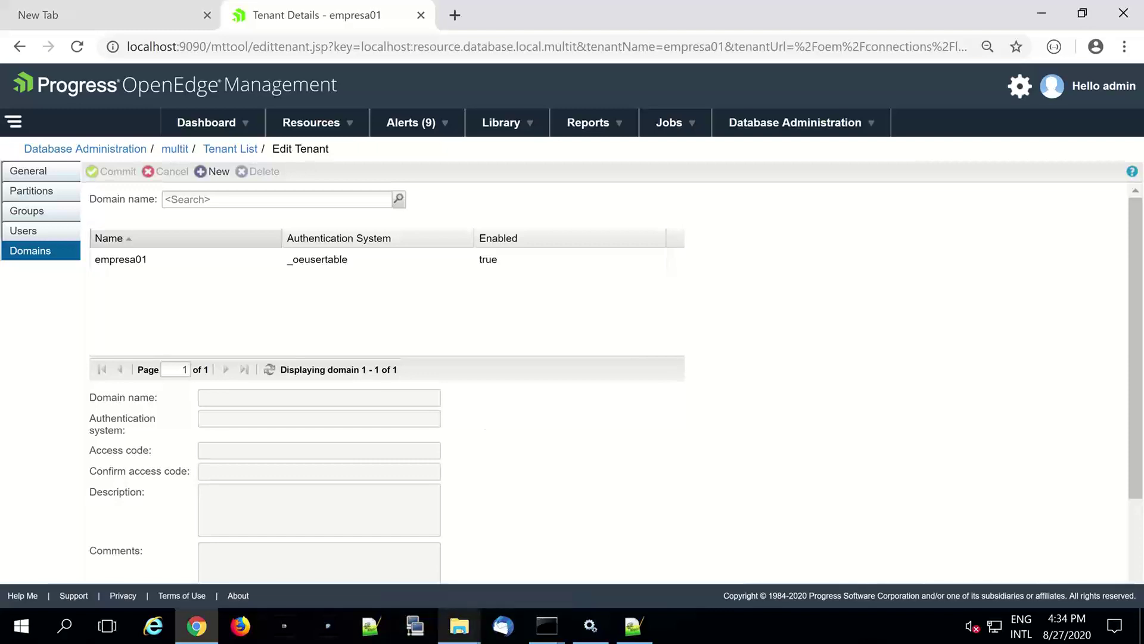
click(459, 626)
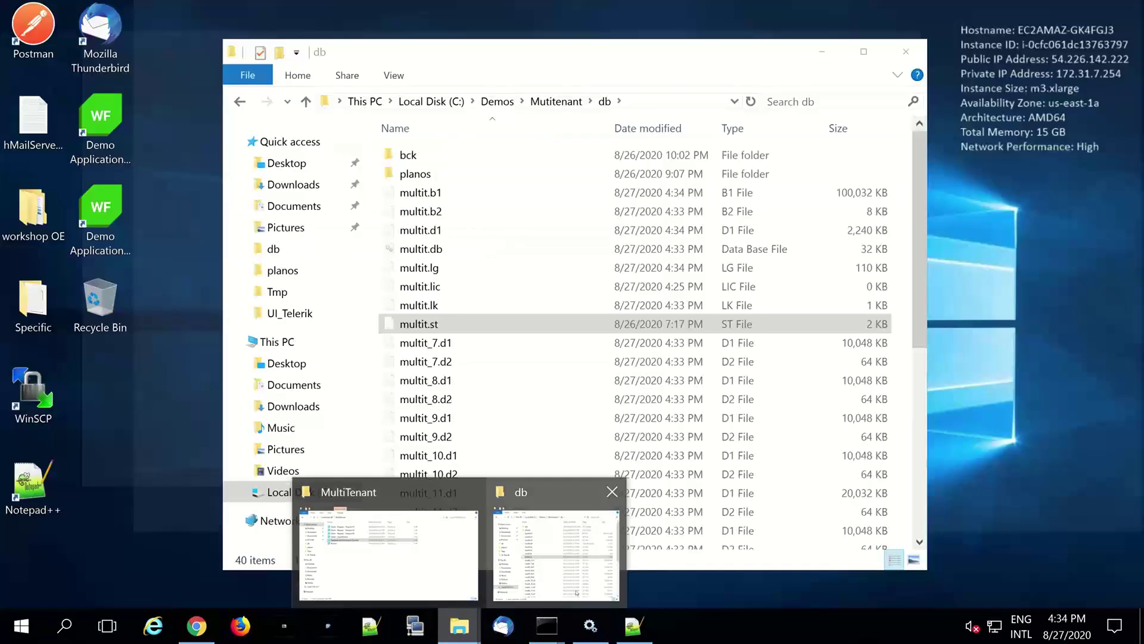
- Open the planos dump folder and look over the Default and empresa01–03 tenant folders
click(577, 592)
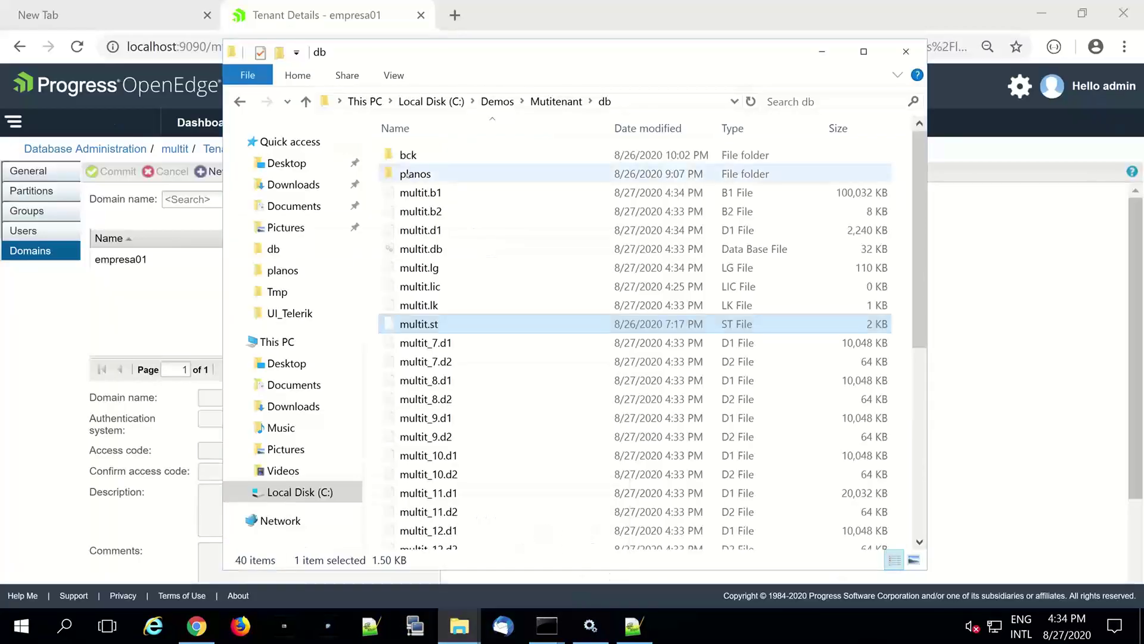
double_click(412, 173)
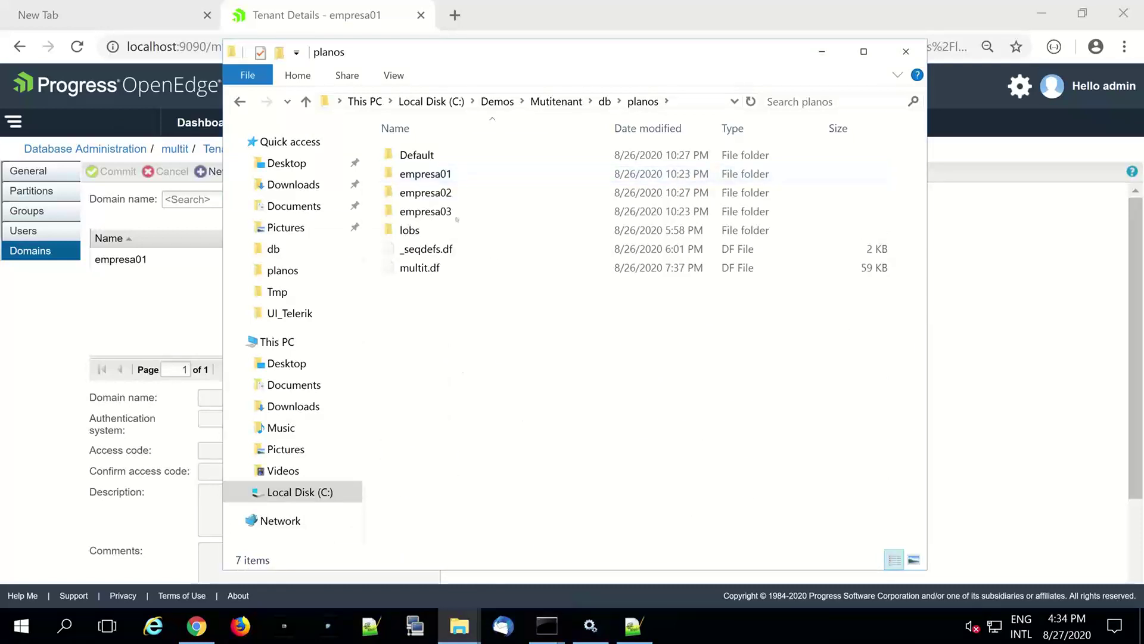
click(435, 174)
click(439, 192)
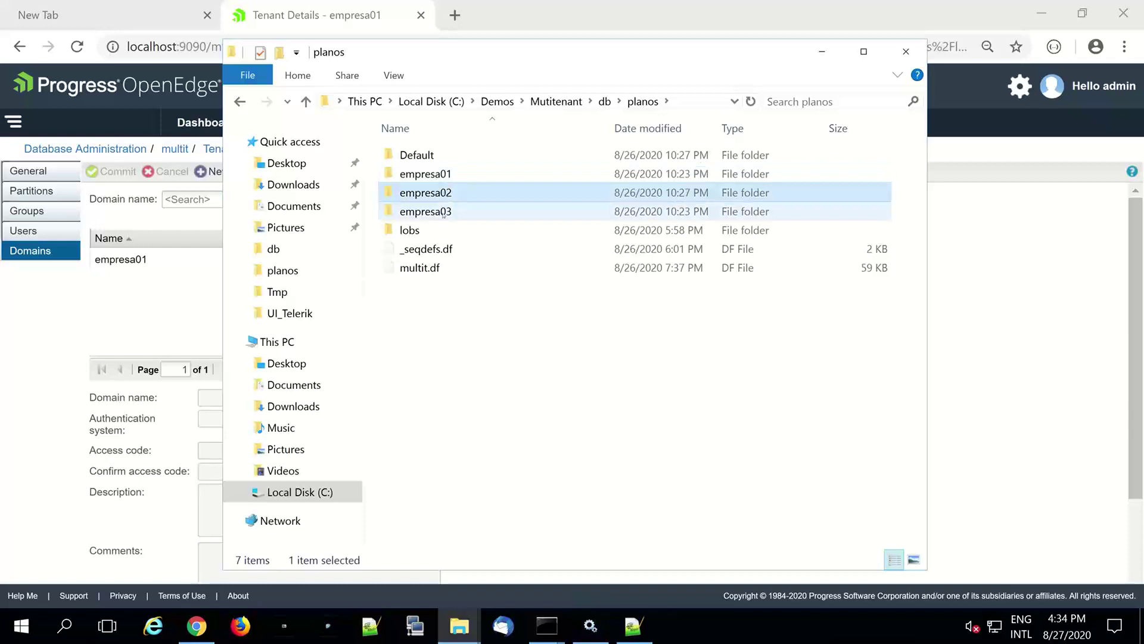
click(443, 213)
click(417, 155)
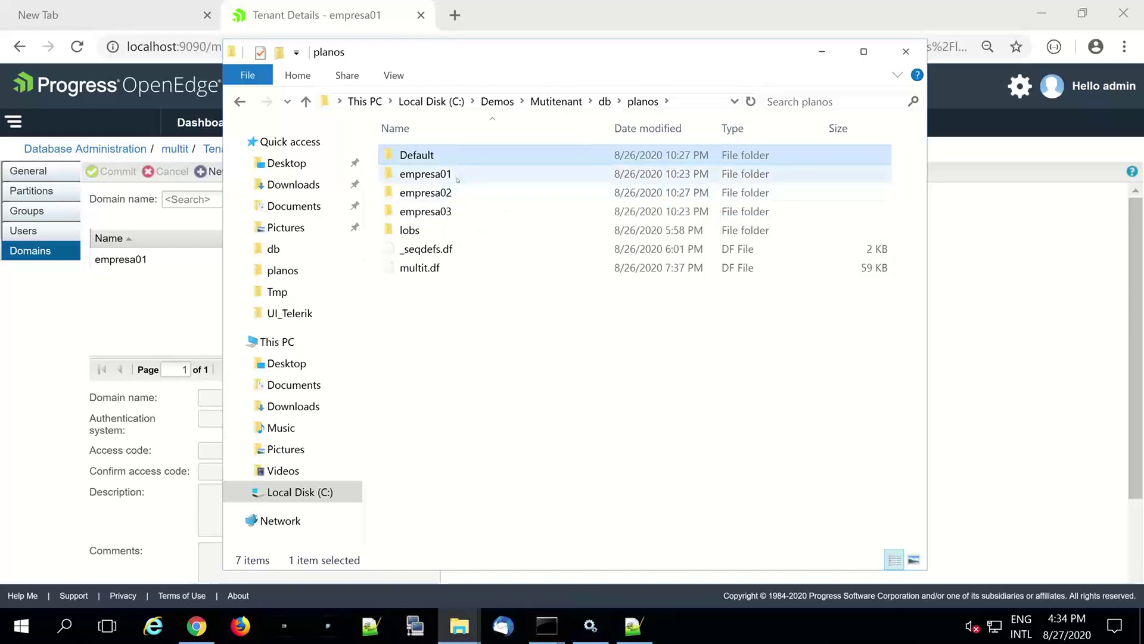
- Open the empresa01 dump folder and bring up the context menu for its customer.d
mouse_move(458, 180)
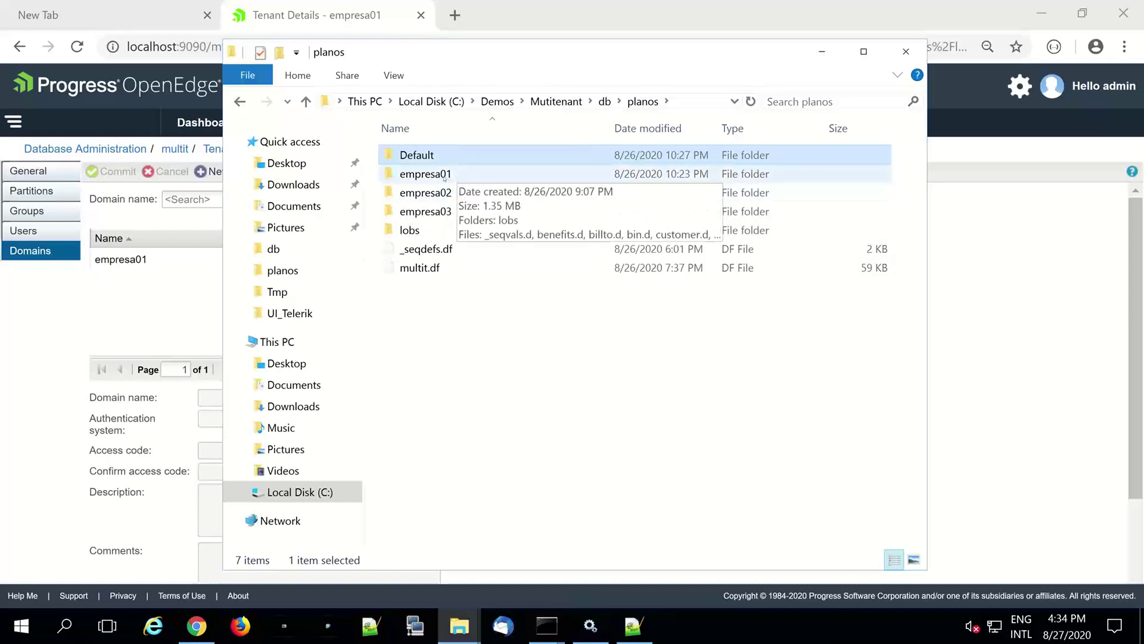
double_click(444, 174)
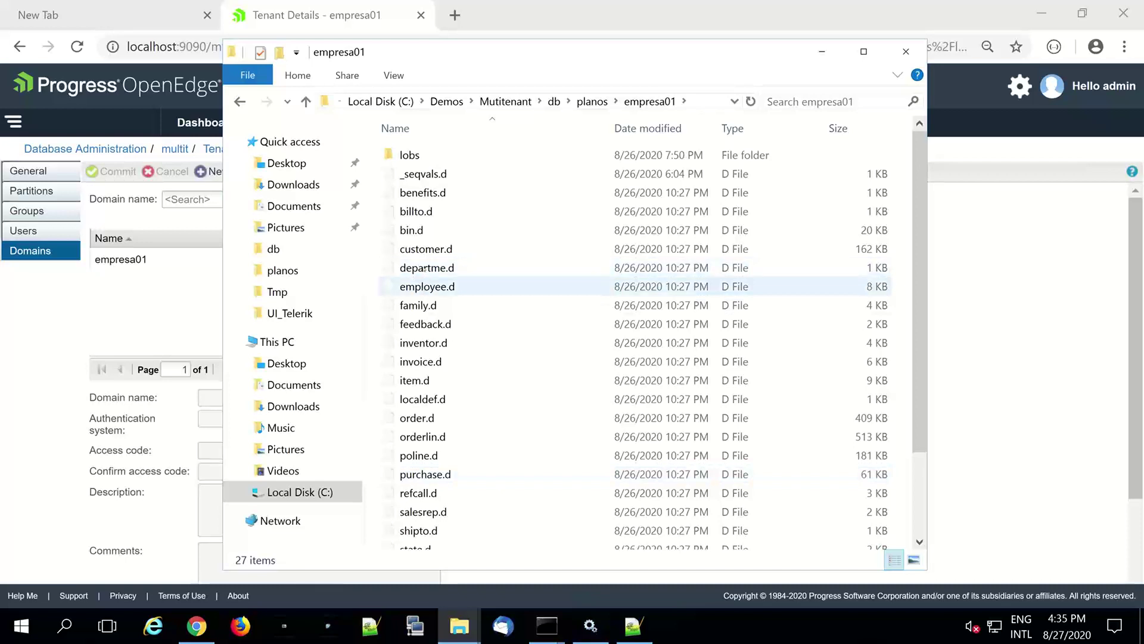
click(425, 248)
right_click(425, 248)
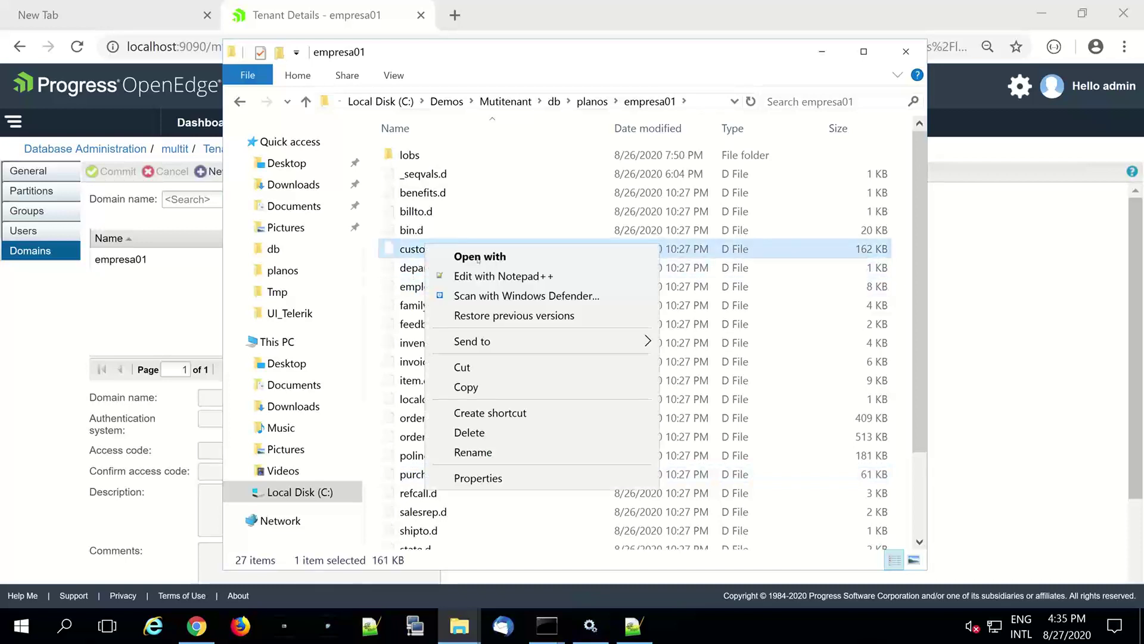
- Check empresa01's customer.d in Notepad++: its trailer shows 1117 records; close it
click(568, 277)
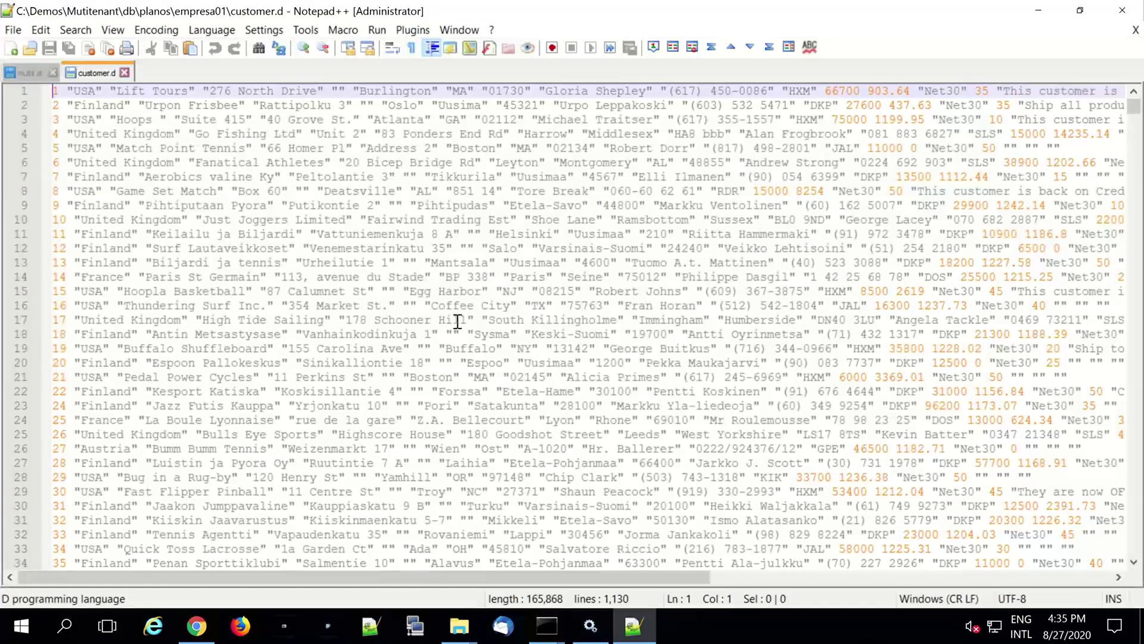
key(ctrl+End)
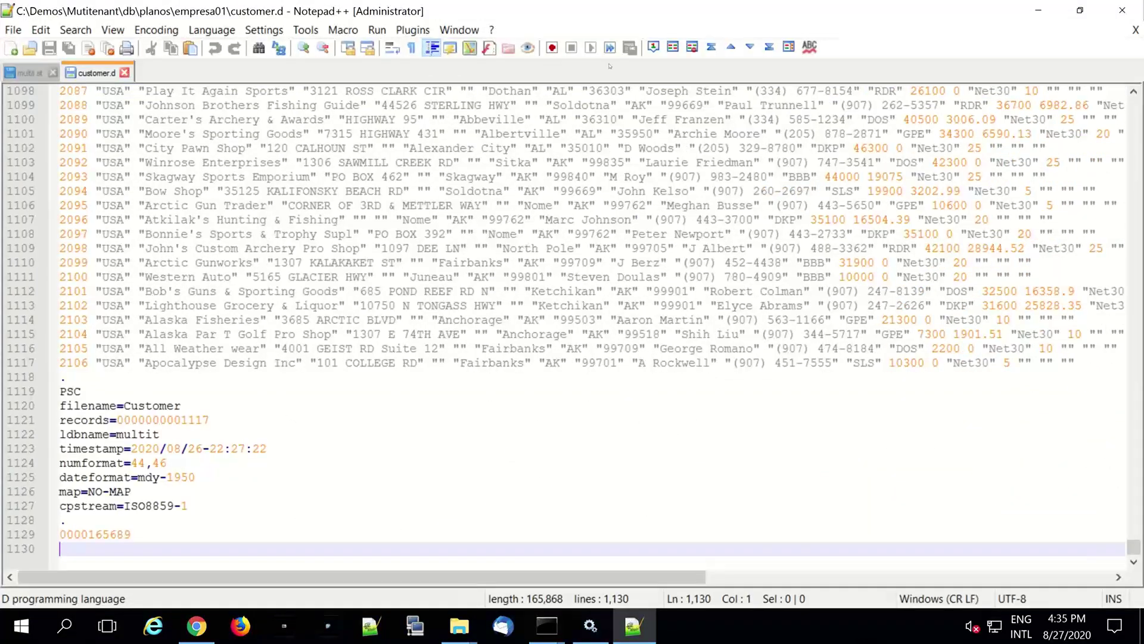
key(ctrl+w)
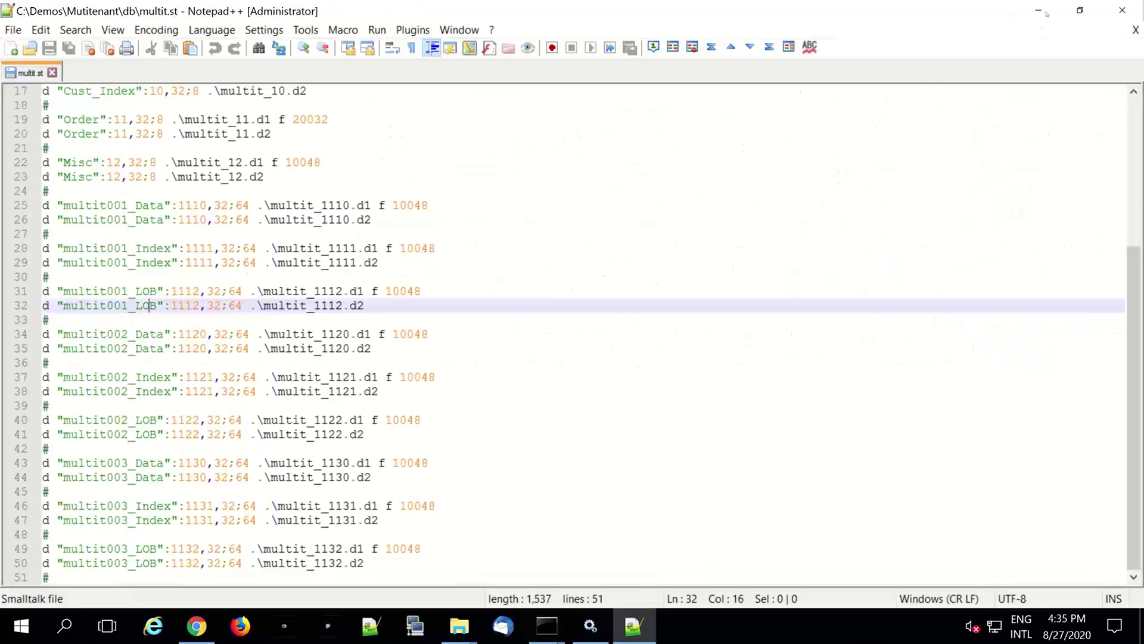
click(1038, 11)
- Open empresa02's customer.d in Notepad++, find it holds no records, and close it
click(593, 102)
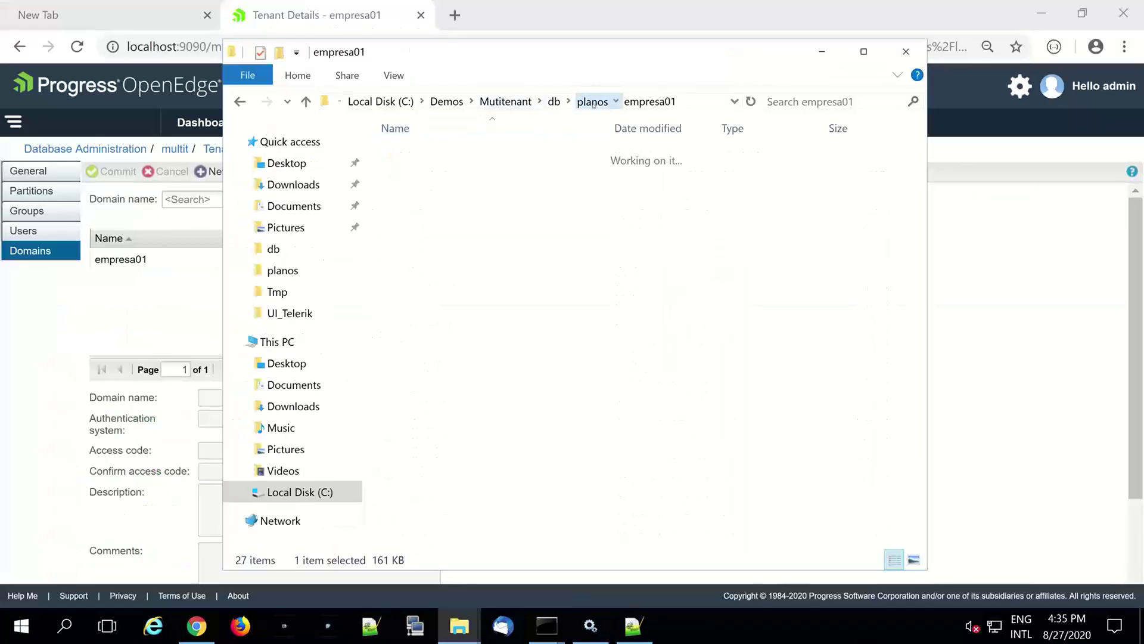
double_click(453, 190)
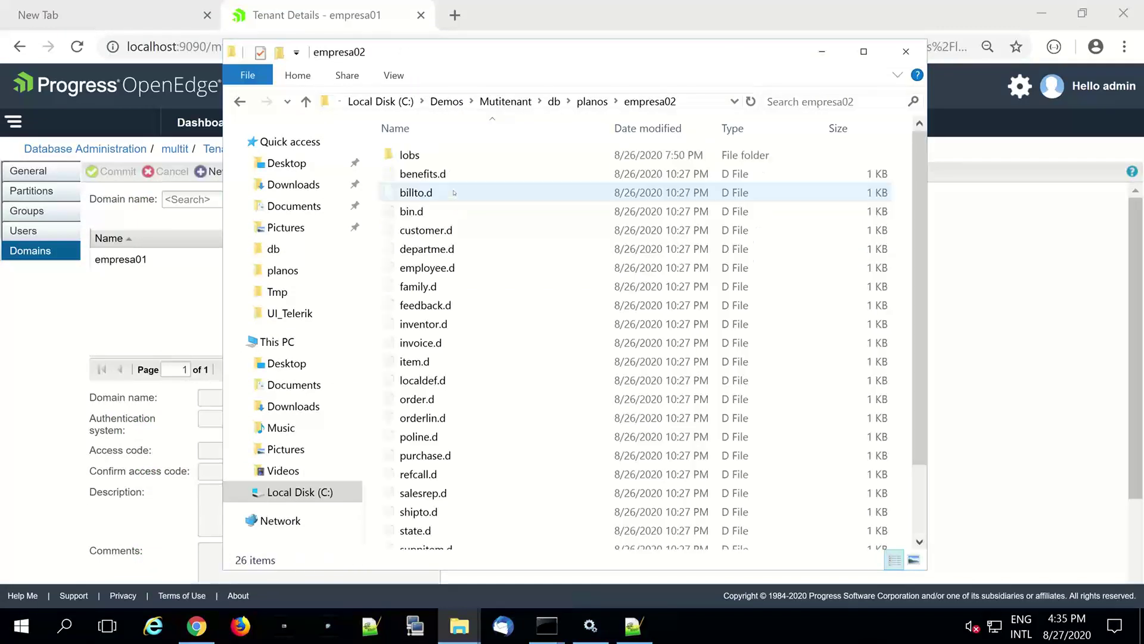
right_click(451, 233)
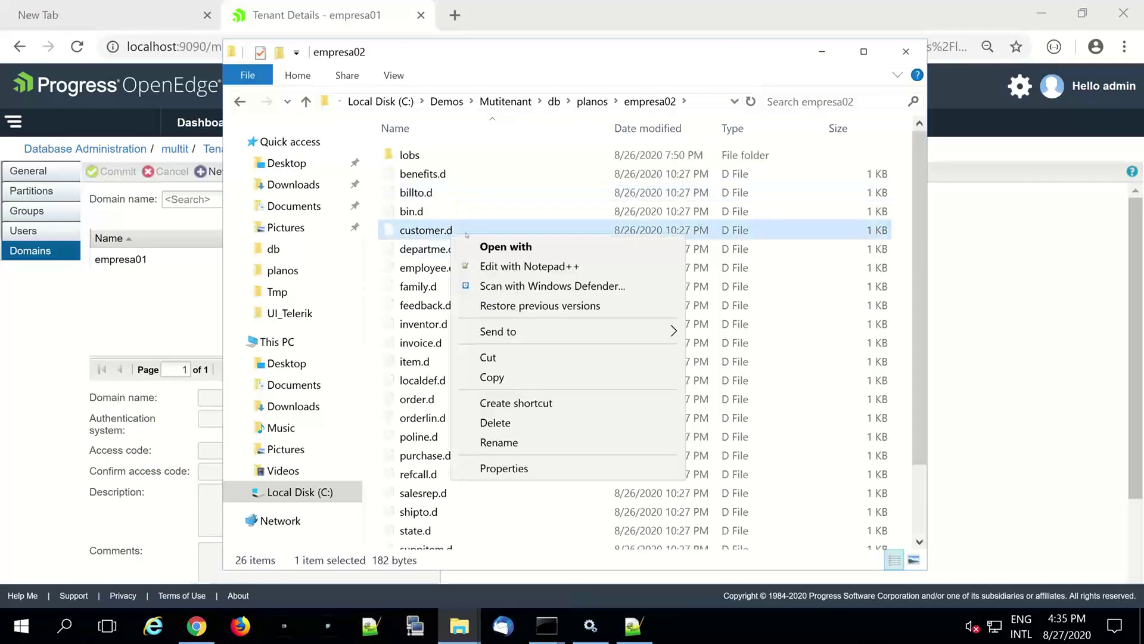
click(582, 267)
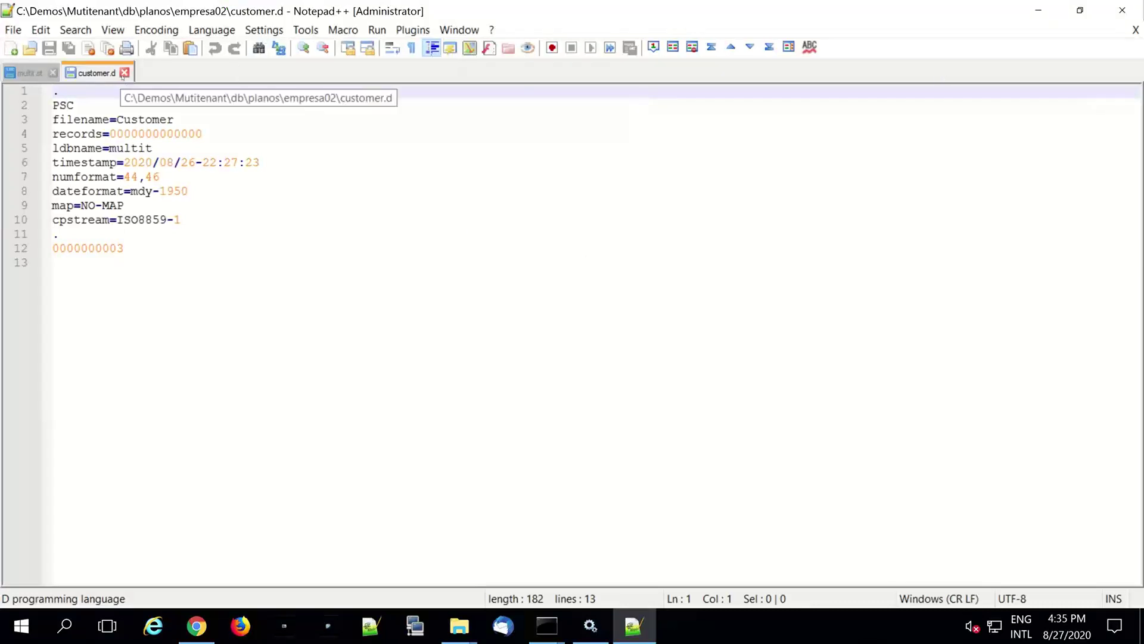
click(124, 73)
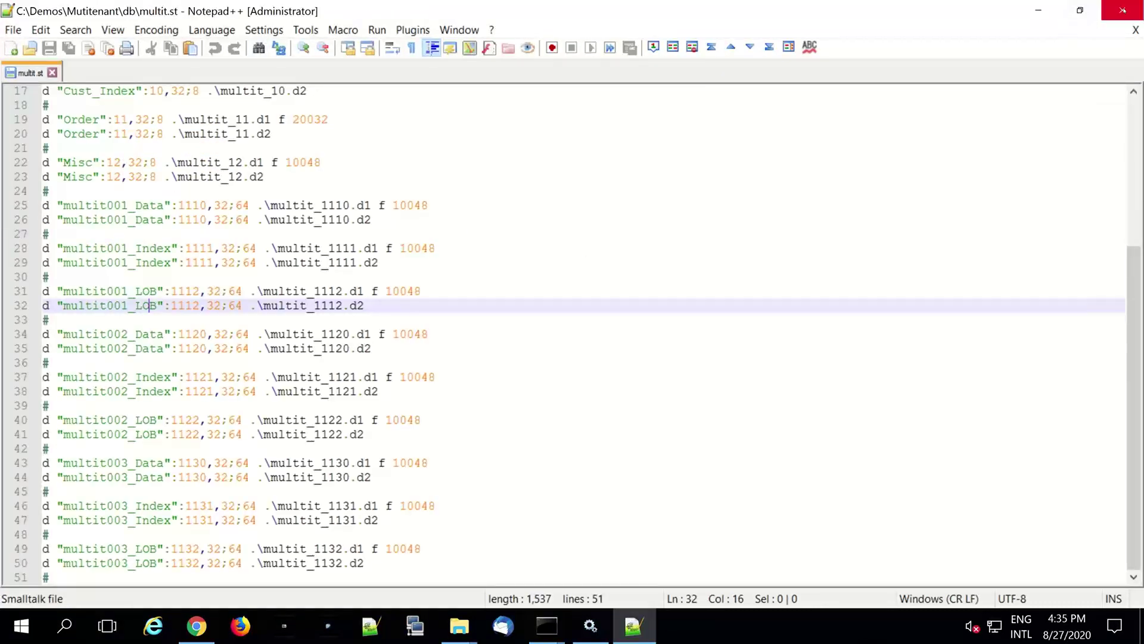
click(1122, 10)
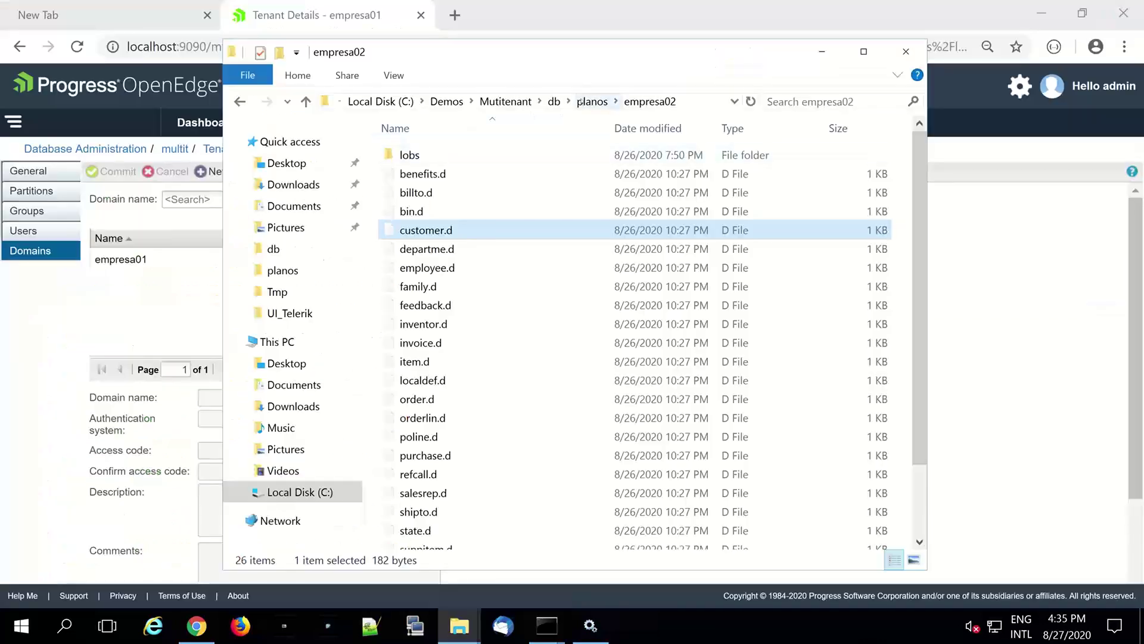
- Check empresa03's customer.d in Notepad++, showing 1117 records, close it and minimize Notepad++
click(593, 101)
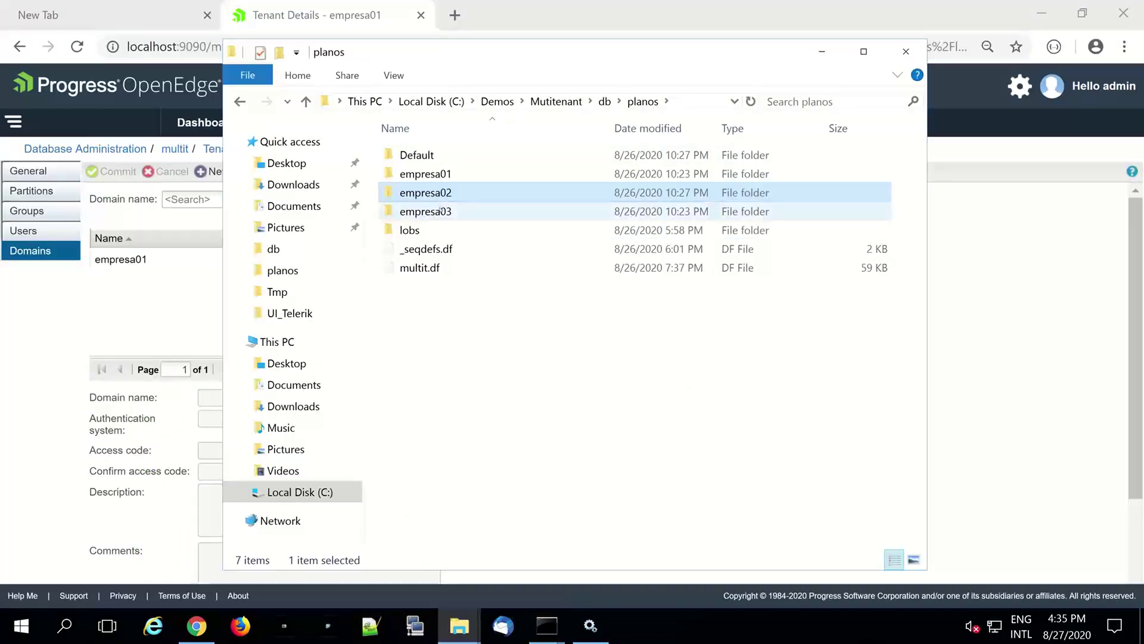
double_click(439, 206)
click(444, 255)
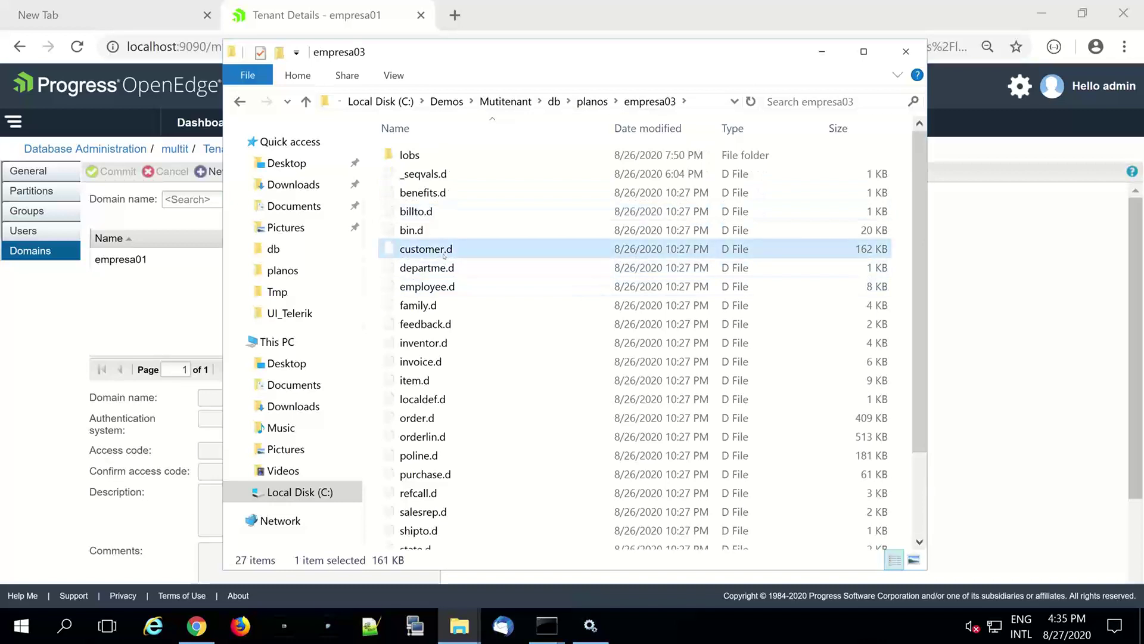
right_click(444, 255)
click(527, 288)
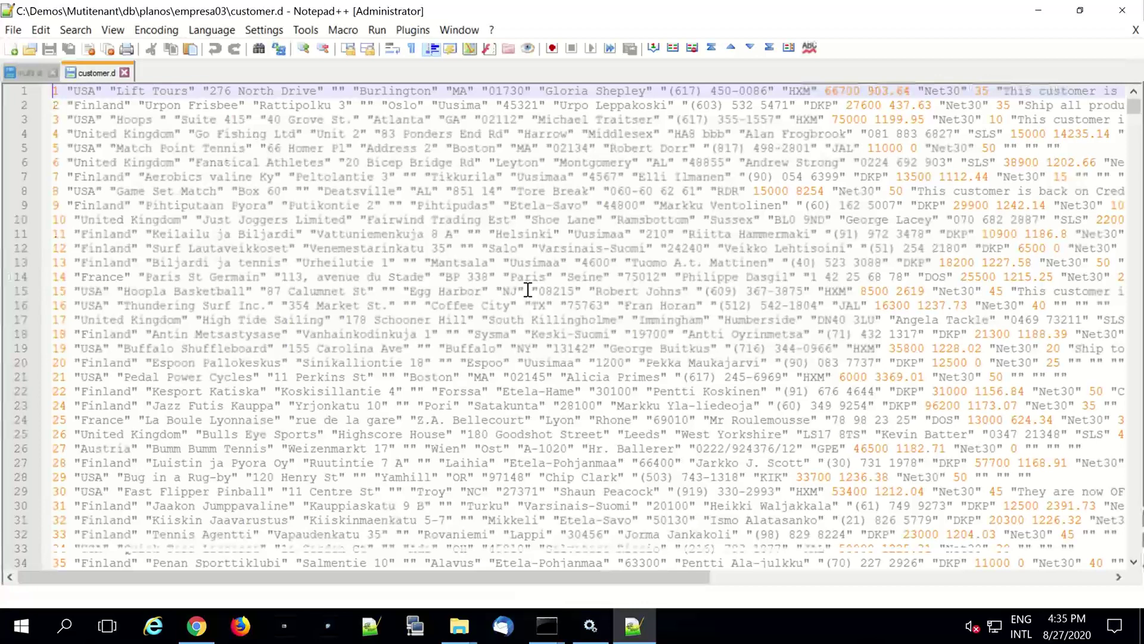
key(ctrl+End)
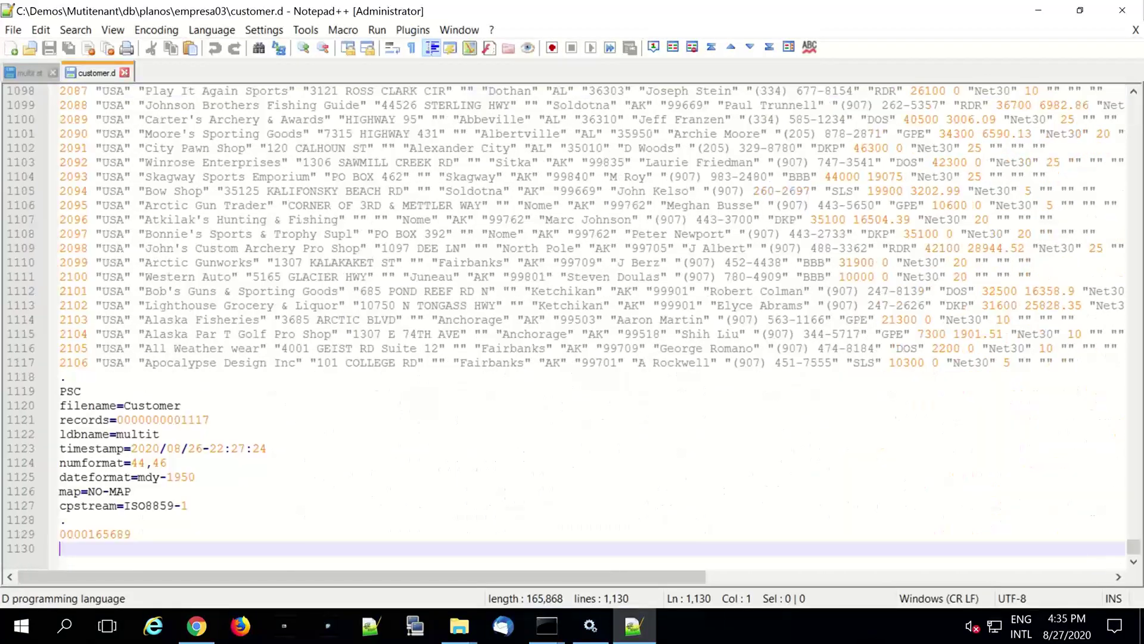
click(124, 72)
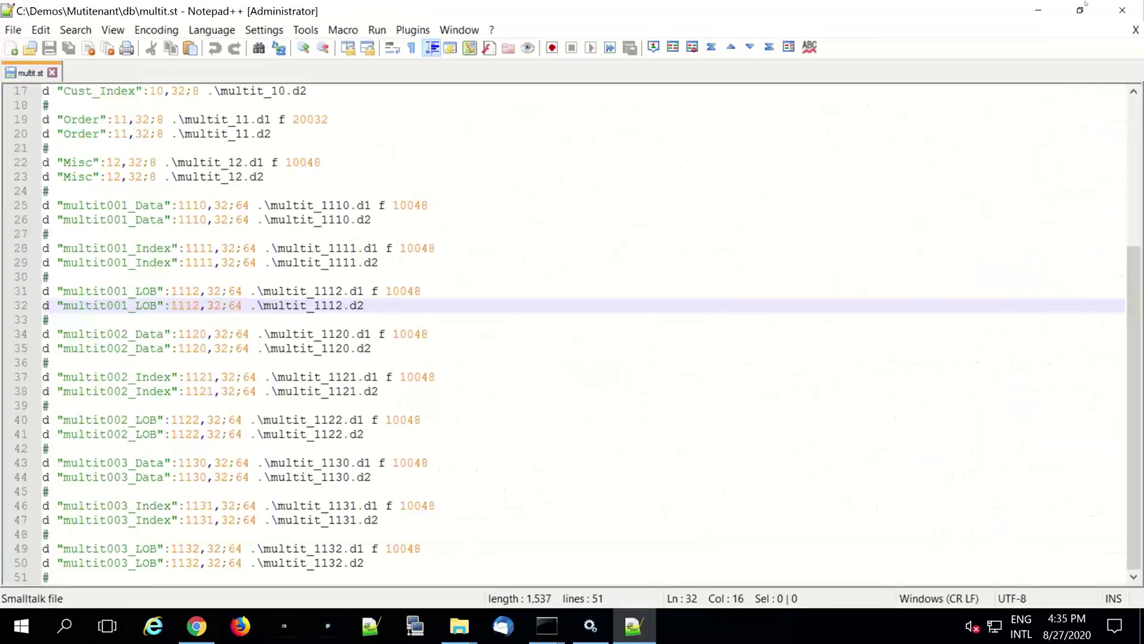
click(1040, 14)
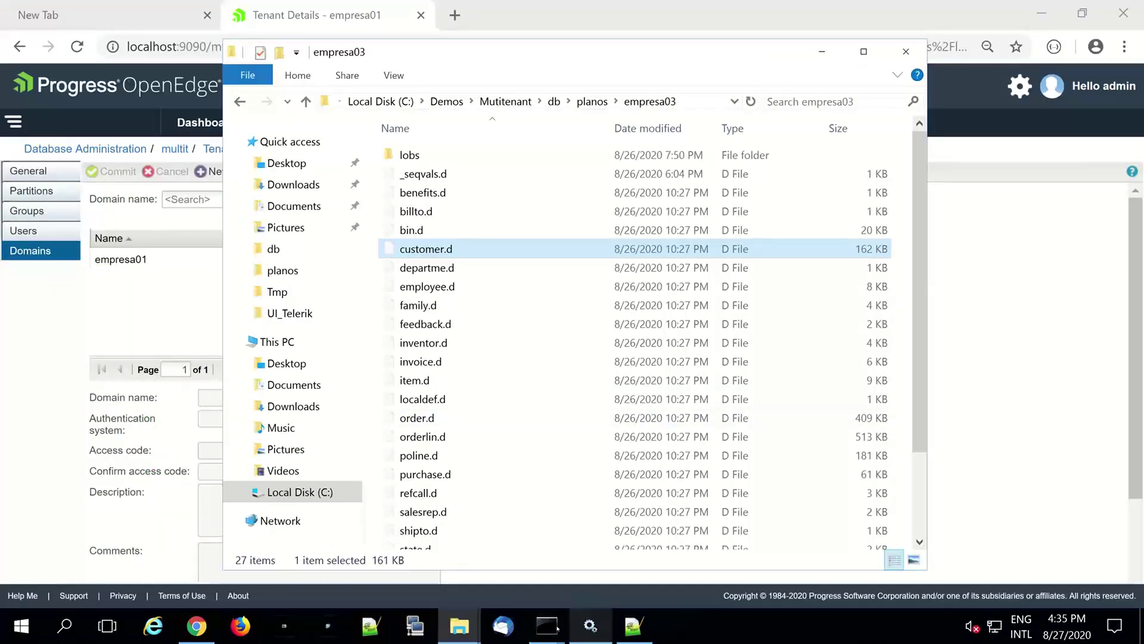
- In the second Proenv terminal, run prowin multit to start a client session
mouse_move(557, 627)
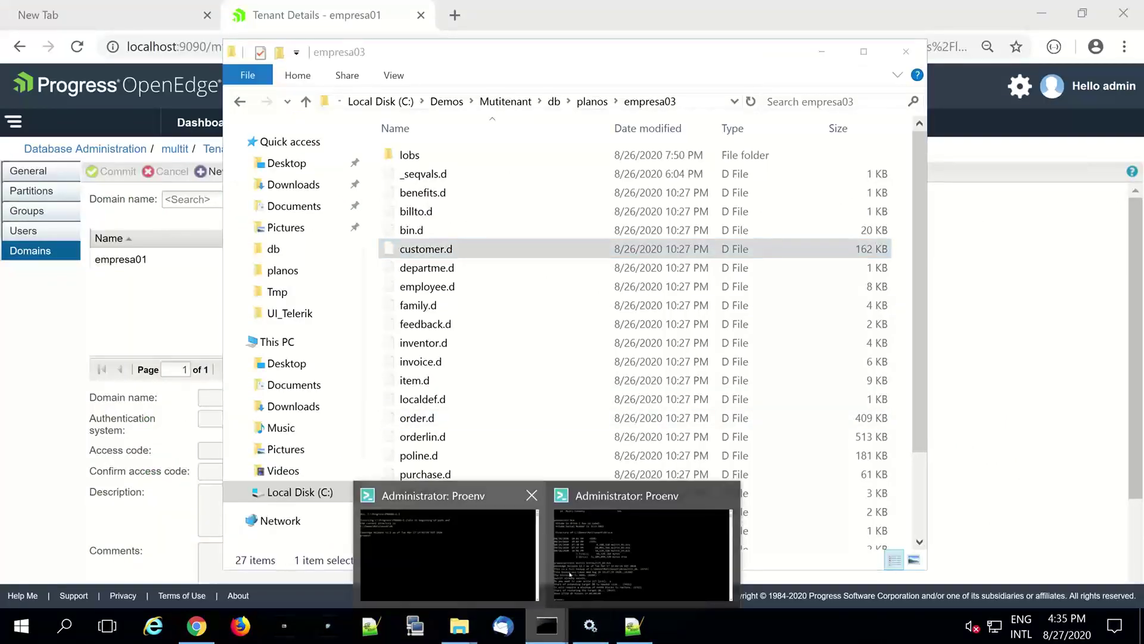
click(682, 567)
text(pwo)
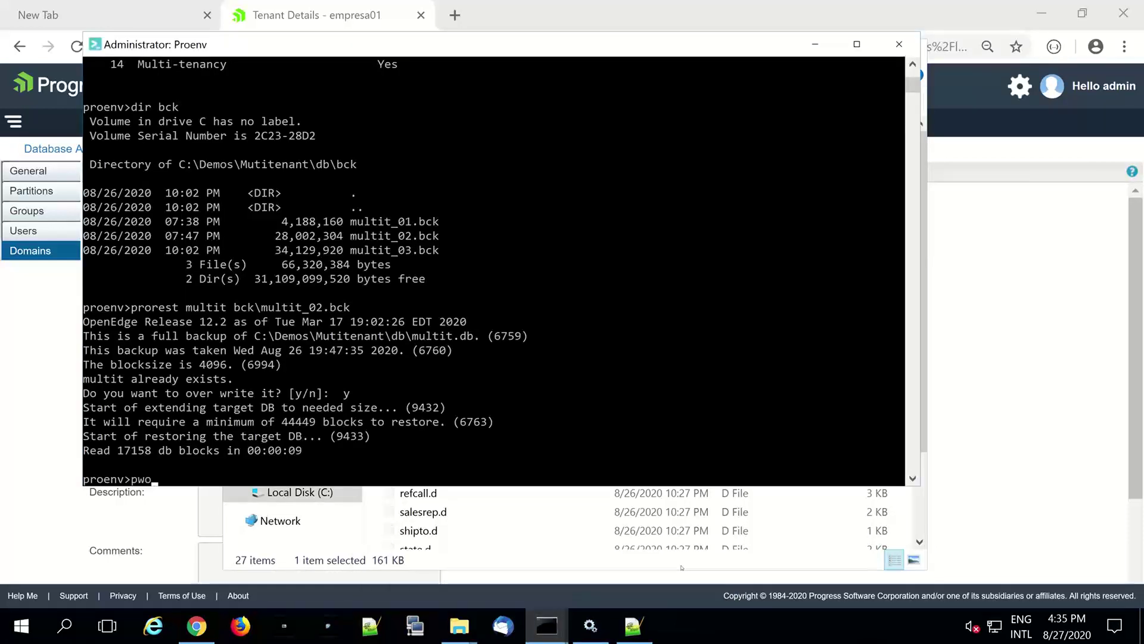
key(BackSpace)
key(BackSpace)
key(BackSpace)
text(prowin multit.b1)
key(BackSpace)
key(BackSpace)
key(BackSpace)
key(Return)
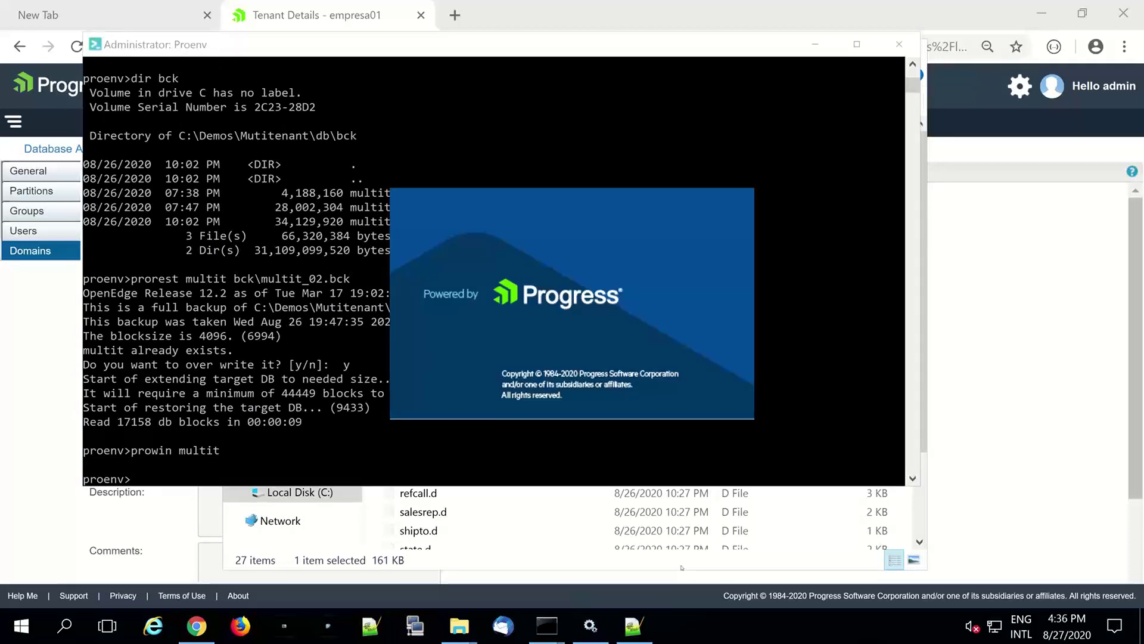
- Log in as user01 with its password in domain empresa03
text(u)
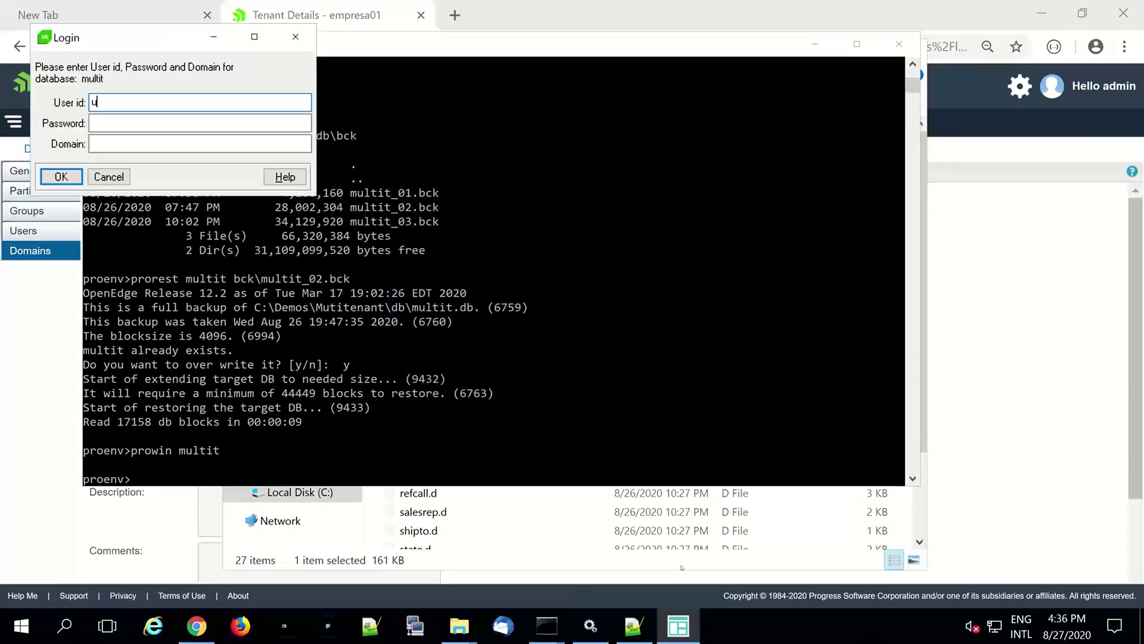
text(ser01)
click(278, 124)
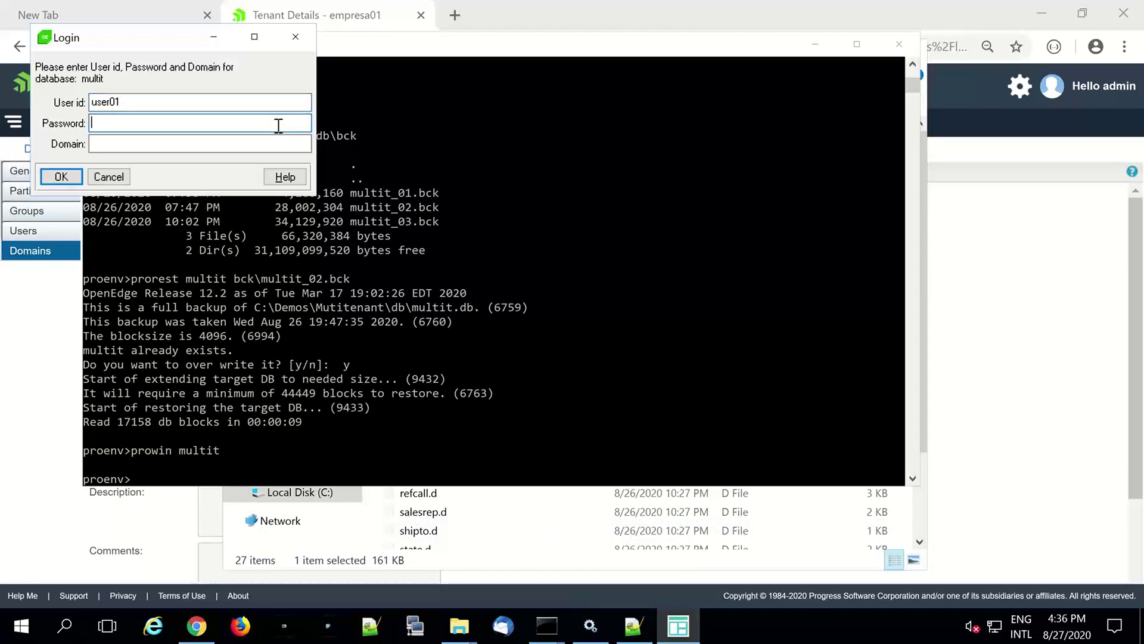
text(***)
click(213, 148)
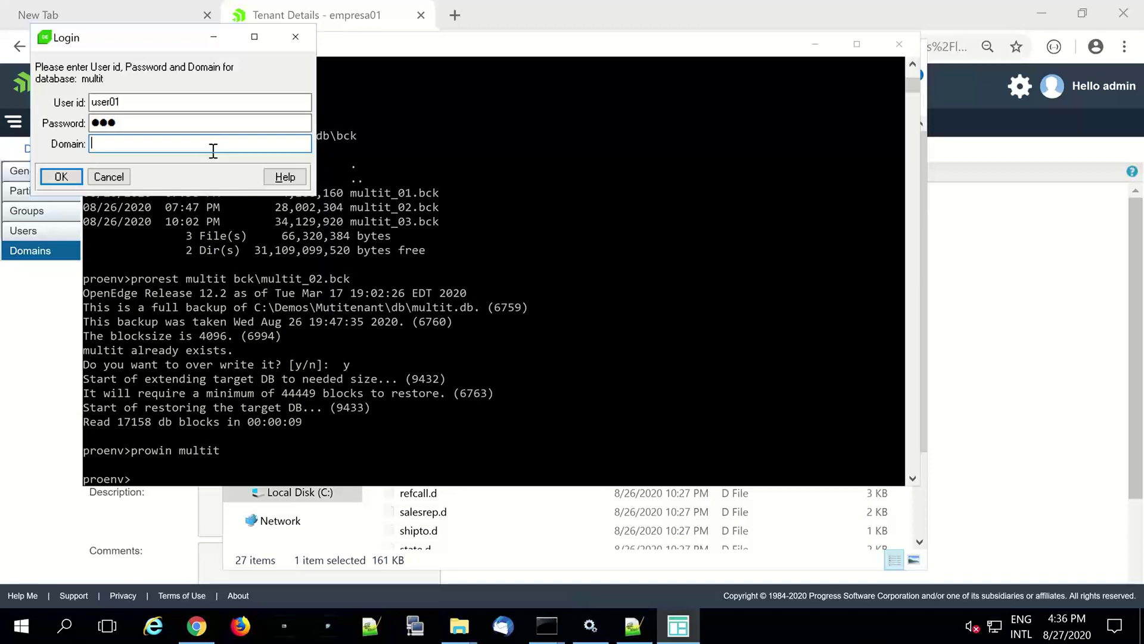
text(empresa03)
click(60, 178)
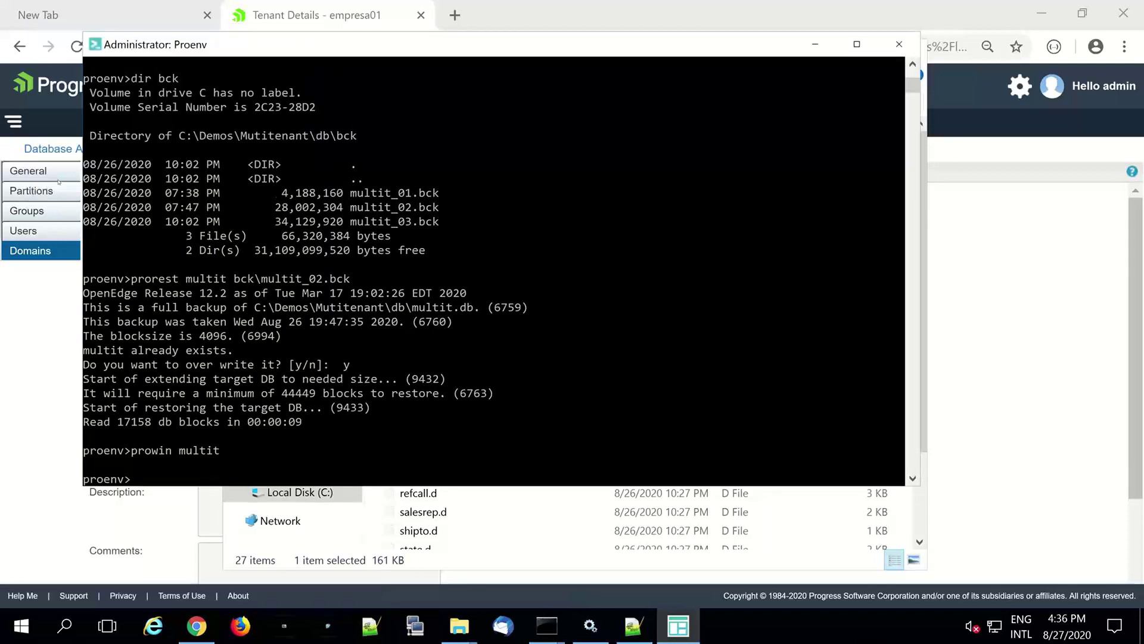
- Write FOR EACH customer: DISPLAY custnum. END. in the Procedure Editor and run it with F2
text(FOR ech)
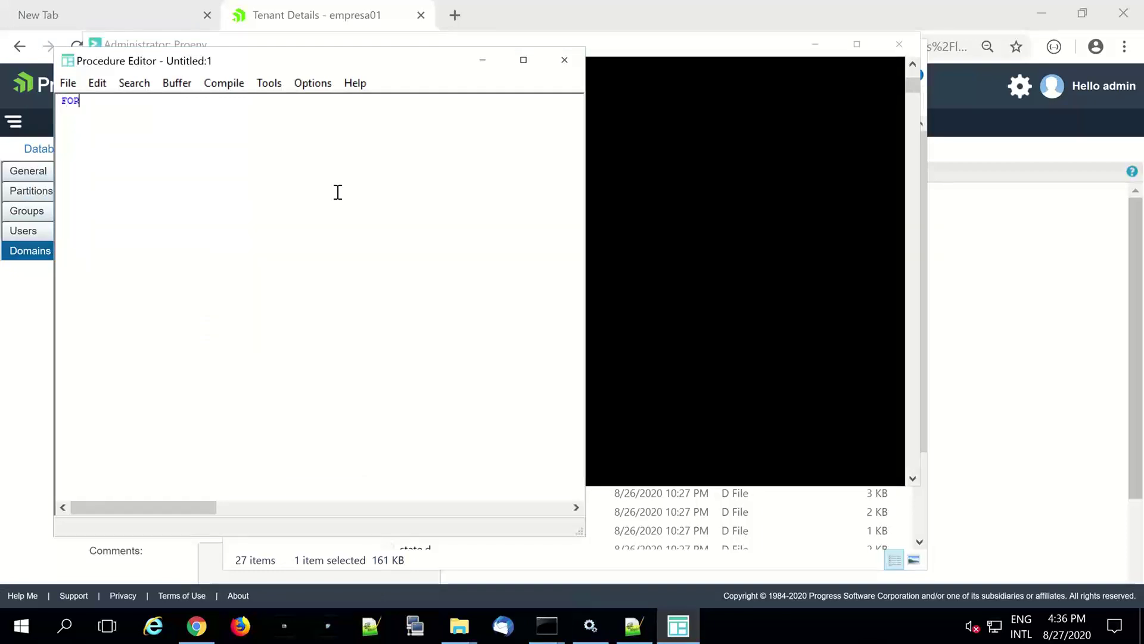
key(BackSpace)
key(BackSpace)
key(BackSpace)
key(BackSpace)
text(EACH customer)
key(End)
key(Return)
text(DISPLAY )
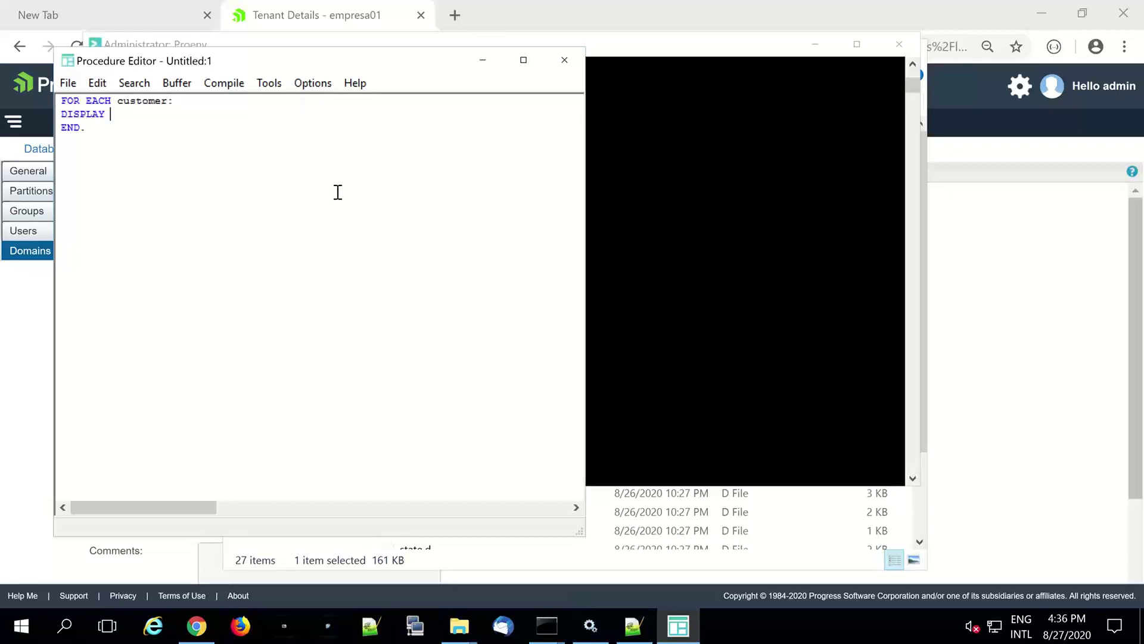
text(custnum.)
key(F2)
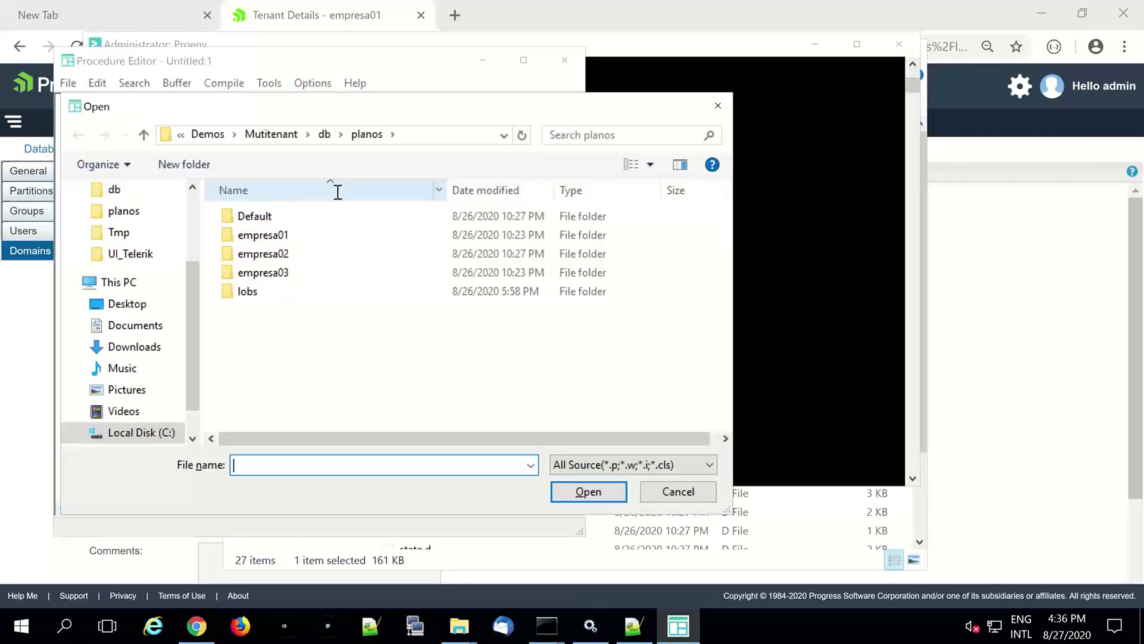
key(Escape)
key(F2)
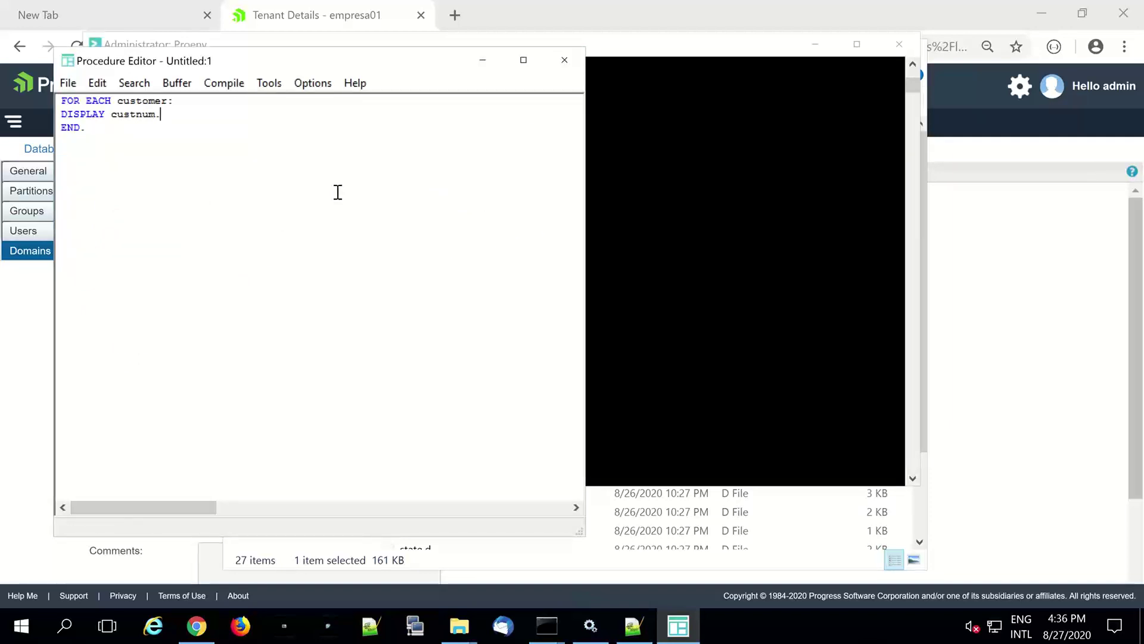
- Open Data Administration, look at Admin > Load Data table contents, then cancel and close it
click(277, 86)
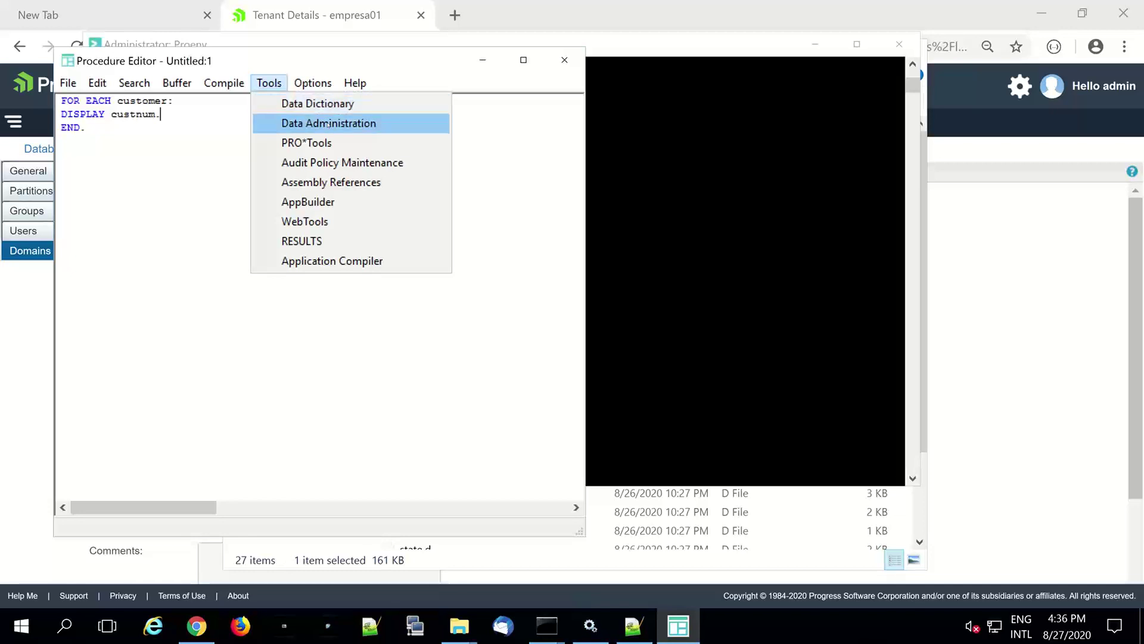
click(328, 123)
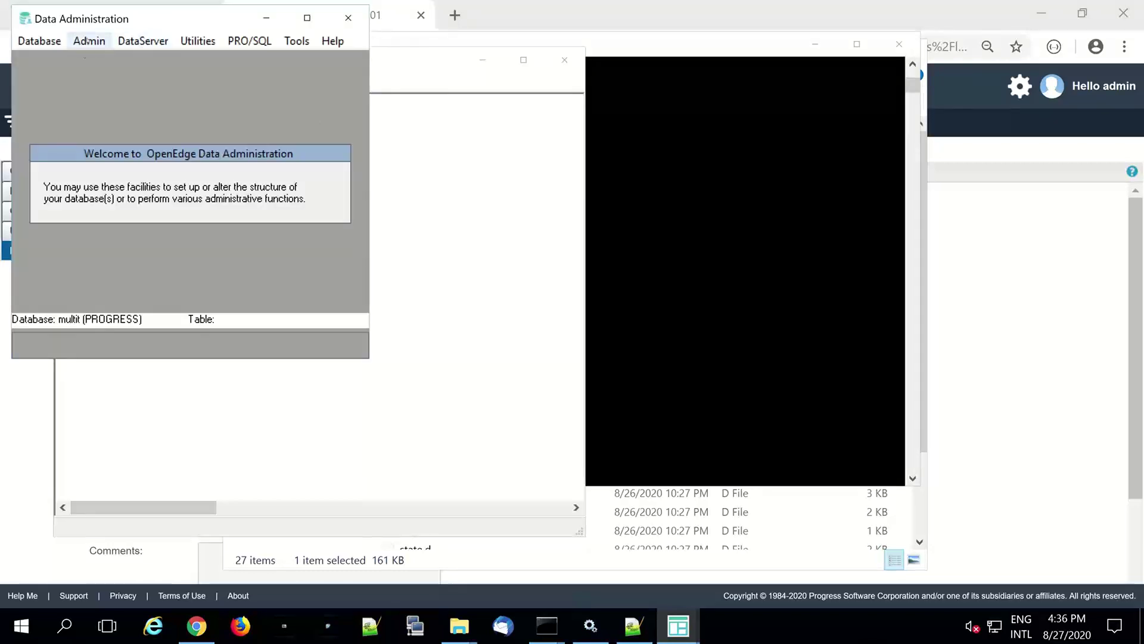
click(87, 40)
mouse_move(179, 81)
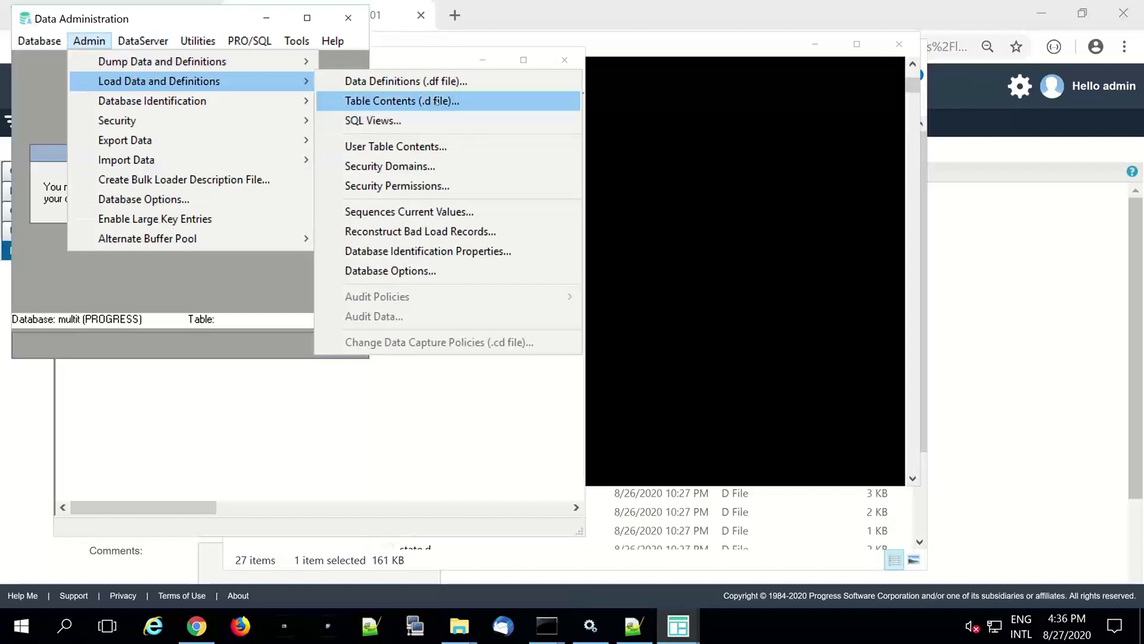
click(437, 101)
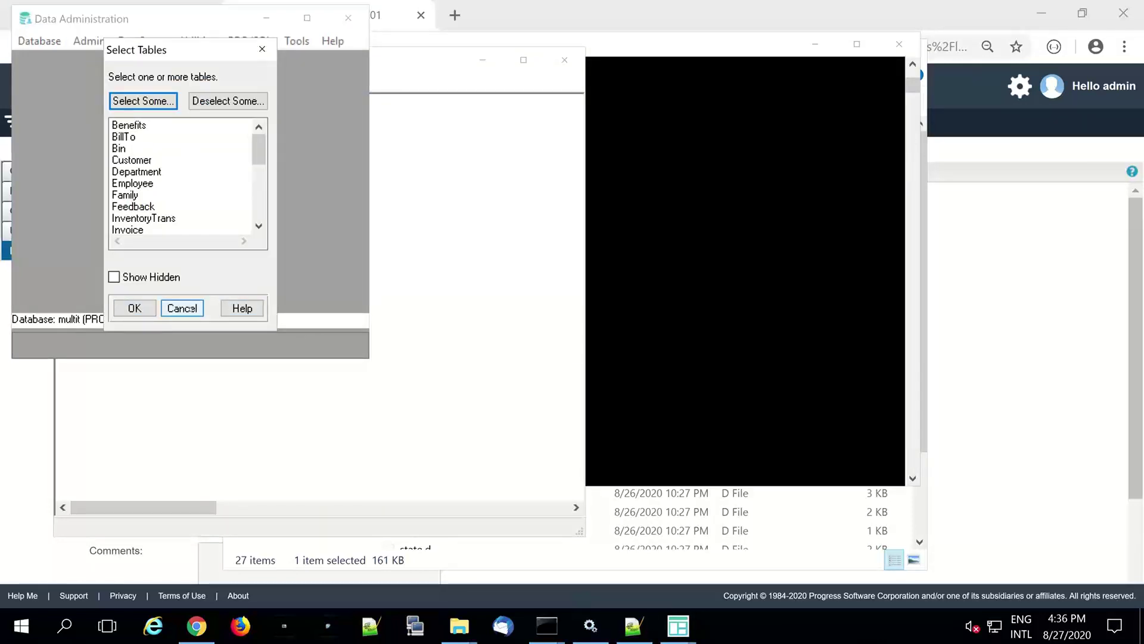
click(195, 309)
click(348, 19)
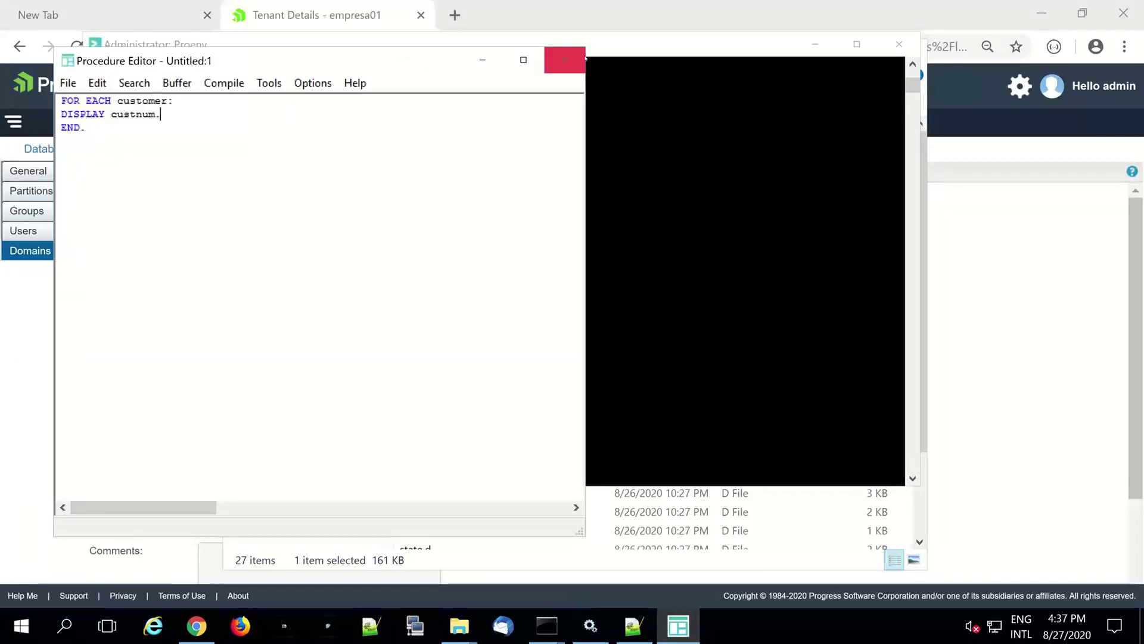
- Close the Procedure Editor without saving and open the multit connection page in OpenEdge Management
click(565, 60)
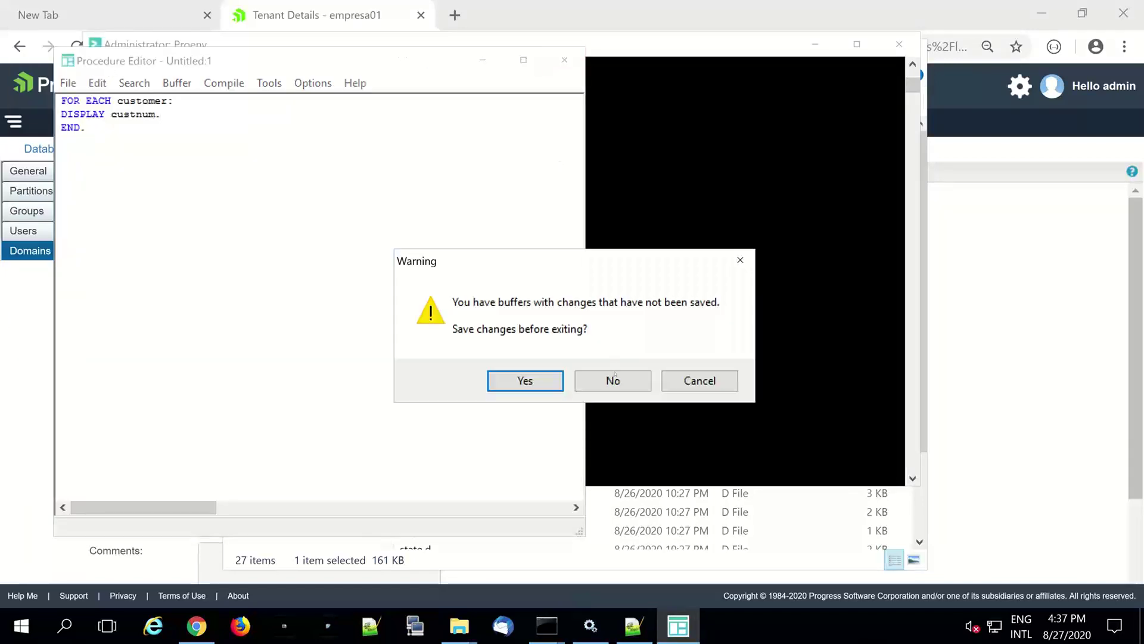
click(612, 380)
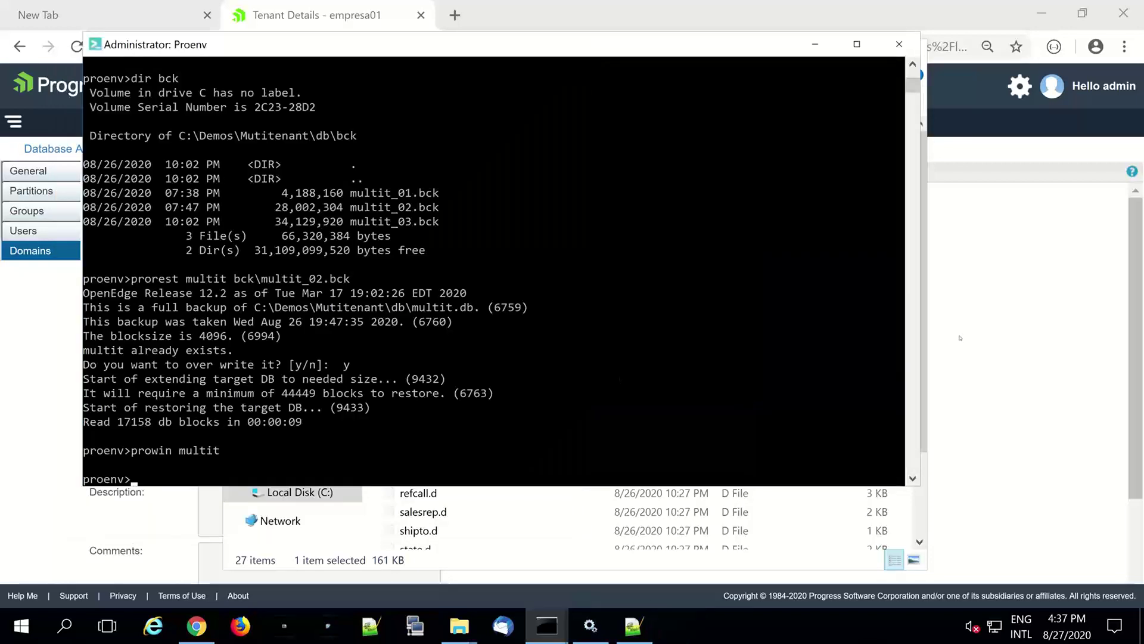
click(960, 338)
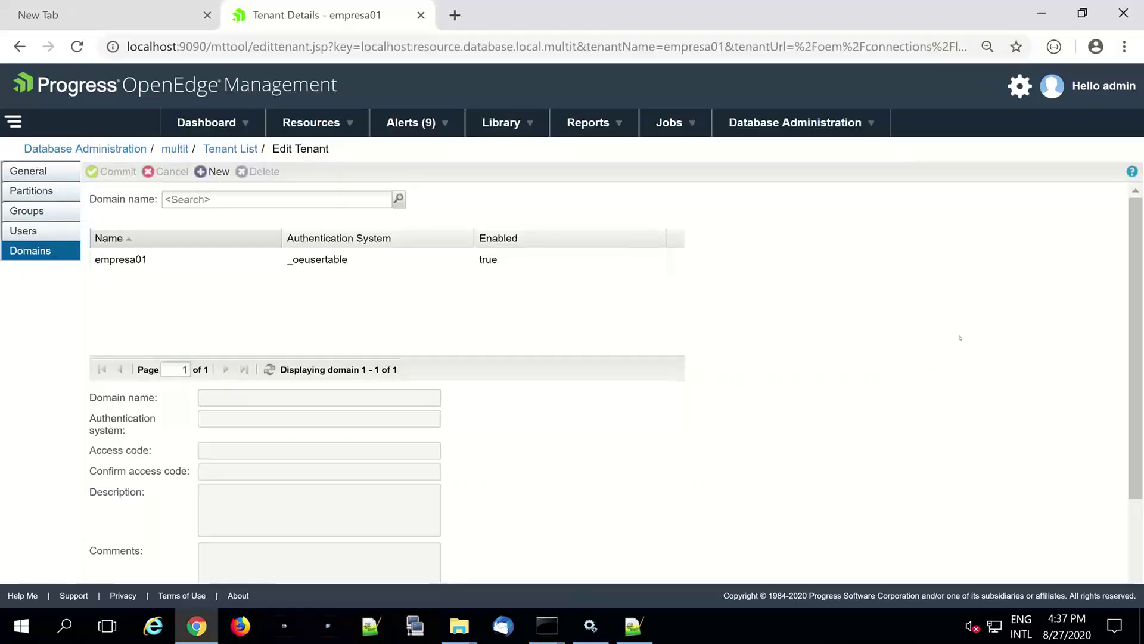
click(823, 123)
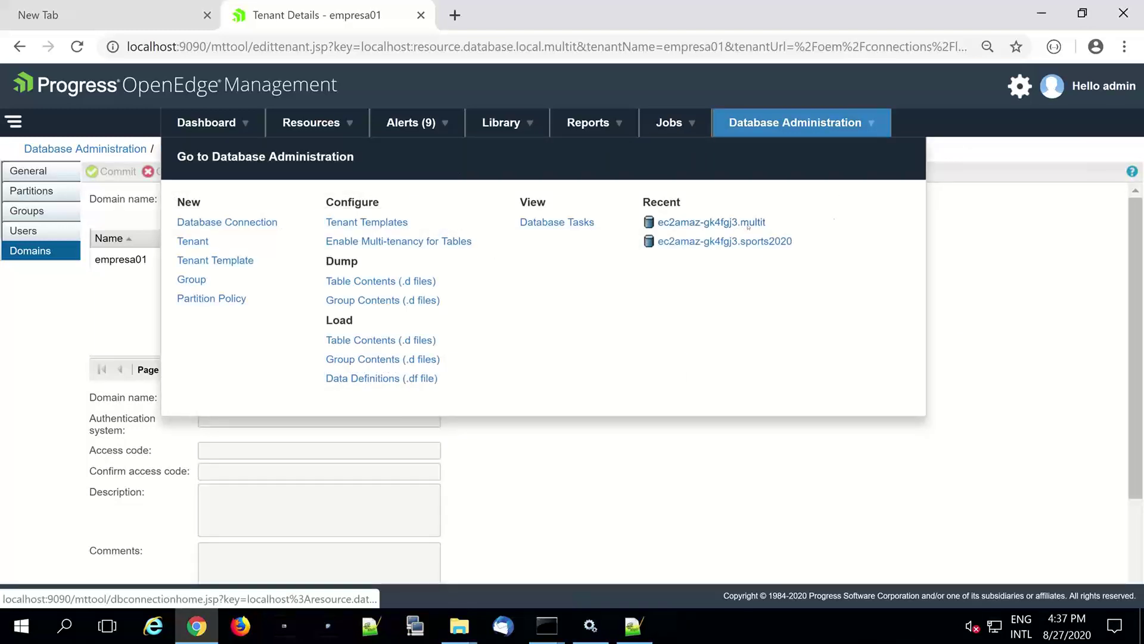
click(748, 225)
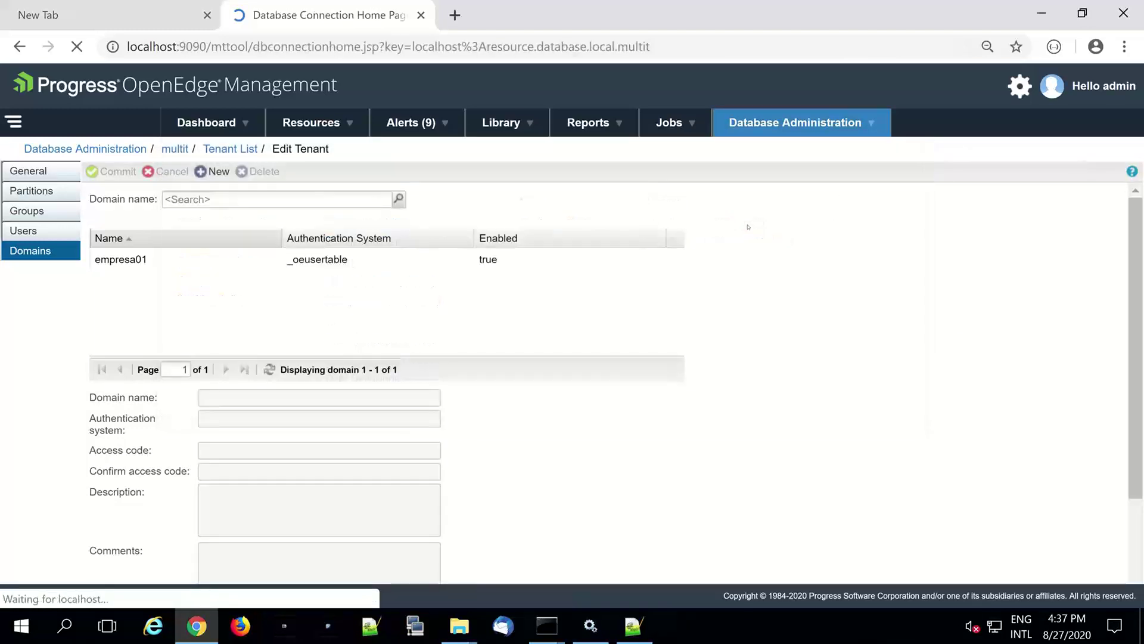
- Save the multit connection with user ID user01@admon and its password, confirmed
click(15, 180)
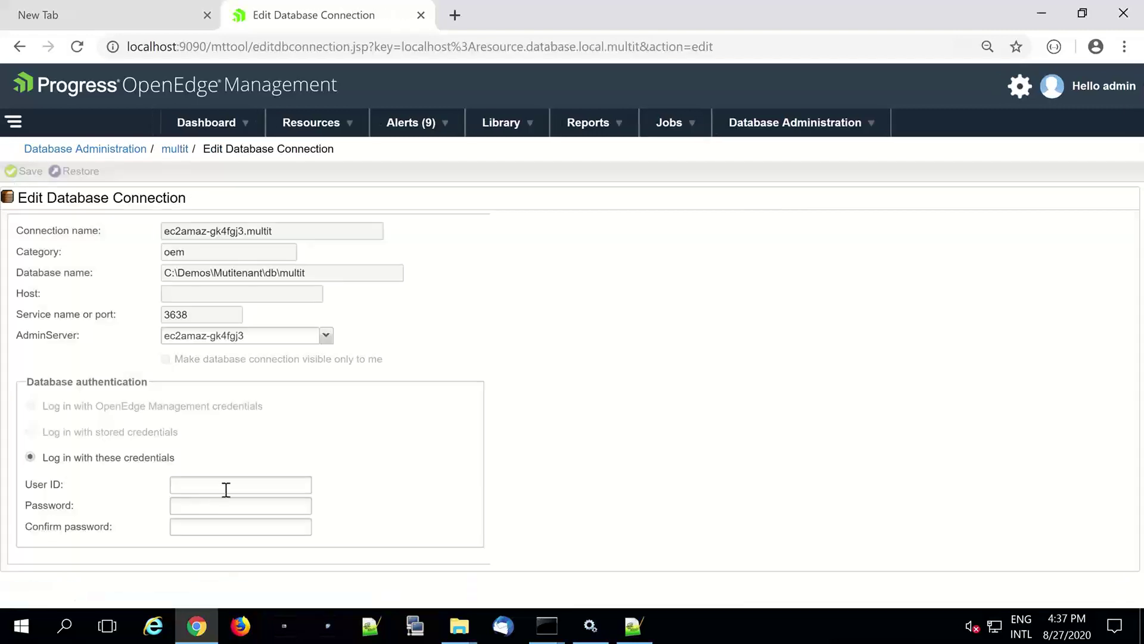
click(226, 489)
text(user01)
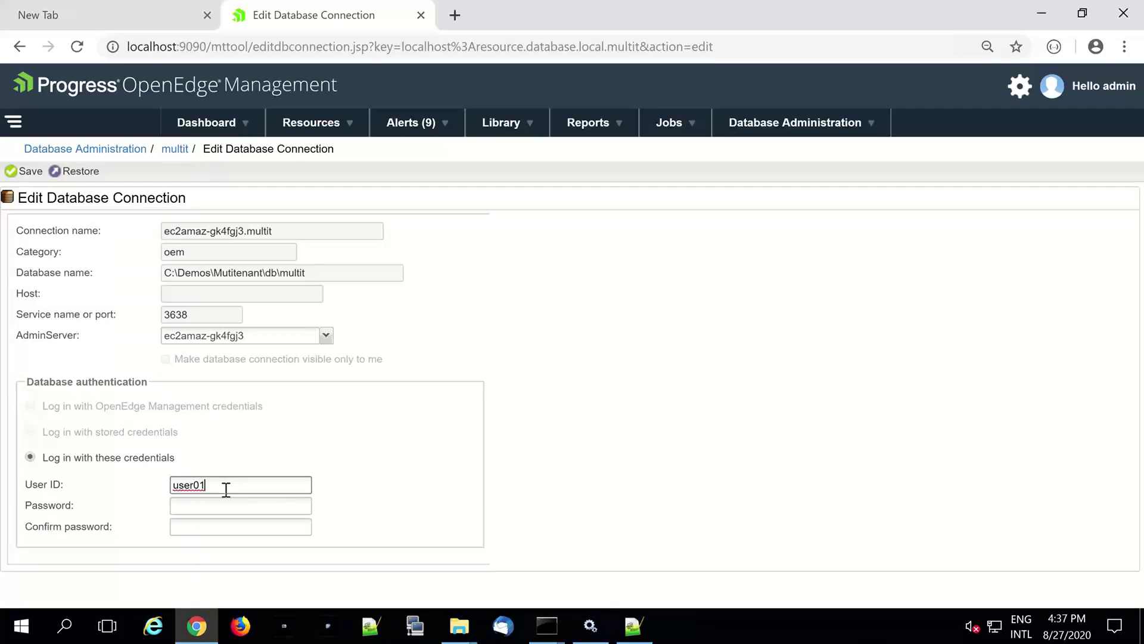
text(@admon)
click(226, 506)
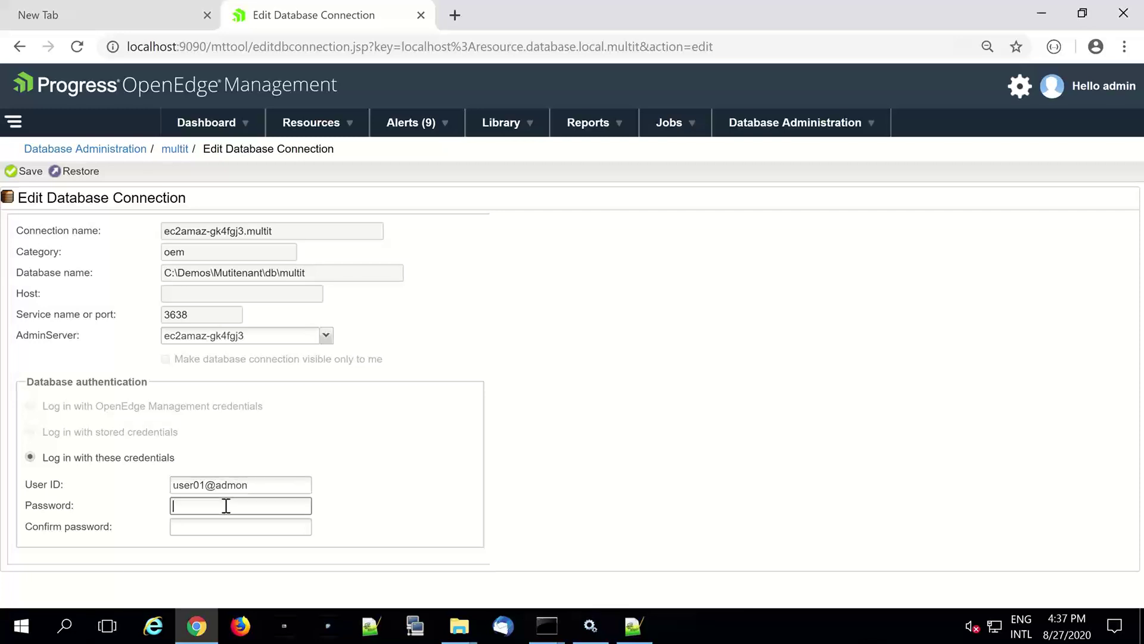
text(***)
click(210, 524)
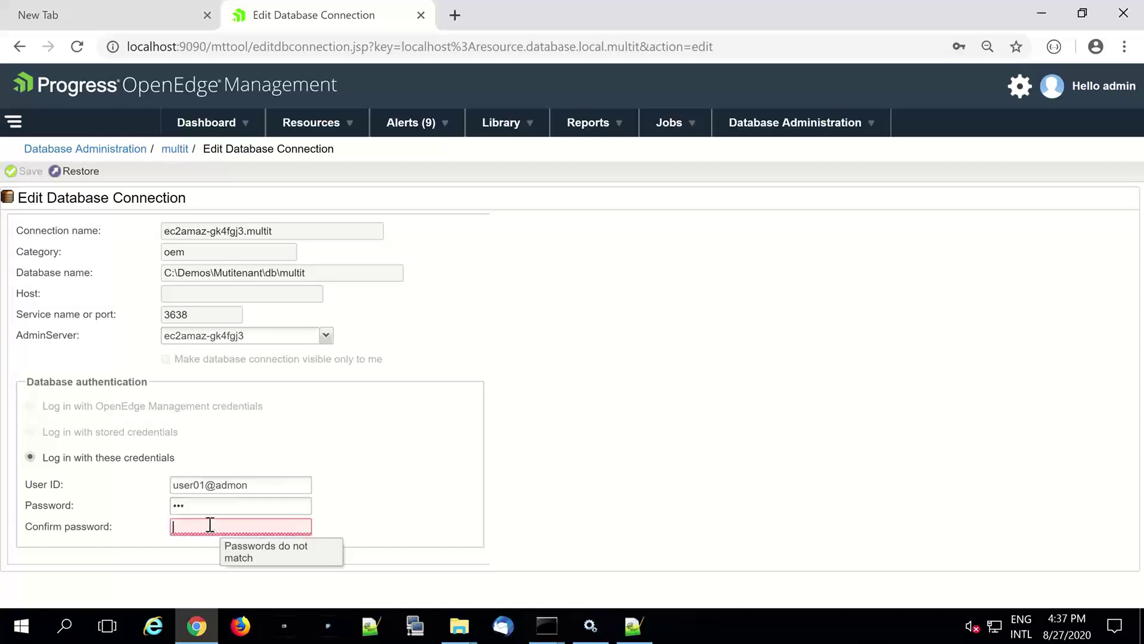
text(***)
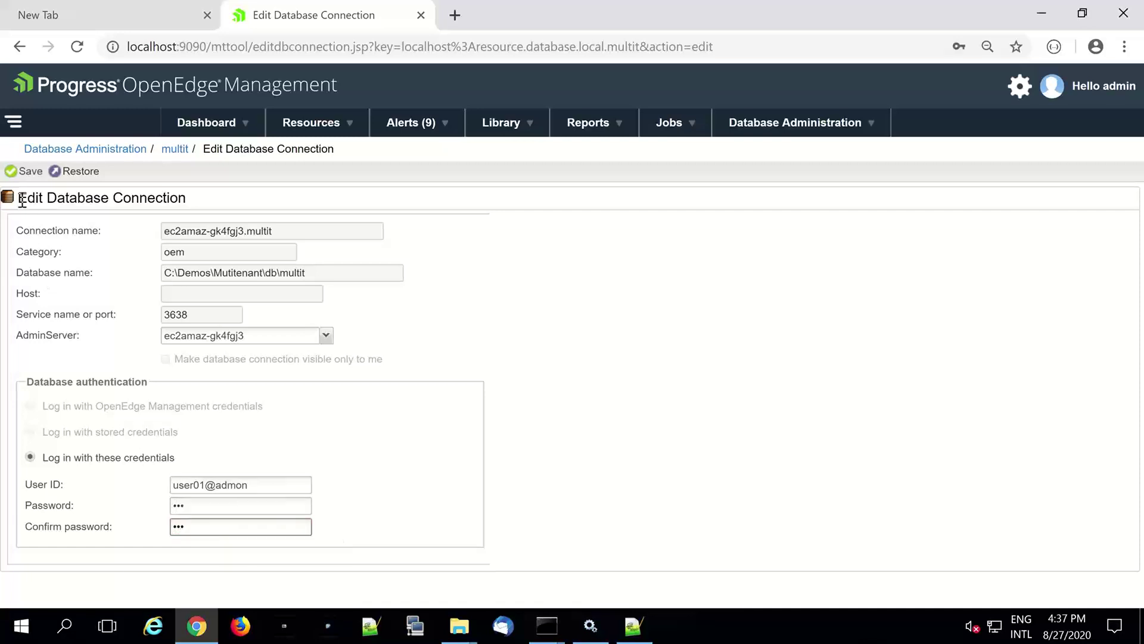
click(23, 176)
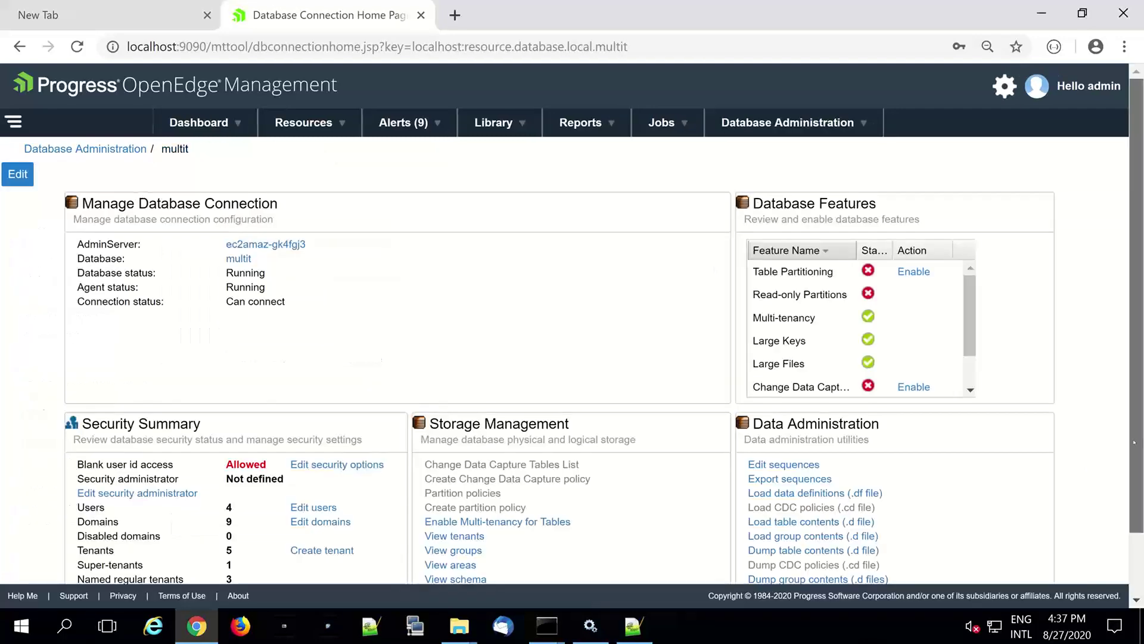
- Open the Load Table Contents form and choose the multit database connection
scroll(1135, 443, down, 1)
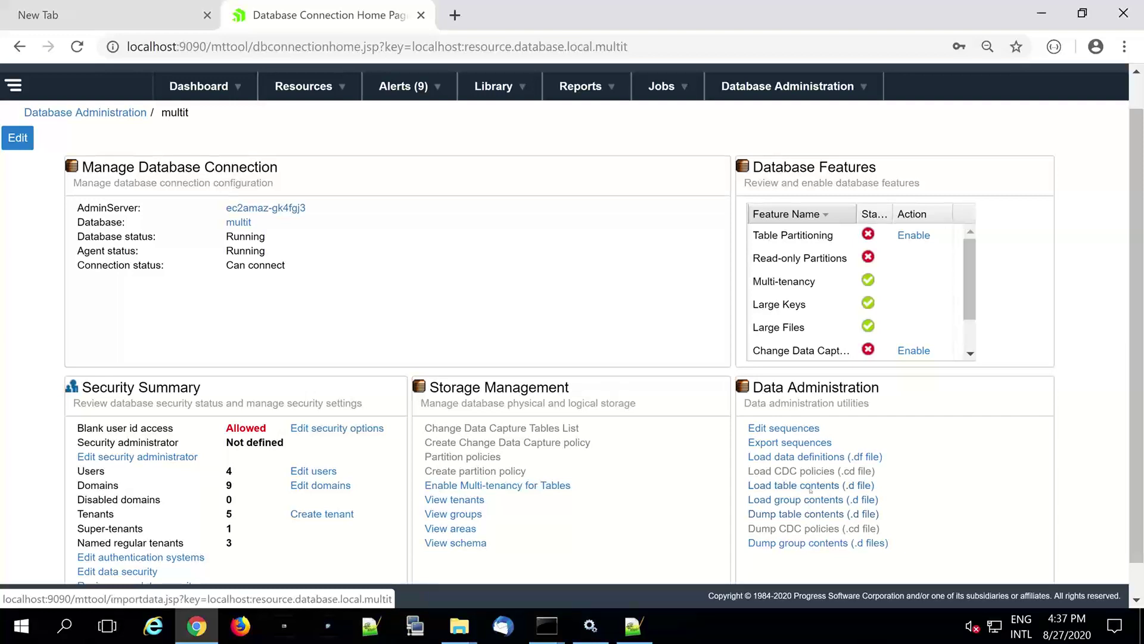
click(810, 489)
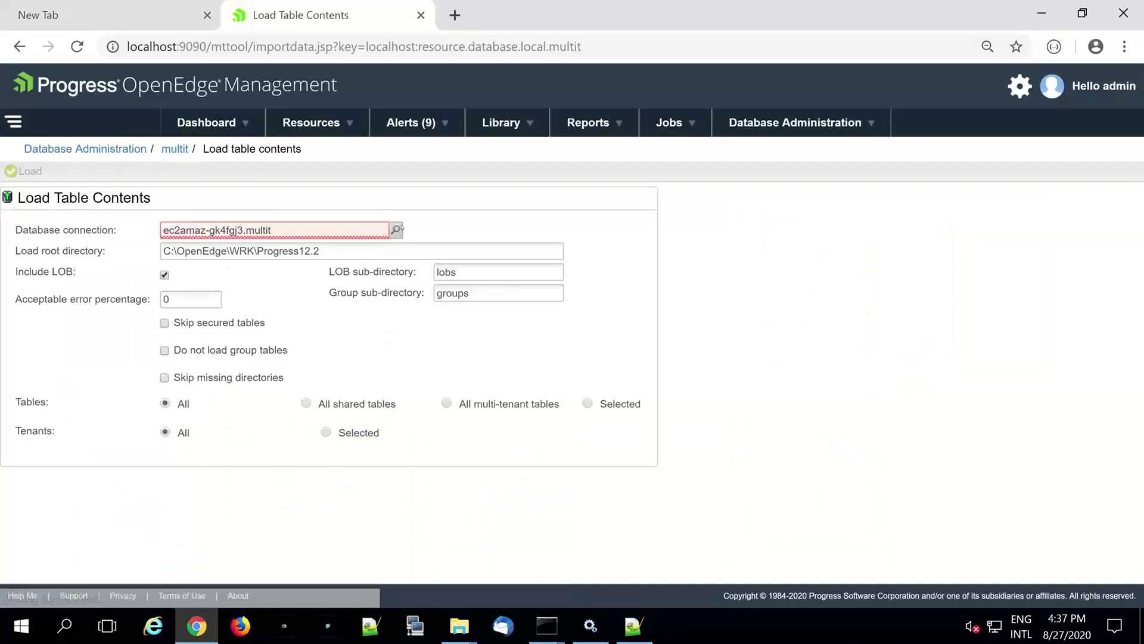
click(397, 229)
click(703, 542)
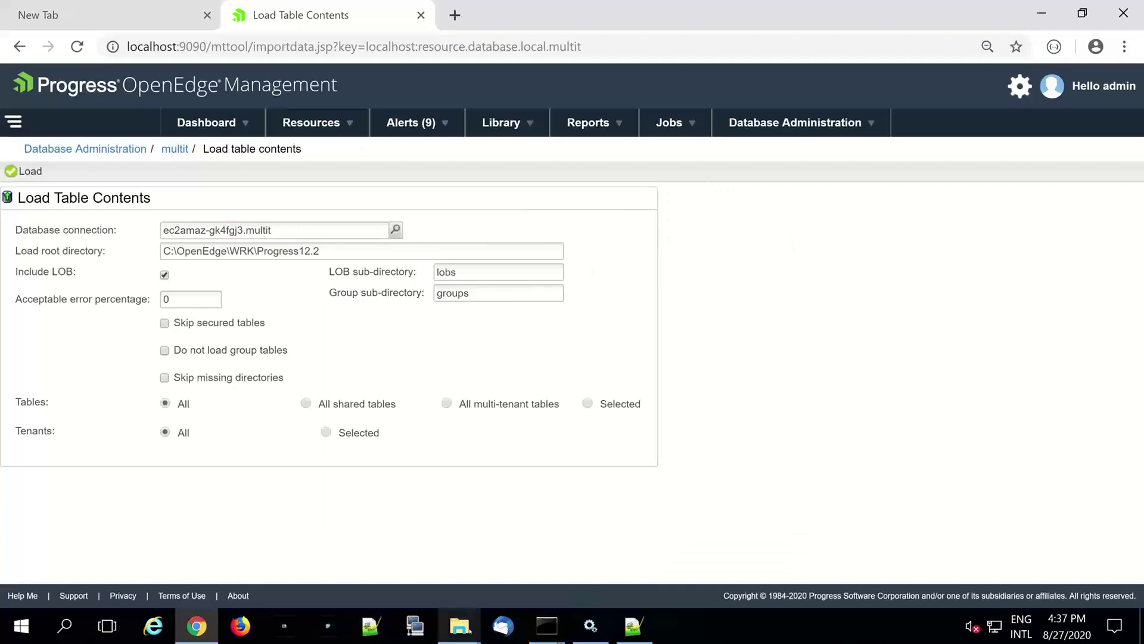
- In File Explorer, go up to the planos dump folder and select its full path
click(470, 631)
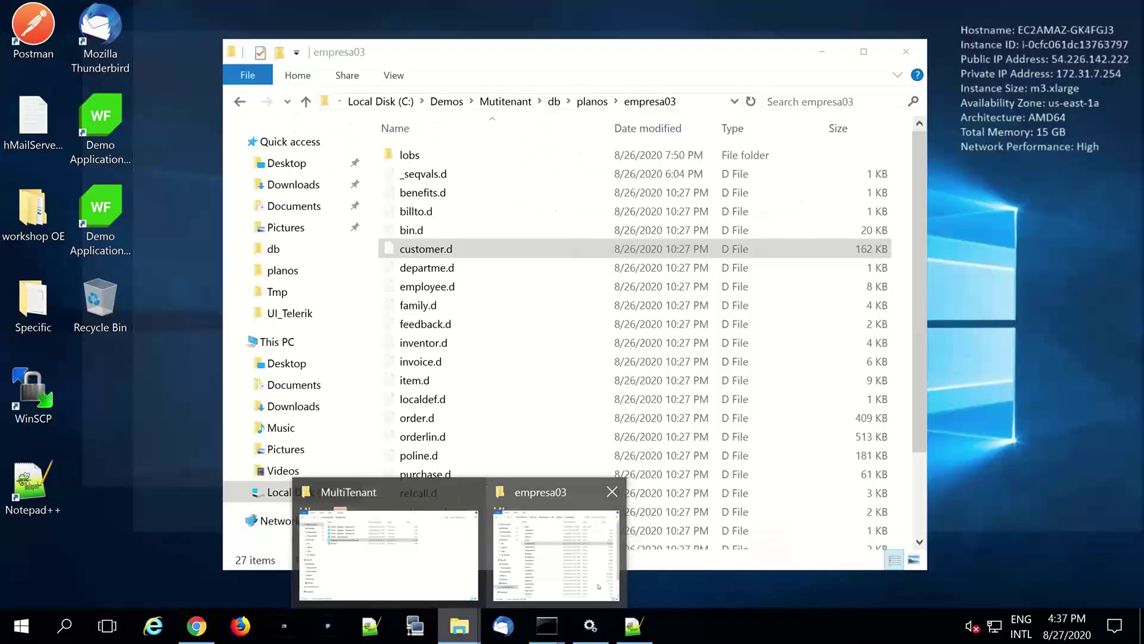
click(556, 552)
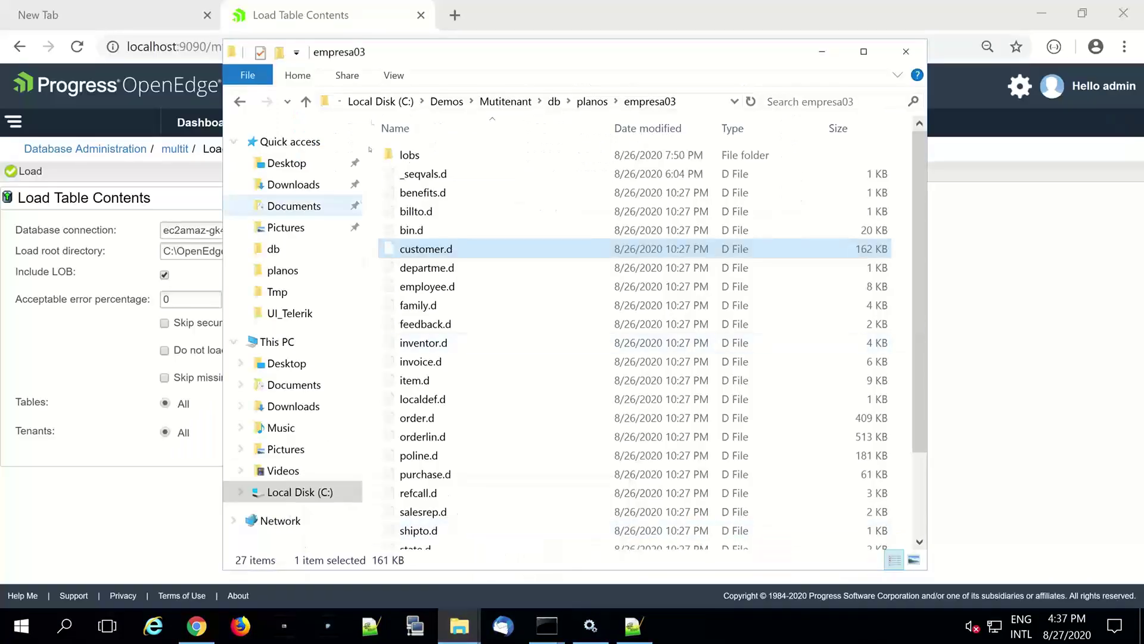
click(583, 104)
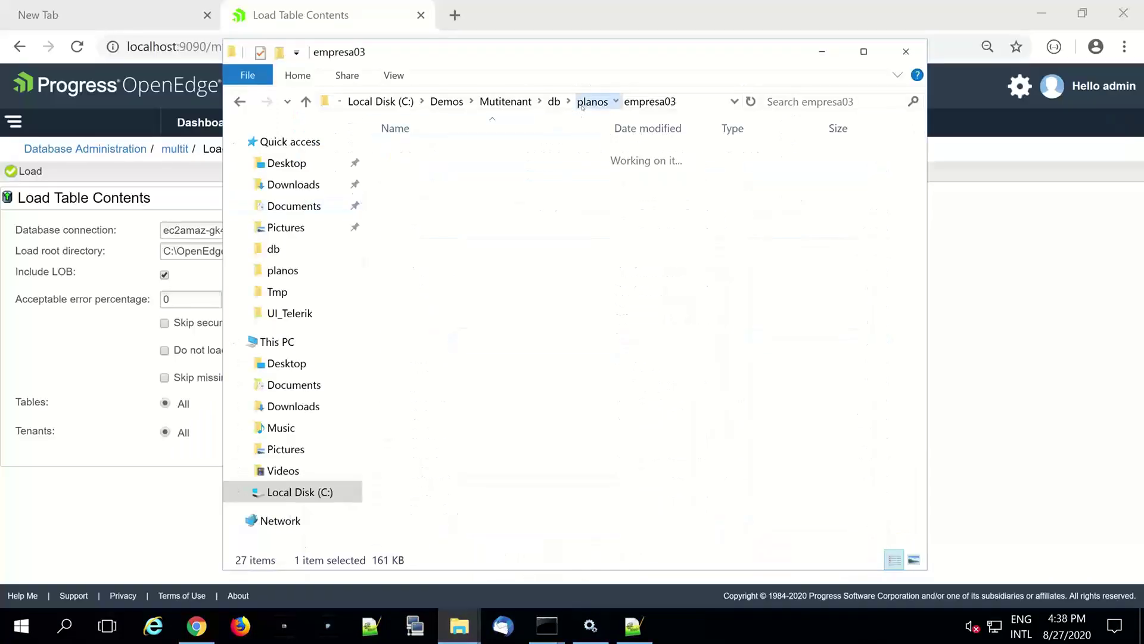
click(692, 97)
key(ctrl+c)
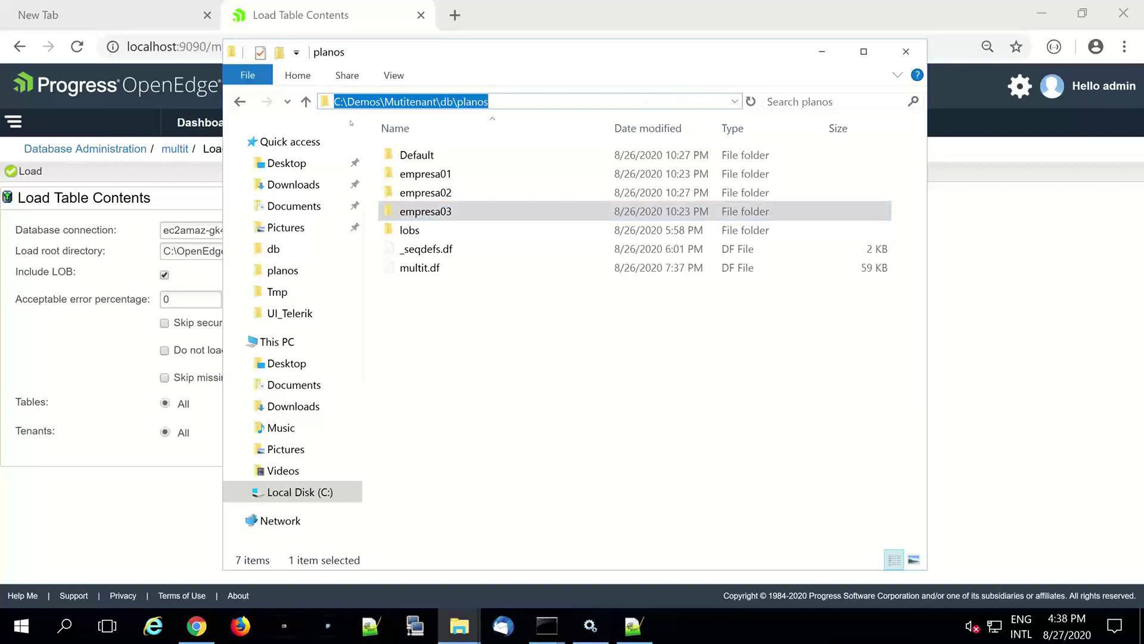
click(170, 13)
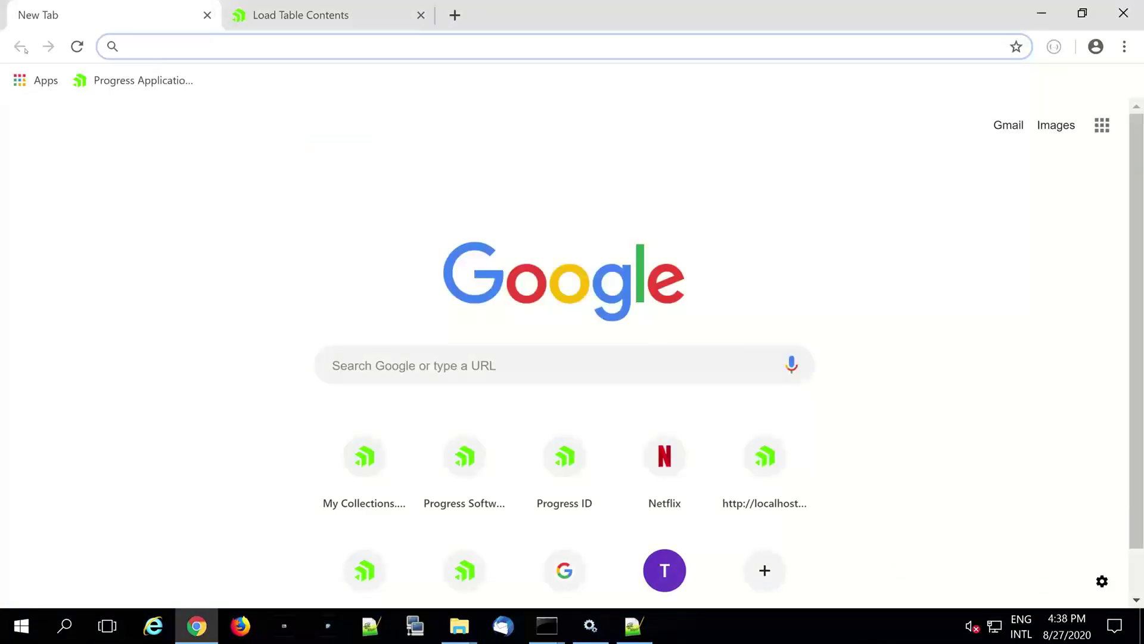
- Replace the Load root directory with C:\Demos\Mutitenant\db\planos
click(301, 15)
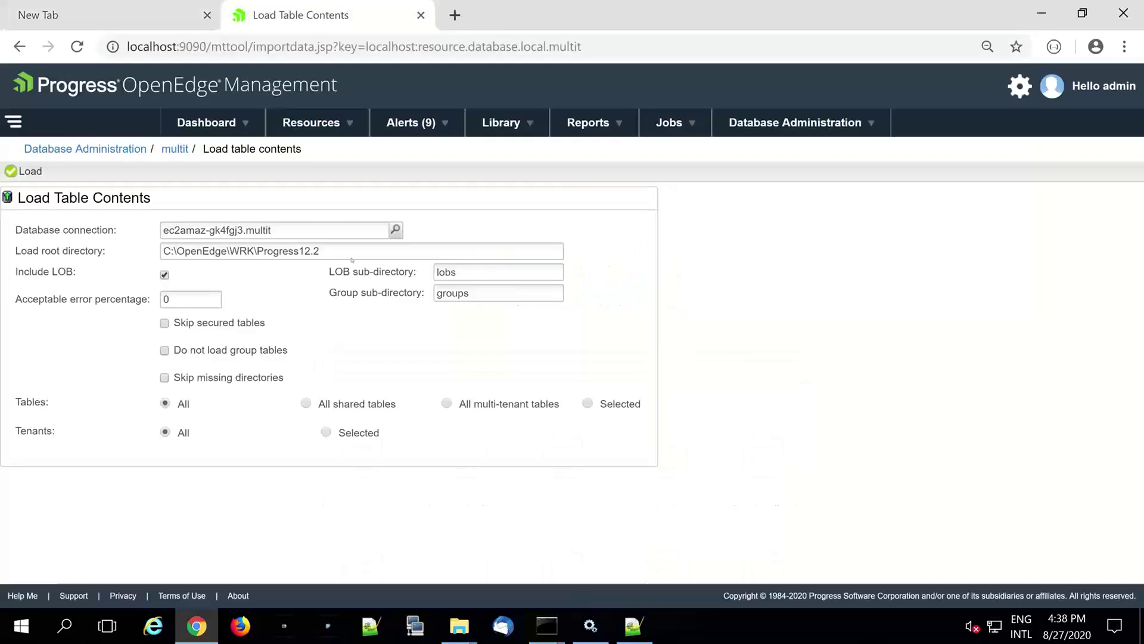
drag(351, 252, 163, 250)
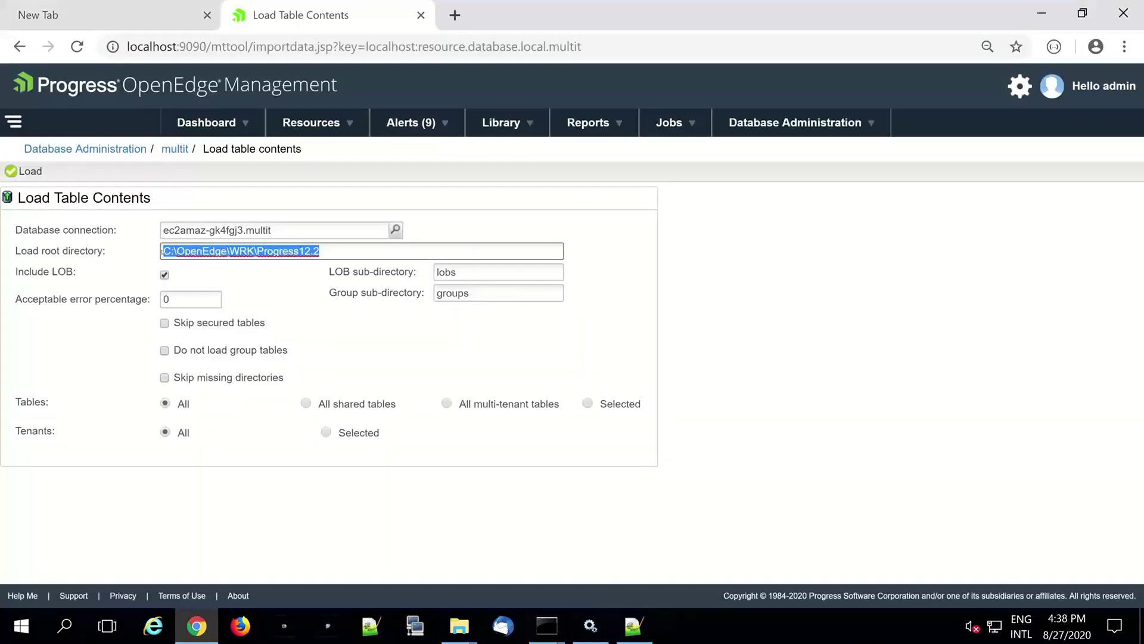
key(ctrl+v)
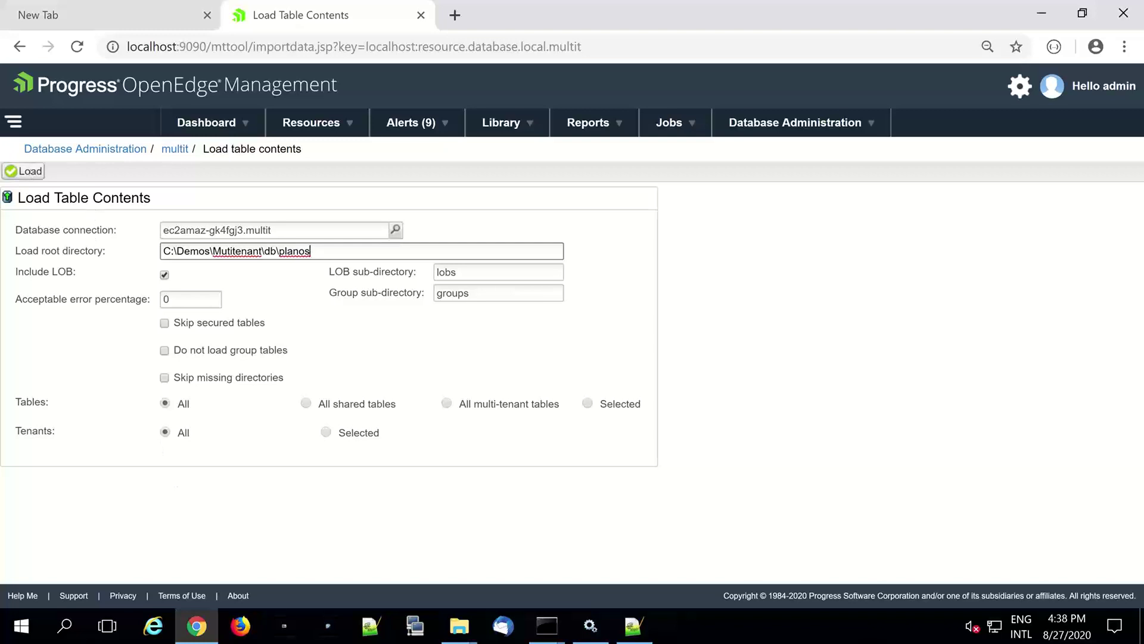
- Start the table contents load, then commit the task and monitor its progress
click(22, 171)
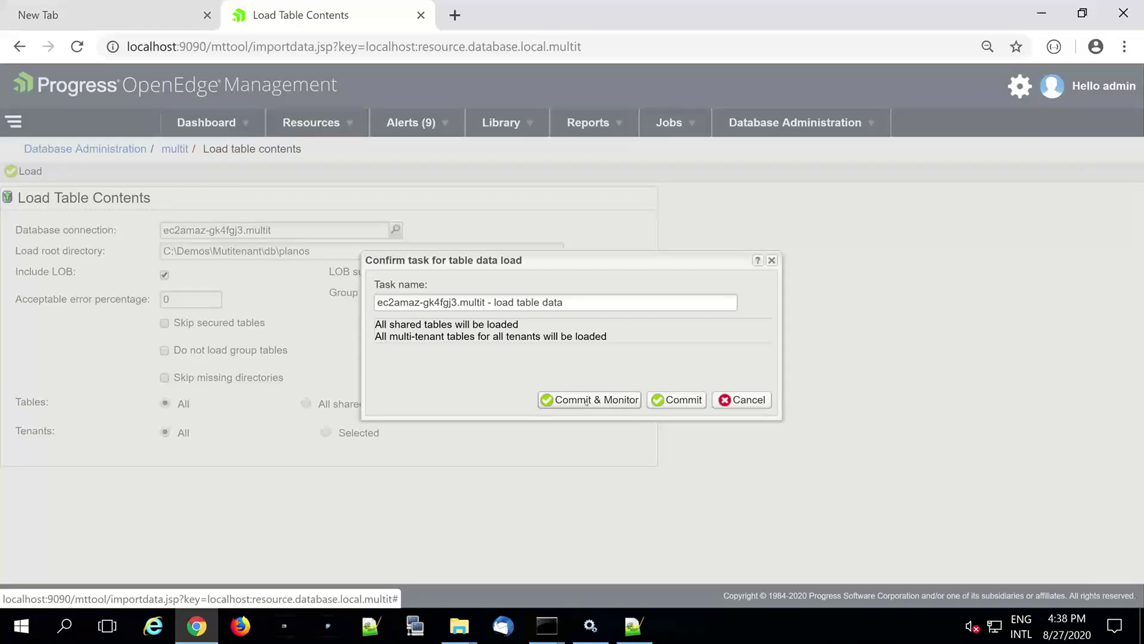
click(587, 400)
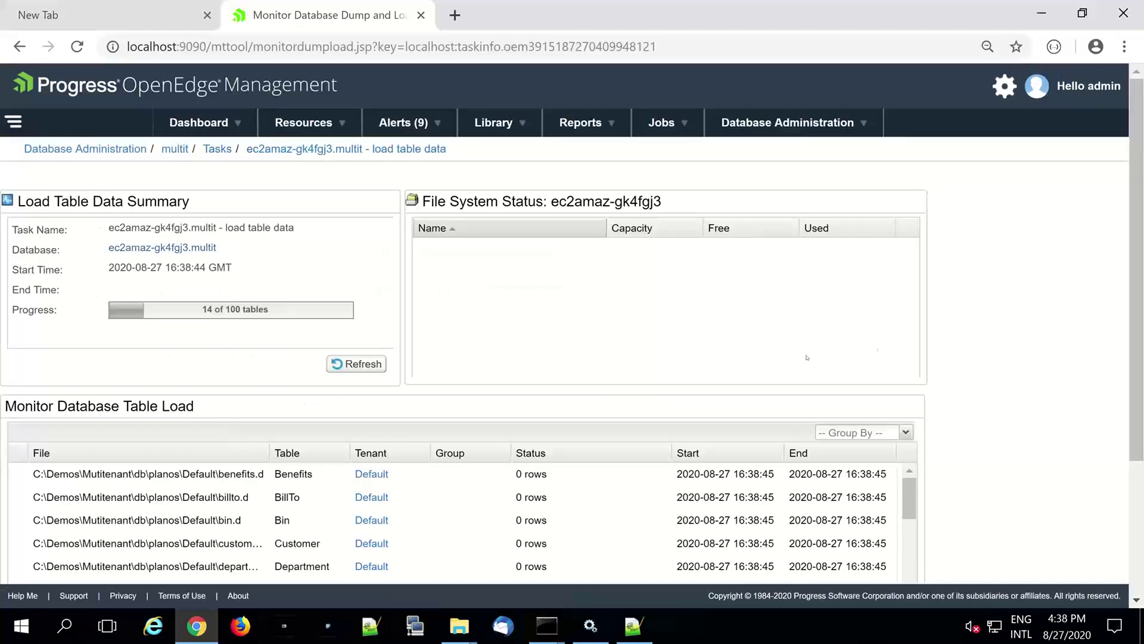
drag(1142, 349, 1141, 434)
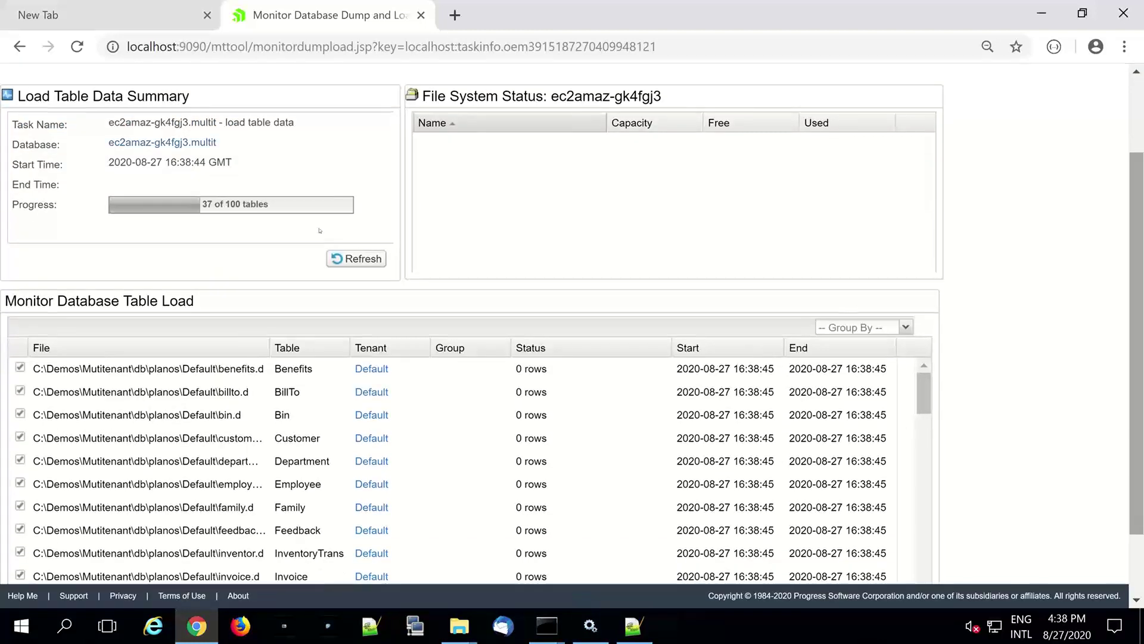
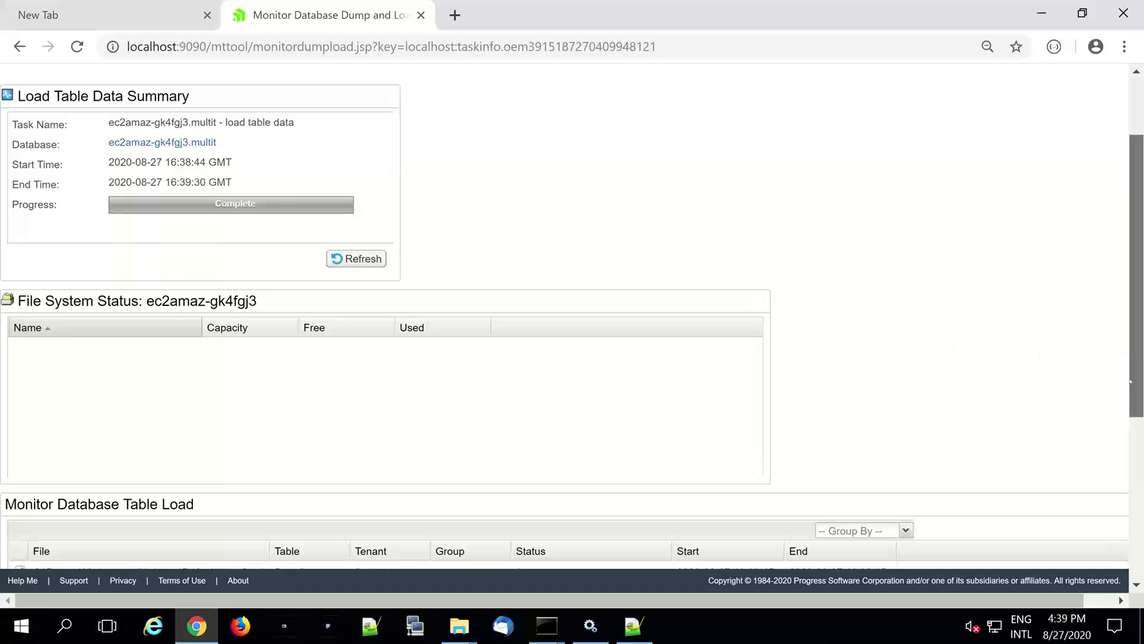
- Refresh the multit load-table-data task status in OpenEdge Management, then minimize Chrome
scroll(1131, 381, down, 2)
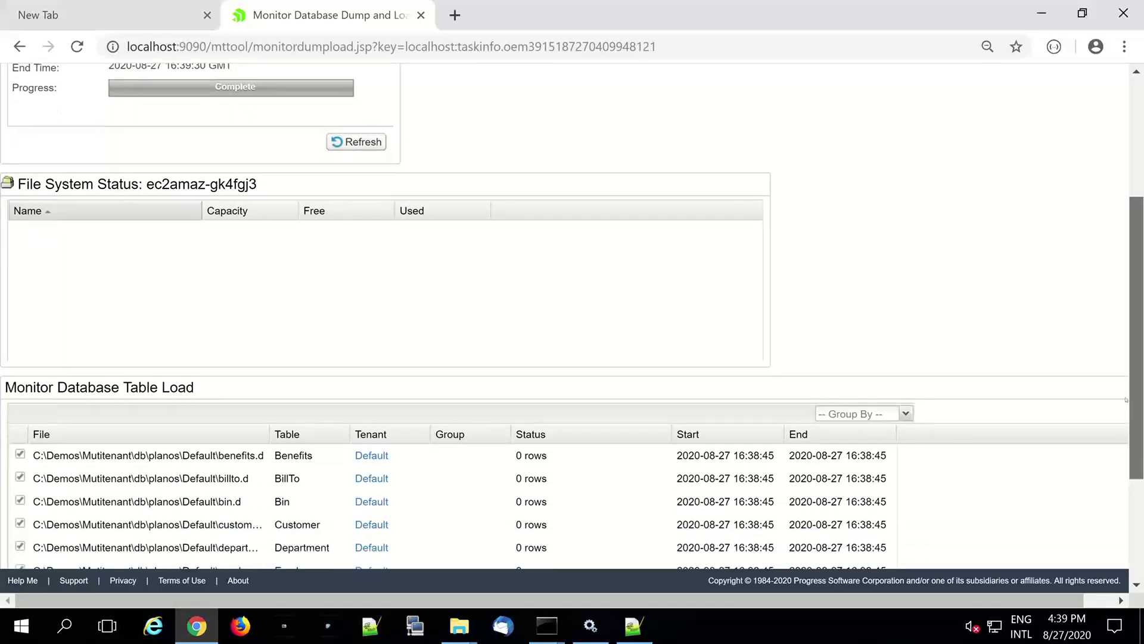
scroll(1126, 399, up, 2)
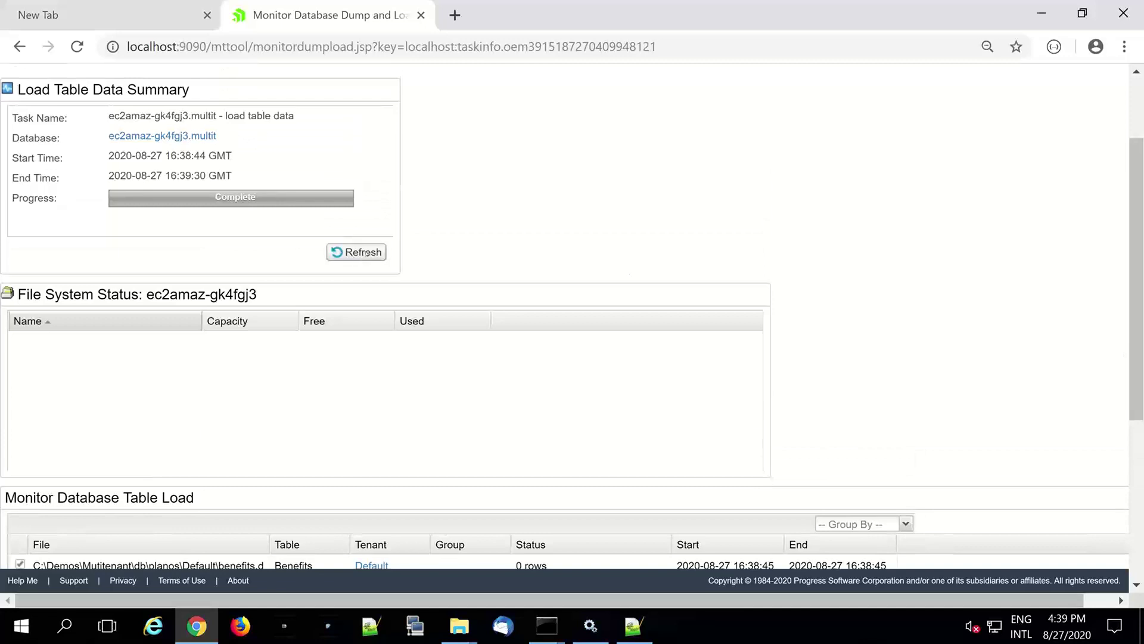
click(366, 252)
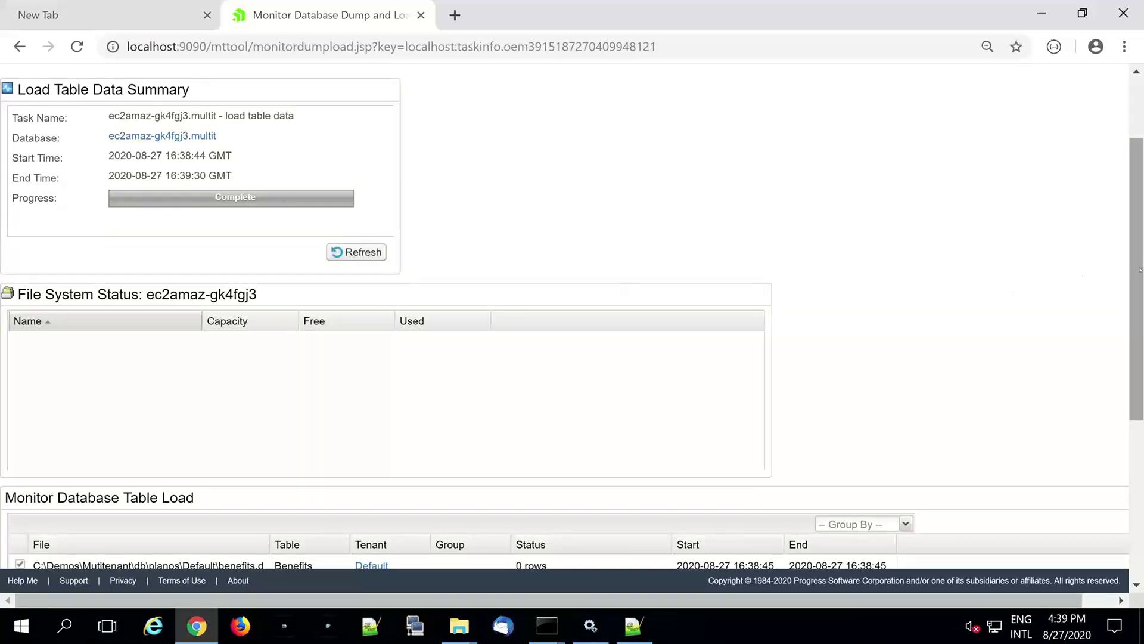
drag(1136, 150, 1043, 15)
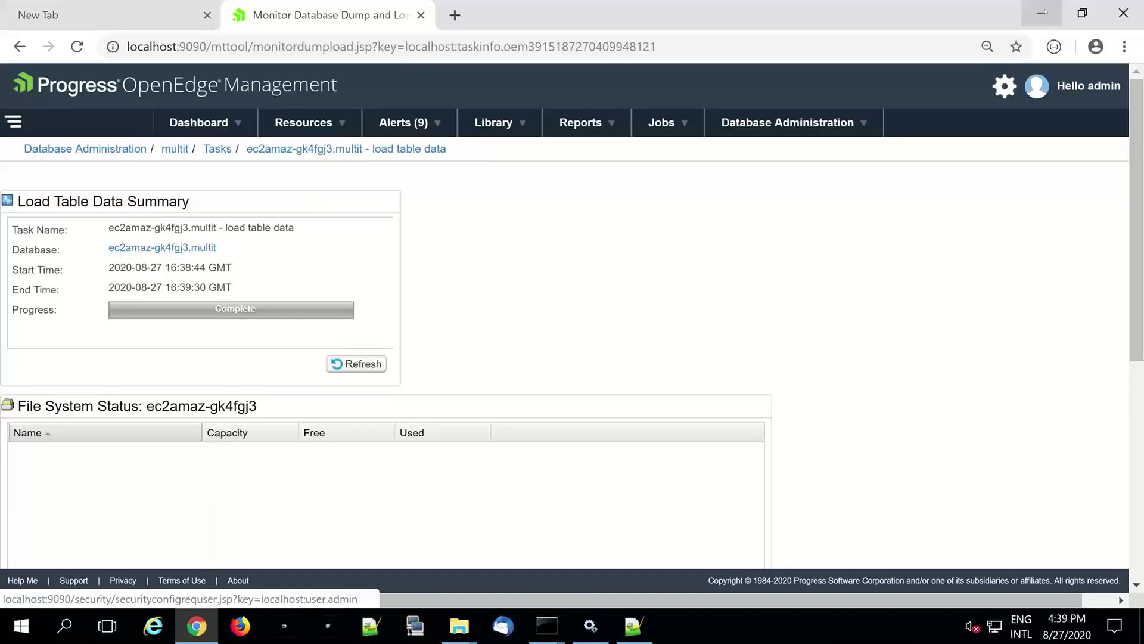
click(1042, 13)
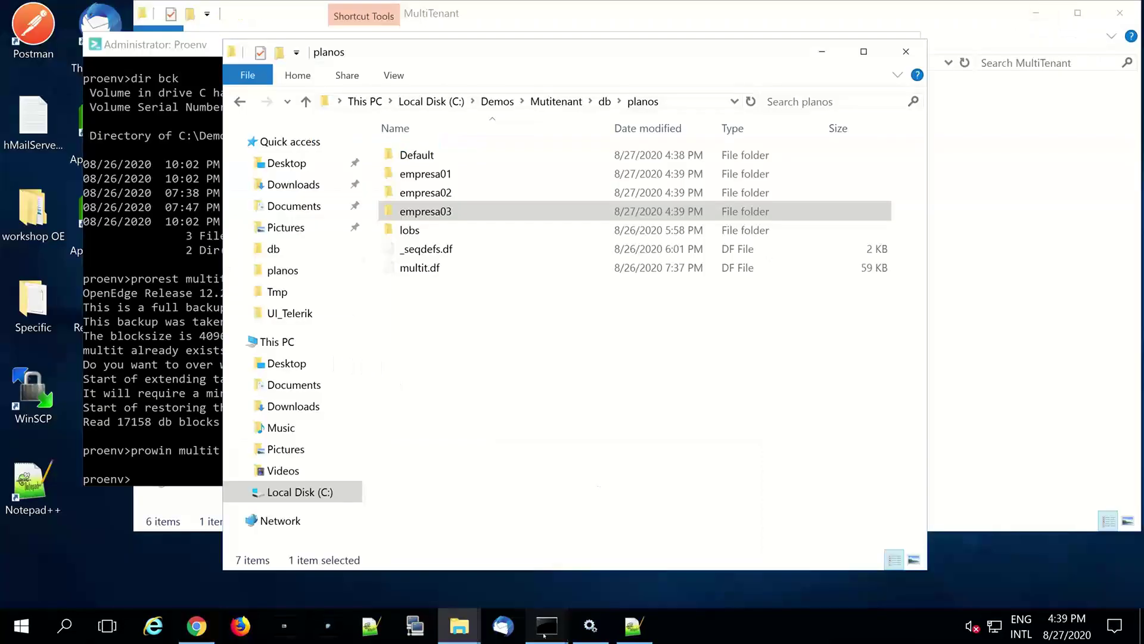
- Relaunch prowin multit from Proenv and log in as user01 with the password in domain empresa01
mouse_move(548, 625)
click(683, 553)
key(Up)
key(Return)
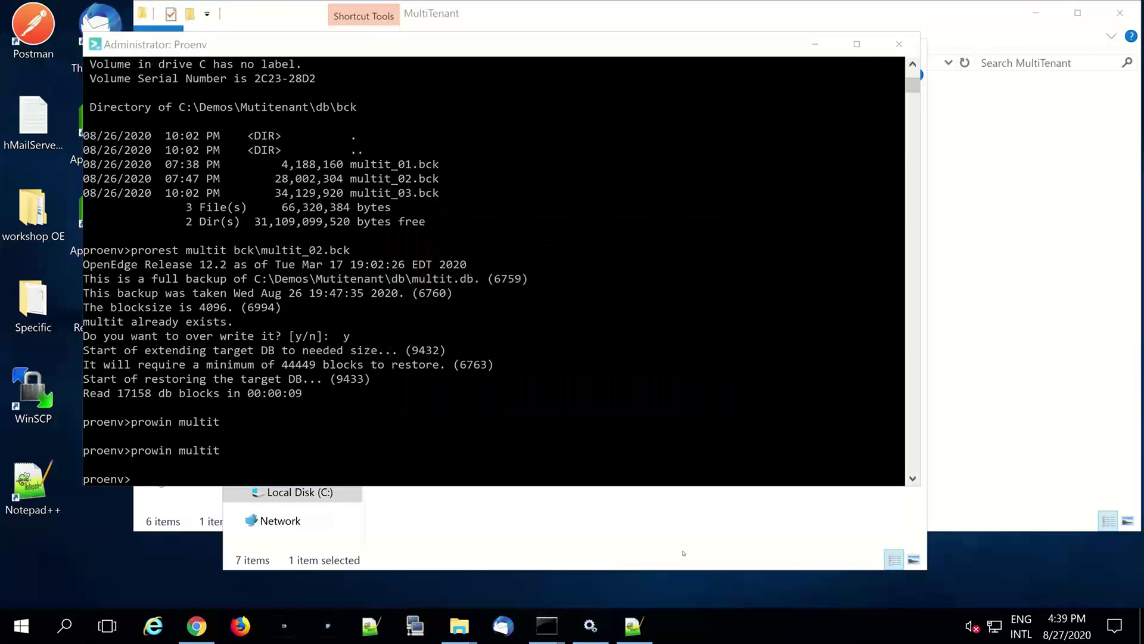
text(user)
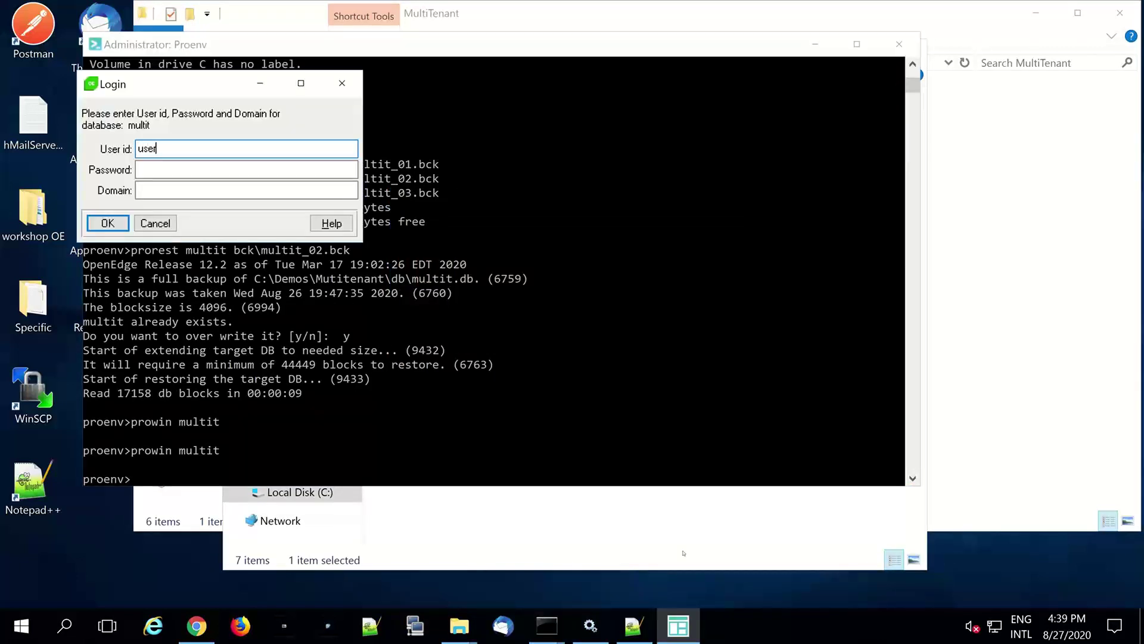
text(01)
key(Tab)
text(pwd)
key(Tab)
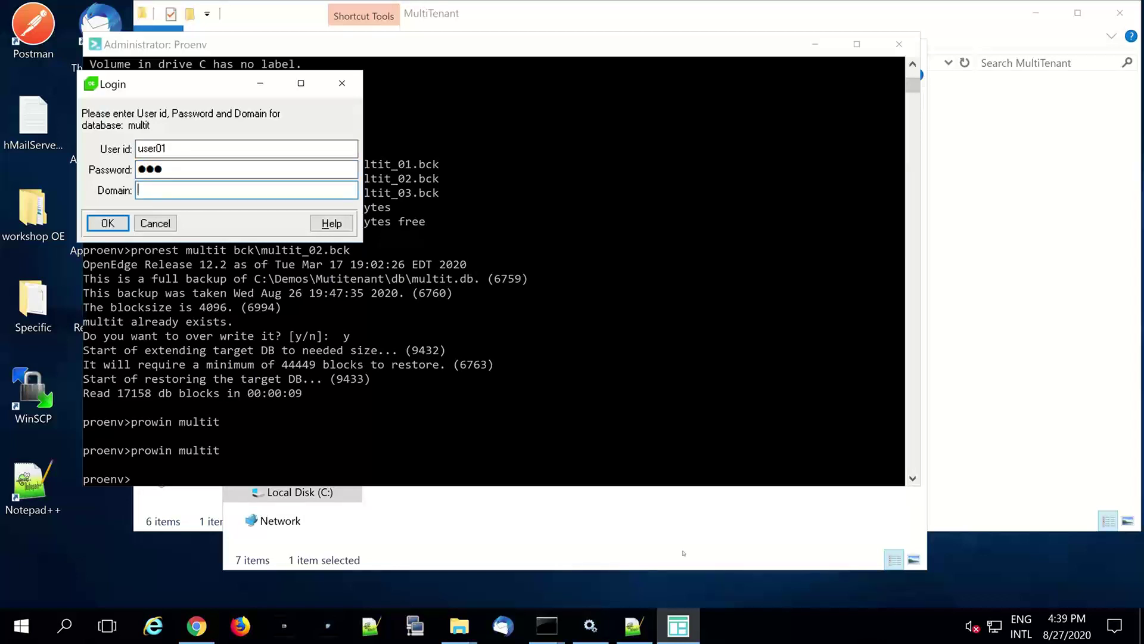
text(empresa01)
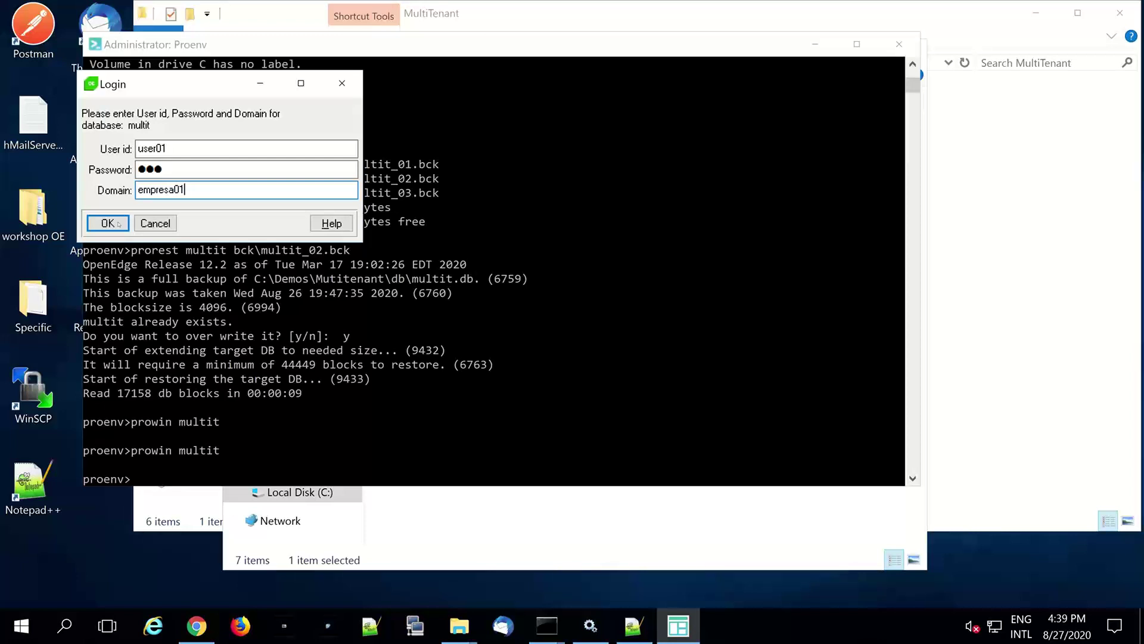
click(118, 224)
- Run a FOR EACH customer DISPLAY custnum query, fixing the table name, to list Cust Num 1070–1109
text(for each custnum:)
key(Return)
text(DISPLAY custnum.)
key(F2)
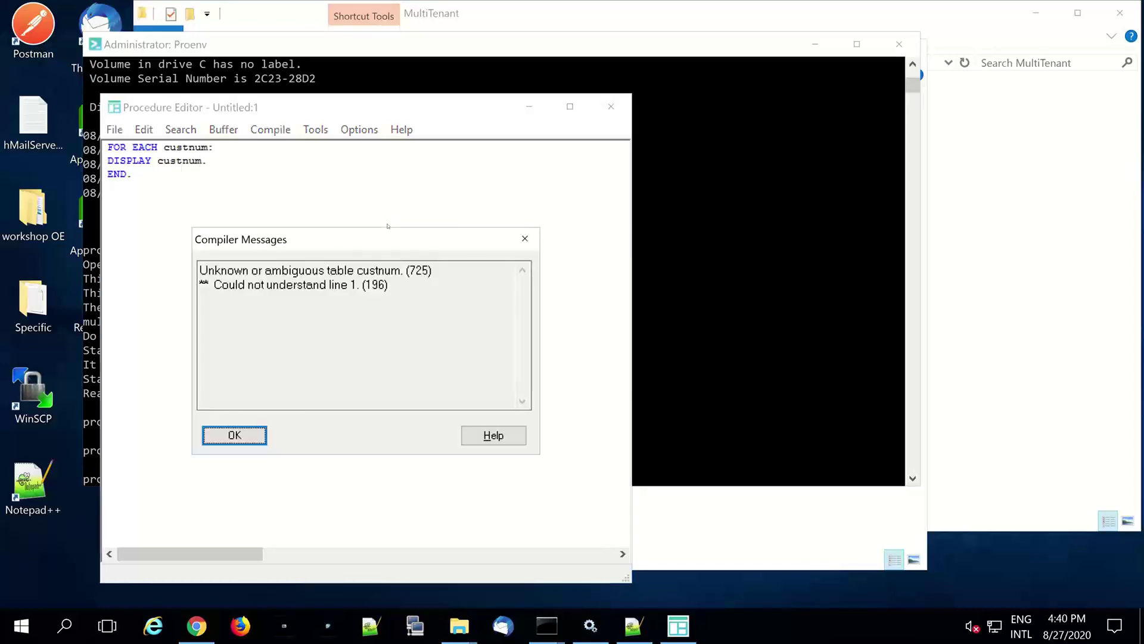
key(Return)
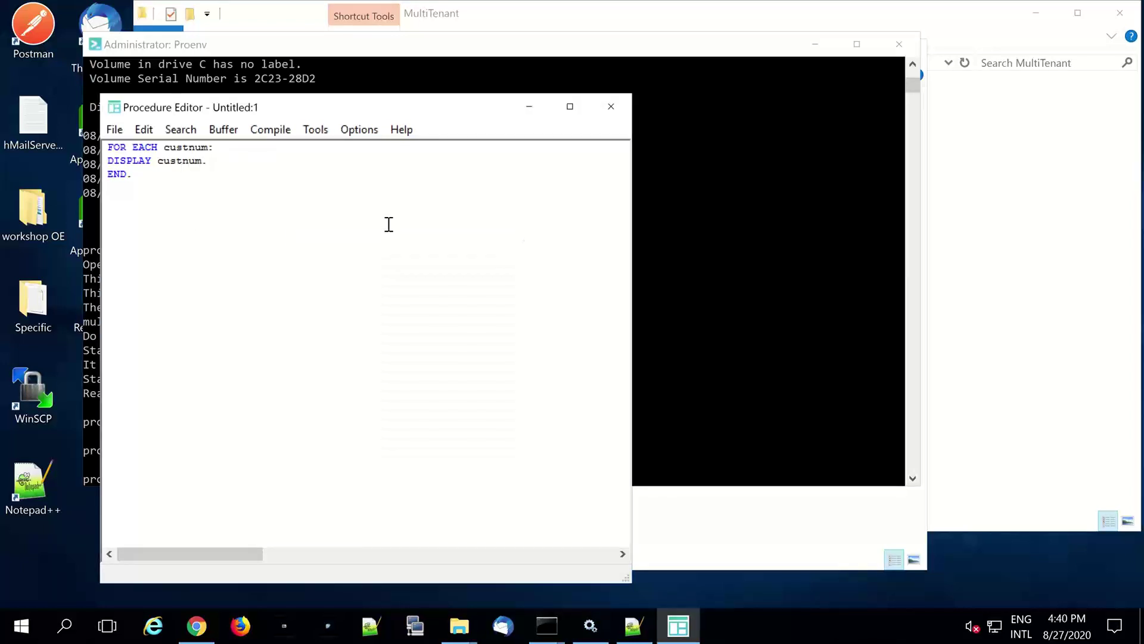
key(shift+Right)
key(shift+Right)
key(shift+Right)
key(shift+Right)
key(shift+Right)
key(shift+Right)
key(shift+Right)
text(customer)
key(F2)
key(space)
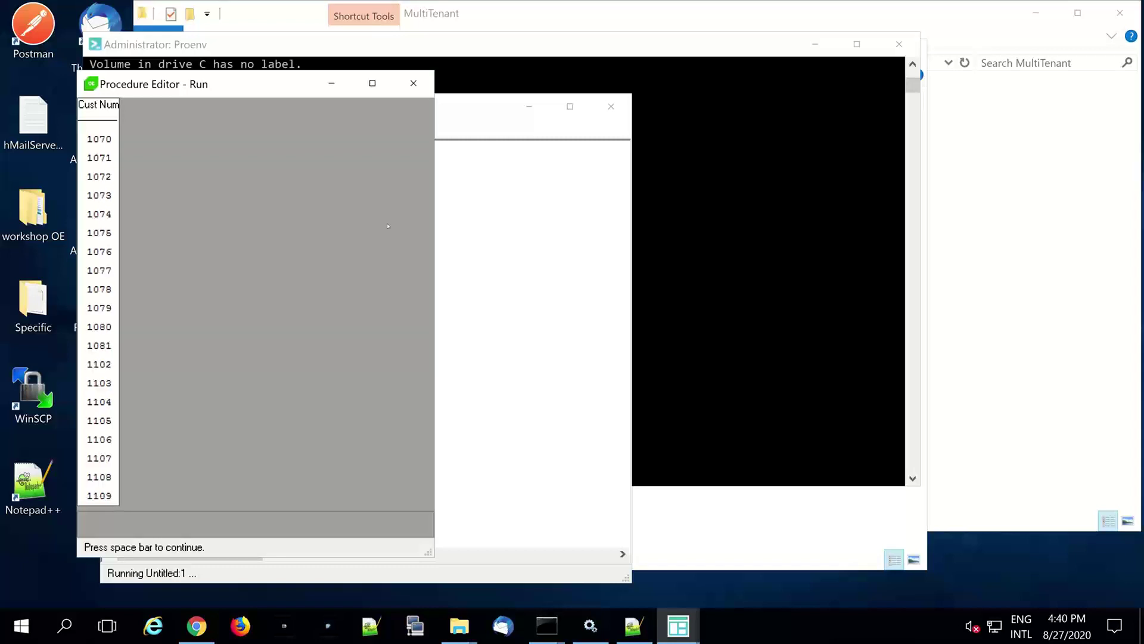
key(space)
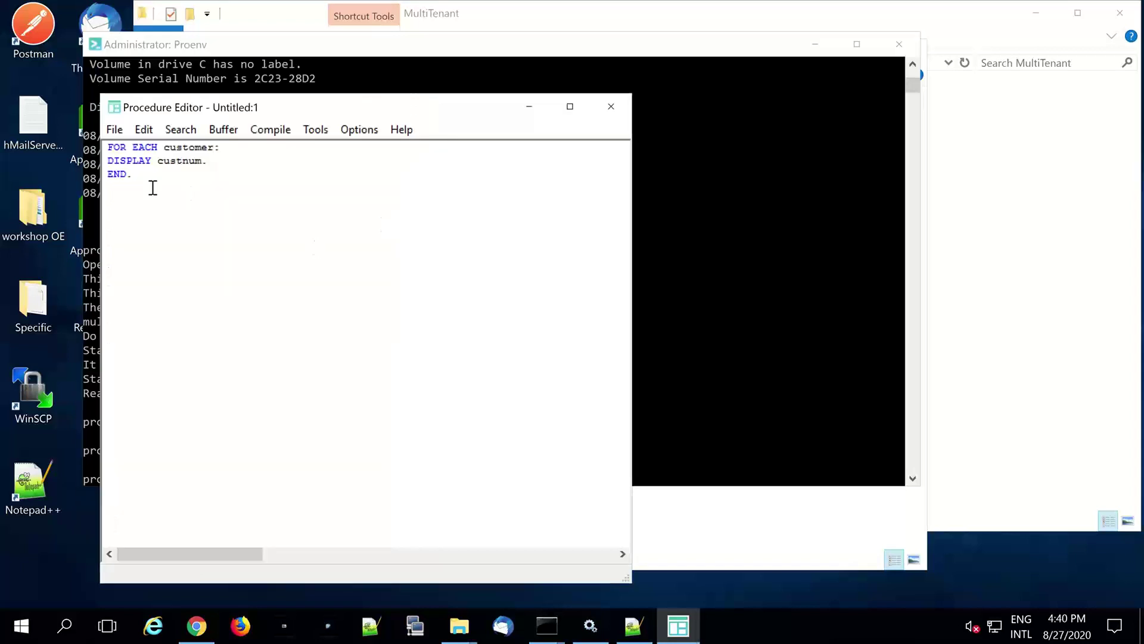
- Select the three-line query code and close the Procedure Editor without saving
drag(148, 181, 75, 144)
key(super+c)
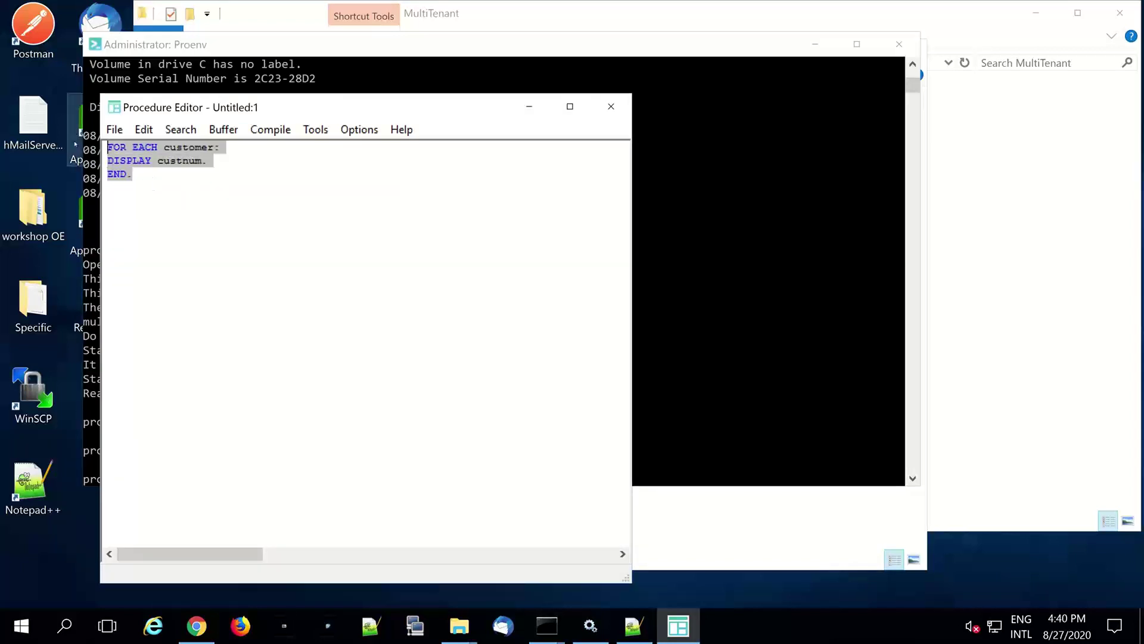
click(611, 106)
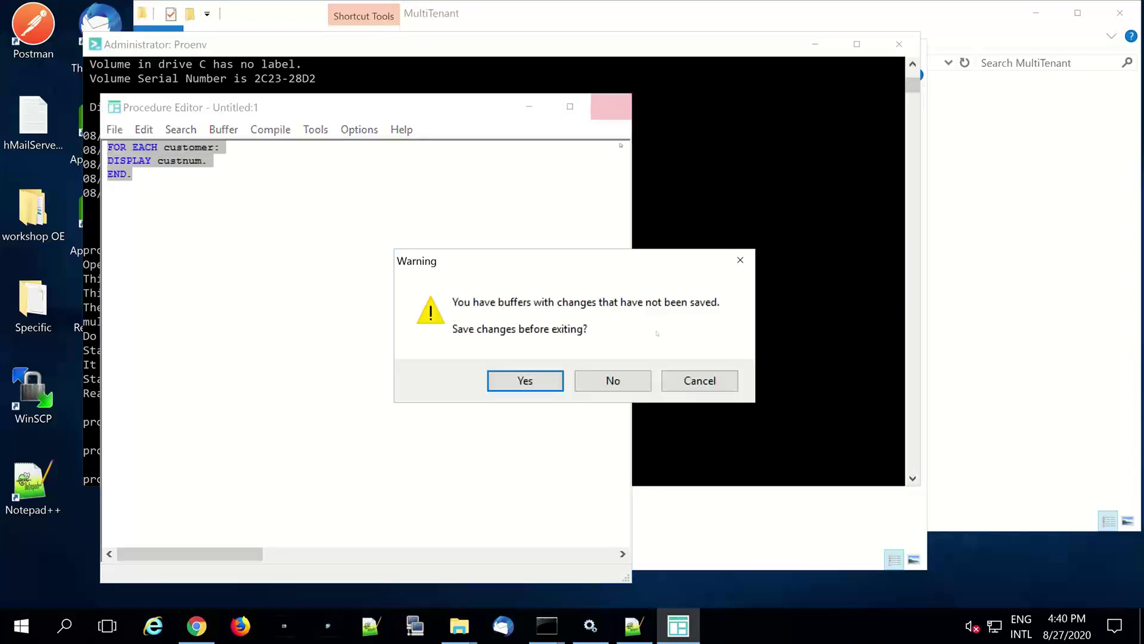
click(611, 379)
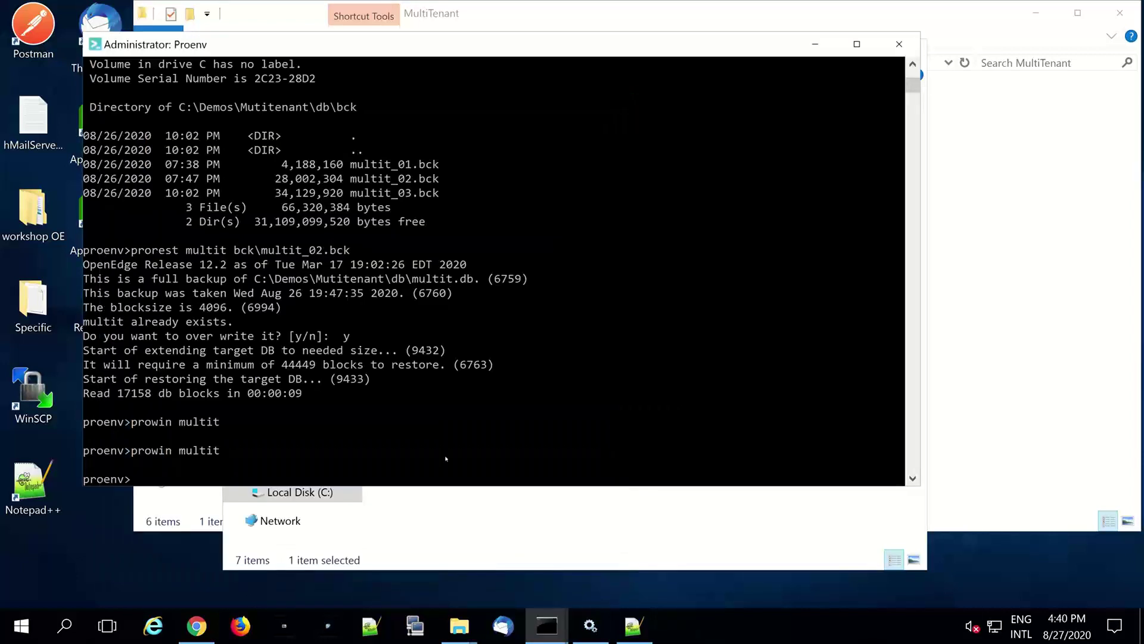
- Relaunch prowin multit from the Proenv console
click(446, 459)
key(Up)
key(Return)
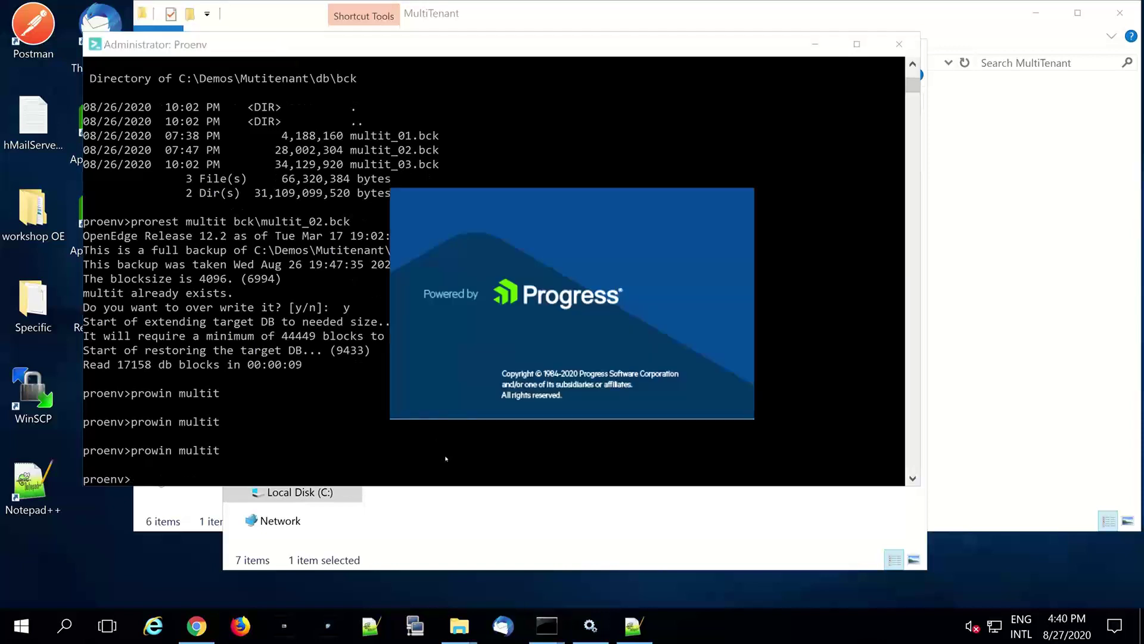
- Log in as user01 with the password in domain empresa02
text(user01)
key(Tab)
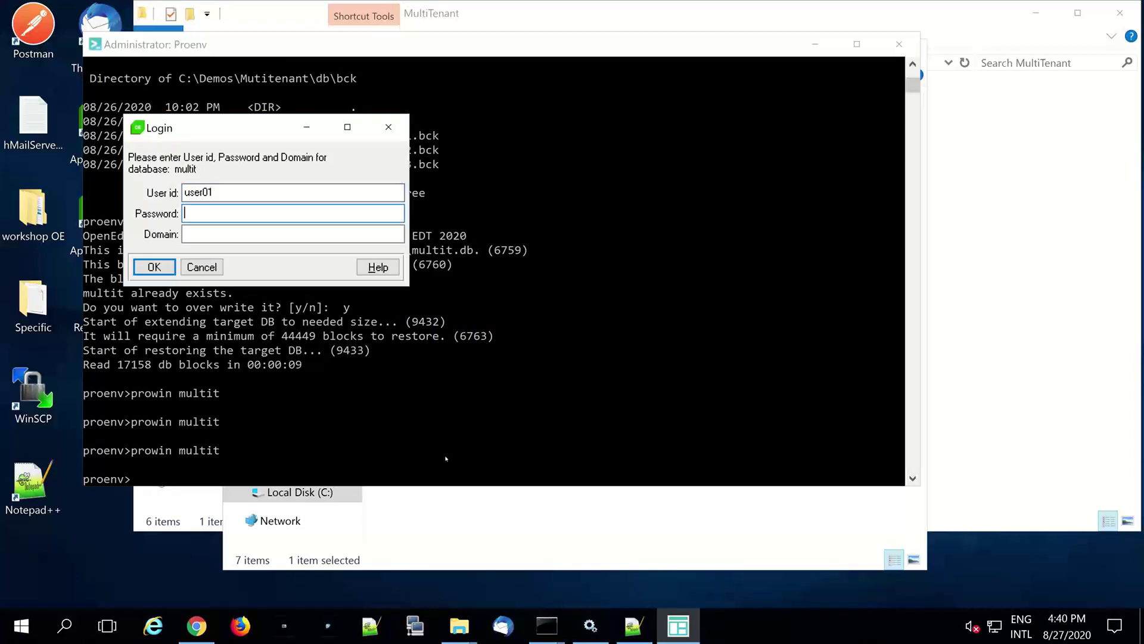
text(123)
key(Tab)
text(empresa)
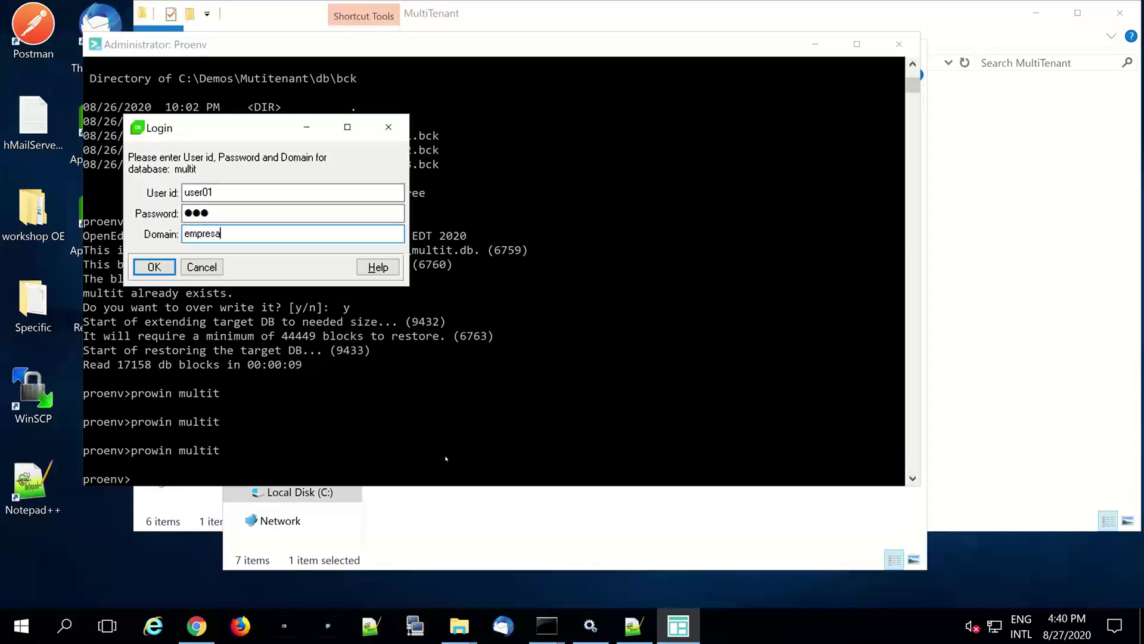
text(02)
click(149, 269)
- Paste the customer query into the Procedure Editor, then close it without saving
right_click(350, 245)
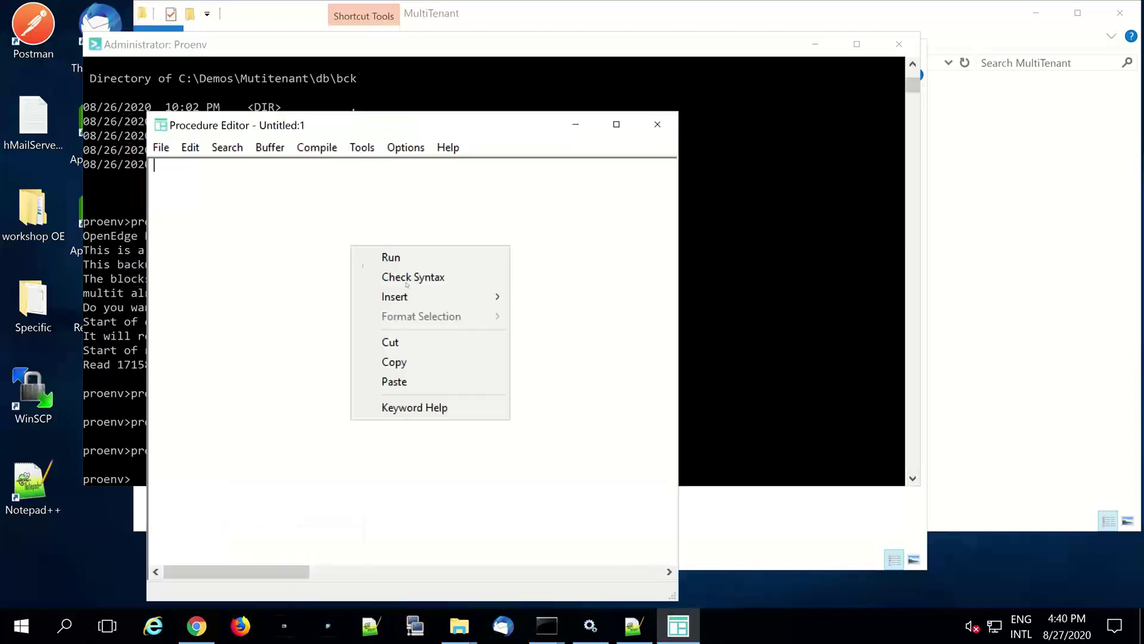
click(419, 380)
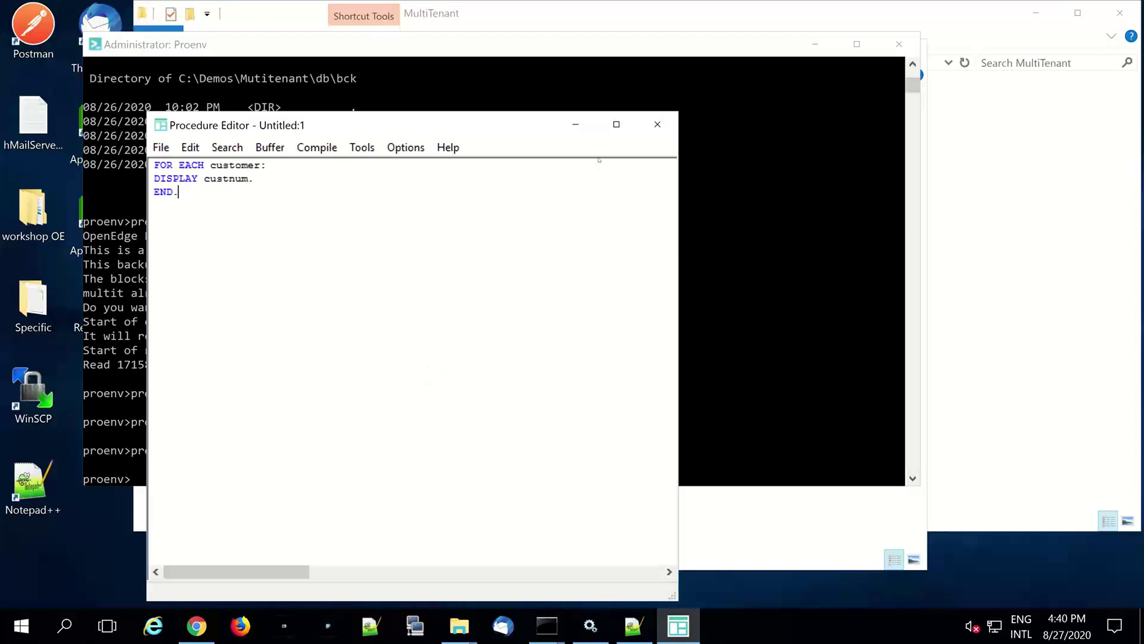
click(657, 124)
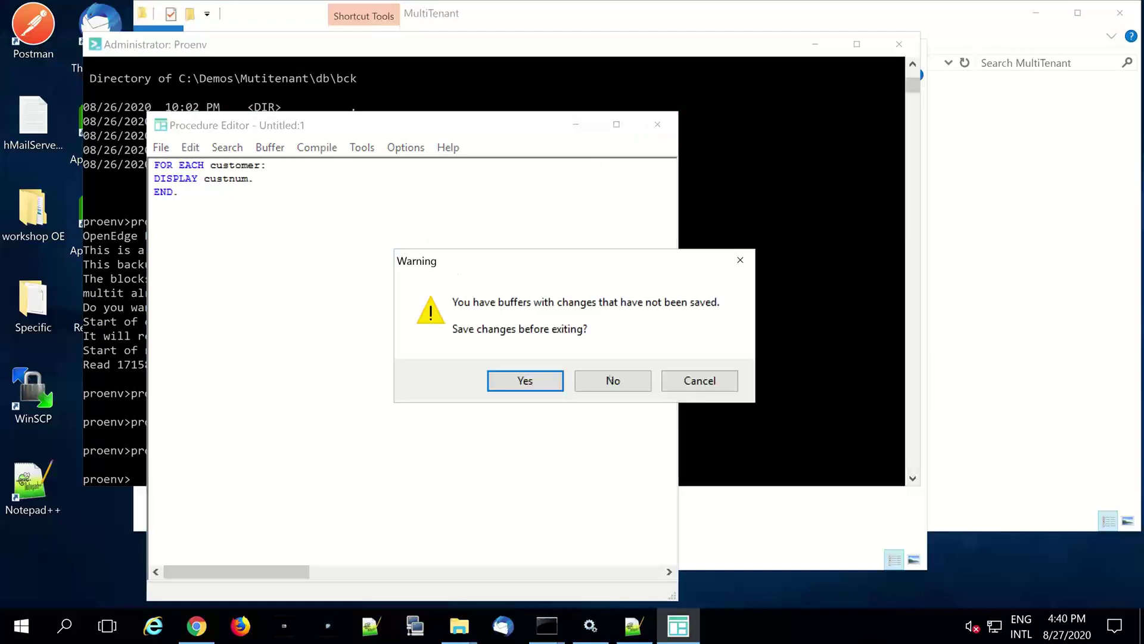
click(611, 382)
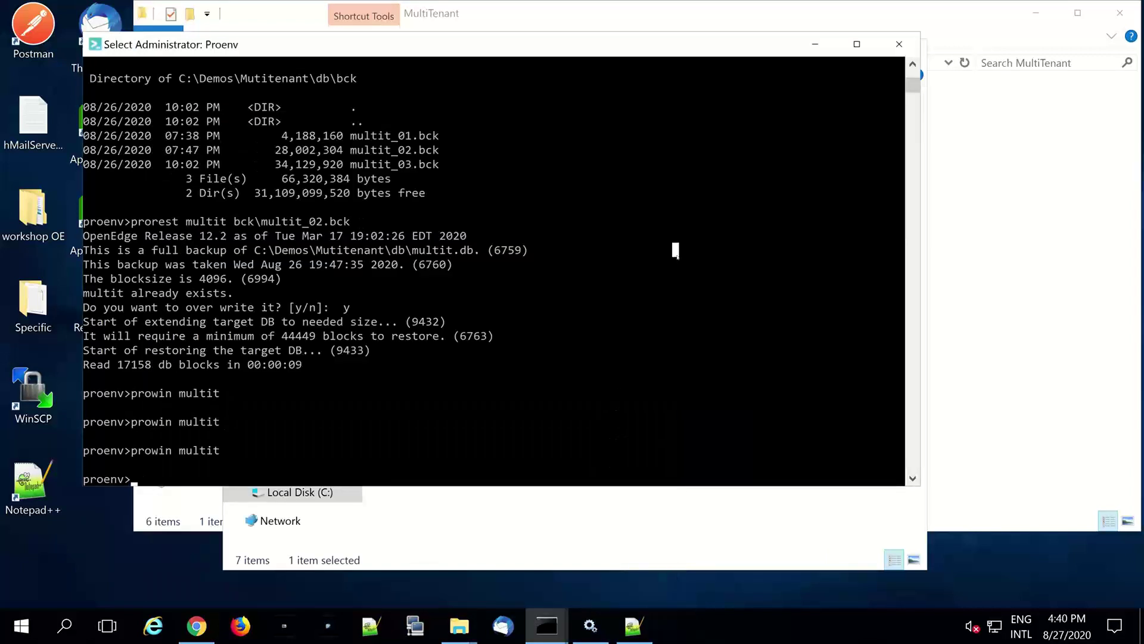
- Relaunch prowin multit and try logging in with mistyped domain 'empres03', dismissing the error
key(Return)
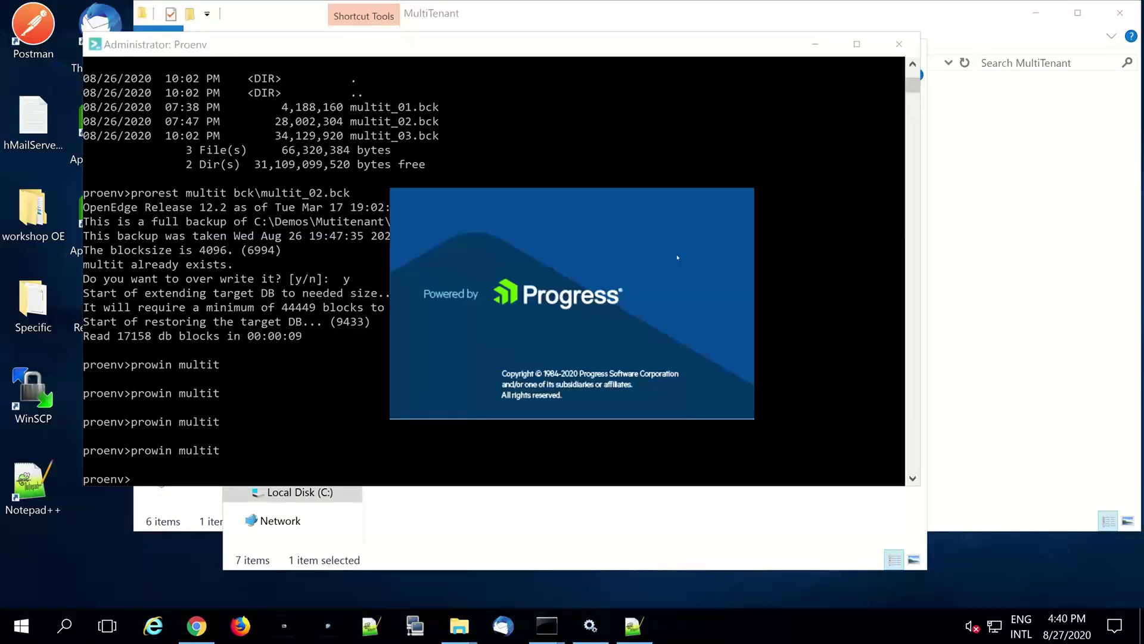
text(user)
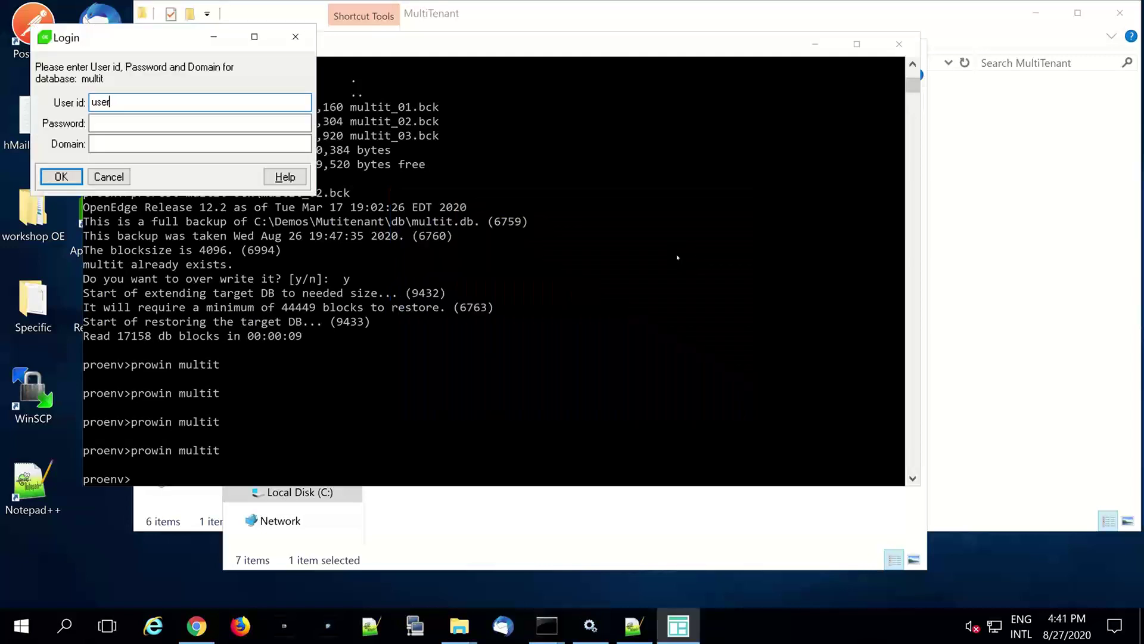
text(01)
key(Tab)
text(***)
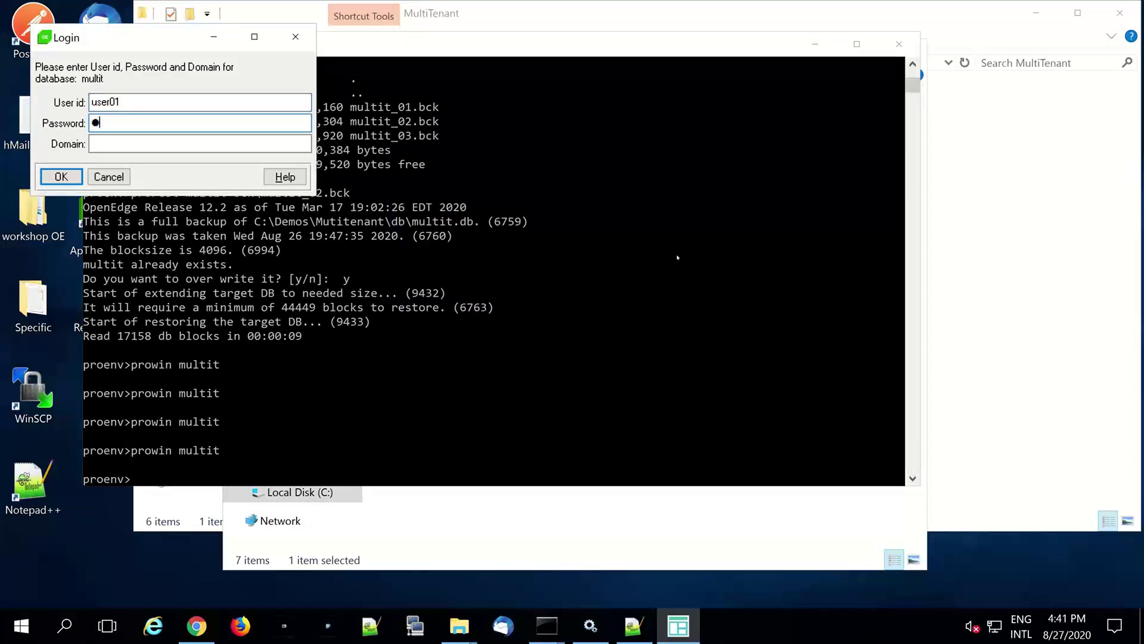
key(Tab)
text(empres03)
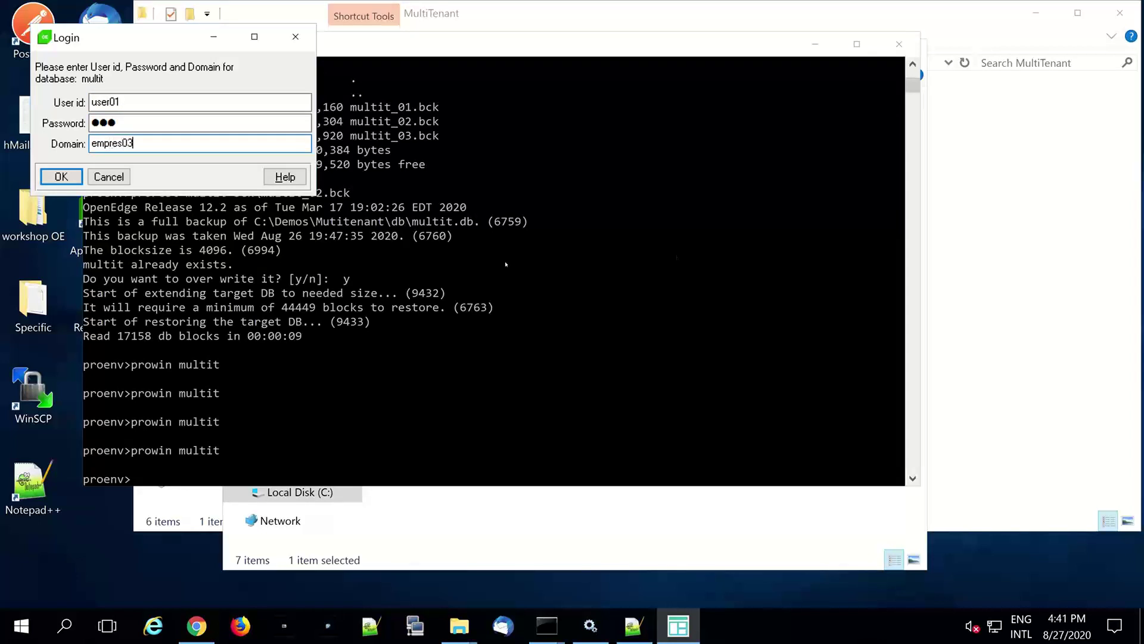
click(62, 177)
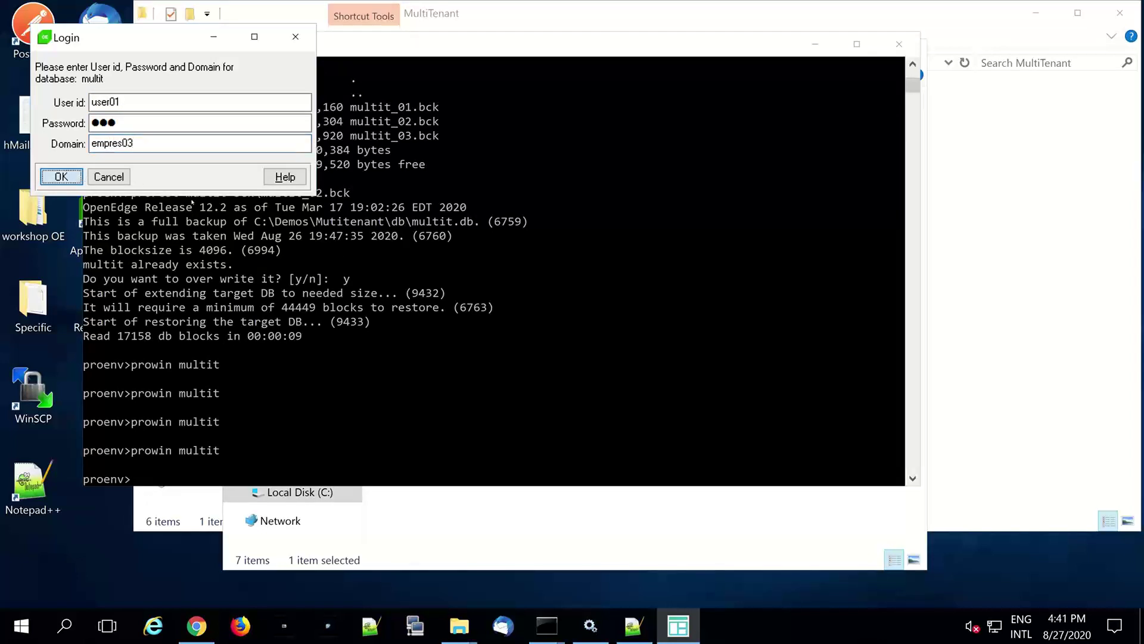
click(623, 373)
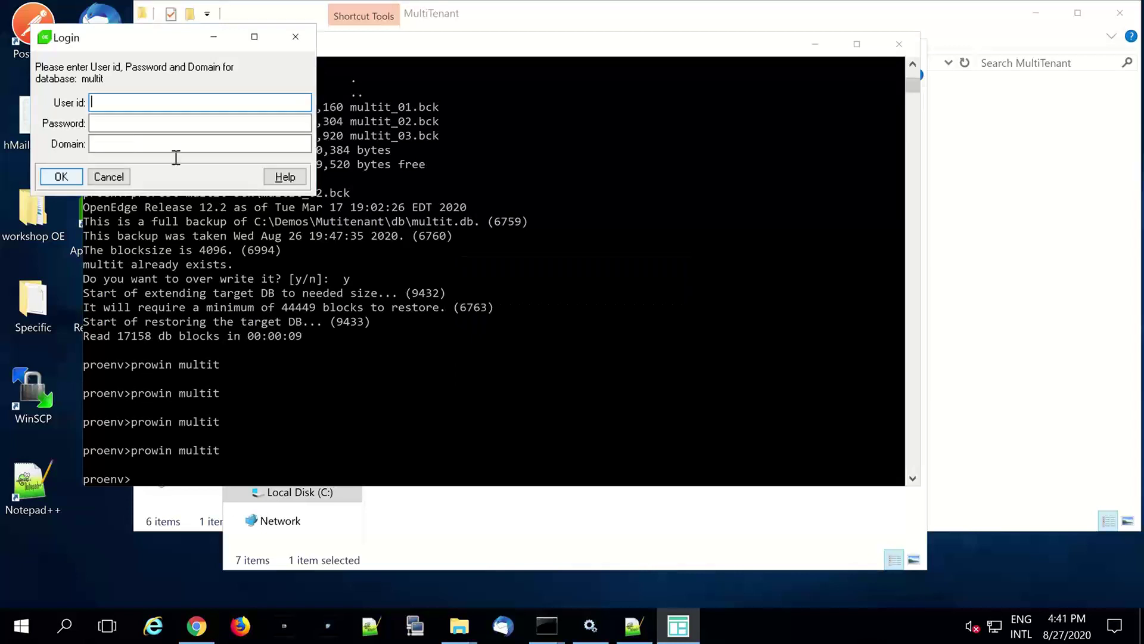
- Retry the empresa03 login with mistyped user 'useer01', dismissing the error again
text(useer01)
key(Tab)
text(abc)
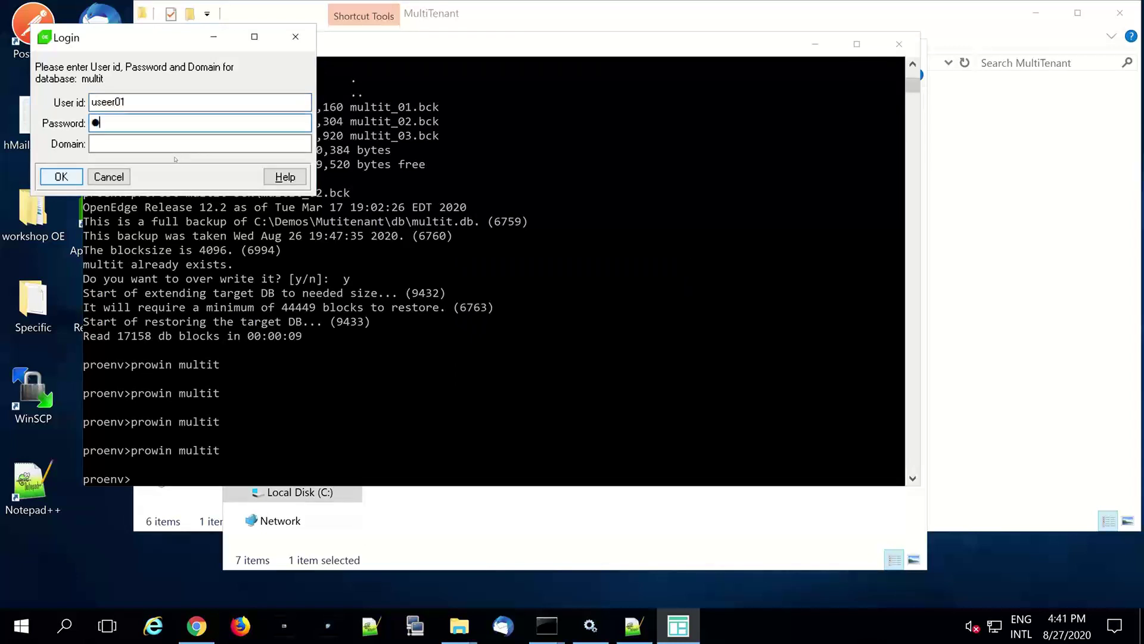
click(242, 143)
text(e)
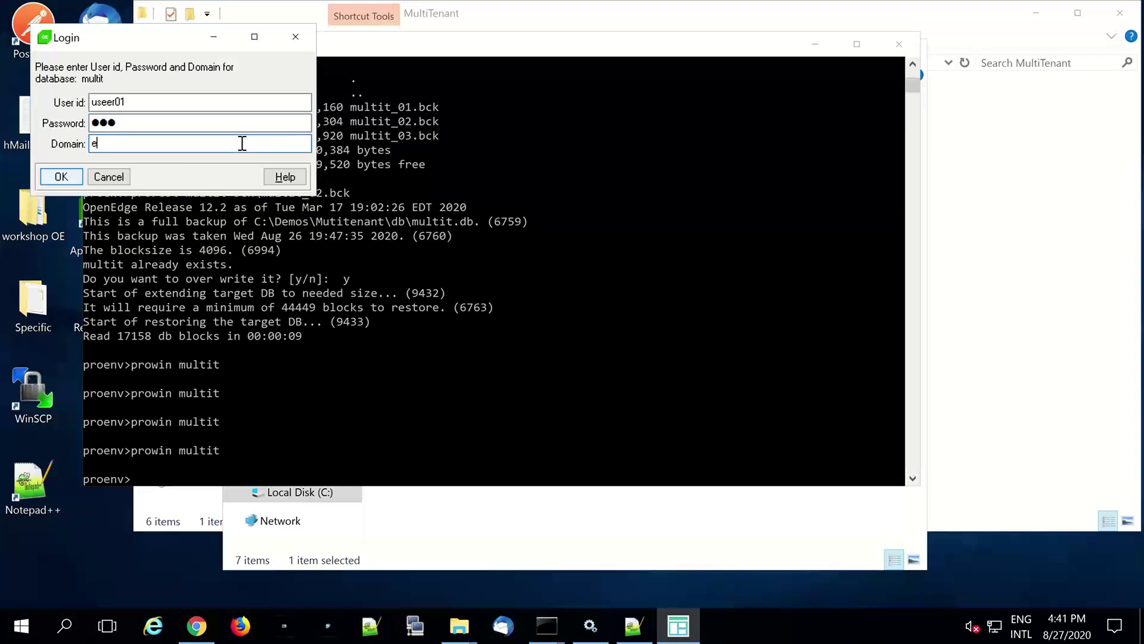
text(mpresa03)
click(77, 176)
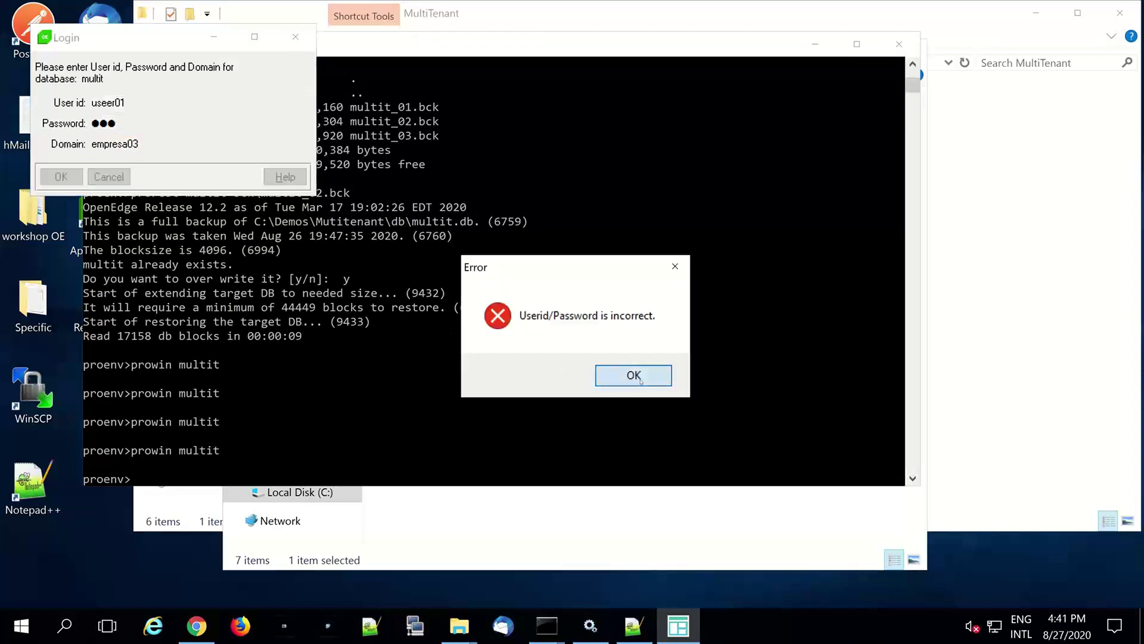
click(620, 384)
- Log in as user01 with the password in the empresa03 domain
text(user)
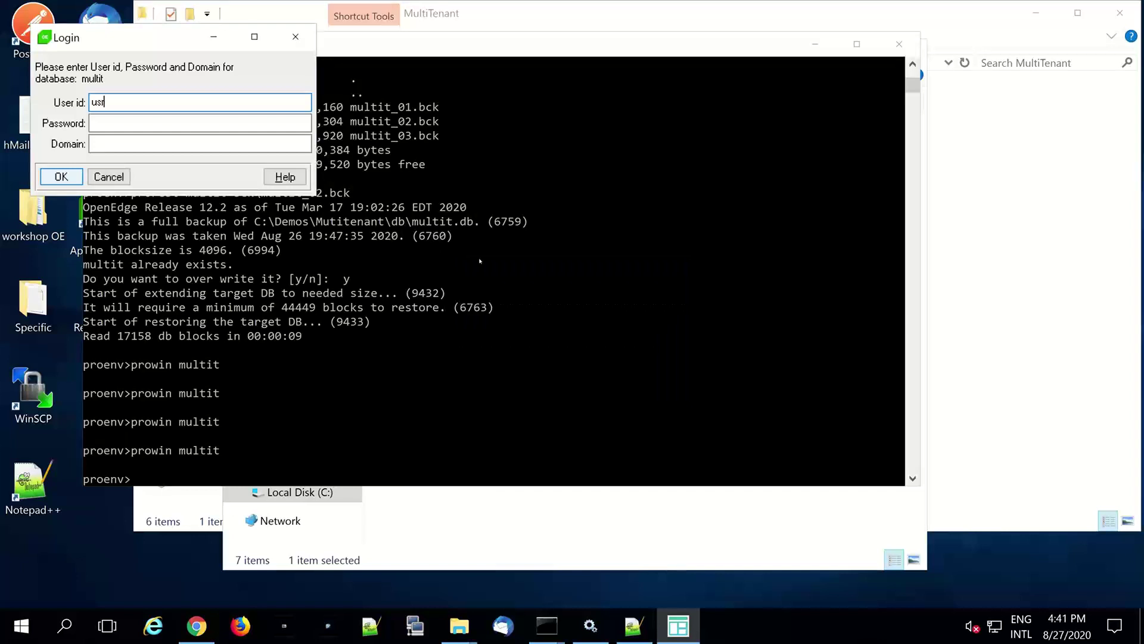
text(01)
key(Tab)
text(abc)
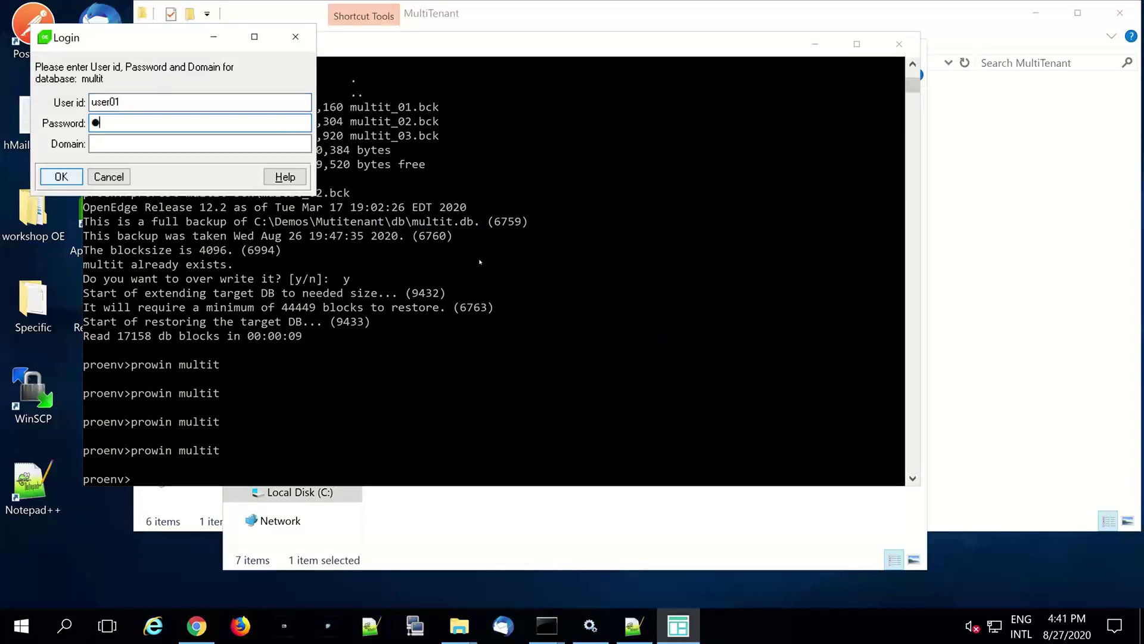
click(244, 145)
text(e)
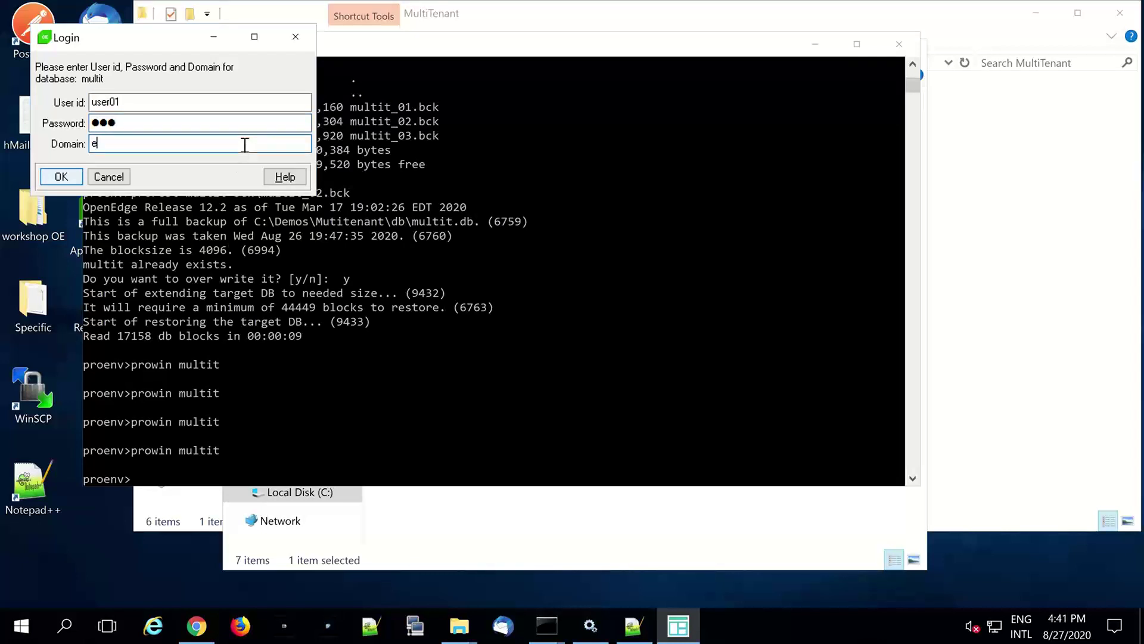
text(mpresa03)
click(62, 177)
- Paste the FOR EACH customer query into the Procedure Editor
right_click(279, 180)
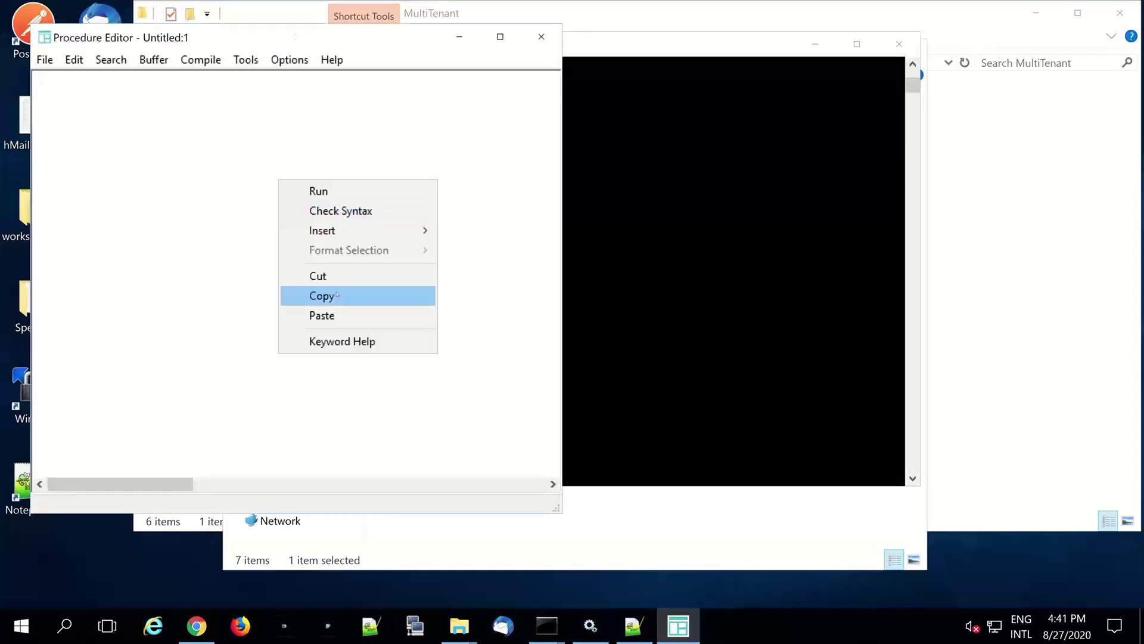
click(334, 315)
right_click(333, 223)
- Run the customer query listing Cust Num 1–20, then bring the Proenv console forward
click(398, 235)
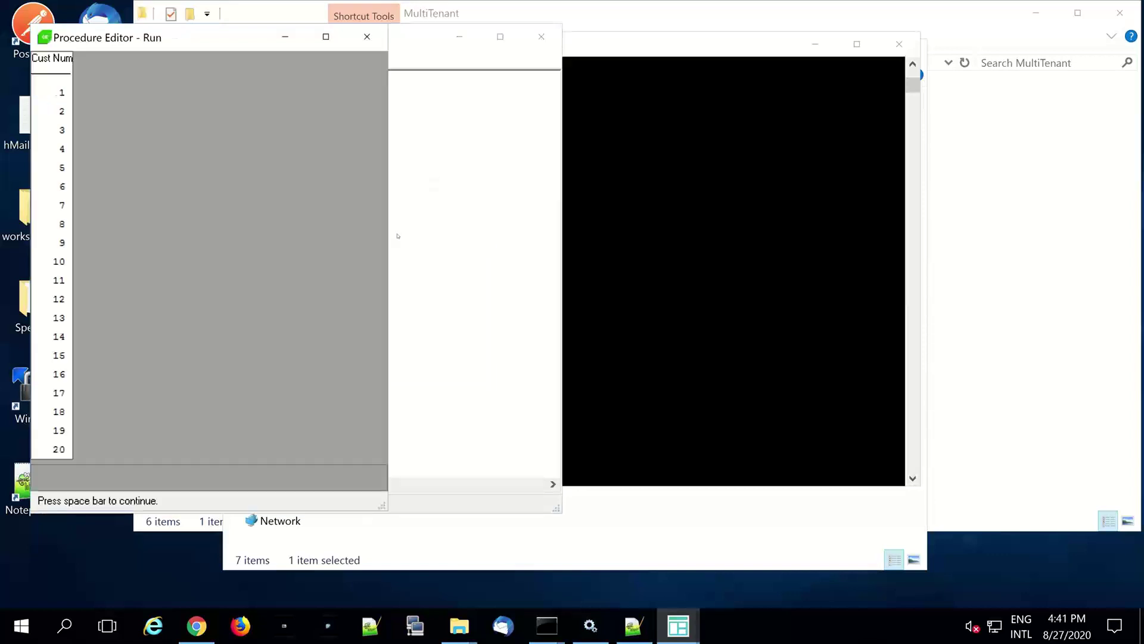
key(space)
key(space)
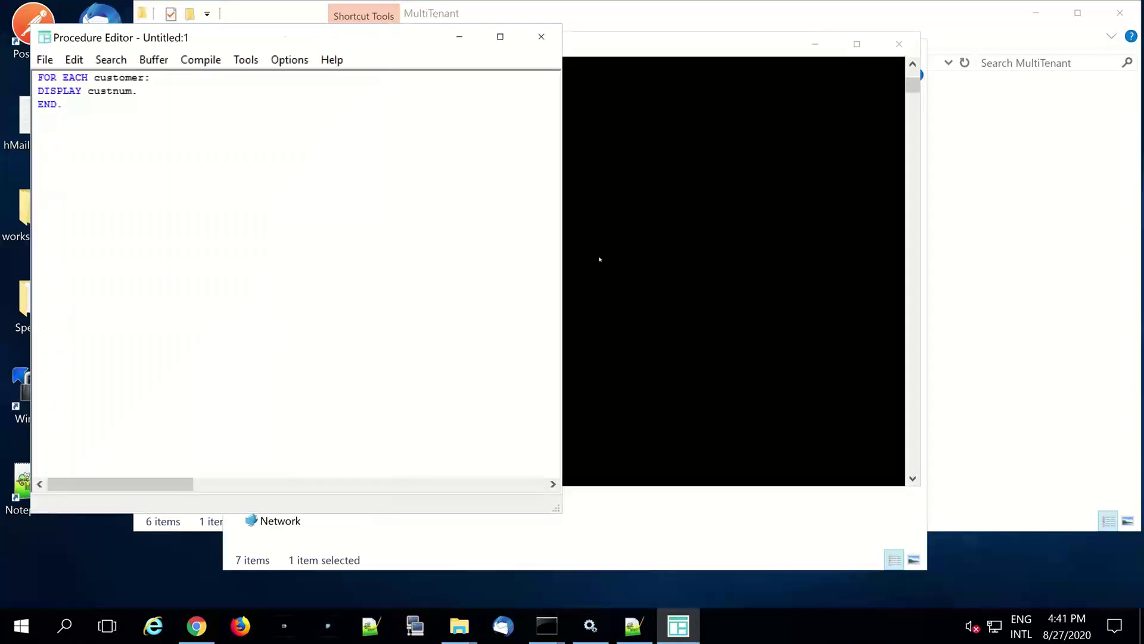
click(599, 259)
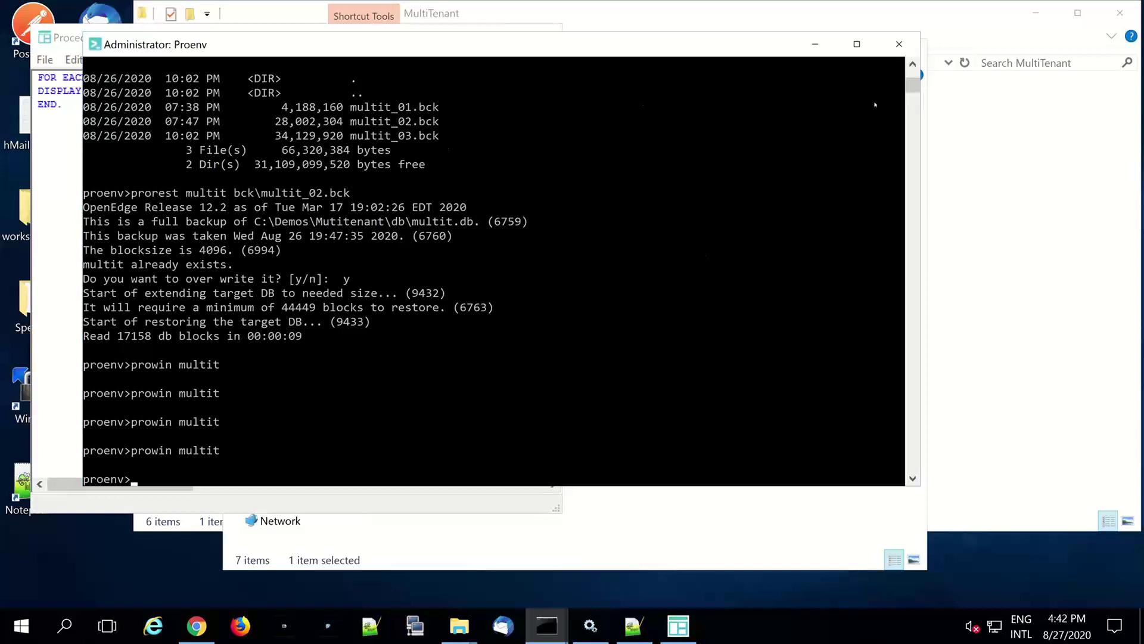
- Minimize Proenv and close the Procedure Editor without saving
click(815, 44)
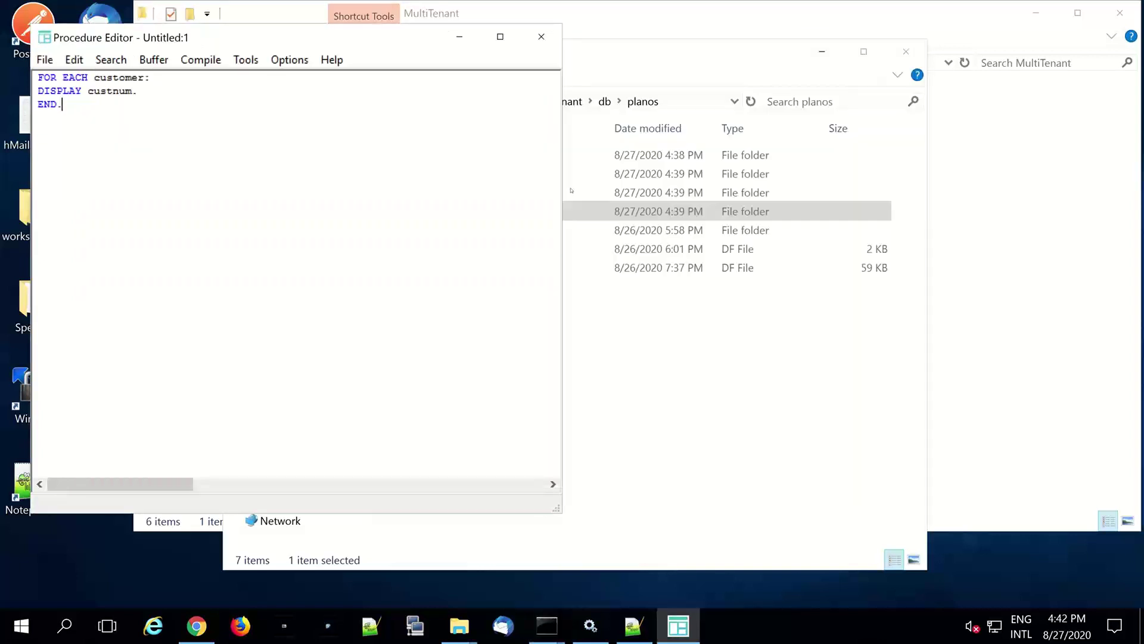
click(541, 36)
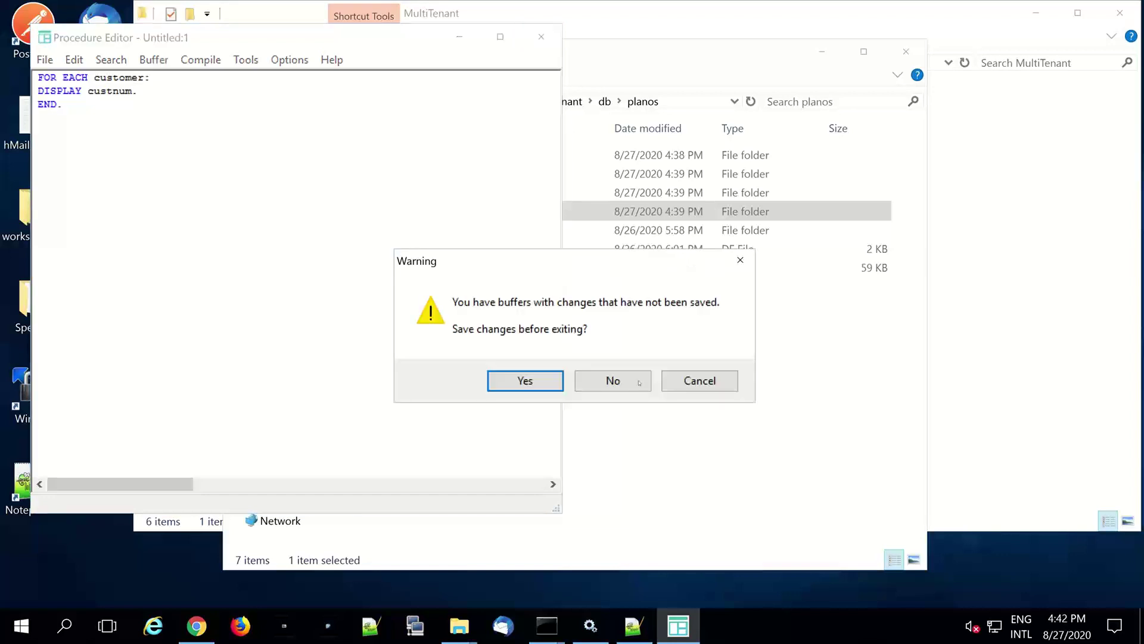
click(637, 387)
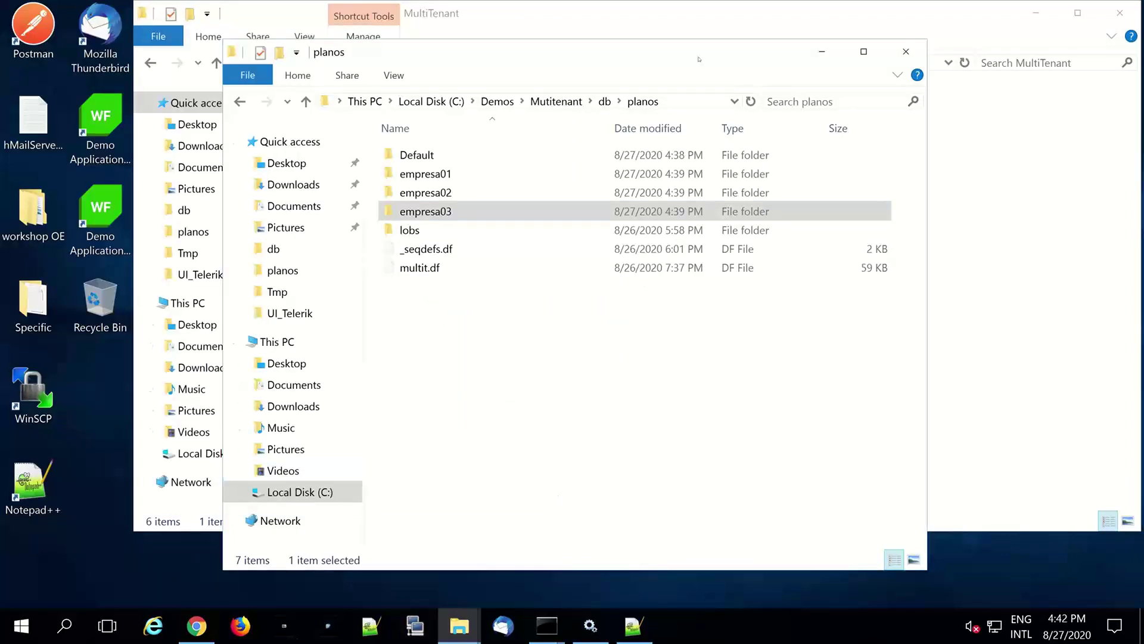
- Launch the Client - Regular - Empresa 01 shortcut from the MultiTenant folder
drag(805, 74, 913, 90)
key(alt+Tab)
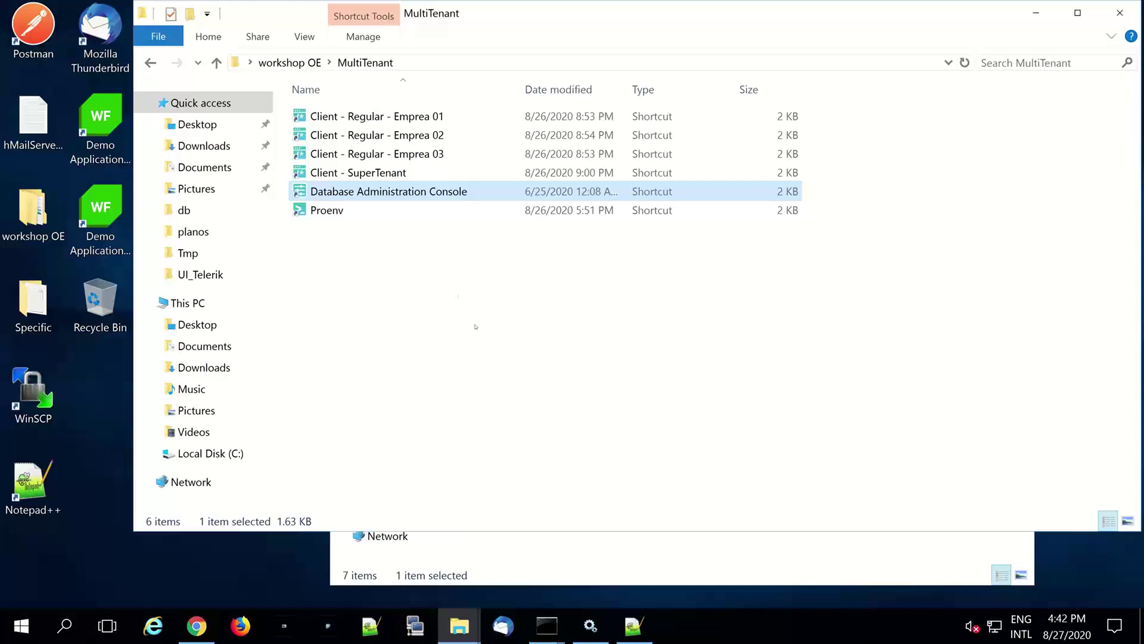
double_click(417, 116)
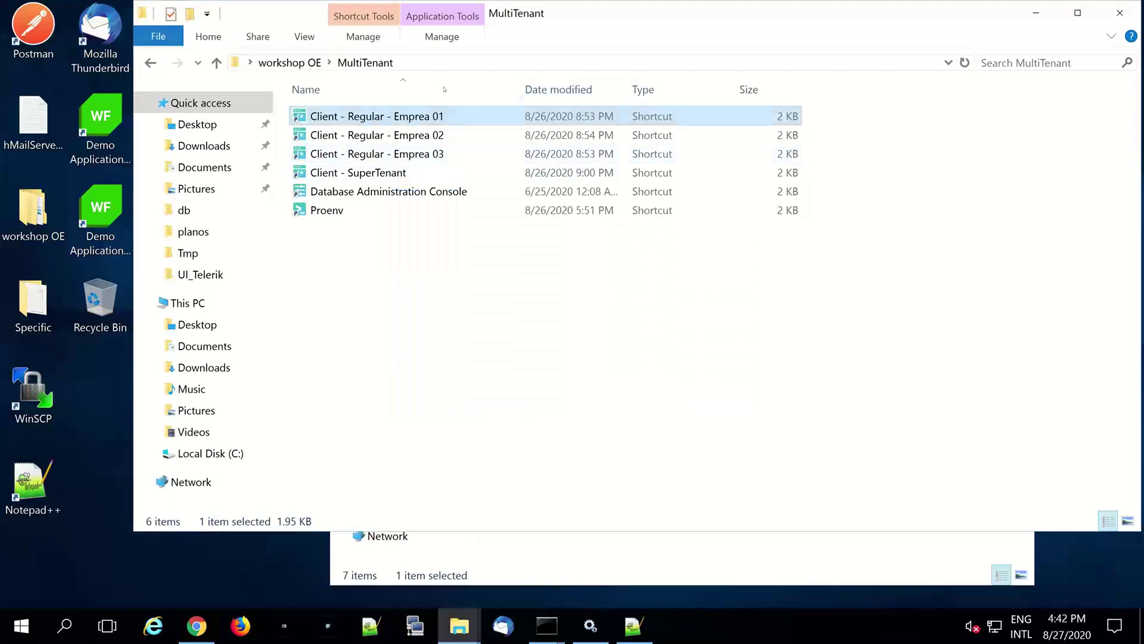
- Launch the Empresa 02, Empresa 03 and SuperTenant client shortcuts
drag(381, 82, 322, 50)
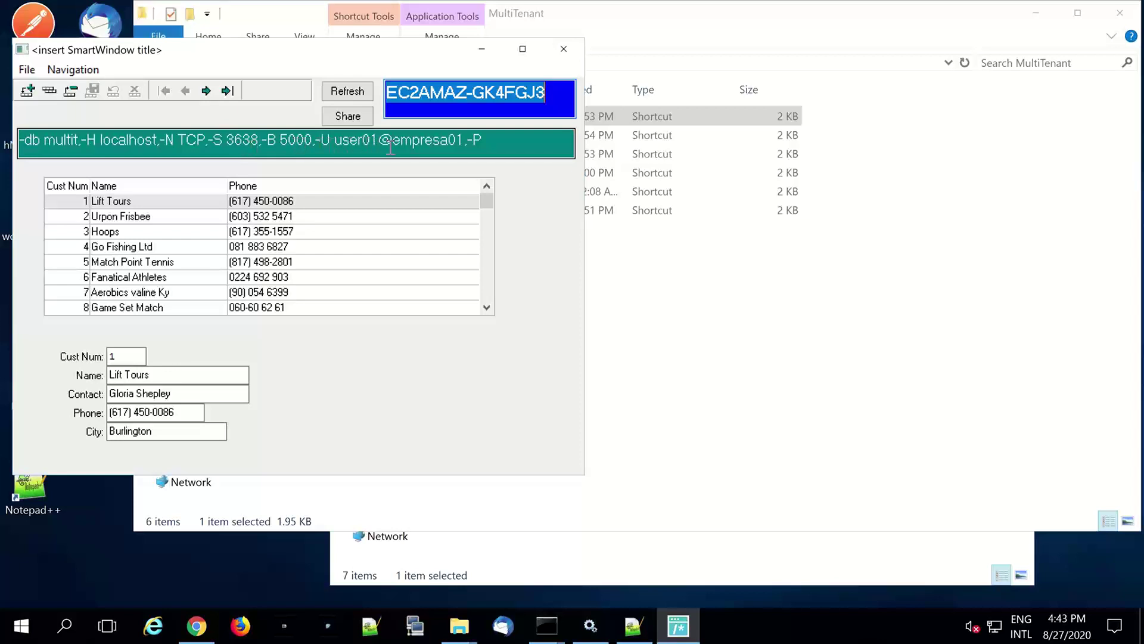
click(690, 12)
click(429, 139)
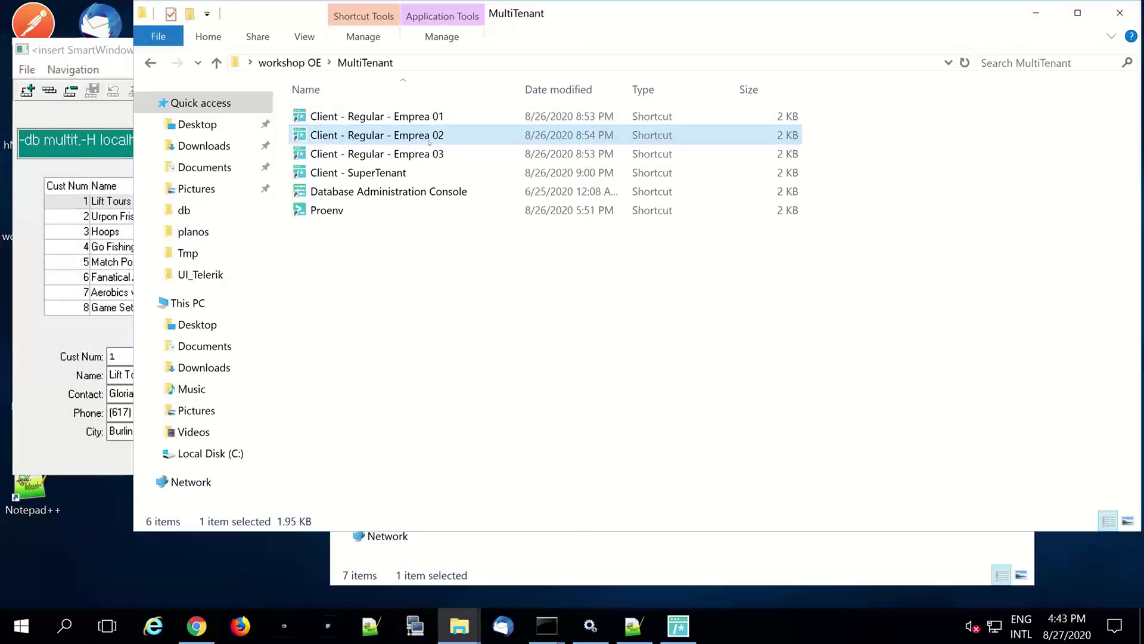
double_click(429, 140)
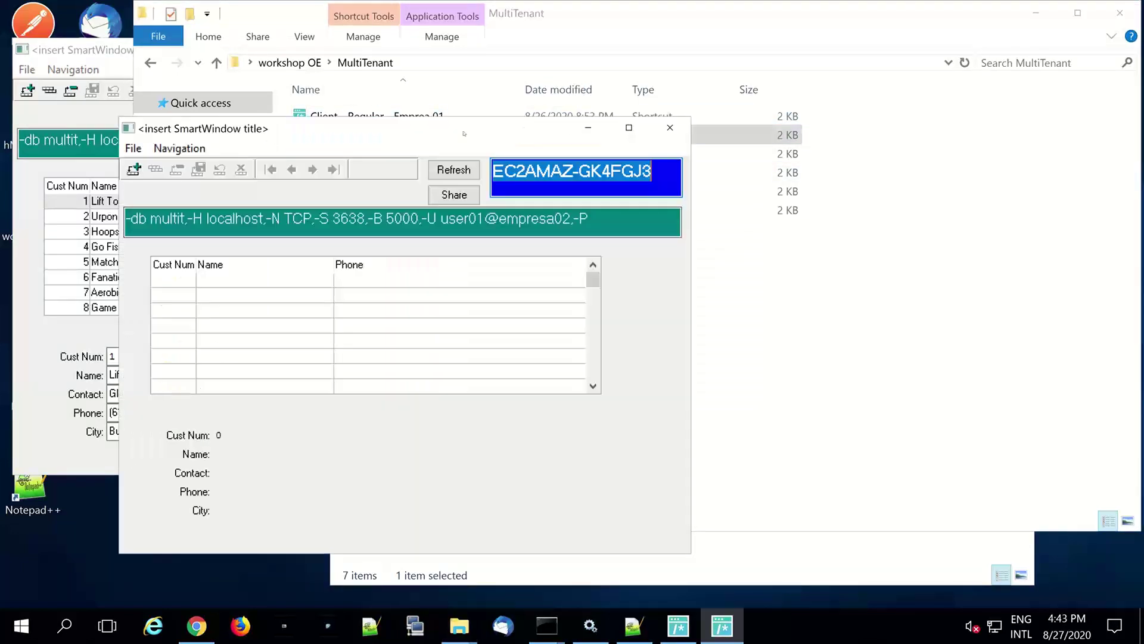
click(621, 14)
double_click(445, 158)
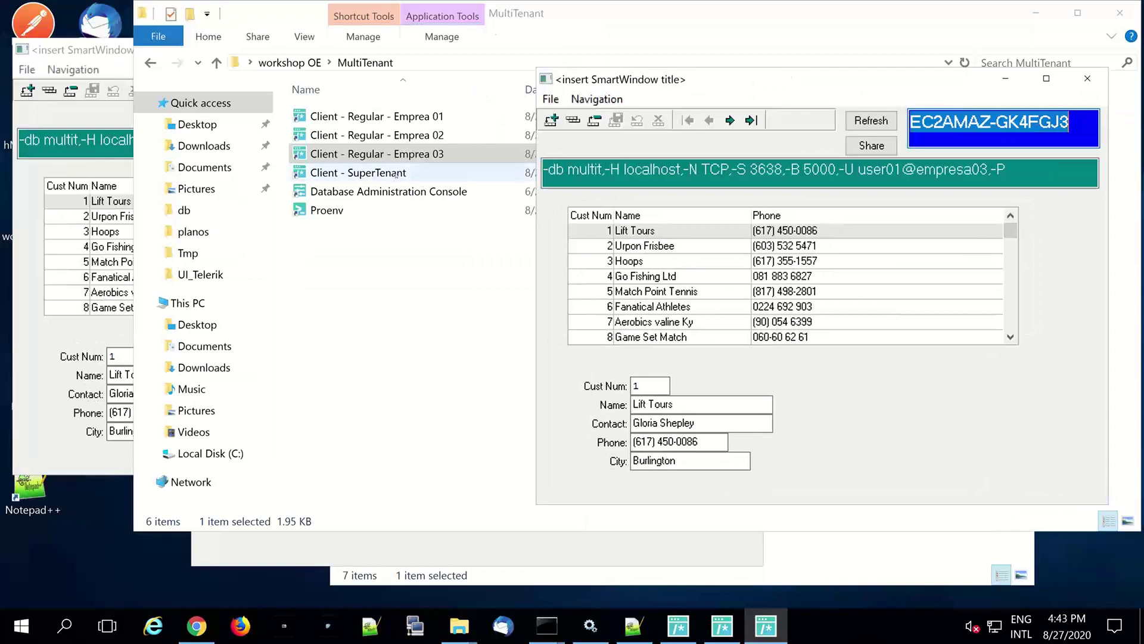
double_click(395, 173)
- Compare the customer grids in the admon, empresa01, empresa02 and empresa03 client windows
click(1037, 15)
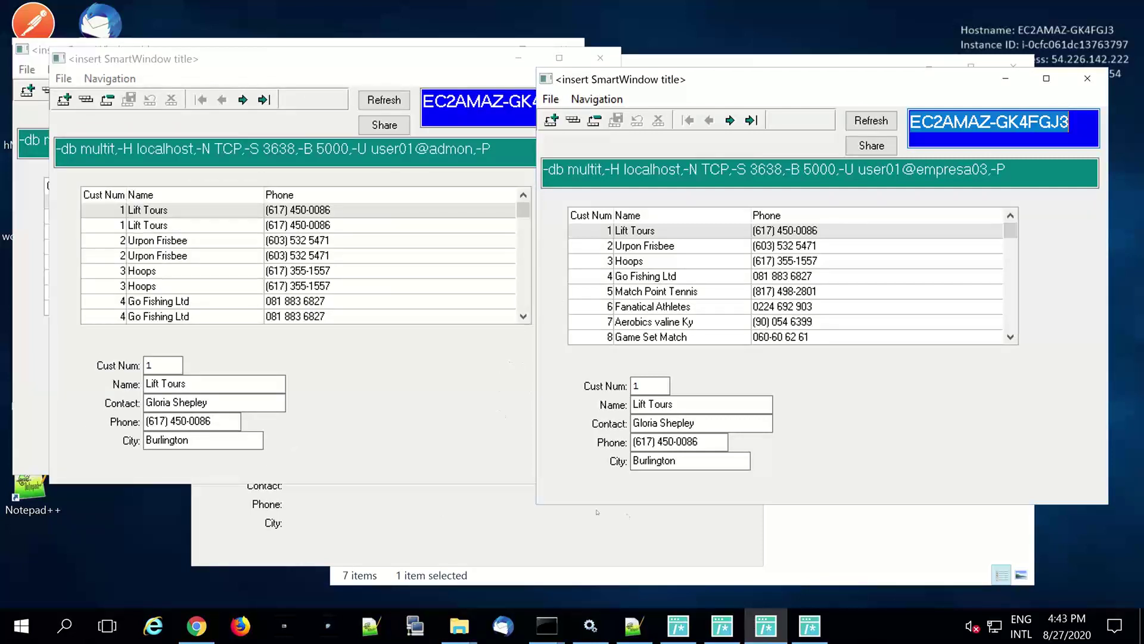
click(810, 626)
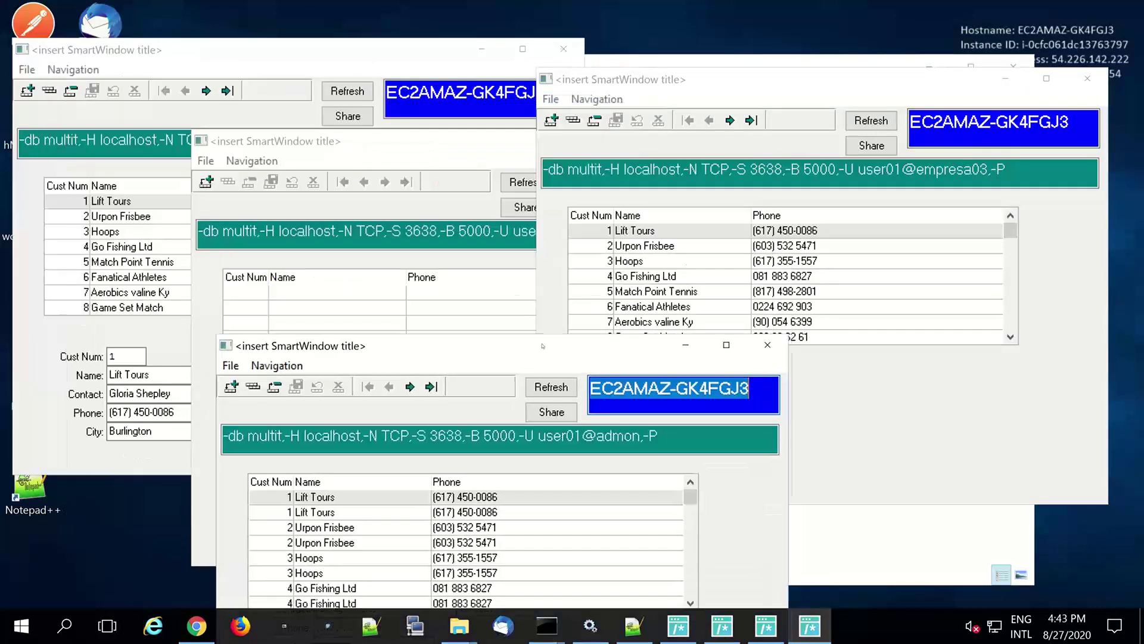
click(309, 56)
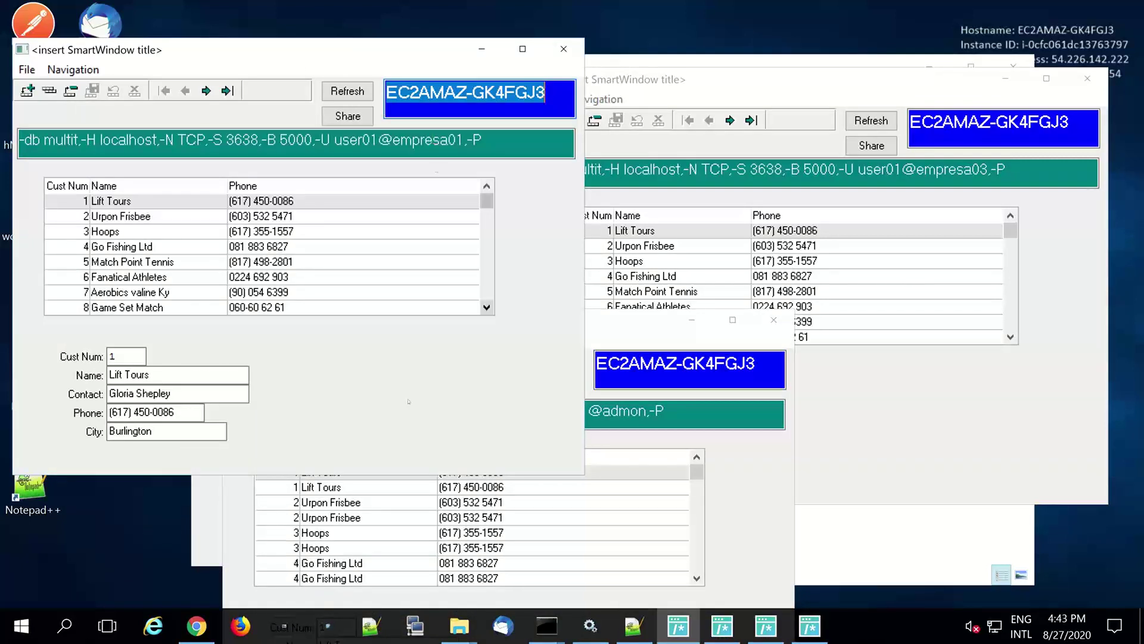
click(202, 530)
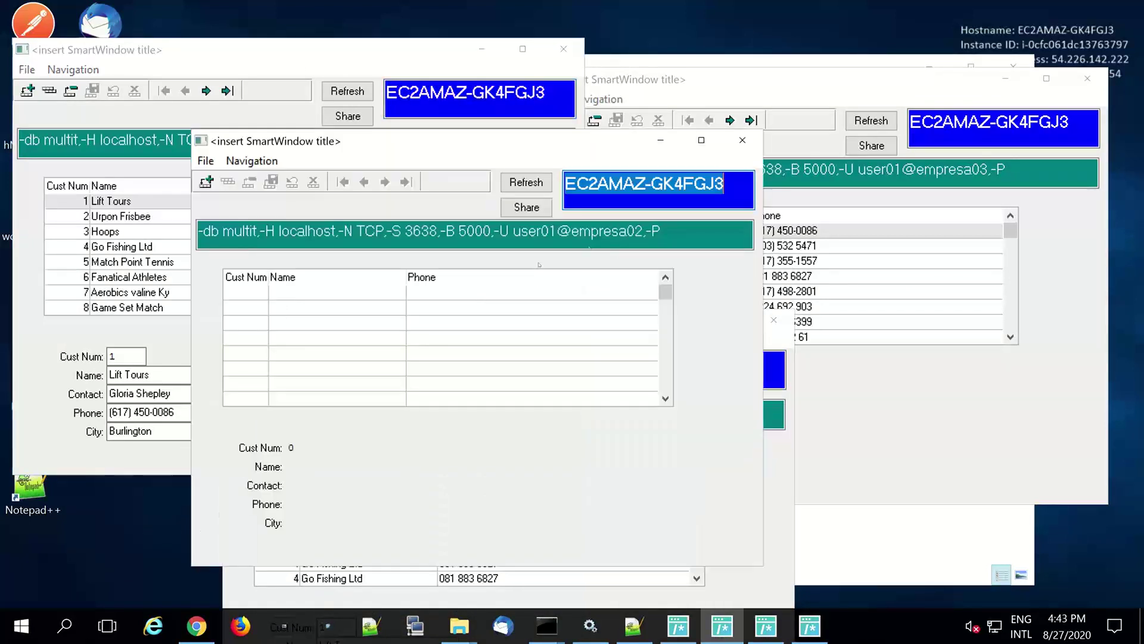
click(988, 470)
click(776, 598)
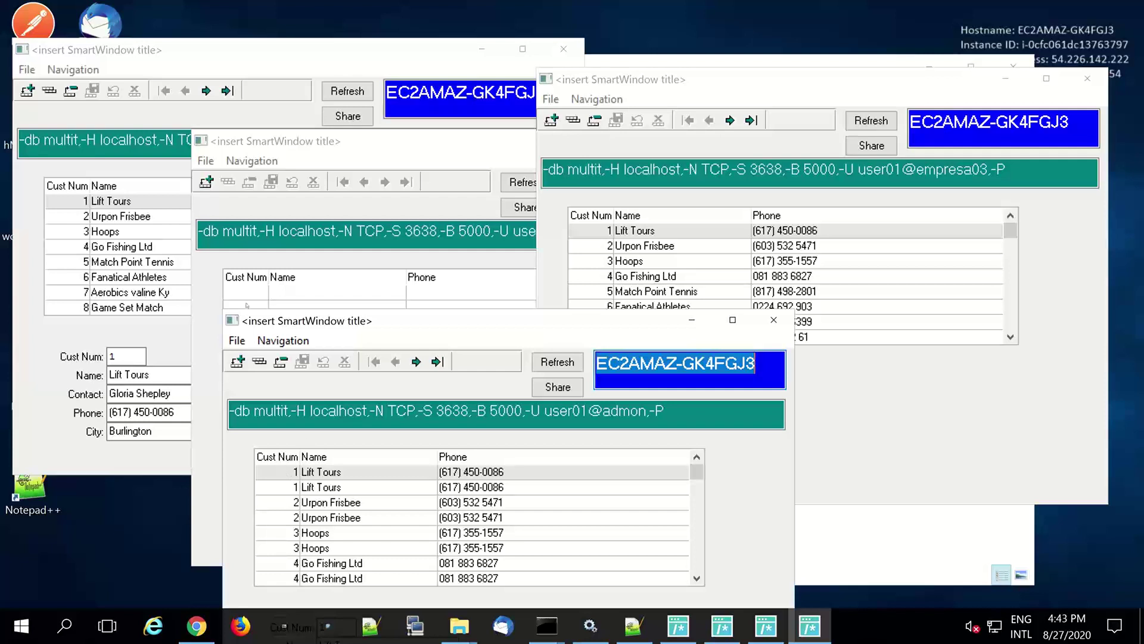
- Rename empresa01's customer 1 to 'Lift Tours - EMPRESA01' and save it
click(181, 374)
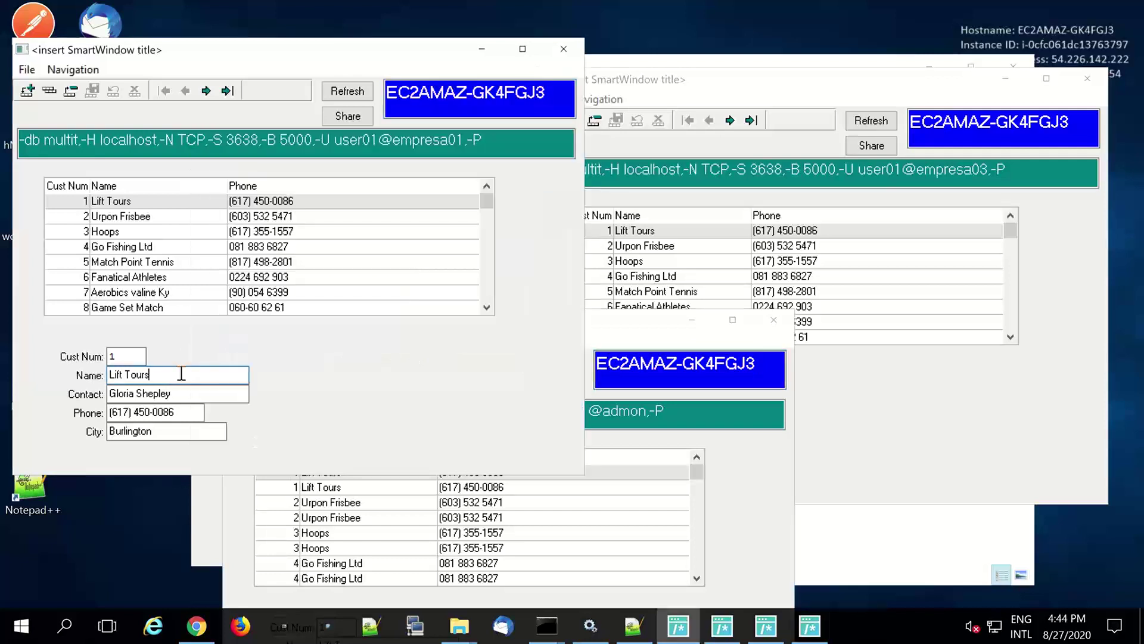
text(- )
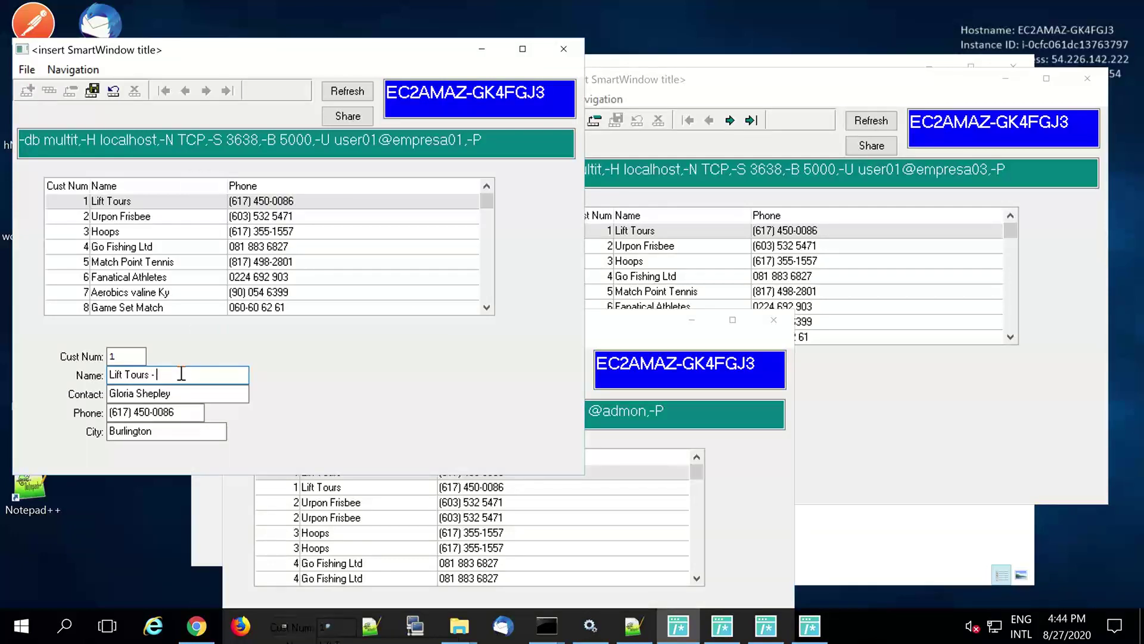
text(EMPRESA01)
click(92, 91)
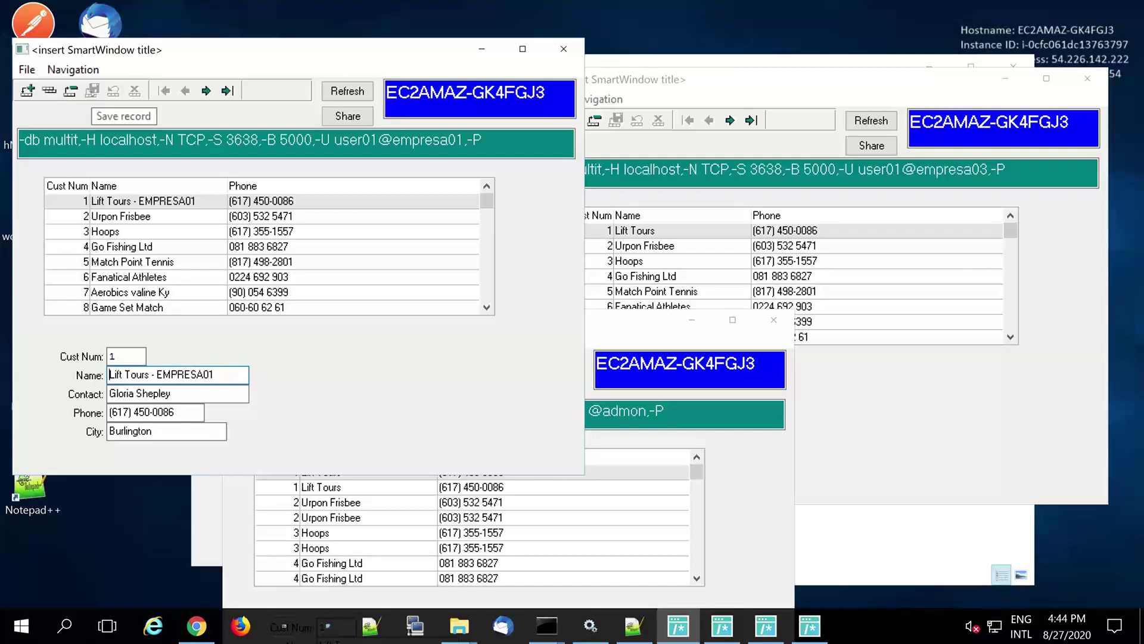
click(130, 217)
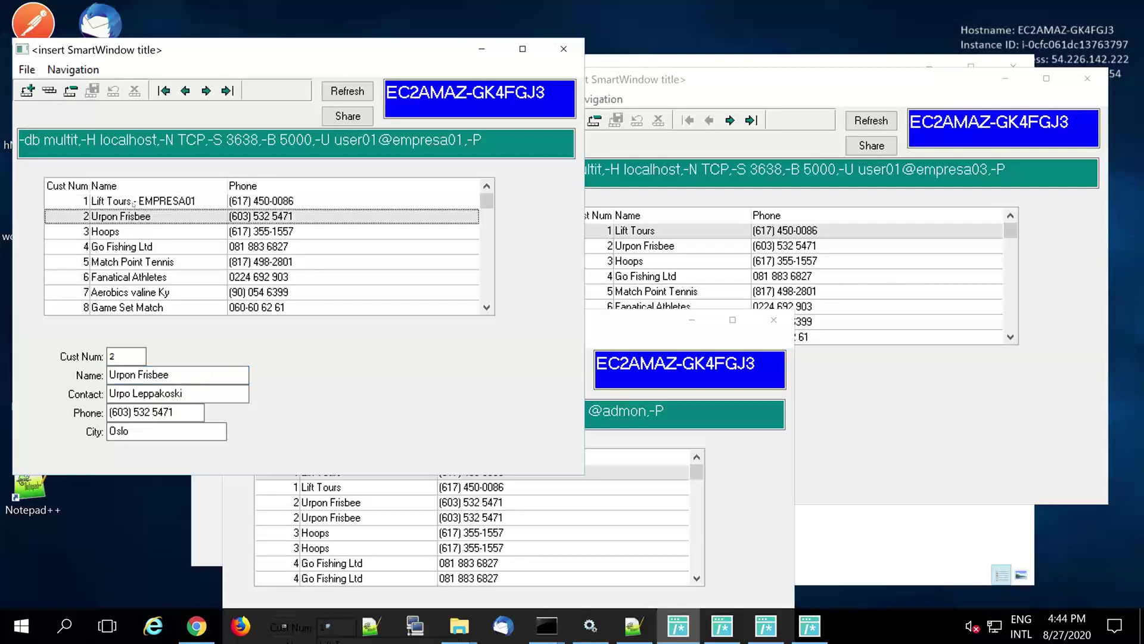
click(133, 203)
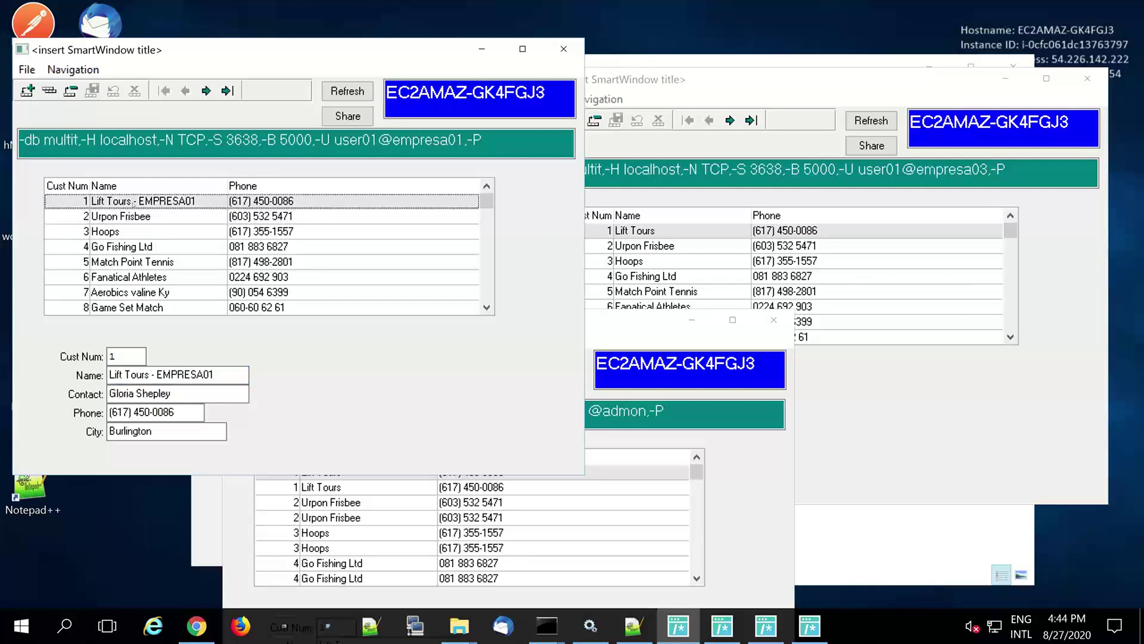
- Refresh empresa03 and rename its customer 1 to 'Lift Tours - EMPRESA 03', then save
click(838, 373)
click(888, 126)
click(717, 412)
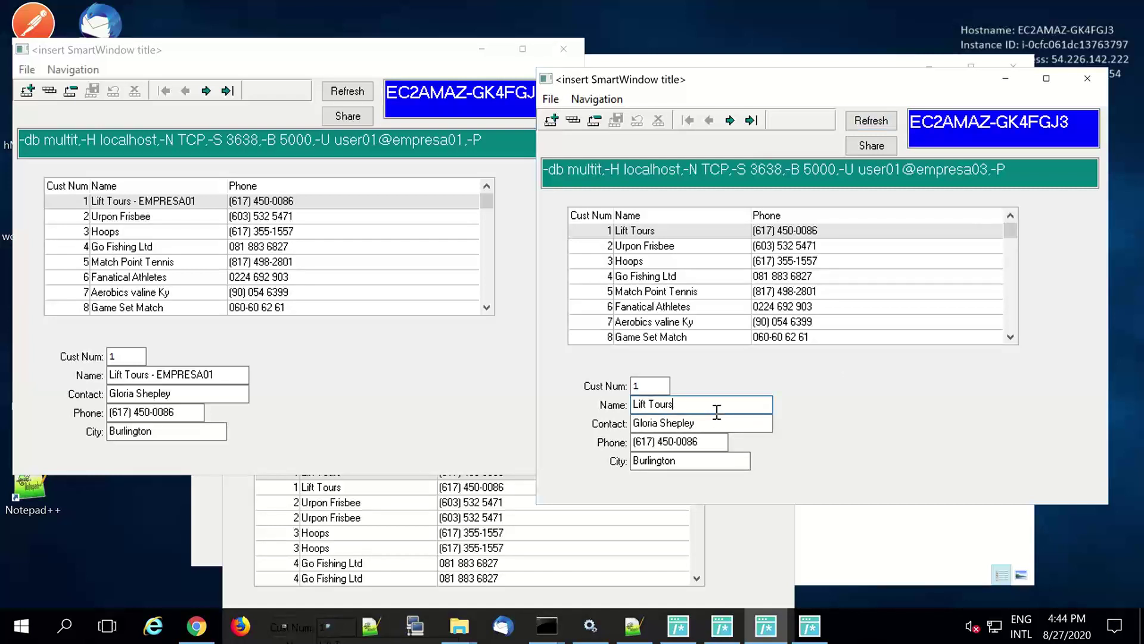
text(- EMPR)
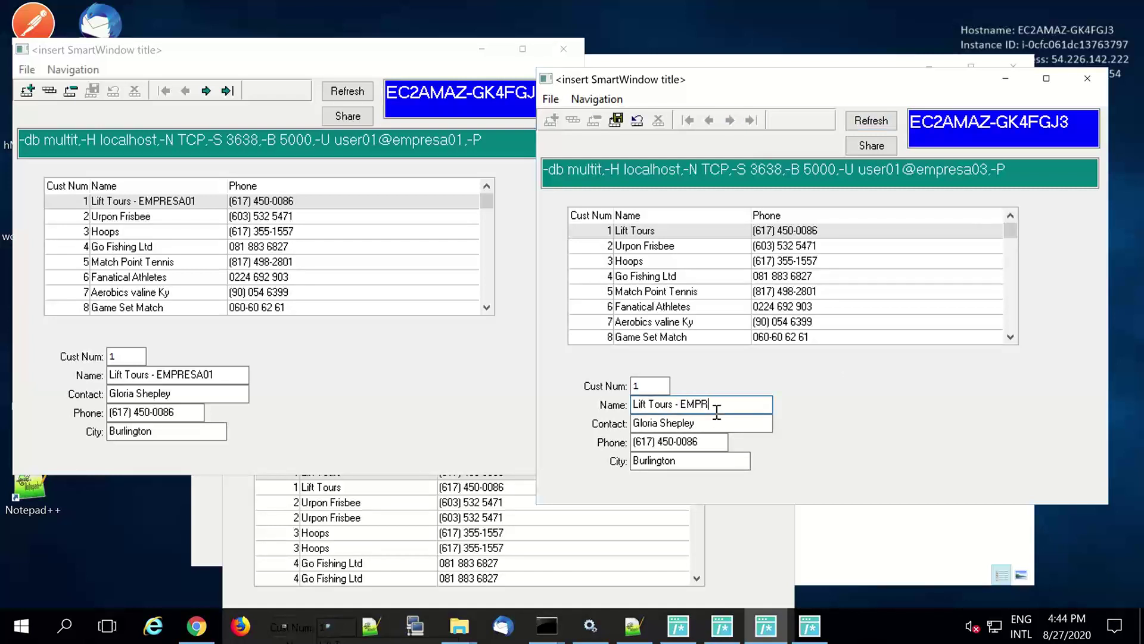
text(ESA 03)
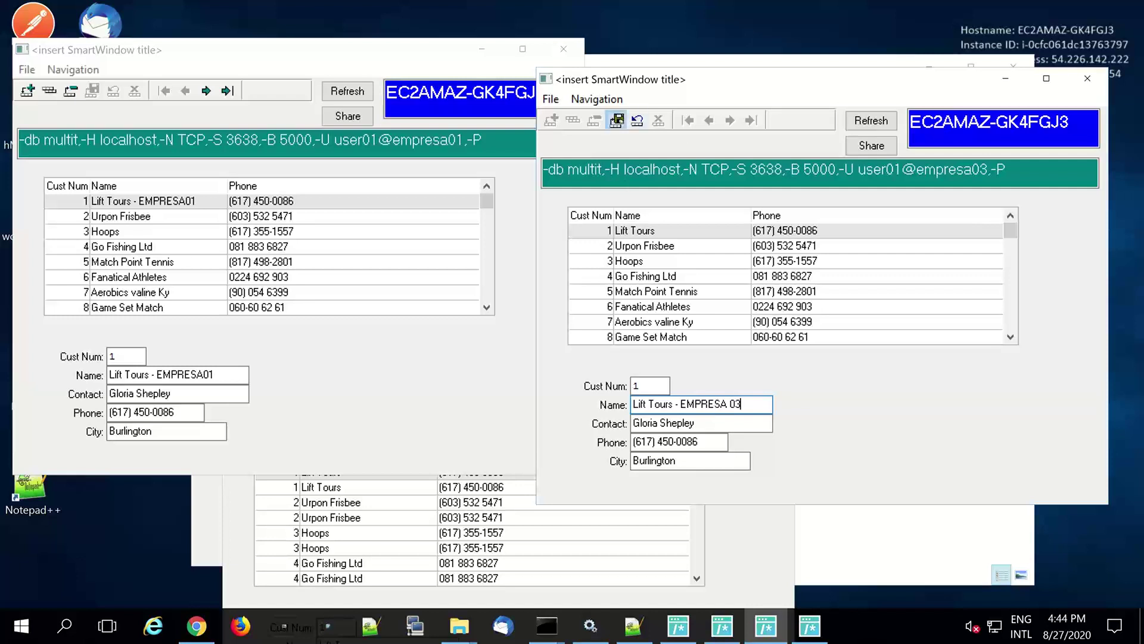
click(616, 120)
- Refresh the admon window to show both tenants' renamed Lift Tours records
click(759, 561)
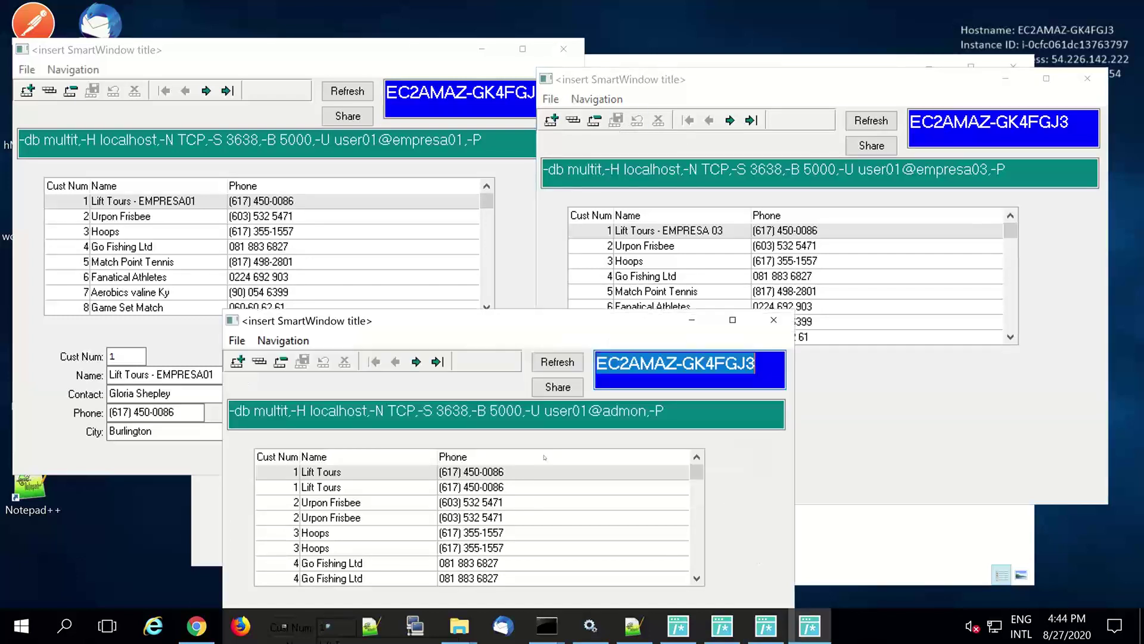
click(557, 362)
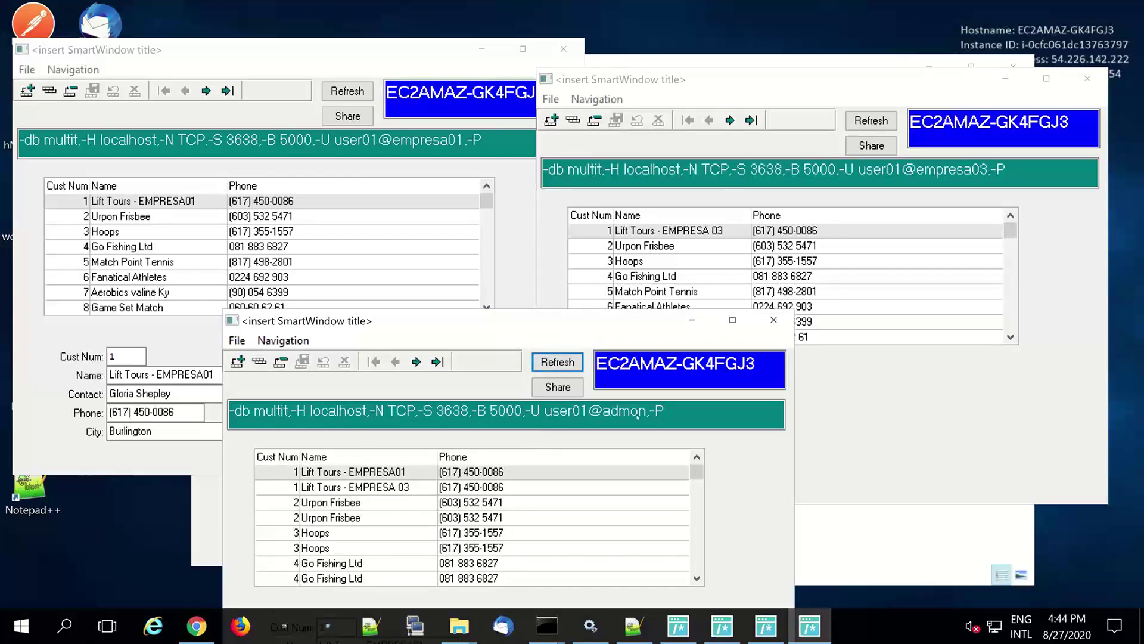
click(886, 444)
key(alt+Tab)
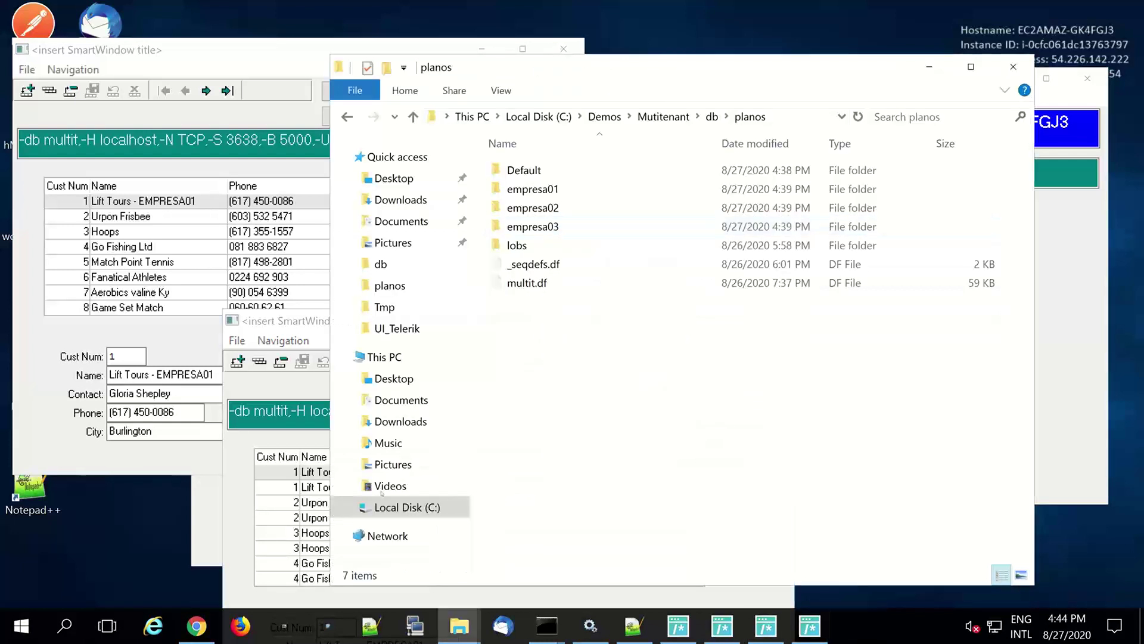
- View the empty empresa02 customer window, then return to the OpenEdge Management load-data summary
click(200, 524)
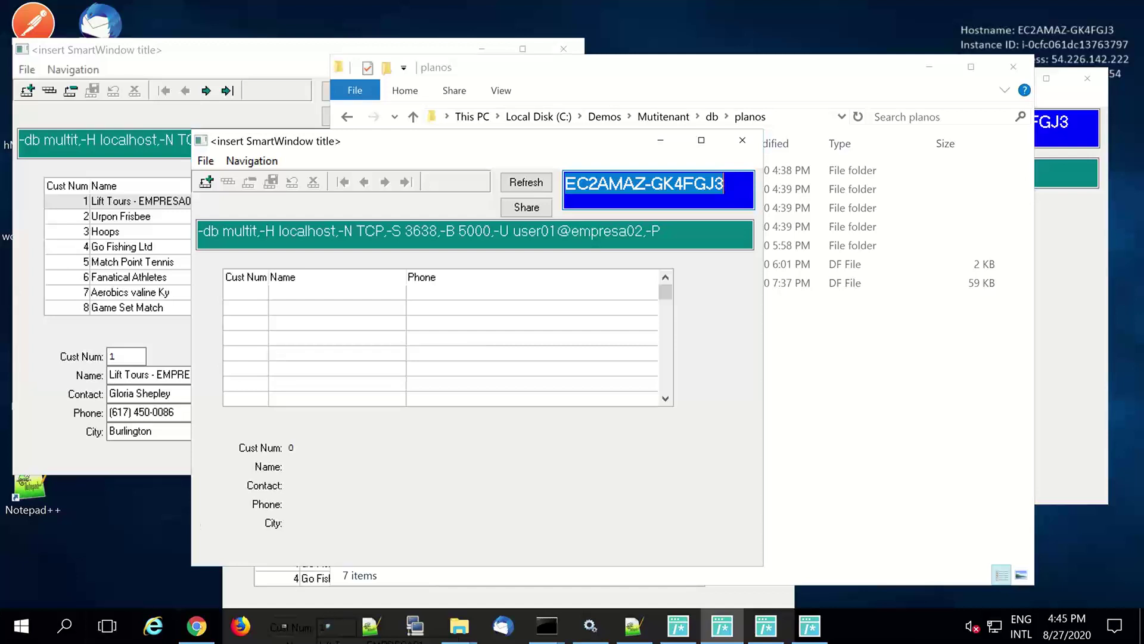
click(196, 625)
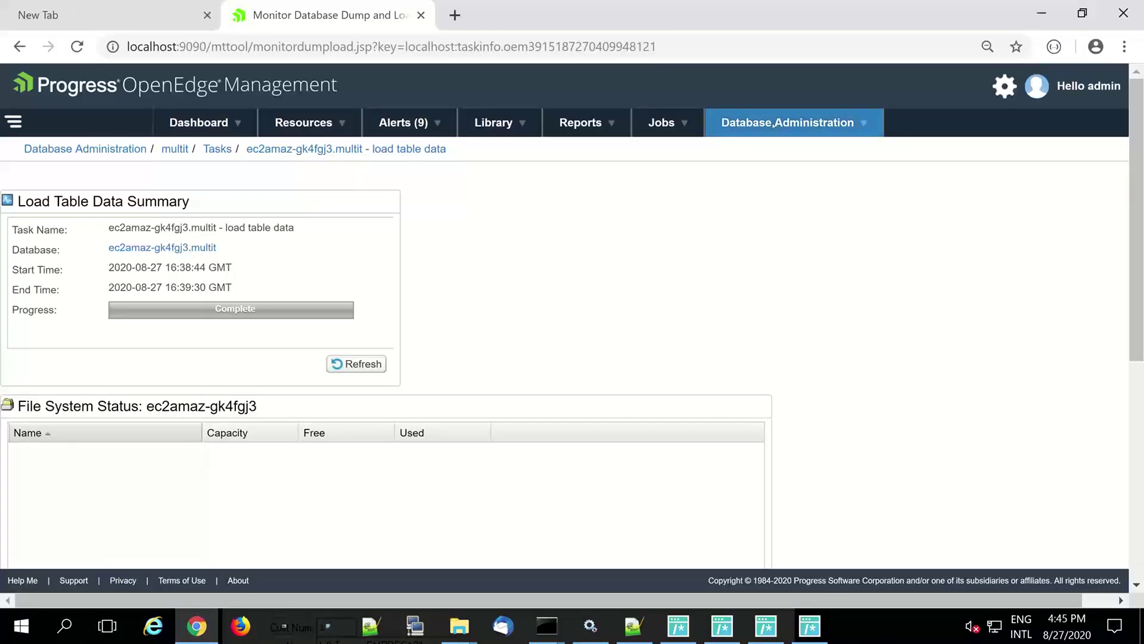
- Open the recent ec2amaz-gk4fgj3.multit connection and go to its Edit Database Users page
click(775, 123)
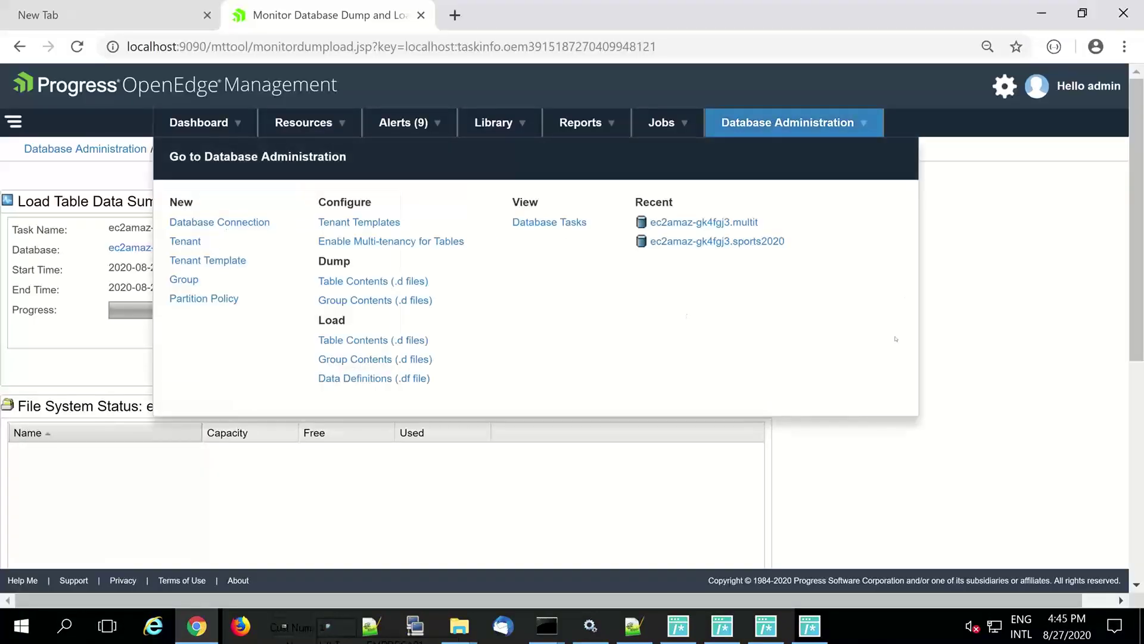
click(748, 222)
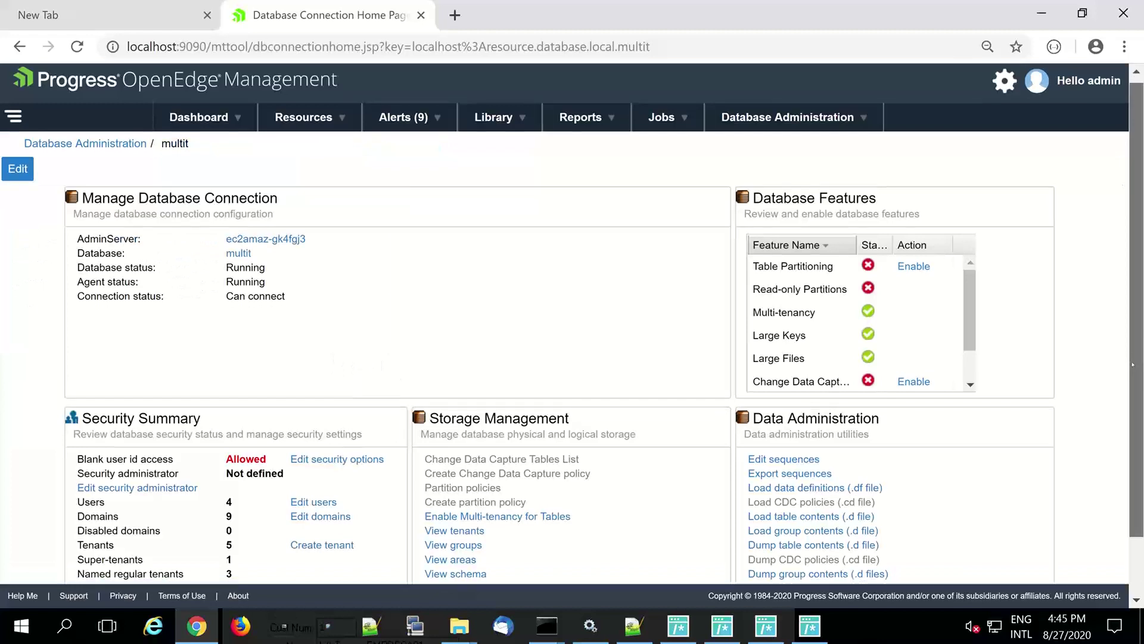
scroll(456, 427, down, 1)
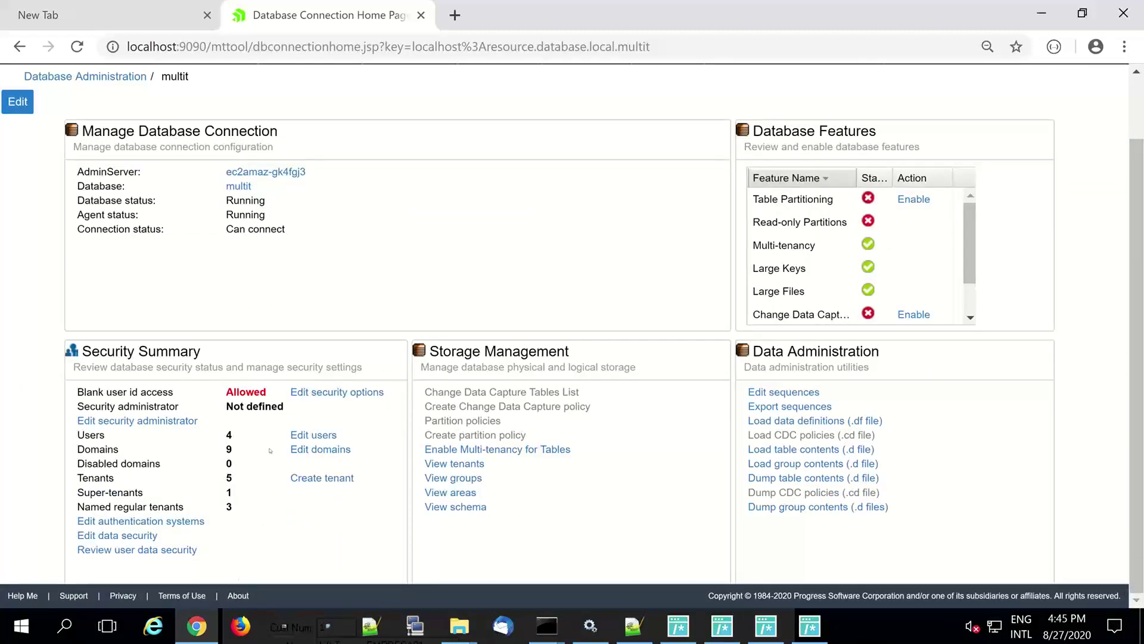
click(329, 436)
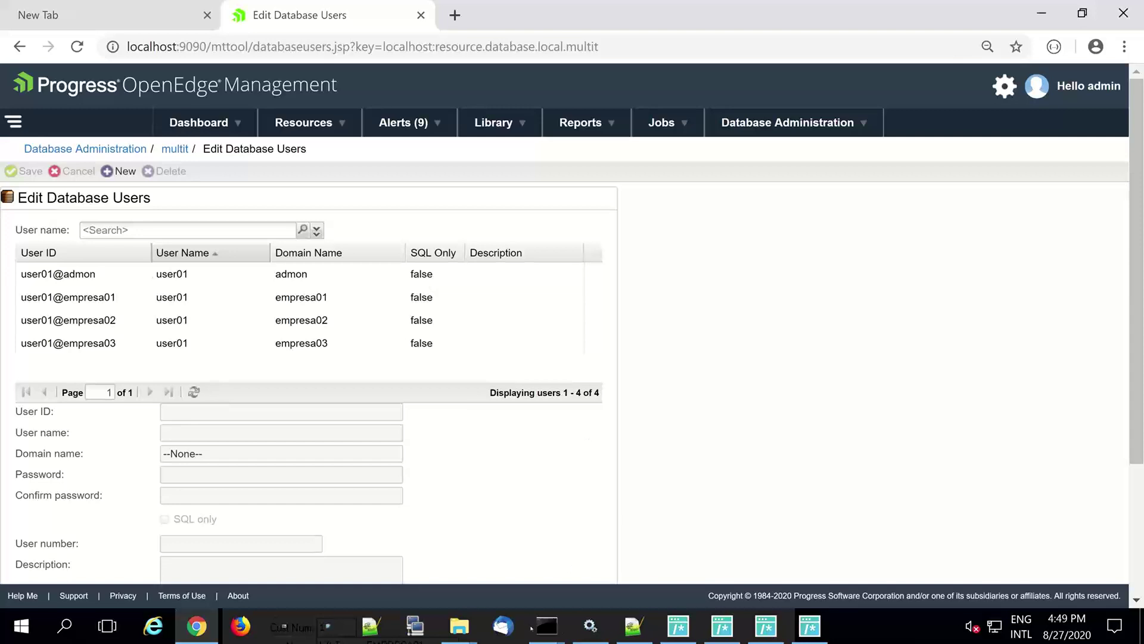
click(556, 631)
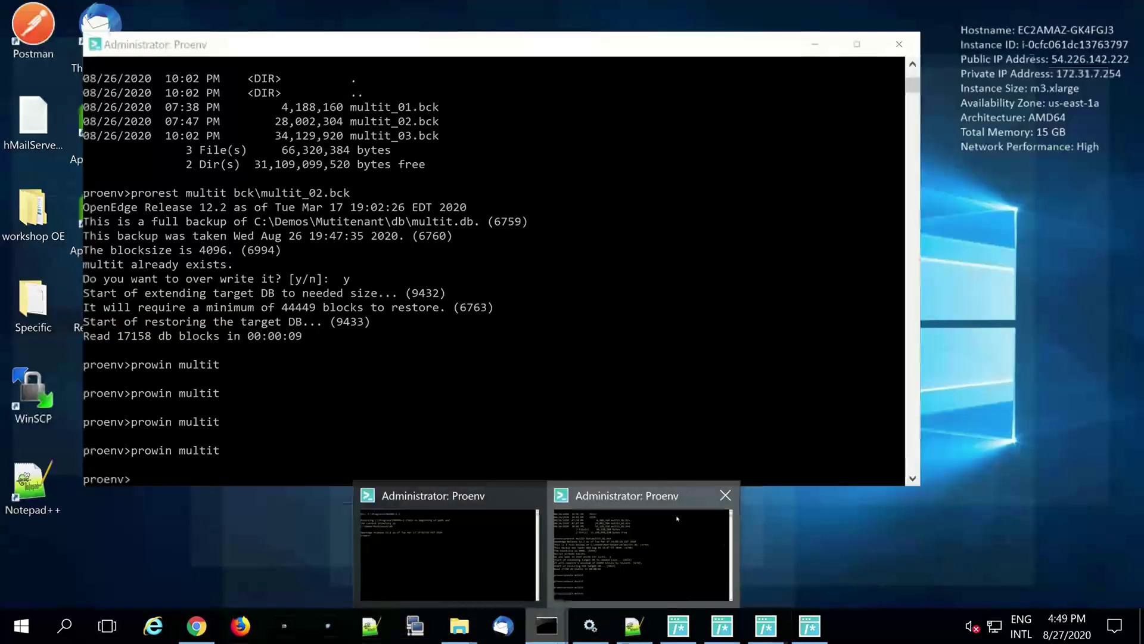
- Bring the second Proenv console forward, rerun the last command and start typing mkdir tmp
click(725, 544)
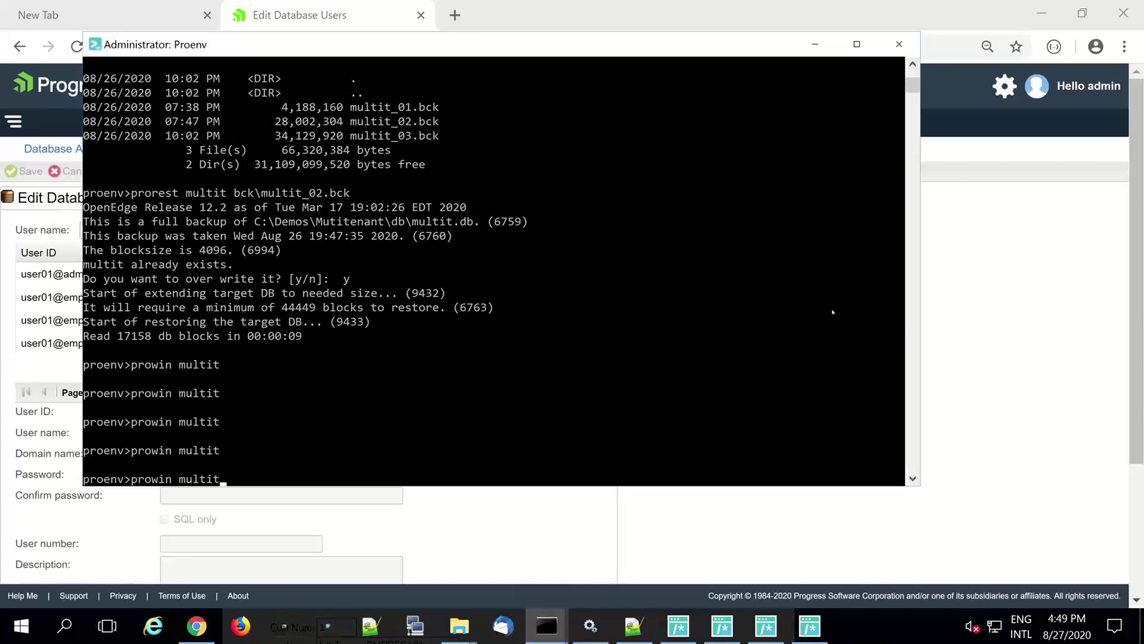
key(Return)
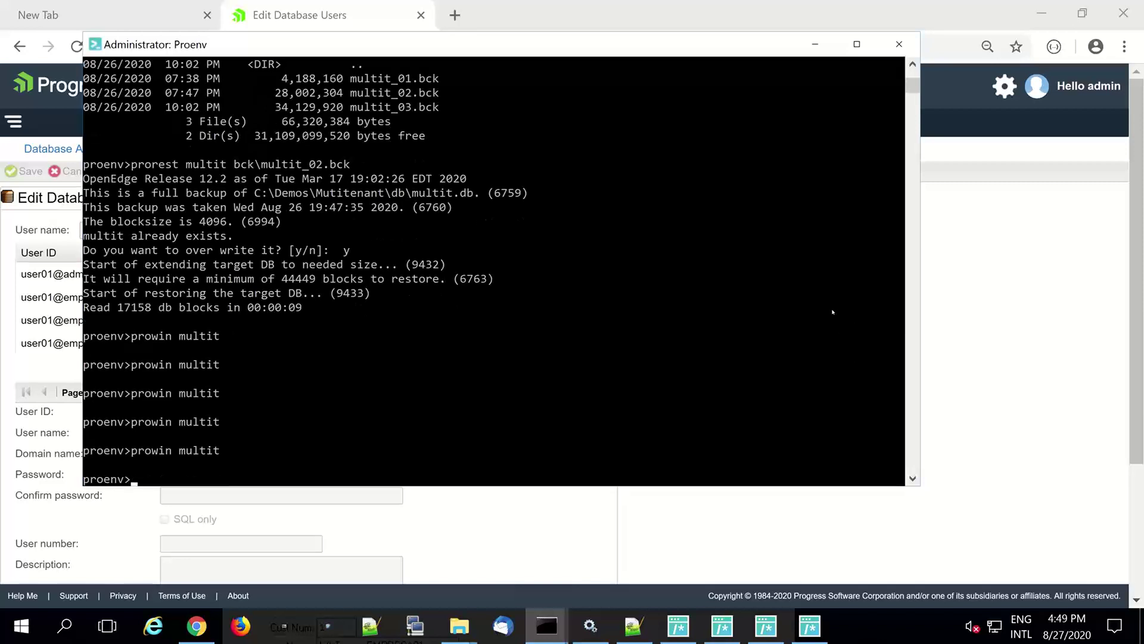
text(mkdir tmp)
- Create the tmp folder with mkdir tmp and relaunch prowin multit
key(Return)
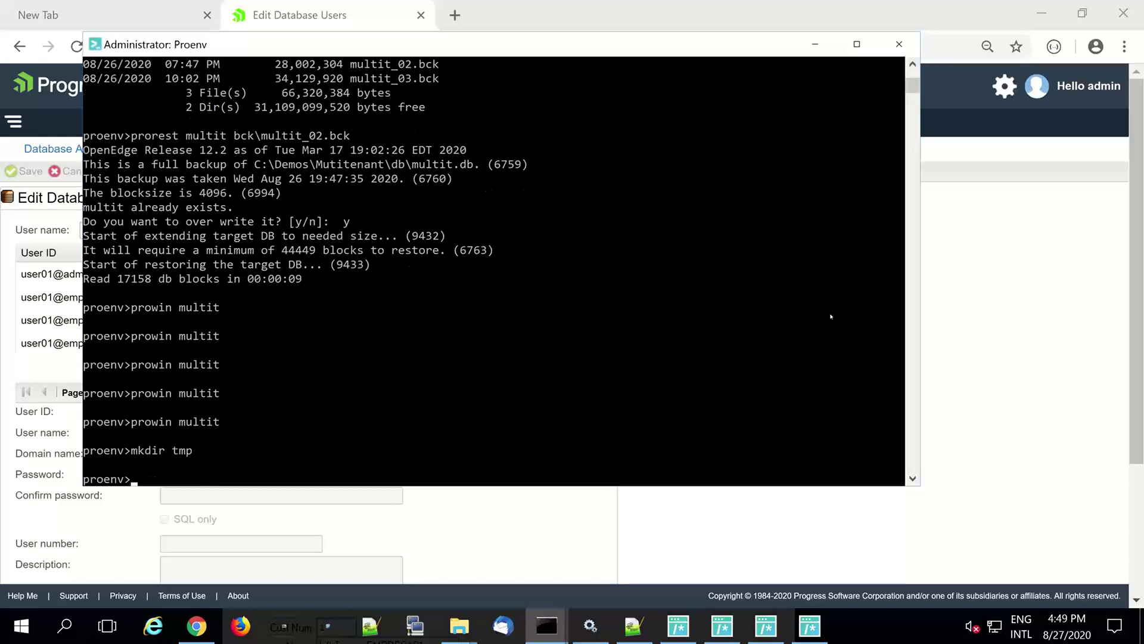
key(Up)
key(Up)
key(Return)
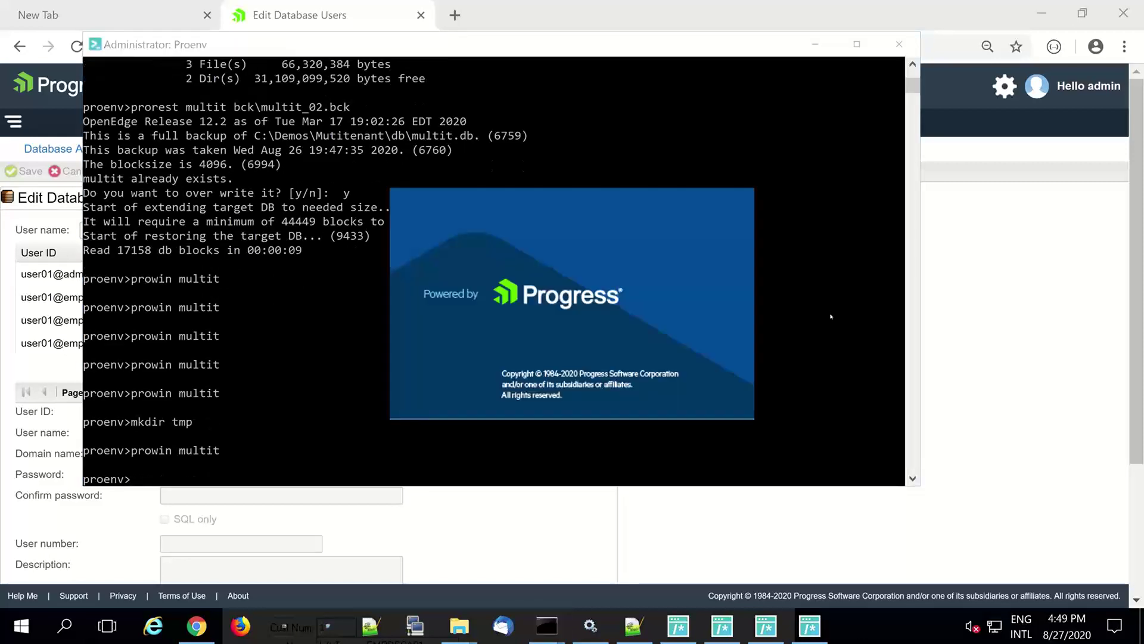
- Log in to multit as user01 with the account password in the empresa01 domain
text(usr01)
key(BackSpace)
key(BackSpace)
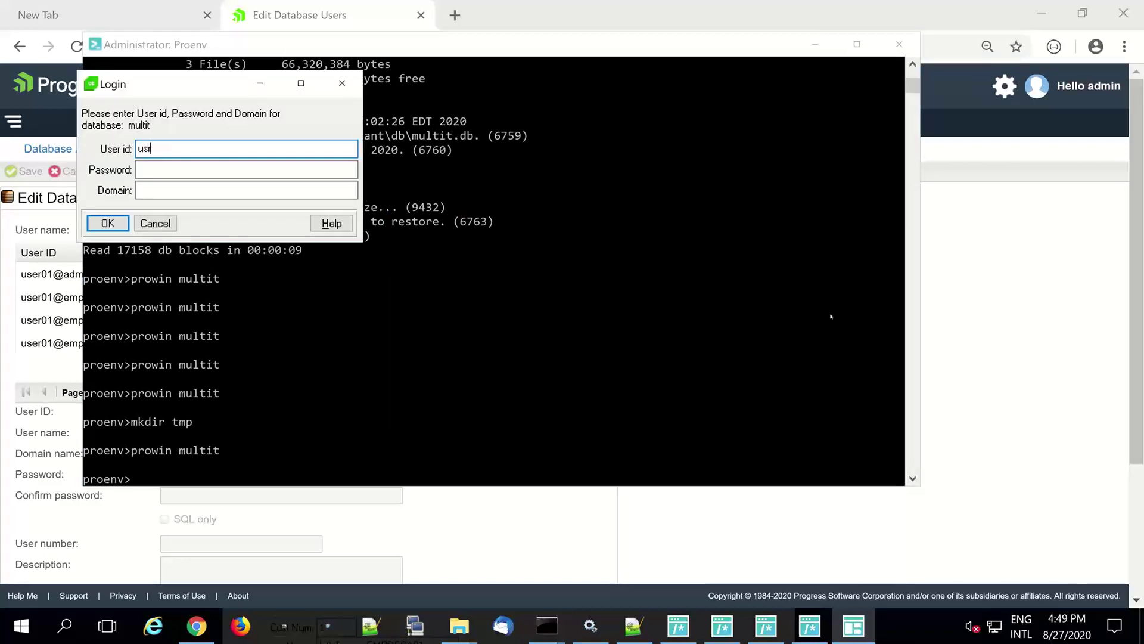
key(BackSpace)
text(er01)
key(Tab)
text(***)
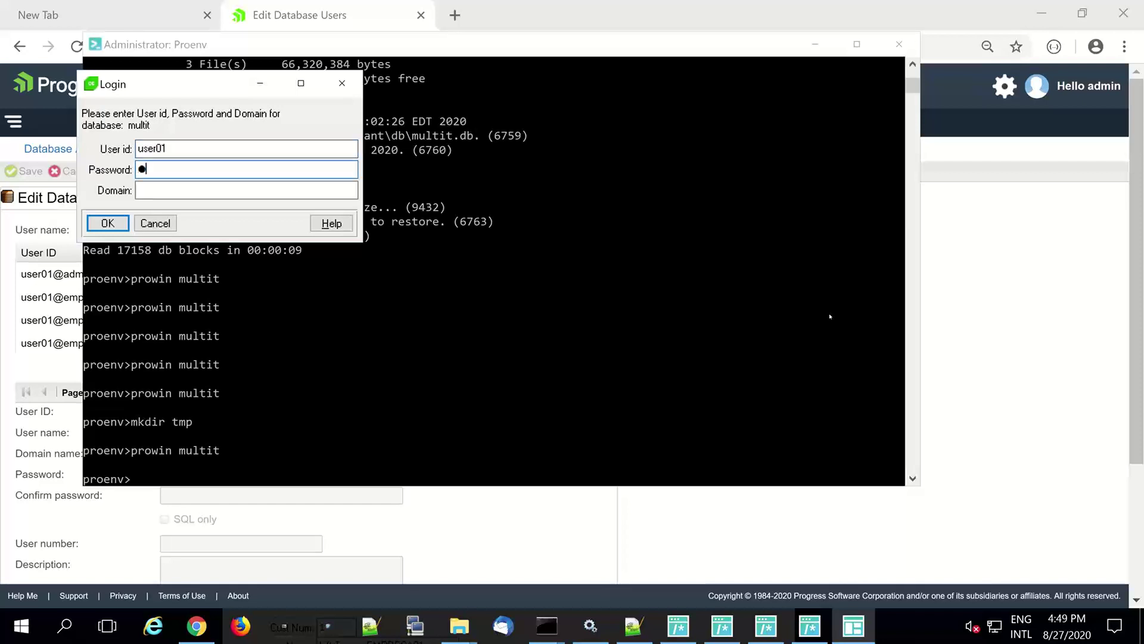
key(BackSpace)
key(BackSpace)
key(BackSpace)
text(***)
key(Tab)
text(empresa01)
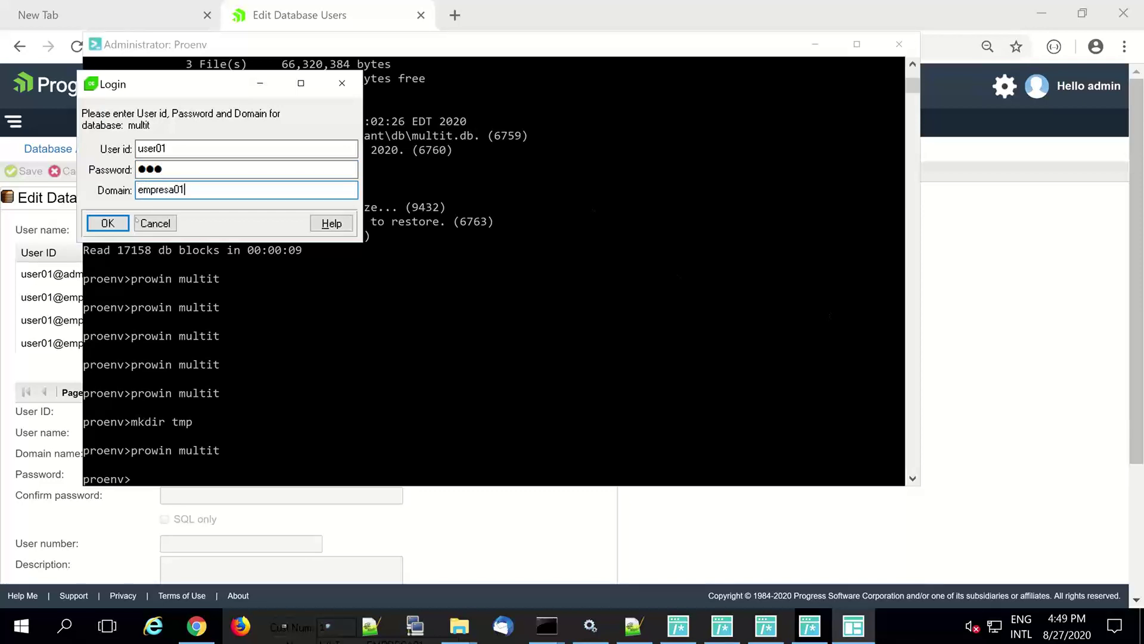
click(108, 223)
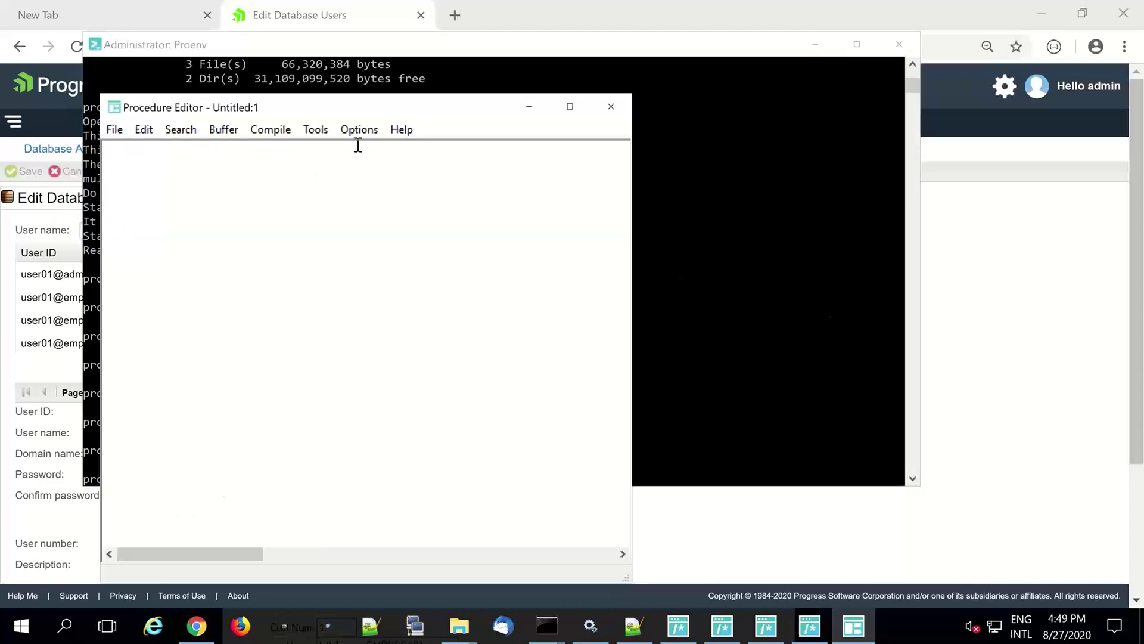
- In Data Administration, start a table-contents dump and select all tables with the * pattern
click(315, 129)
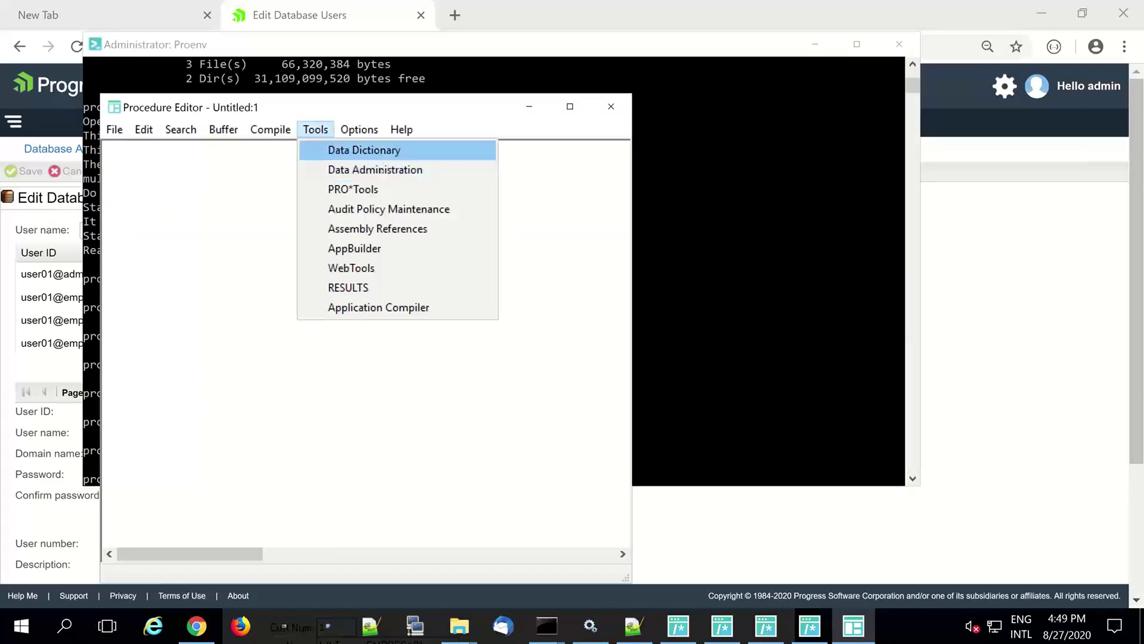
click(382, 170)
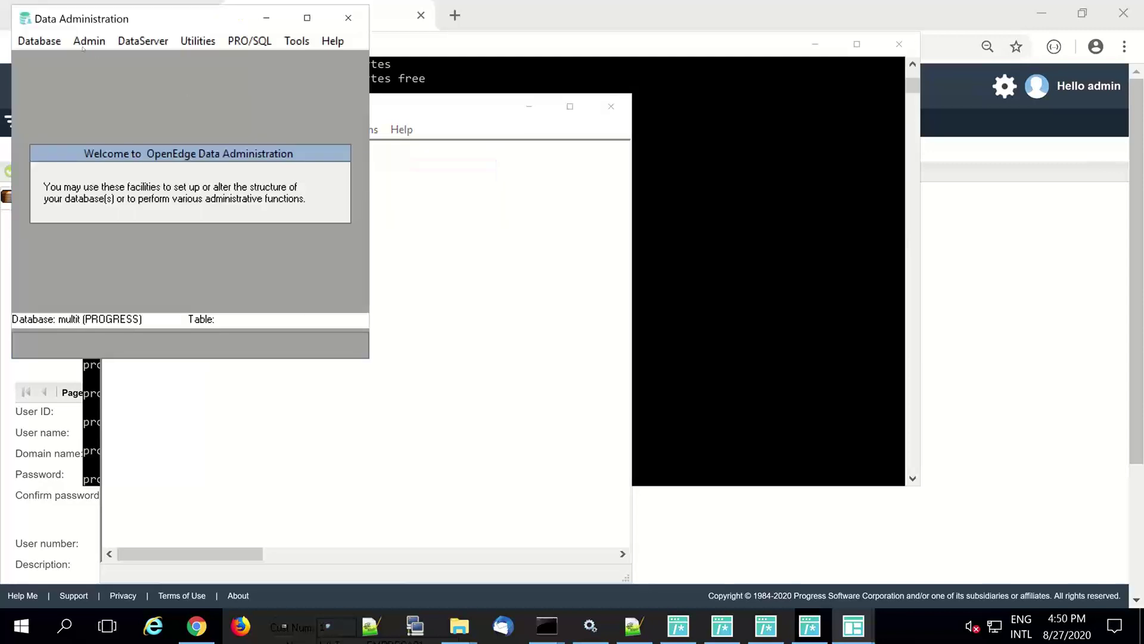
click(75, 41)
mouse_move(179, 61)
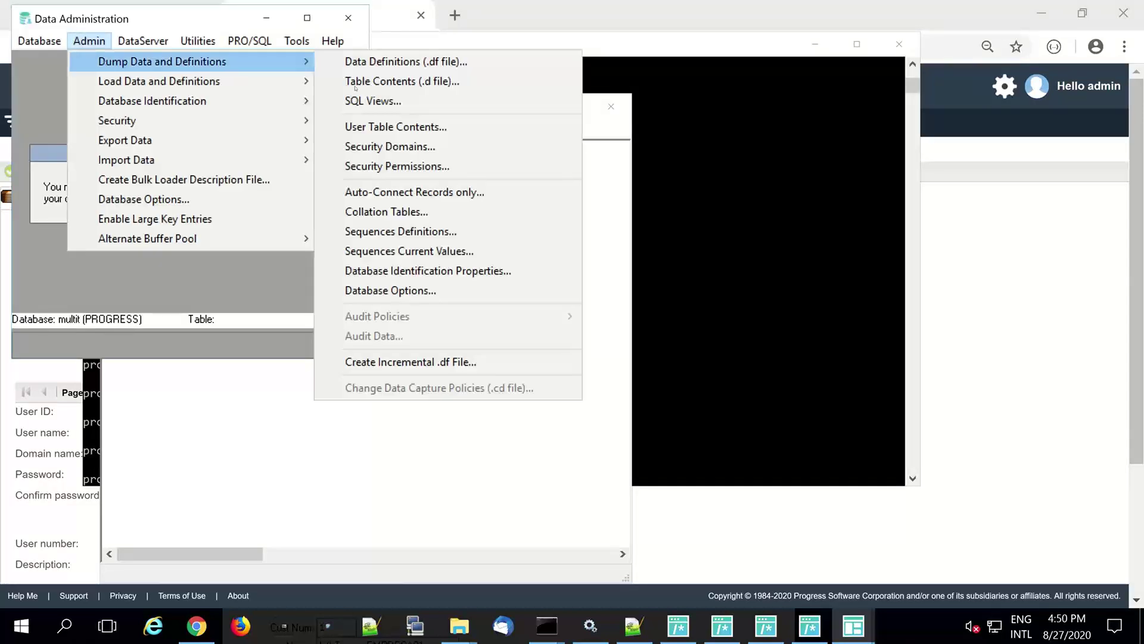
click(457, 82)
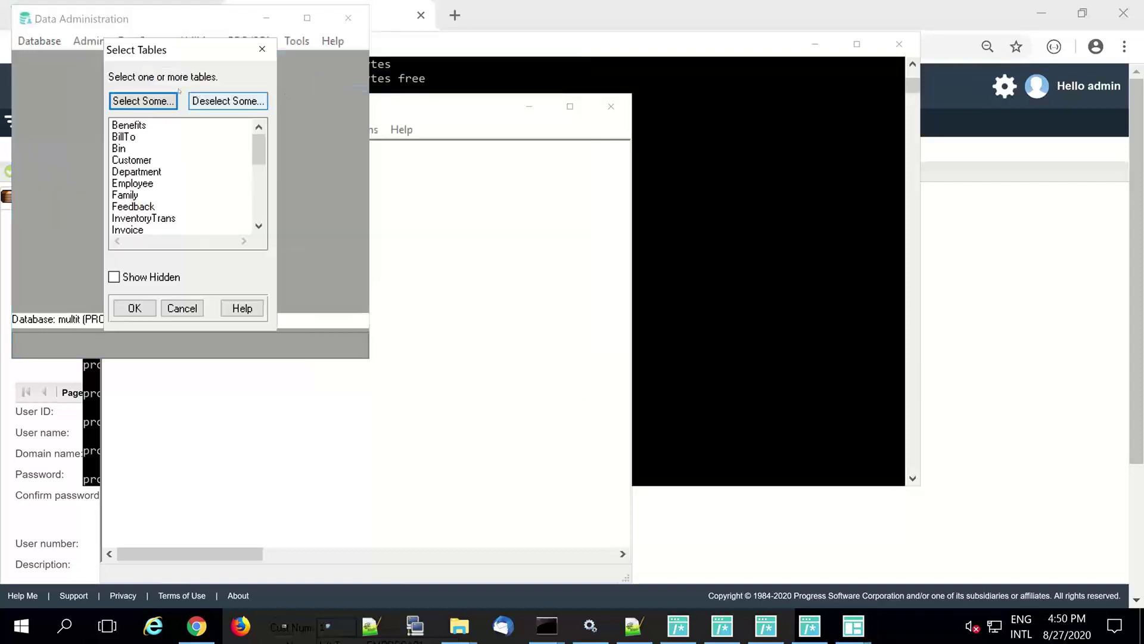
click(143, 101)
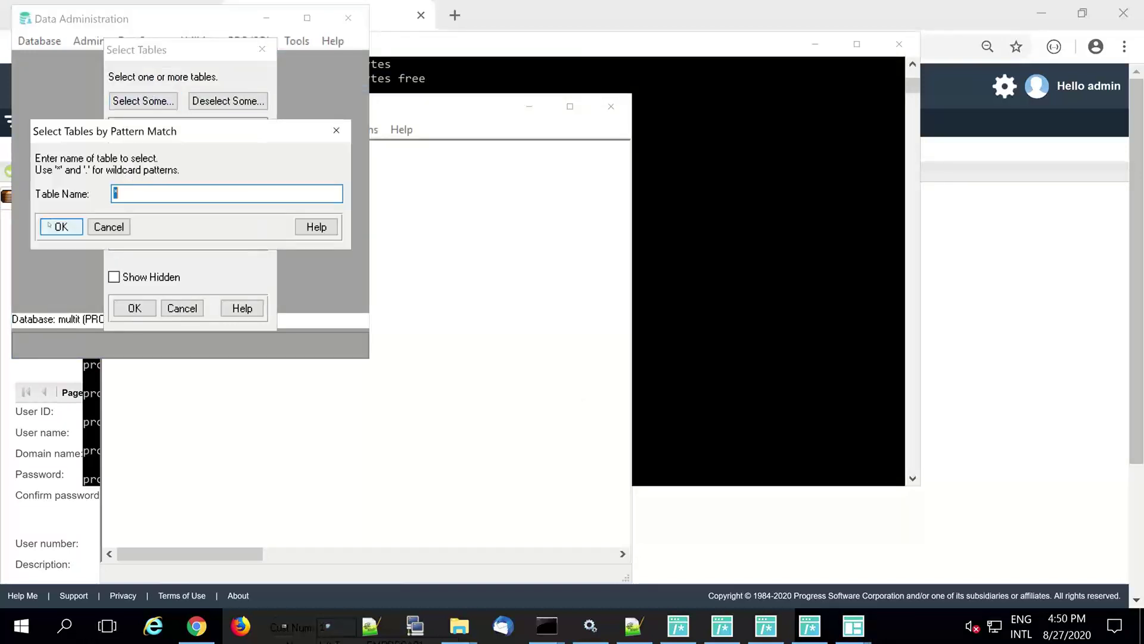
click(55, 225)
click(127, 309)
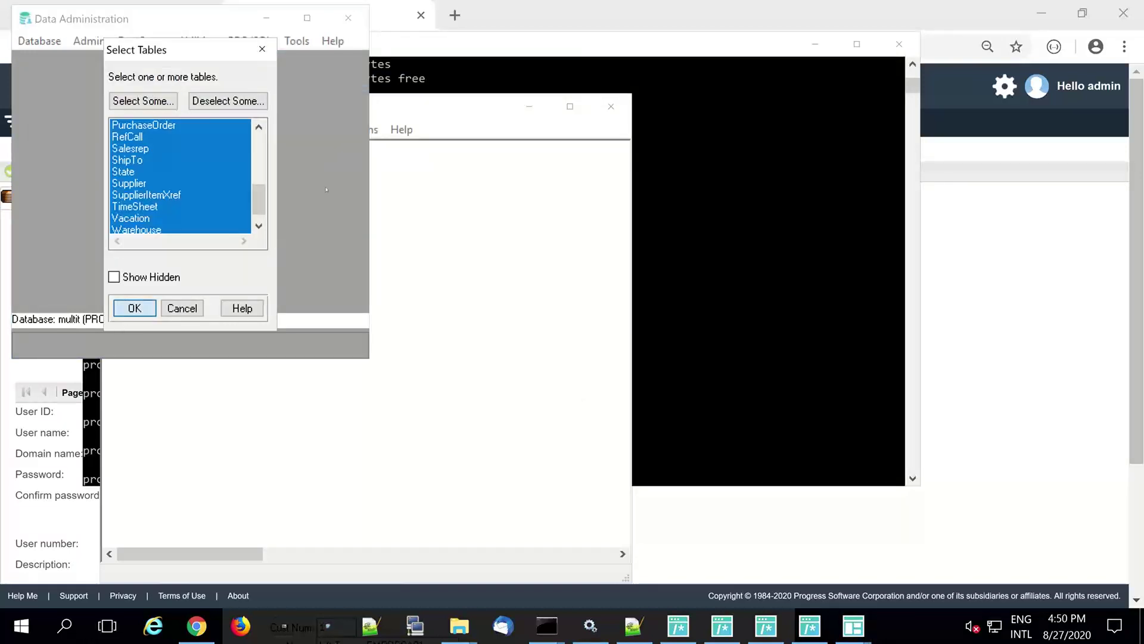
- Dump all table data to C:\Demos\Mutitenant\db\tmp and dismiss the completion message
click(296, 106)
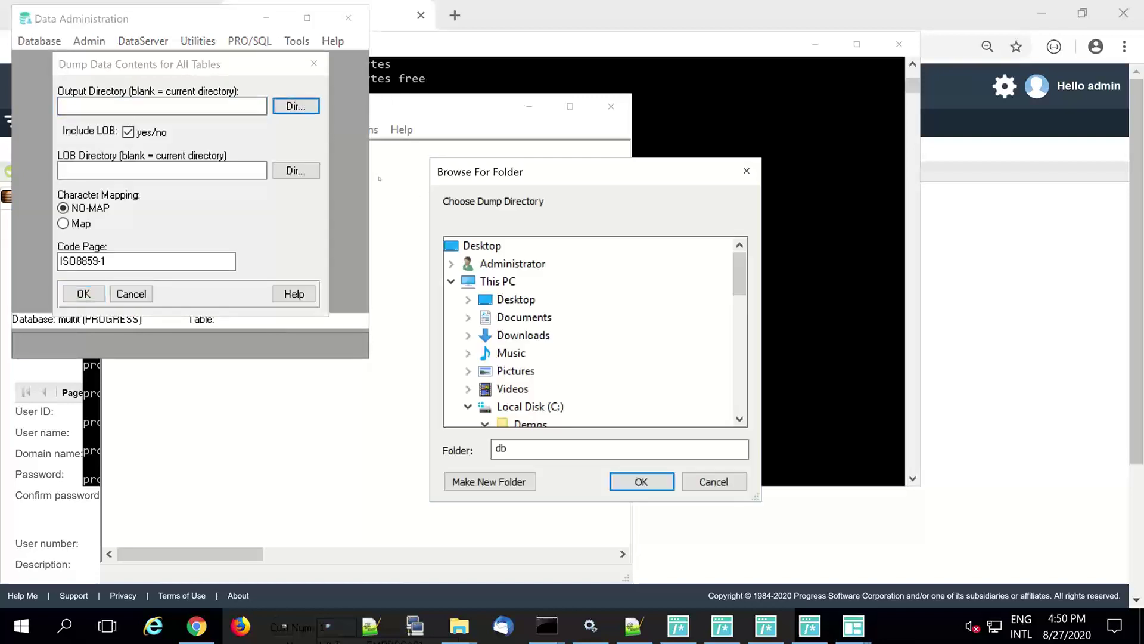
click(739, 419)
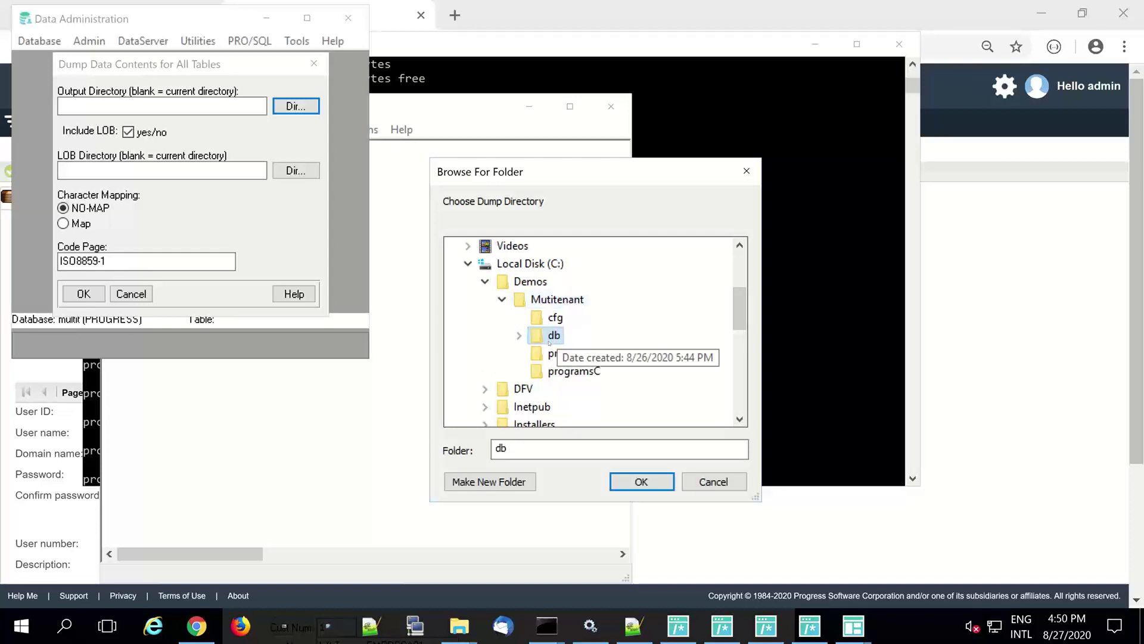
click(519, 336)
click(574, 389)
click(645, 483)
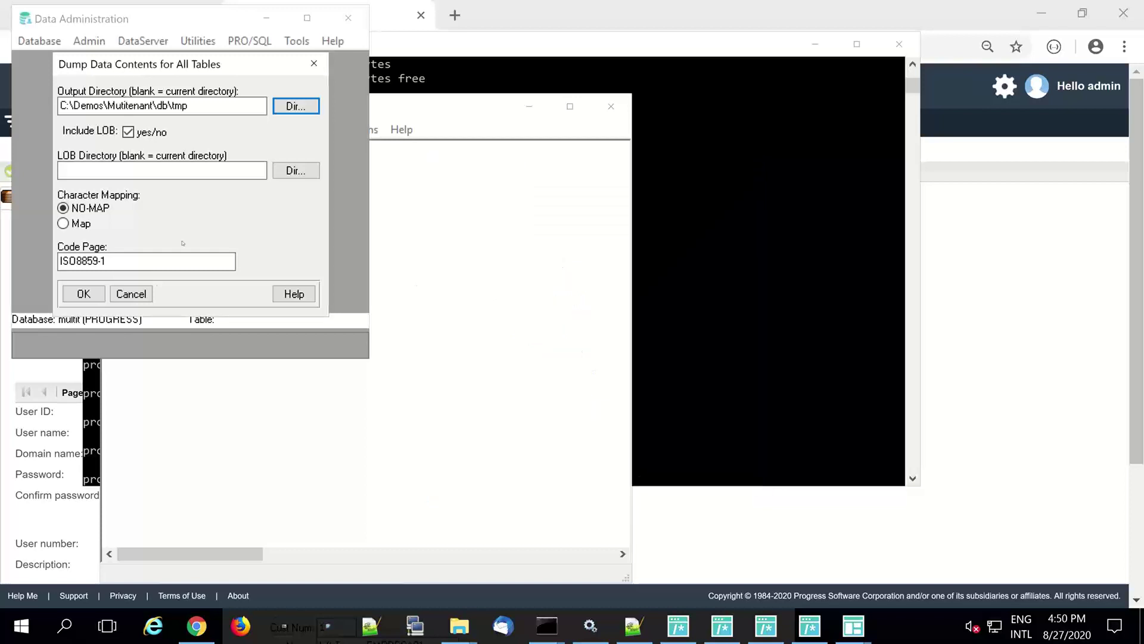
click(81, 295)
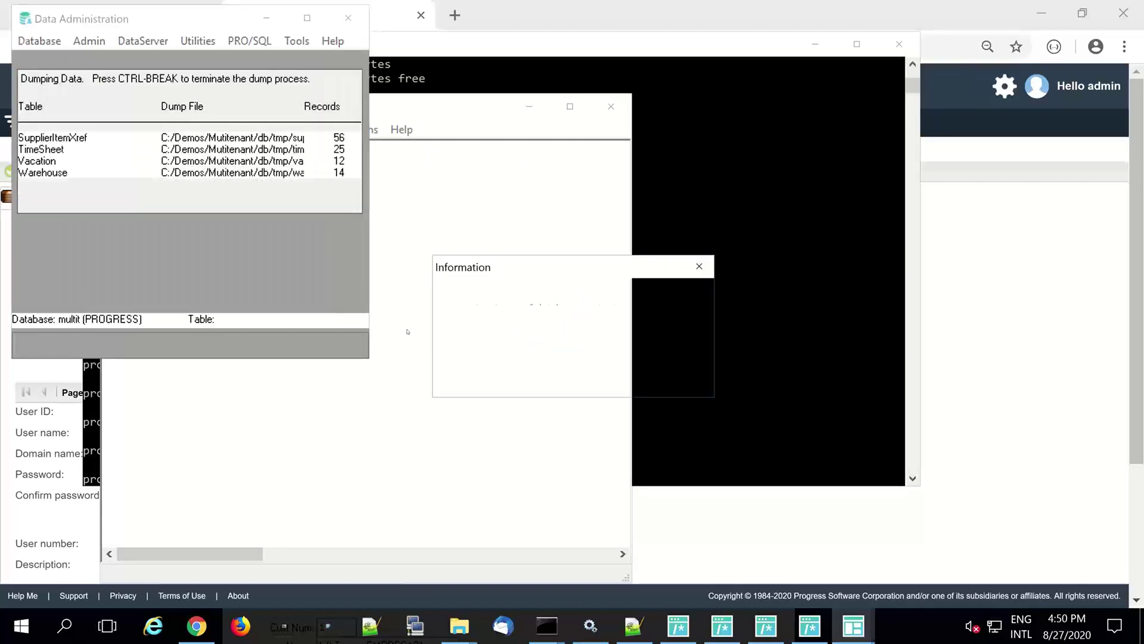
key(Return)
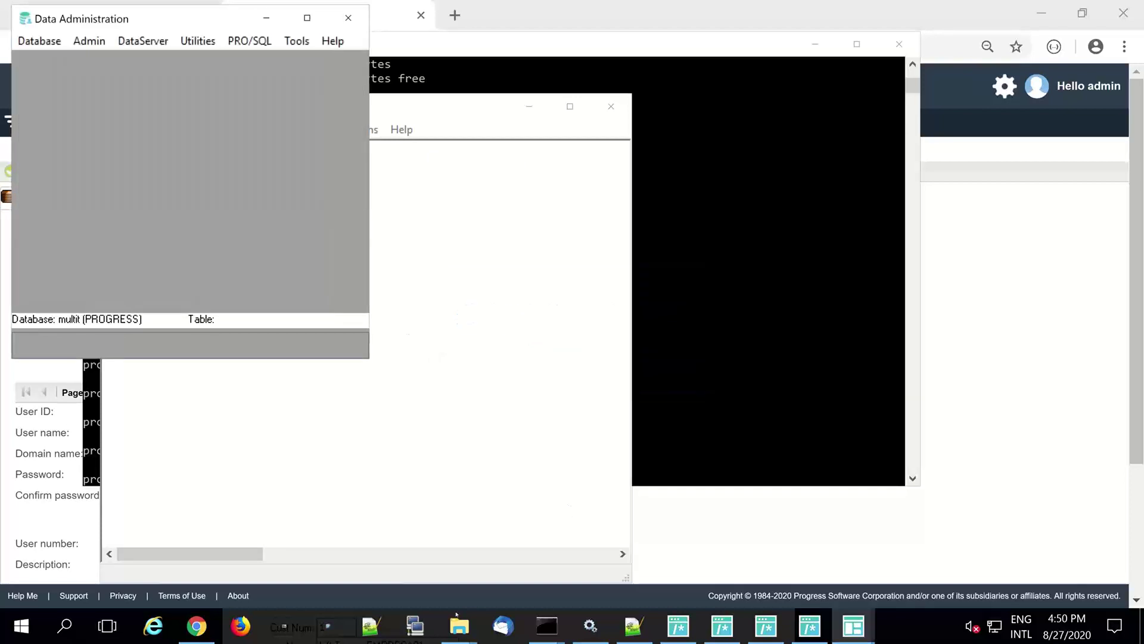
- Browse to the db\tmp folder, sort by name and open customer.d in Notepad++
mouse_move(459, 625)
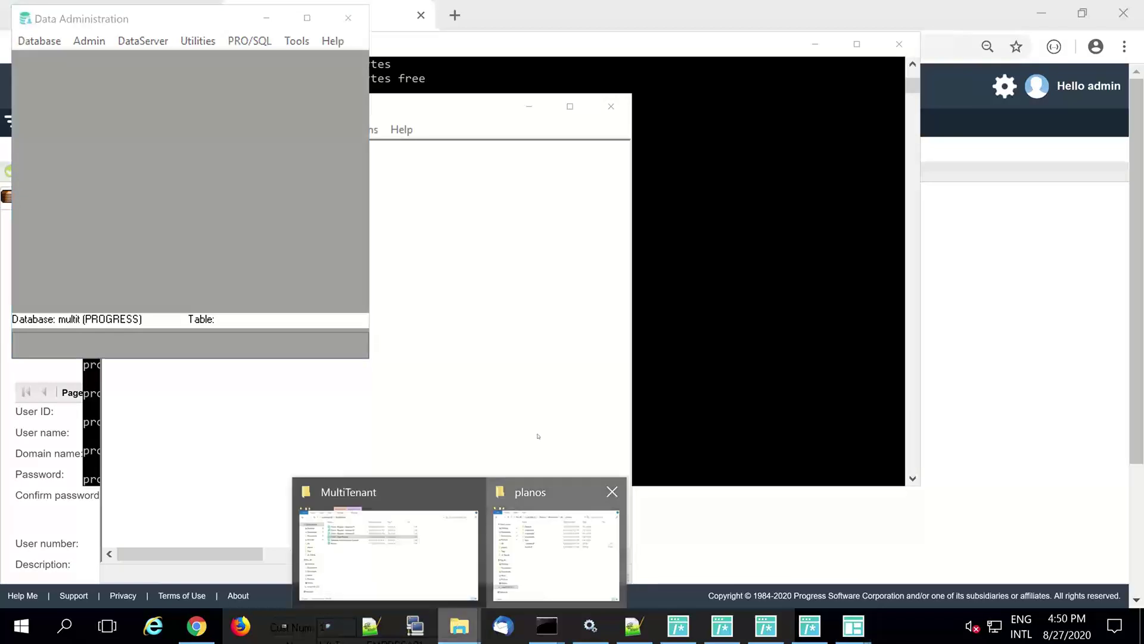
click(556, 543)
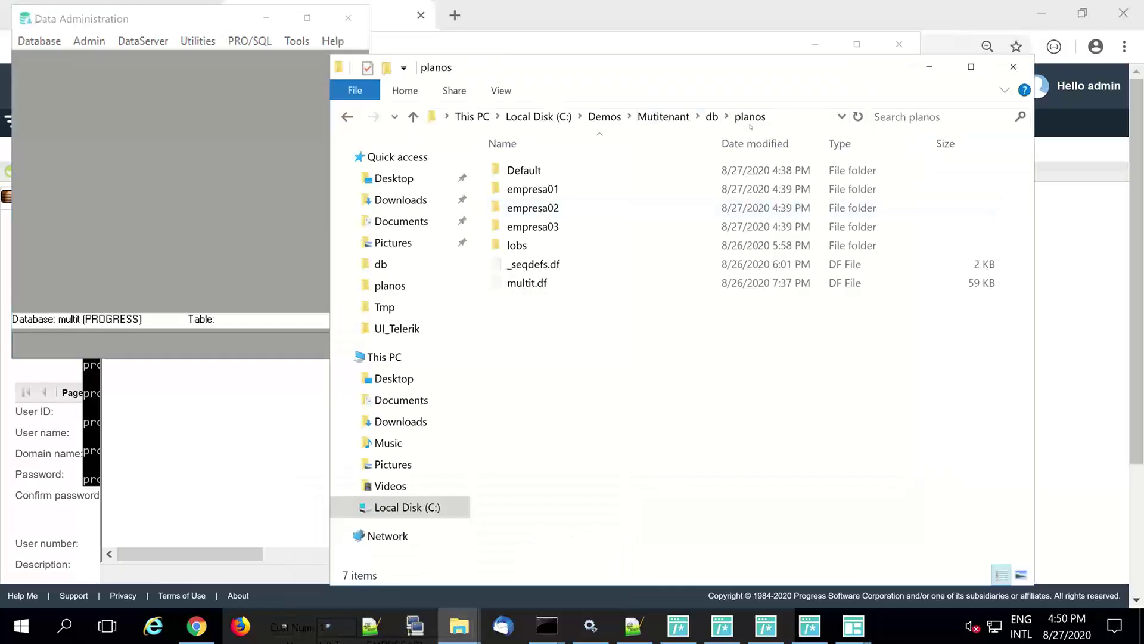
click(712, 116)
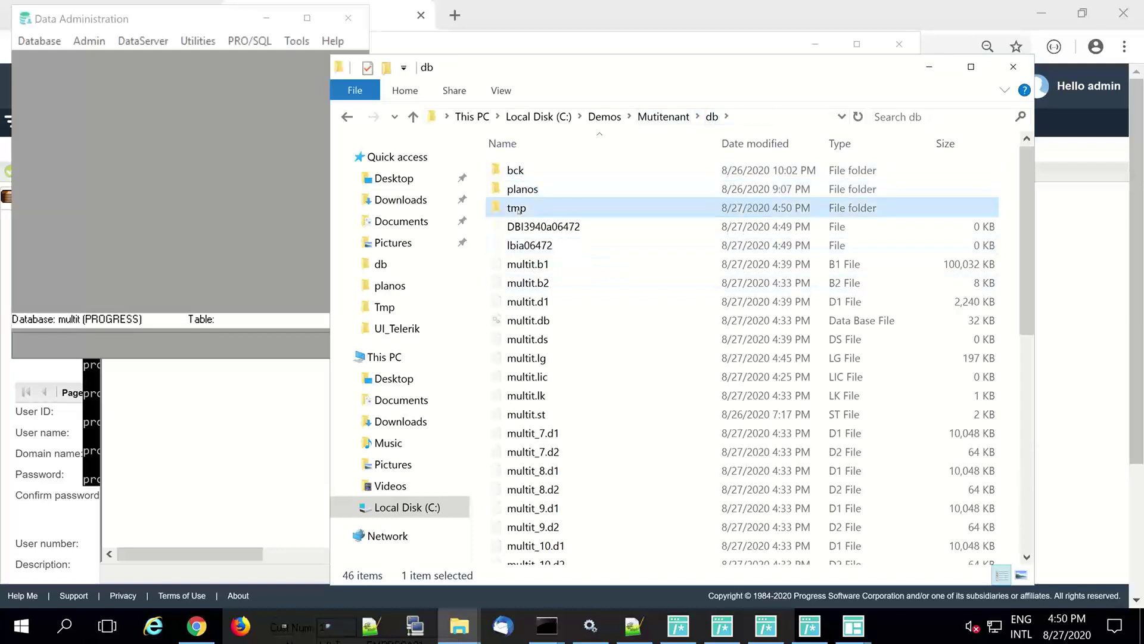
double_click(765, 205)
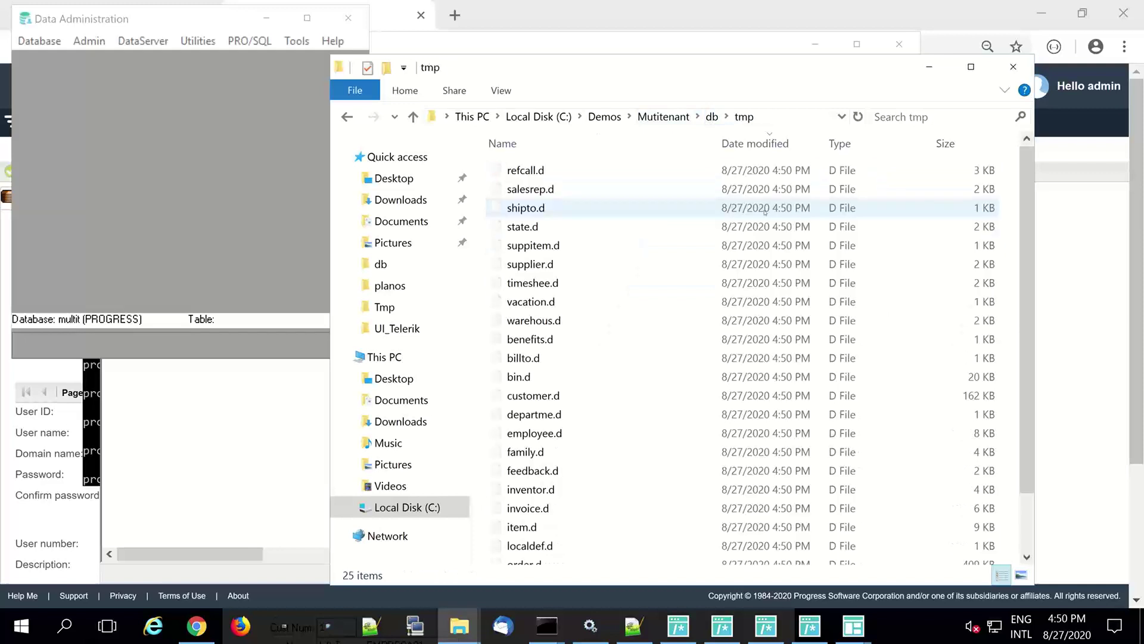
click(566, 144)
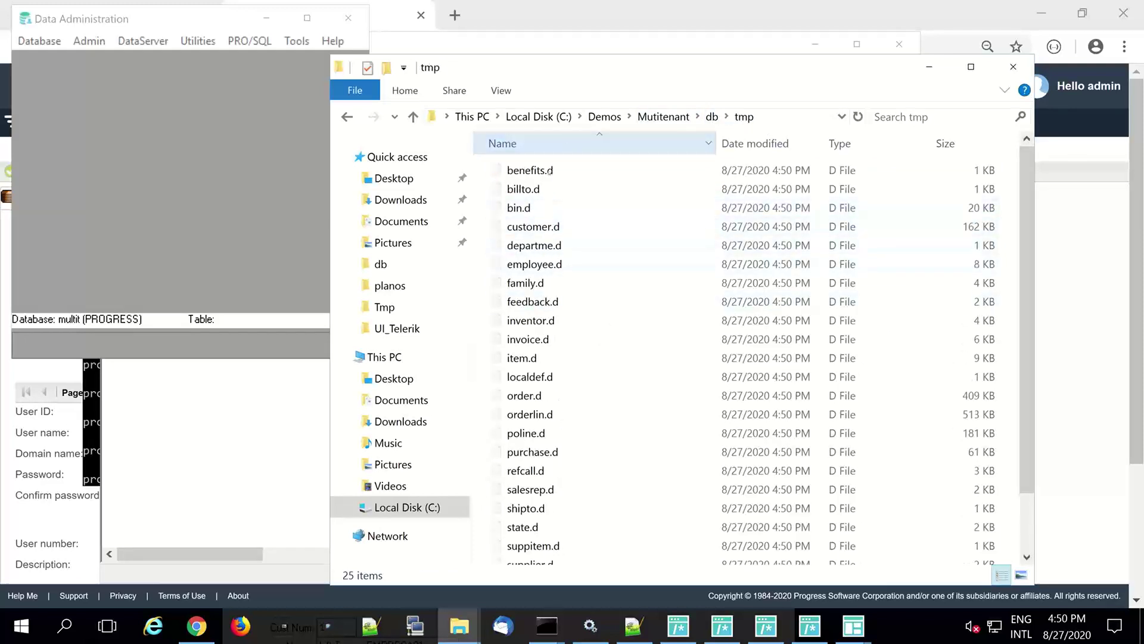
right_click(550, 228)
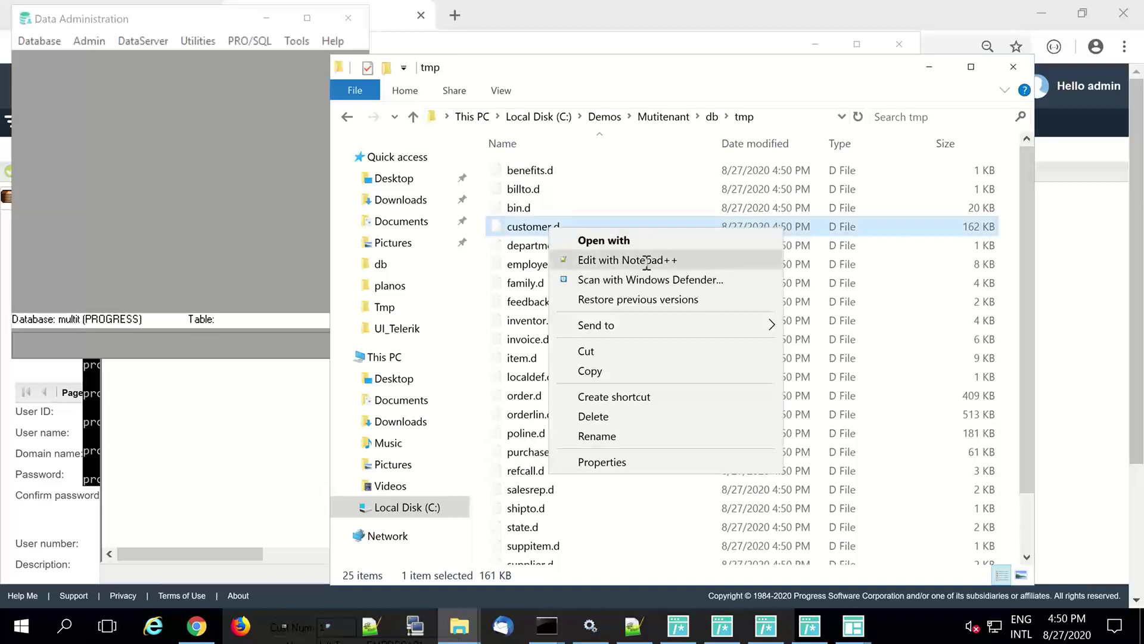
click(644, 260)
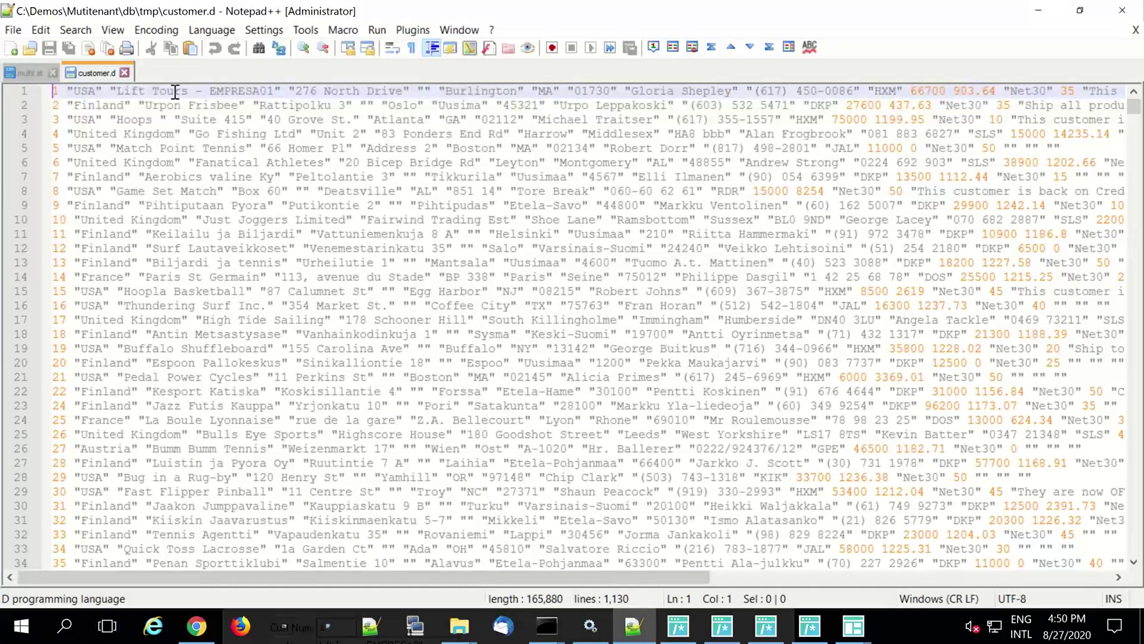
- Select 'Lift Tours' on line 1 of customer.d and open Find with it as the search term
drag(274, 91, 120, 91)
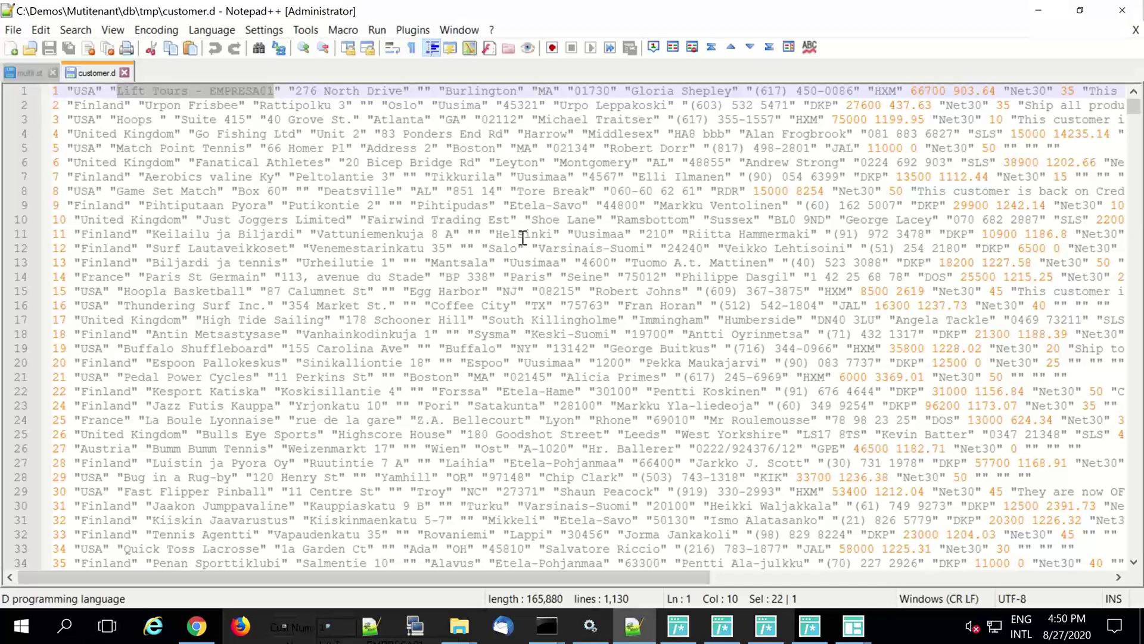
scroll(522, 237, down, 5)
scroll(523, 238, up, 5)
key(Left)
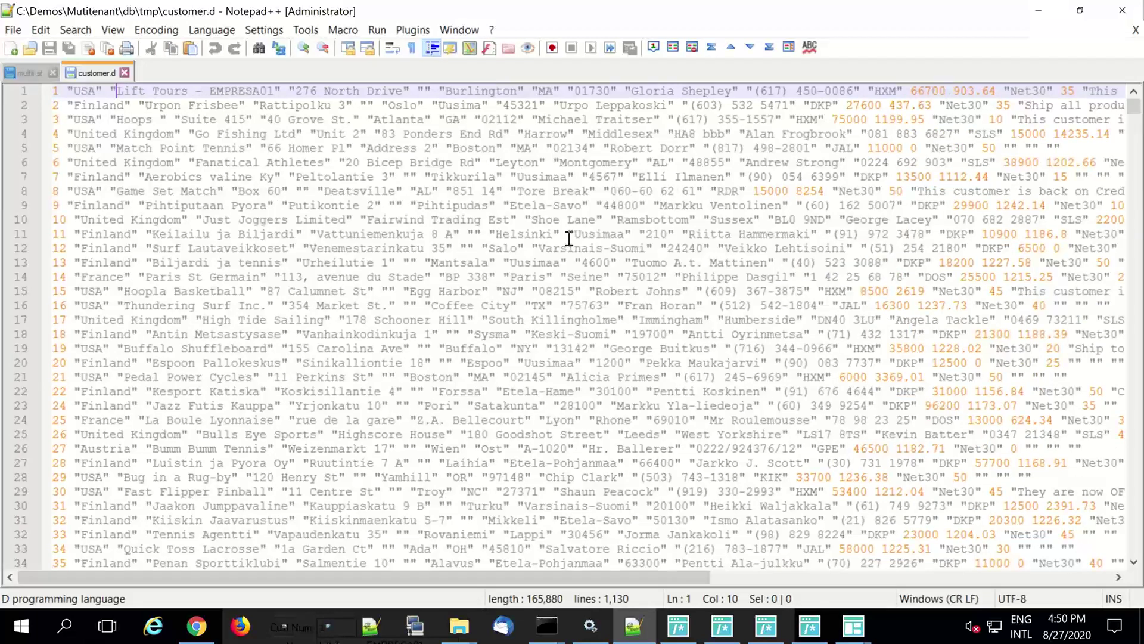
key(shift+Right)
key(shift+Right)
key(shift+Right)
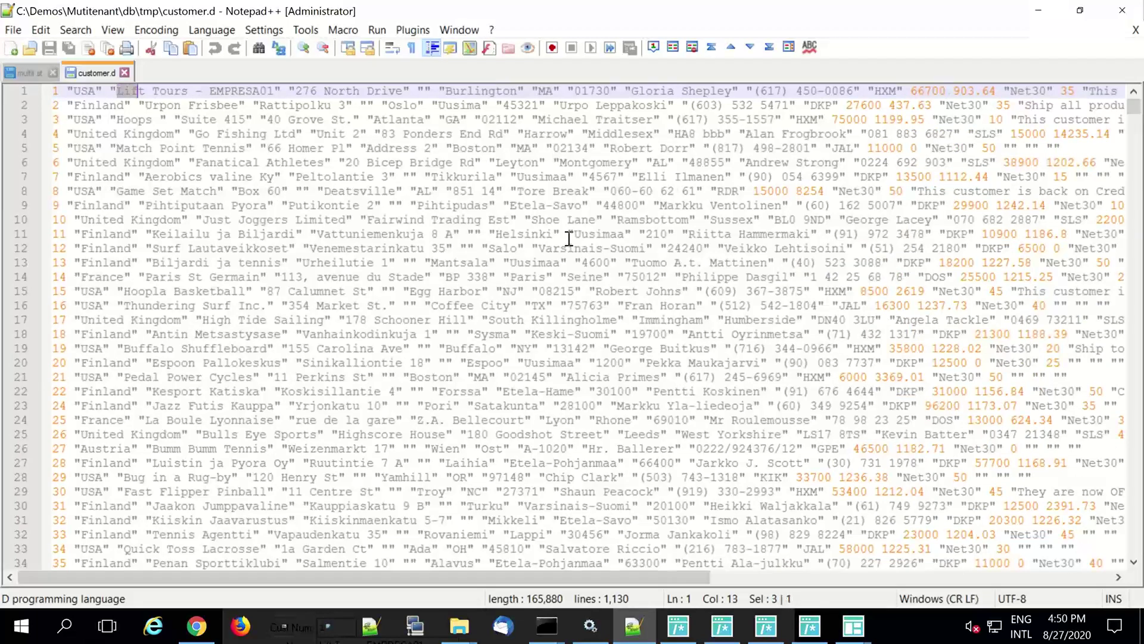
key(shift+Right)
key(shift+Right)
key(shift+Right)
key(shift+Right)
key(shift+Right)
key(shift+Right)
key(shift+Right)
key(shift+Right)
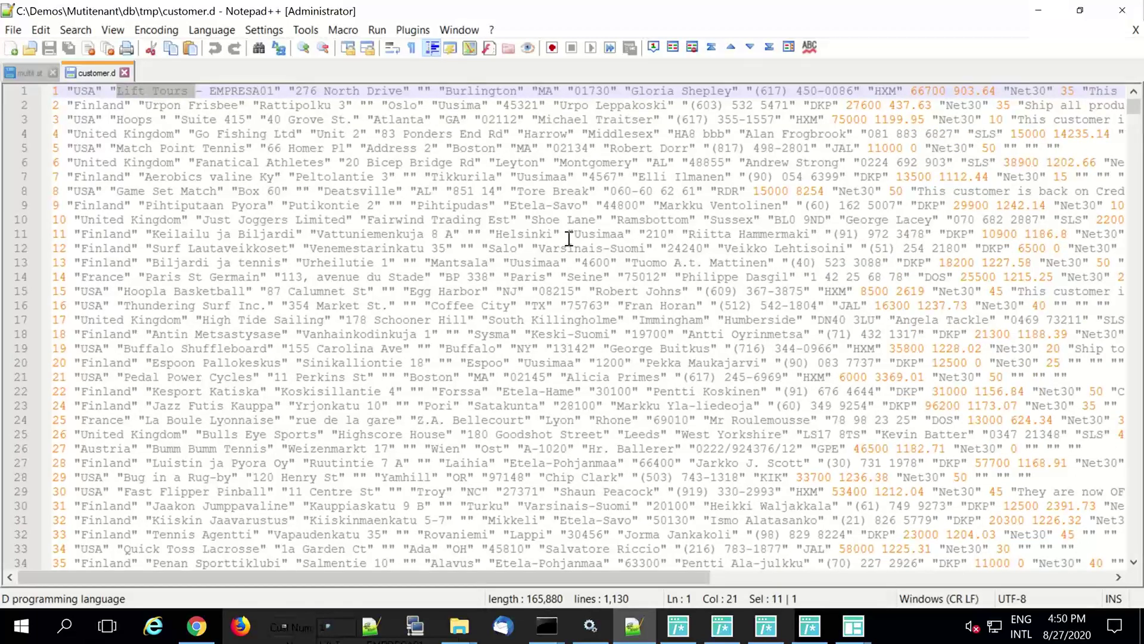
key(shift+Left)
key(ctrl+f)
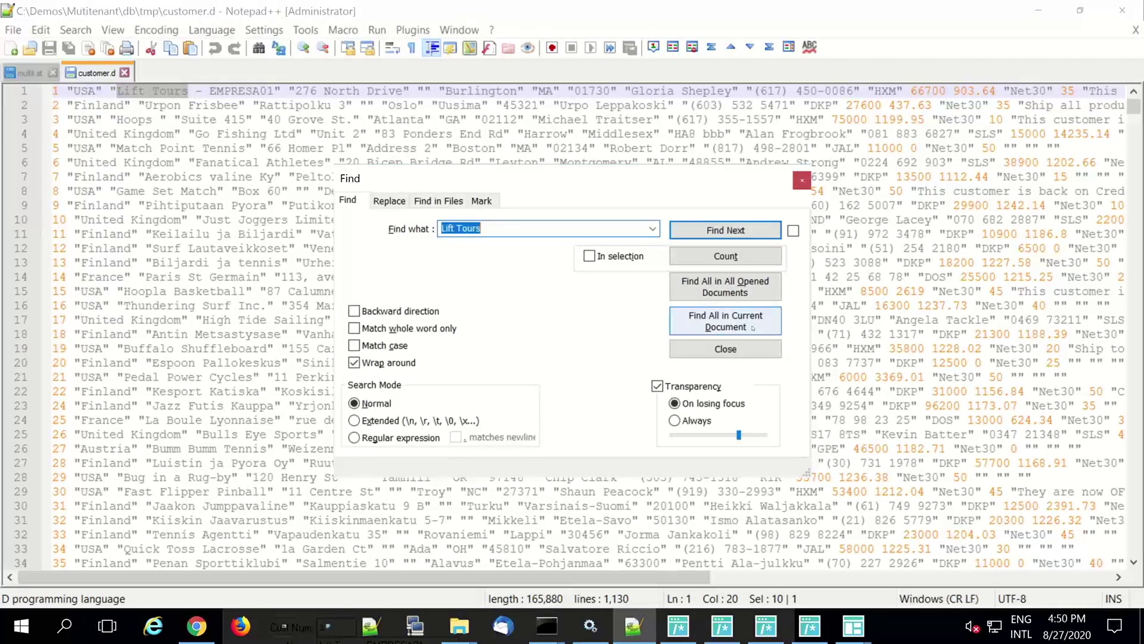
- Run Find All in Current Document to list every Lift Tours match in customer.d
click(753, 328)
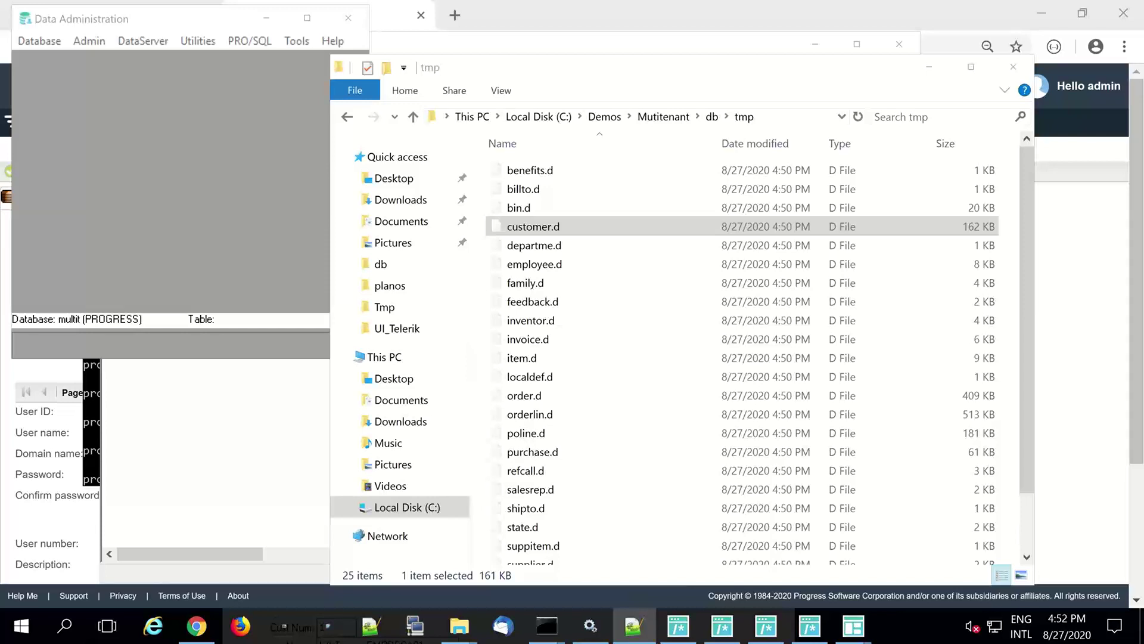
- Minimize the remote desktop and advance the slideshow from Preguntas? to Muchas Gracias
click(1042, 15)
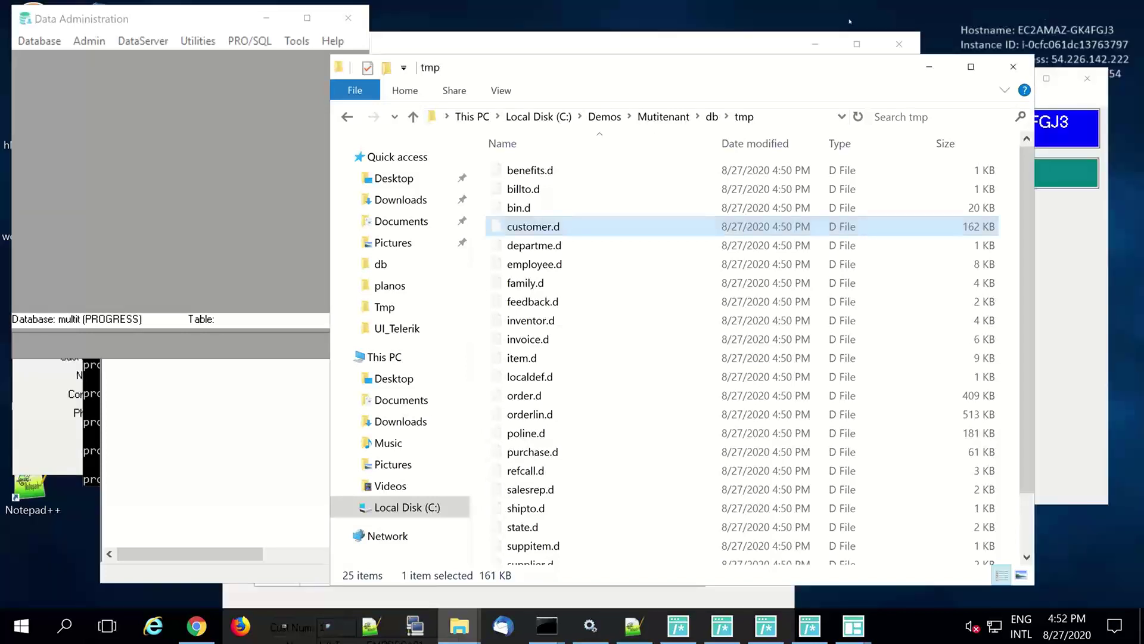
mouse_move(686, 3)
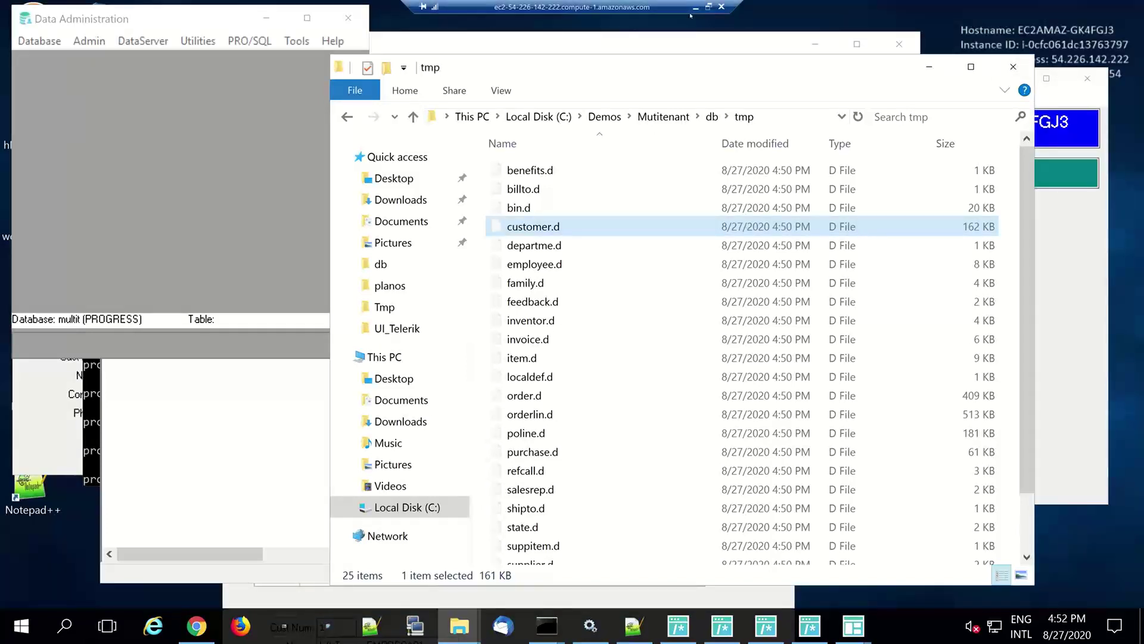
click(694, 7)
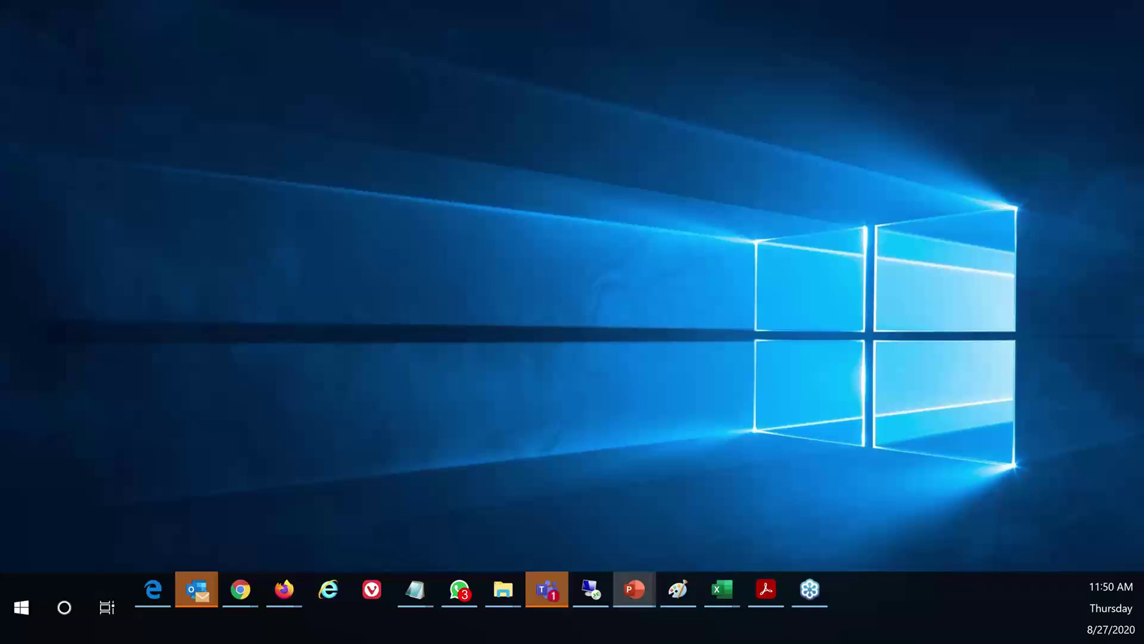
click(634, 589)
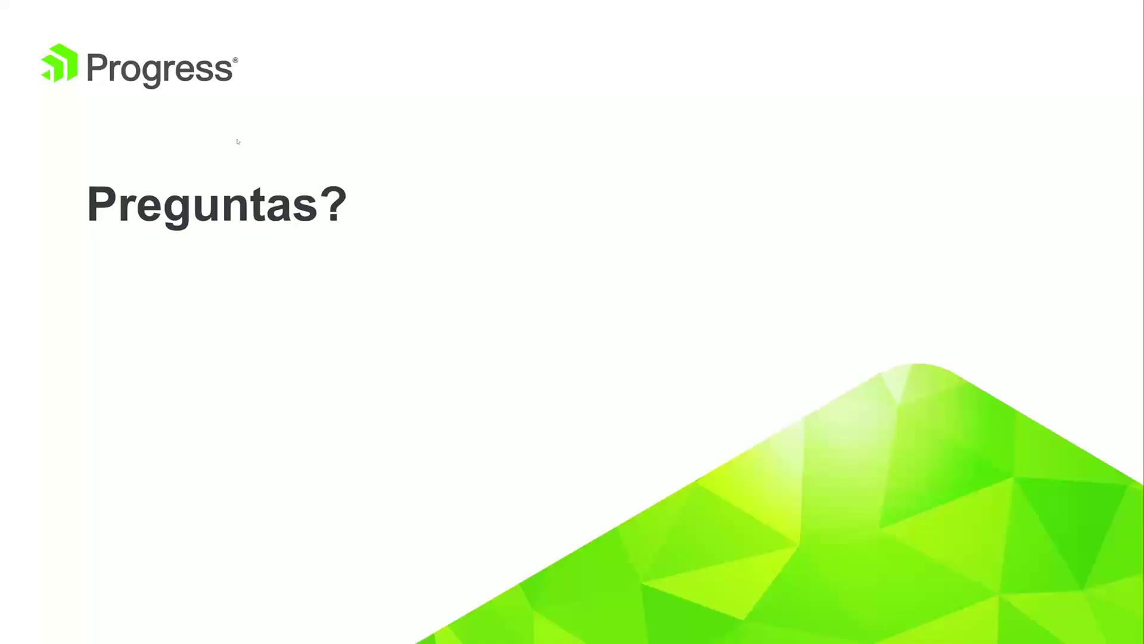
click(494, 210)
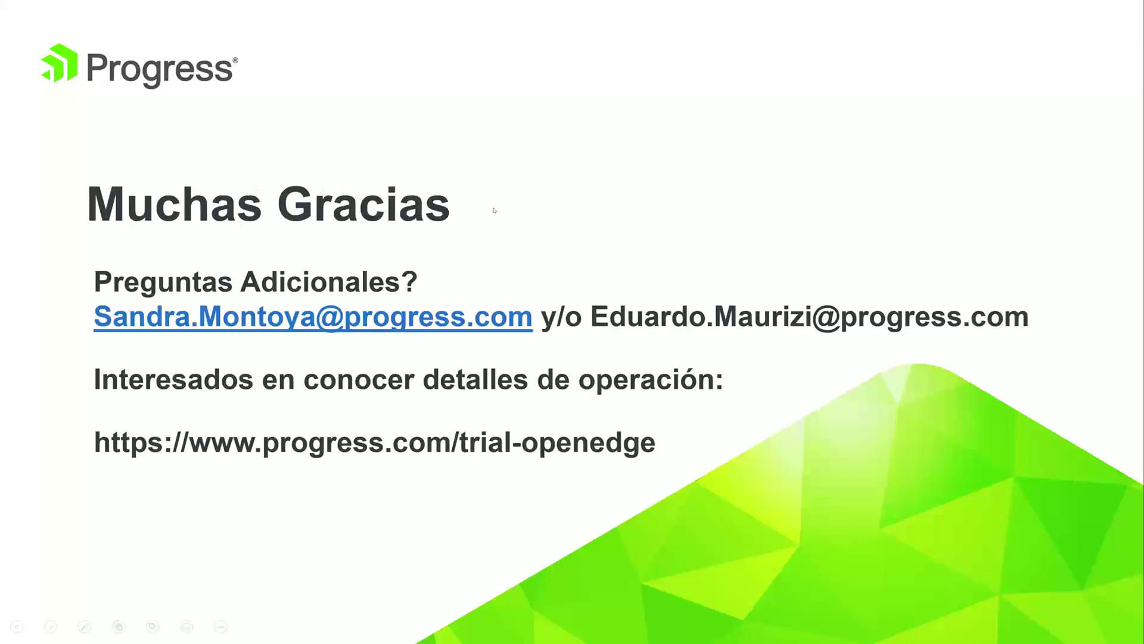